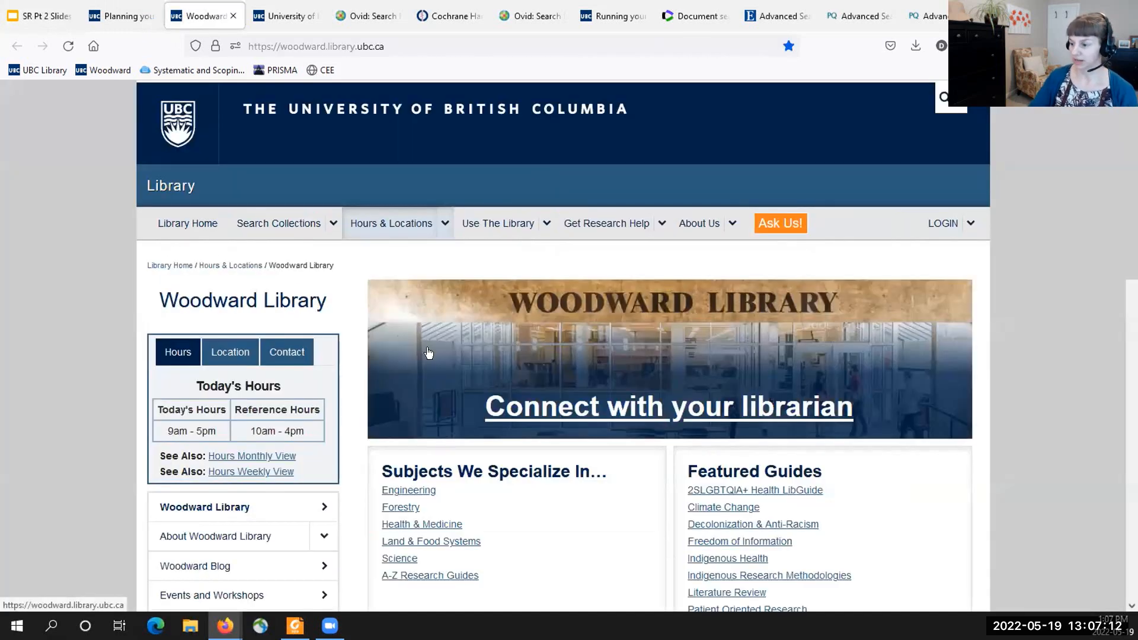
# - Open the Forestry guides from Woodward Library's specialized subjects, and open the Forestry research guide
pyautogui.scroll(-3, 422, 355)
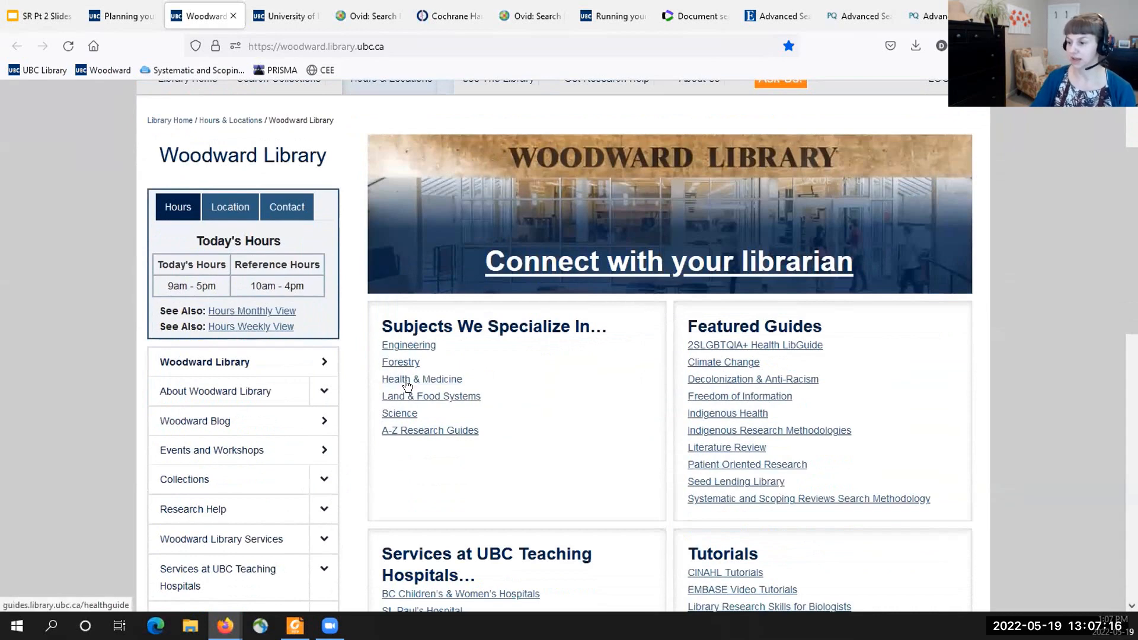
pyautogui.click(402, 364)
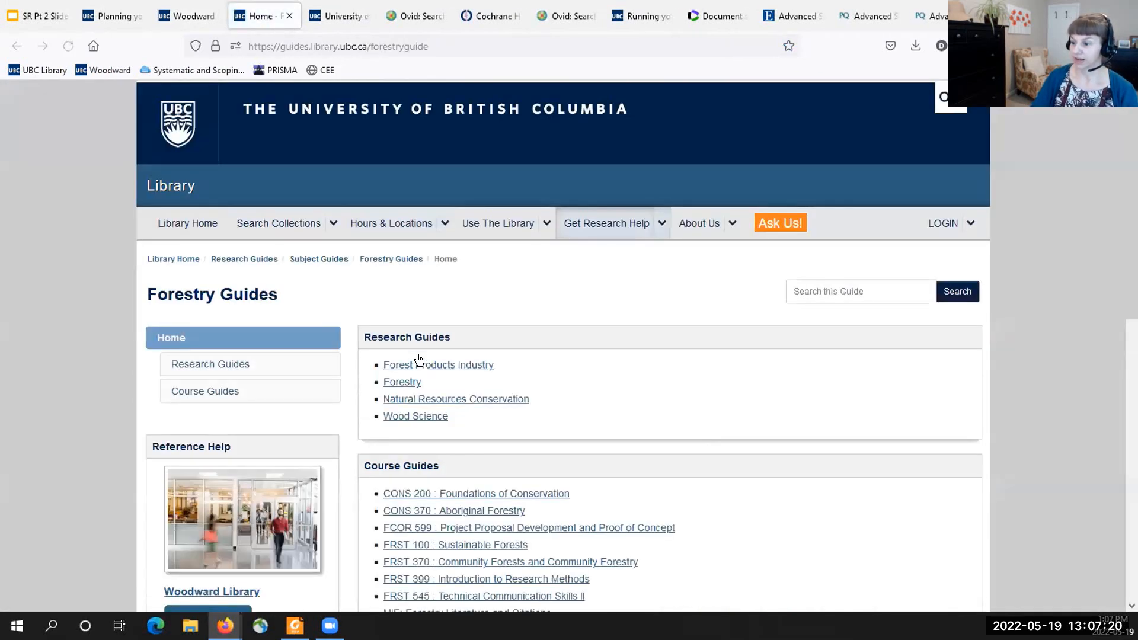
pyautogui.scroll(-2, 408, 379)
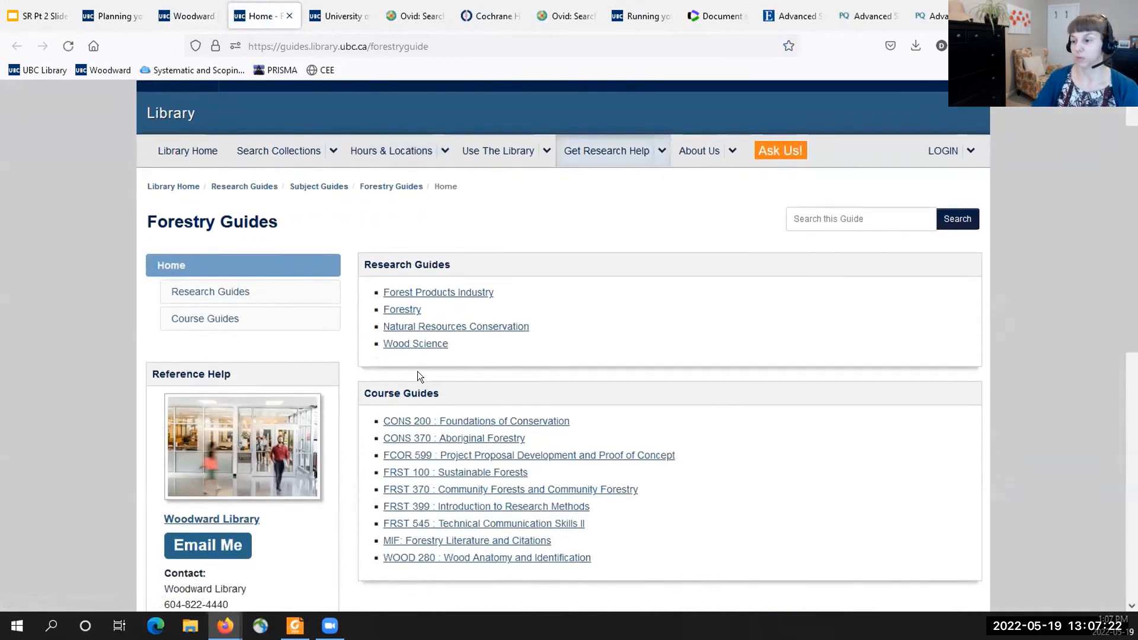
pyautogui.click(405, 309)
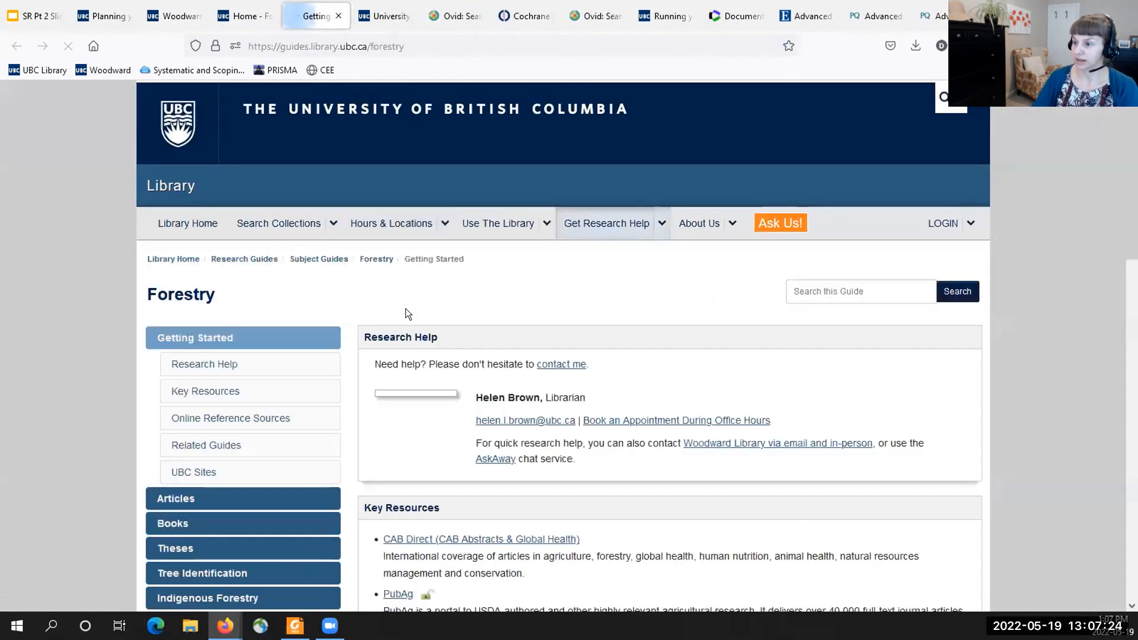
# - Open the Articles page of the Forestry guide and view its key resources and further databases
pyautogui.scroll(-2, 226, 381)
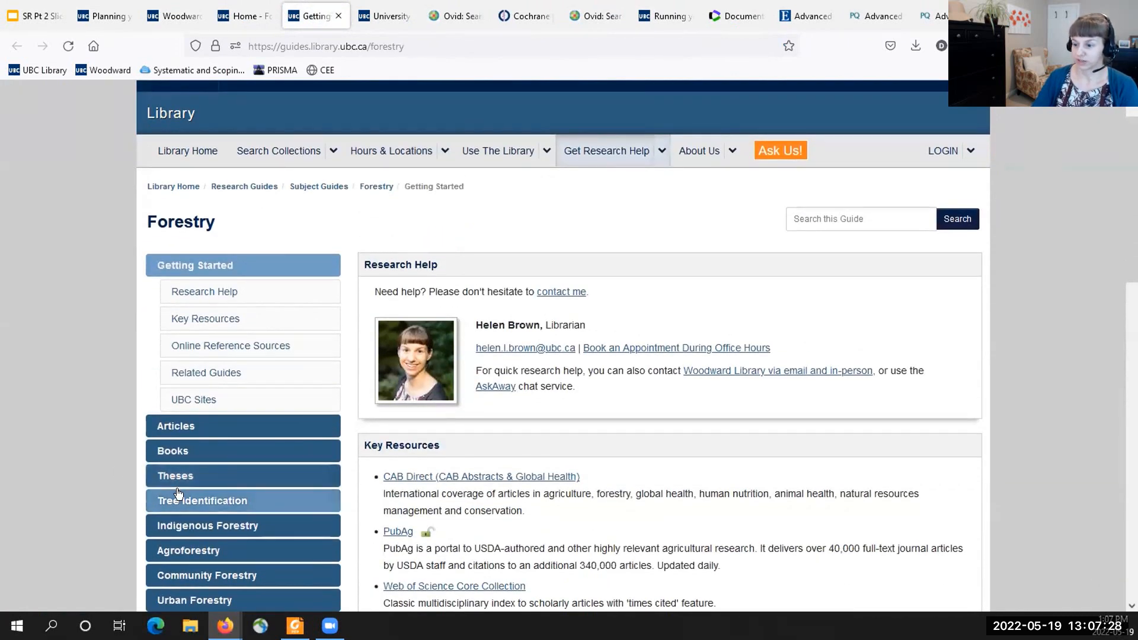
pyautogui.scroll(-2, 178, 493)
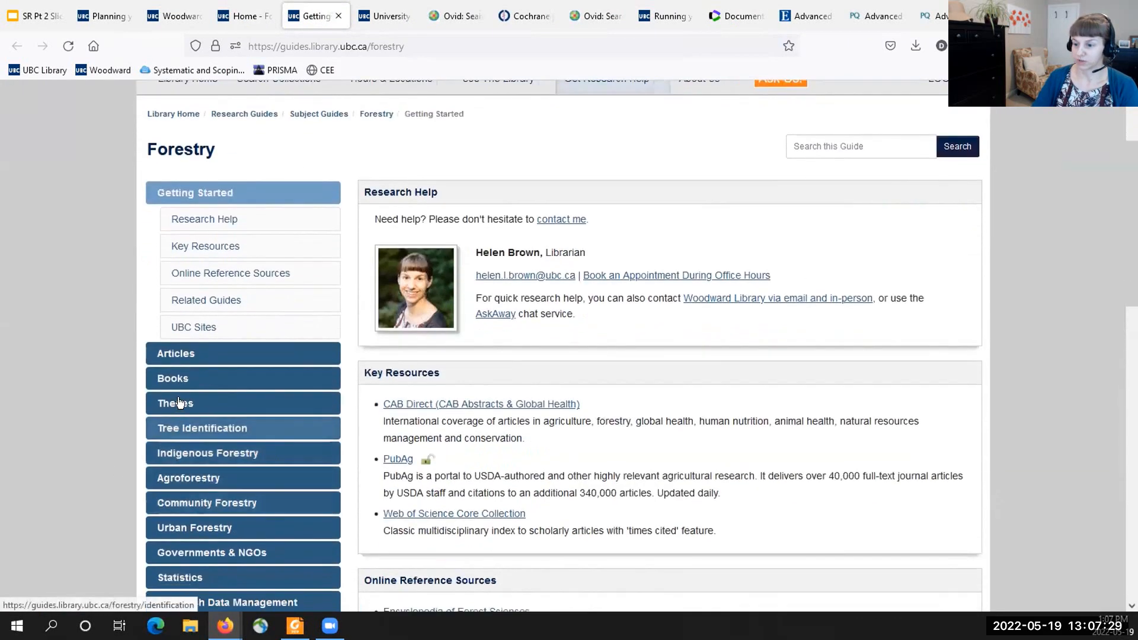
pyautogui.click(191, 358)
pyautogui.scroll(-2, 457, 381)
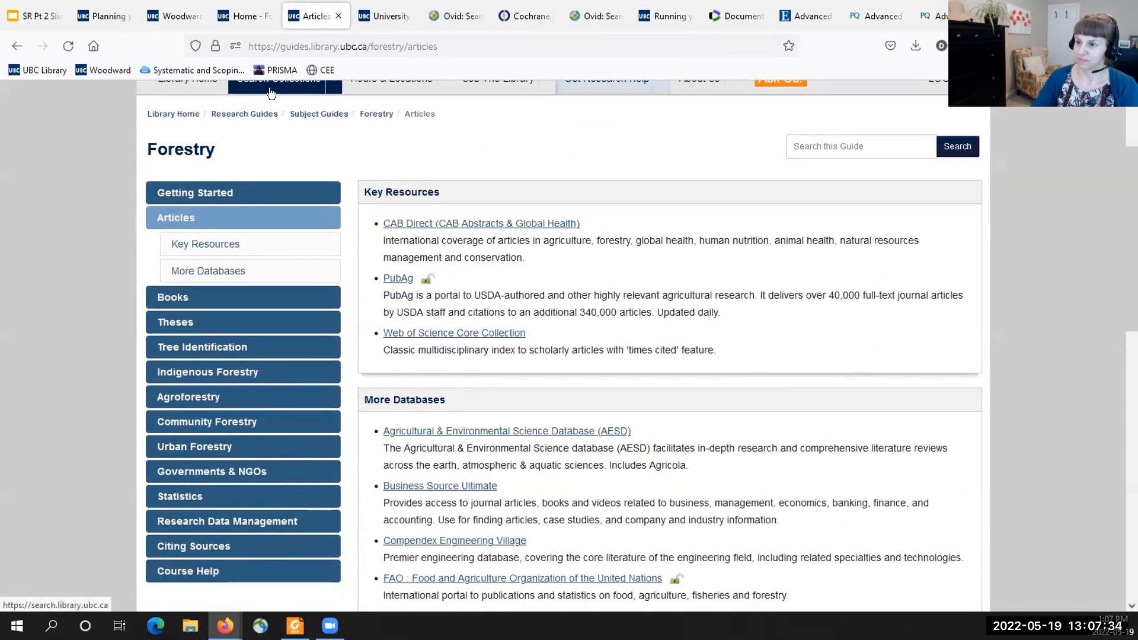
# - Return to the Woodward Library page, go to Library Home and open the list of Research Guides
pyautogui.click(158, 17)
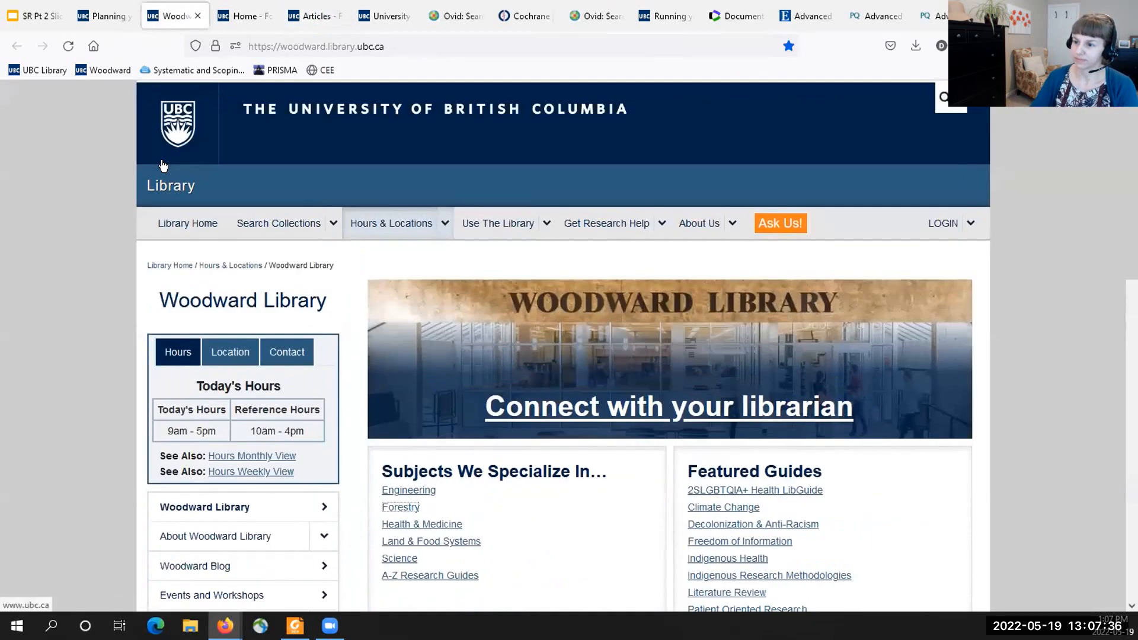
pyautogui.click(185, 223)
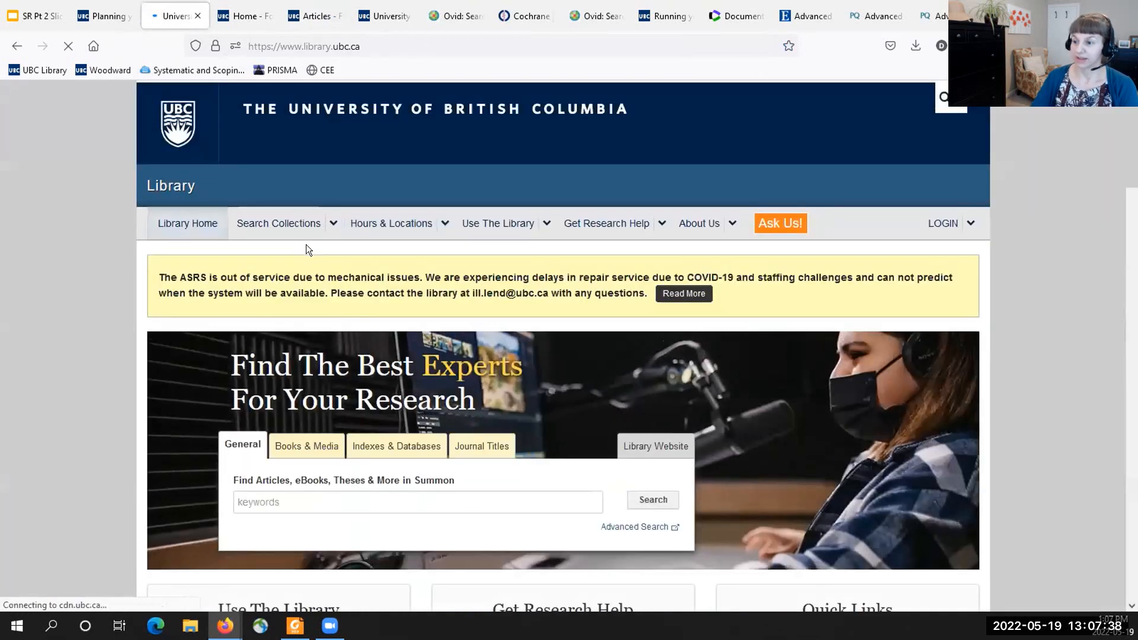
pyautogui.click(660, 224)
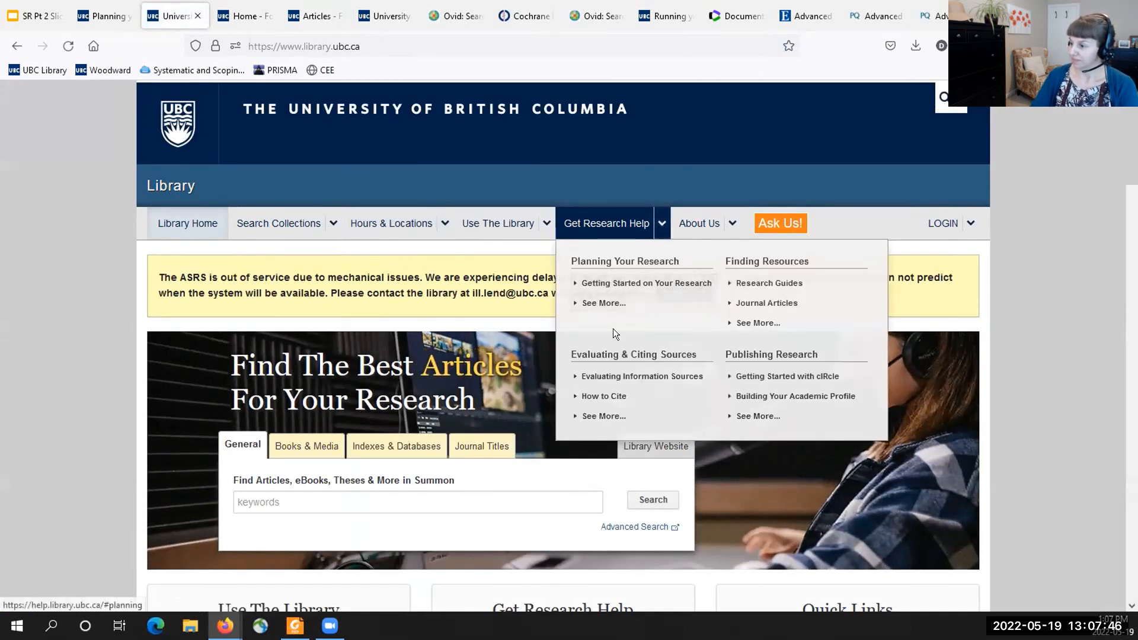
pyautogui.click(742, 285)
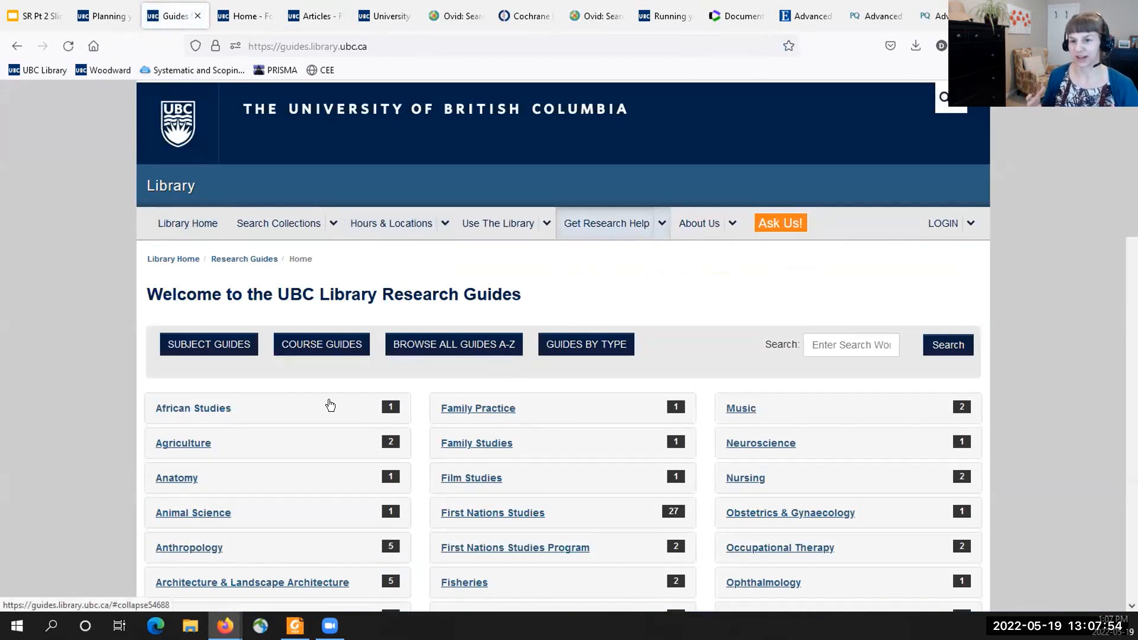
# - Expand First Nations Studies in the subject list and open the Indigenous Research Methodologies guide
pyautogui.scroll(-3, 400, 432)
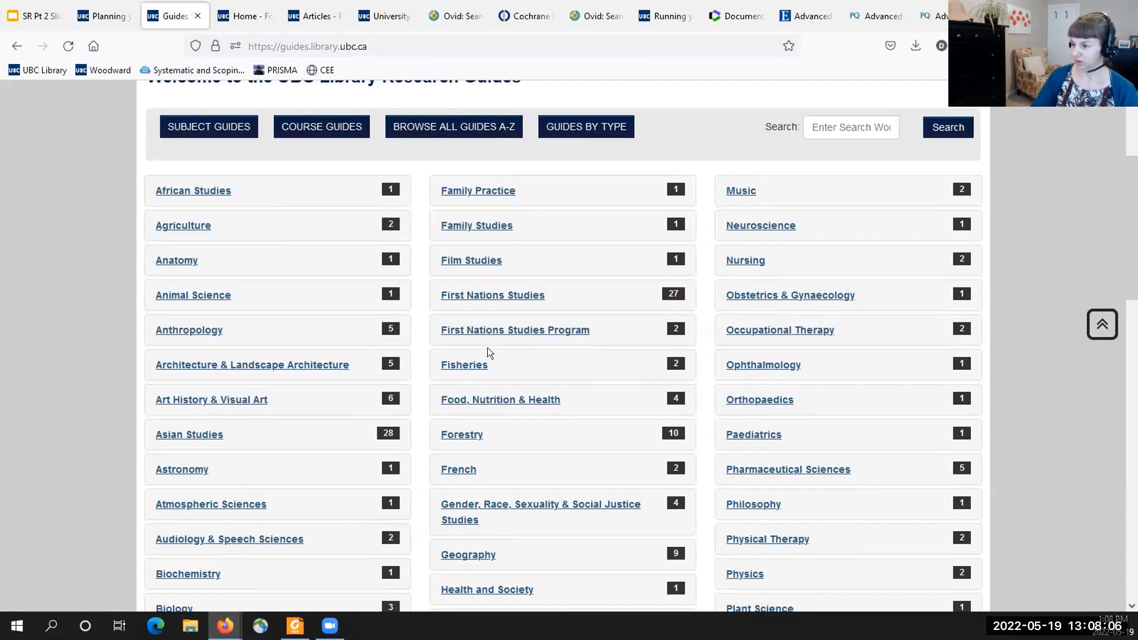
pyautogui.click(485, 300)
pyautogui.scroll(-1, 481, 324)
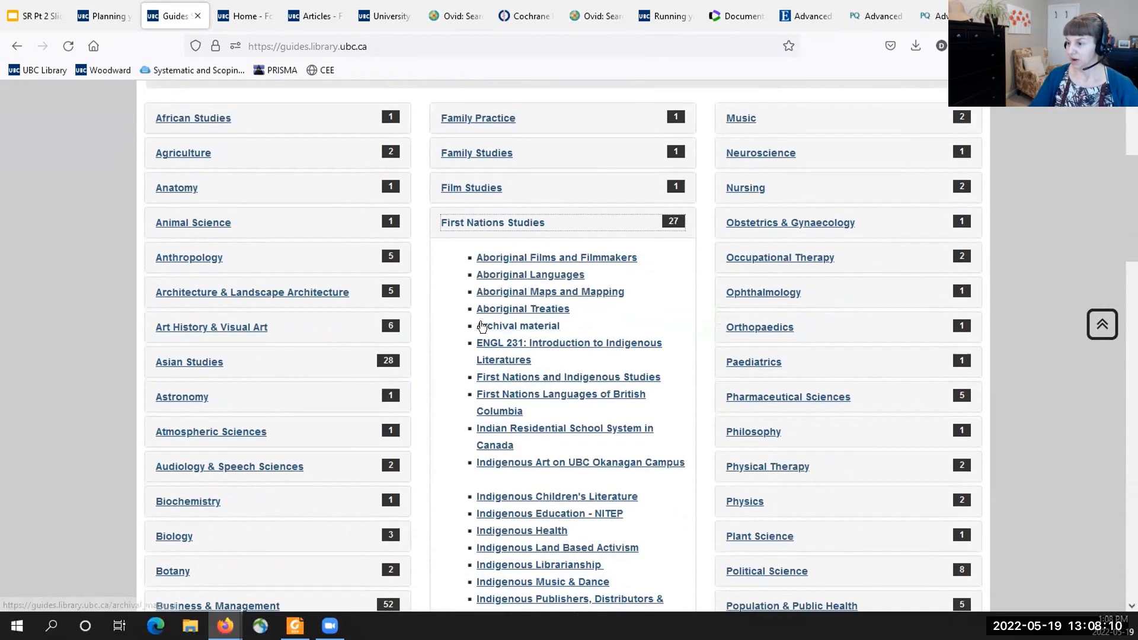
pyautogui.scroll(-1, 481, 331)
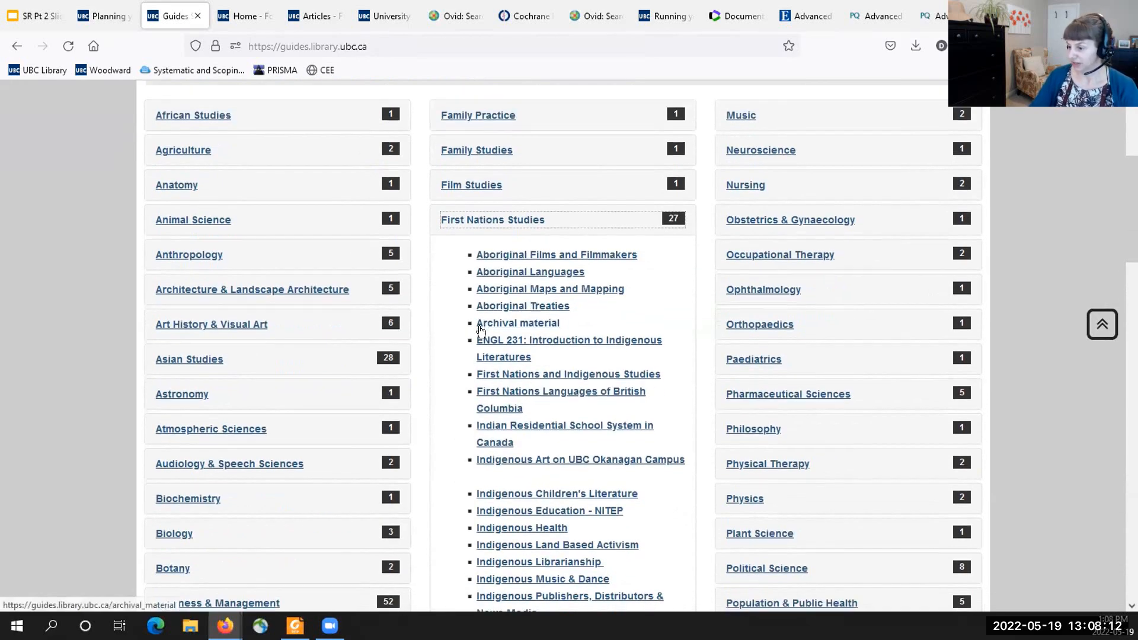
pyautogui.scroll(-2, 480, 328)
pyautogui.scroll(-1, 508, 327)
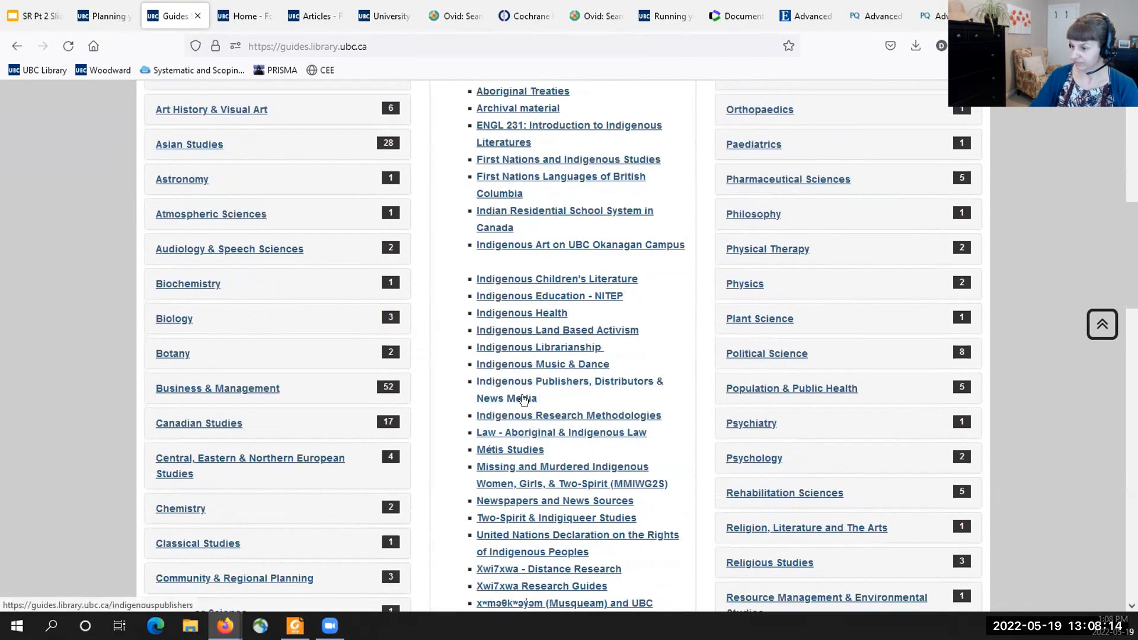
pyautogui.click(516, 414)
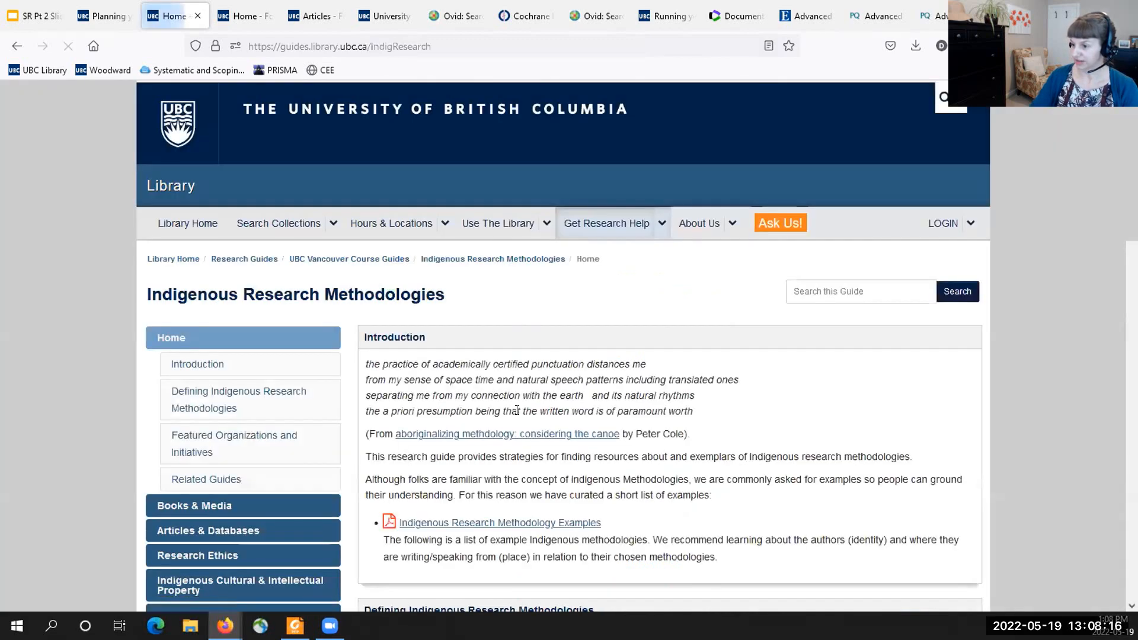
# - Look through the Indigenous Research Methodologies guide's introduction and open its Articles & Databases page
pyautogui.scroll(-4, 516, 410)
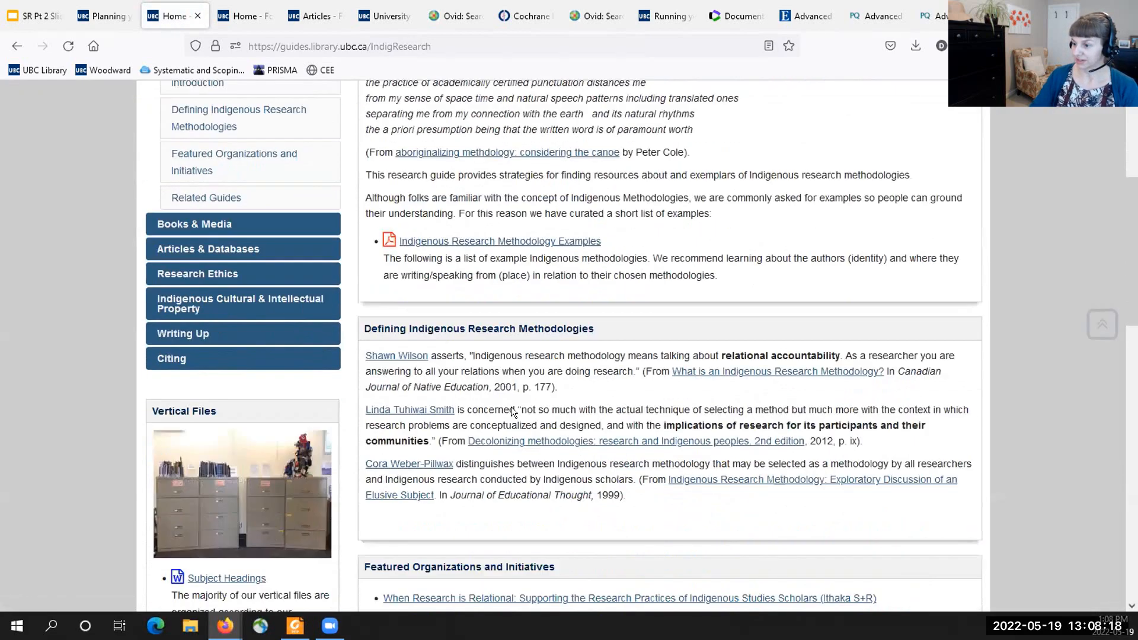
pyautogui.scroll(2, 514, 407)
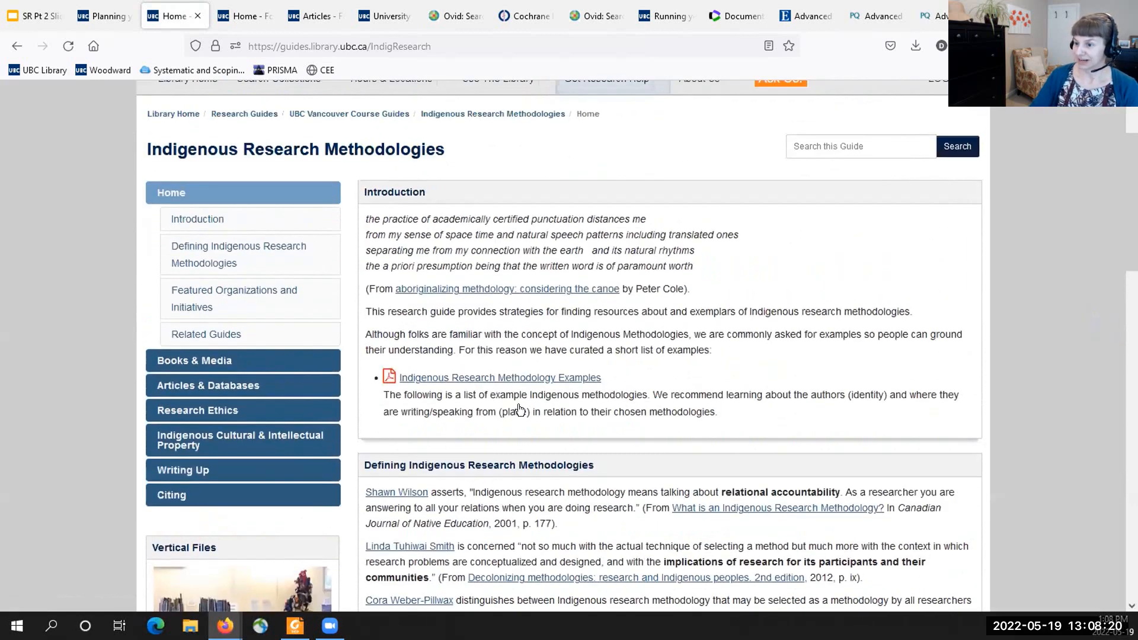
pyautogui.click(213, 393)
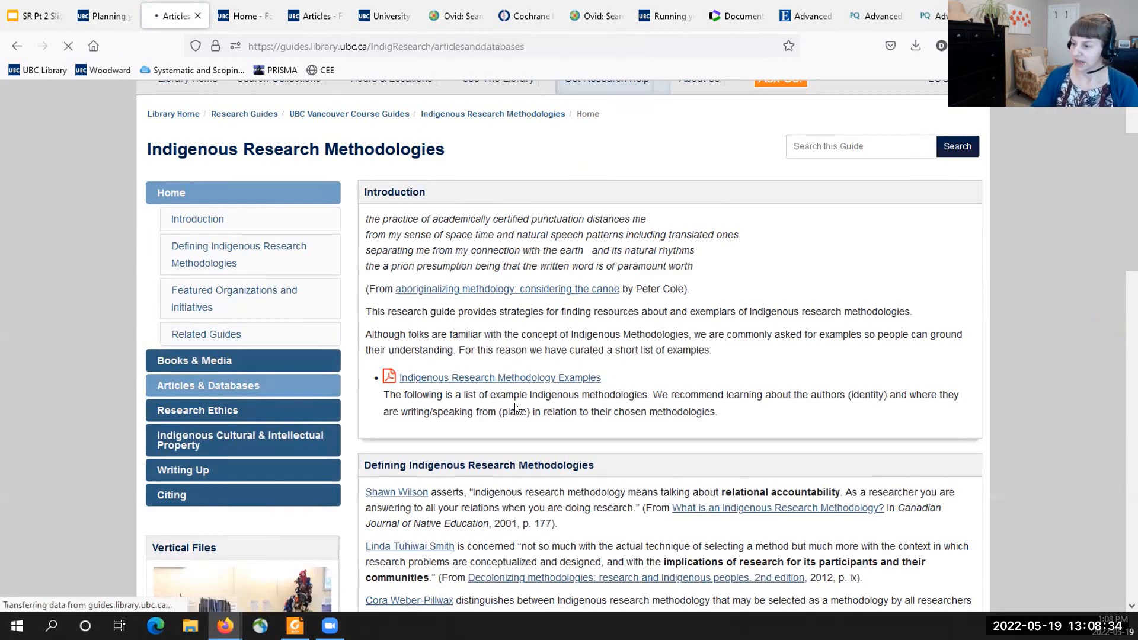
pyautogui.scroll(-4, 496, 532)
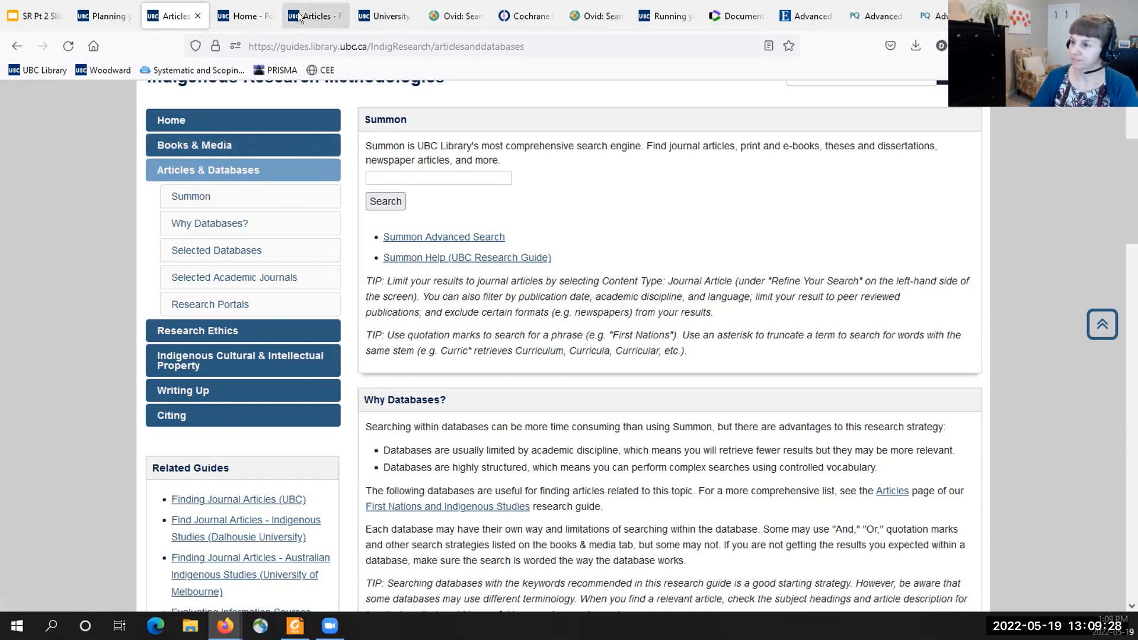
# - Close the Forestry Articles page and the separate UBC Library home page to reach the Ovid search history
pyautogui.click(317, 16)
pyautogui.click(338, 16)
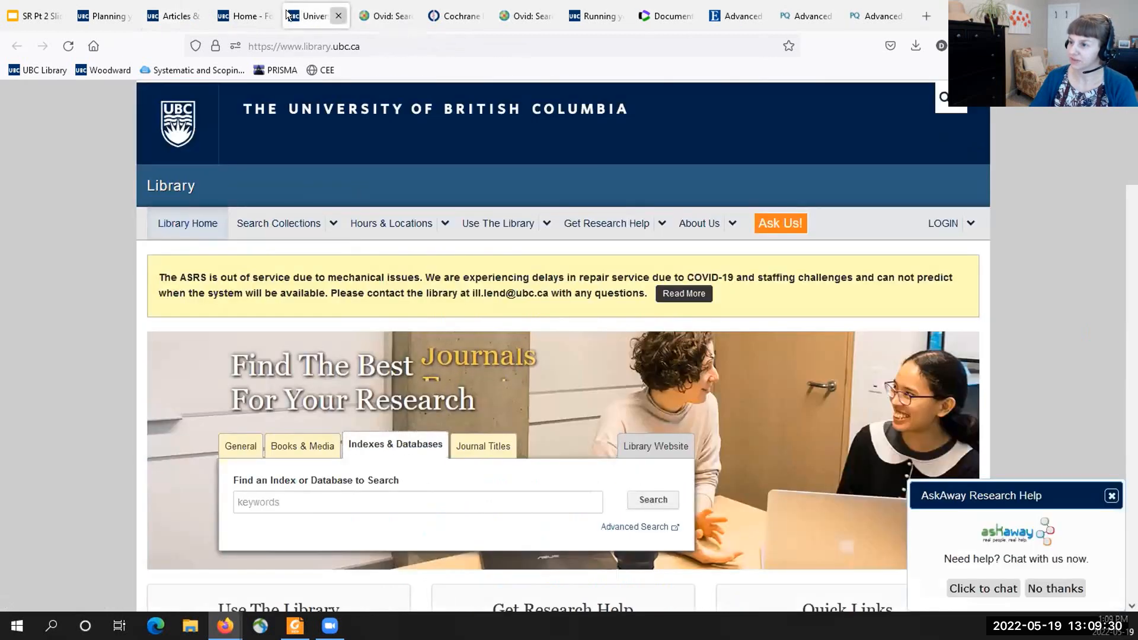
pyautogui.click(337, 16)
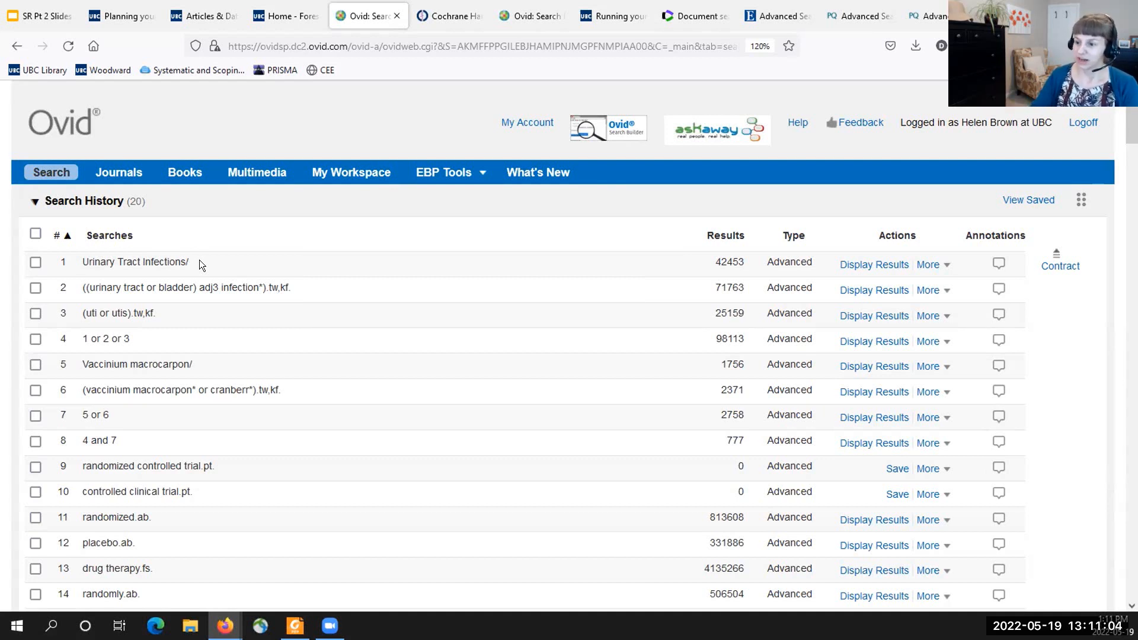
# - Examine search lines 1 and 2, highlighting the Urinary Tract Infections/ heading, the tw,kf field codes, adj3 and the term infection
pyautogui.moveTo(199, 259); pyautogui.dragTo(80, 262)
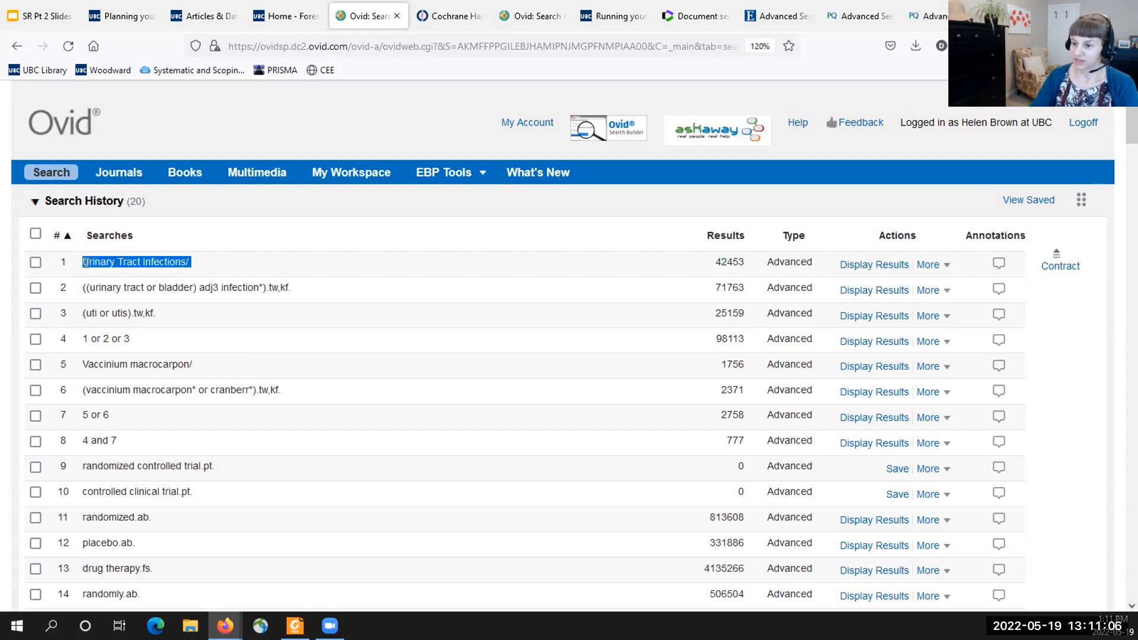
pyautogui.click(215, 263)
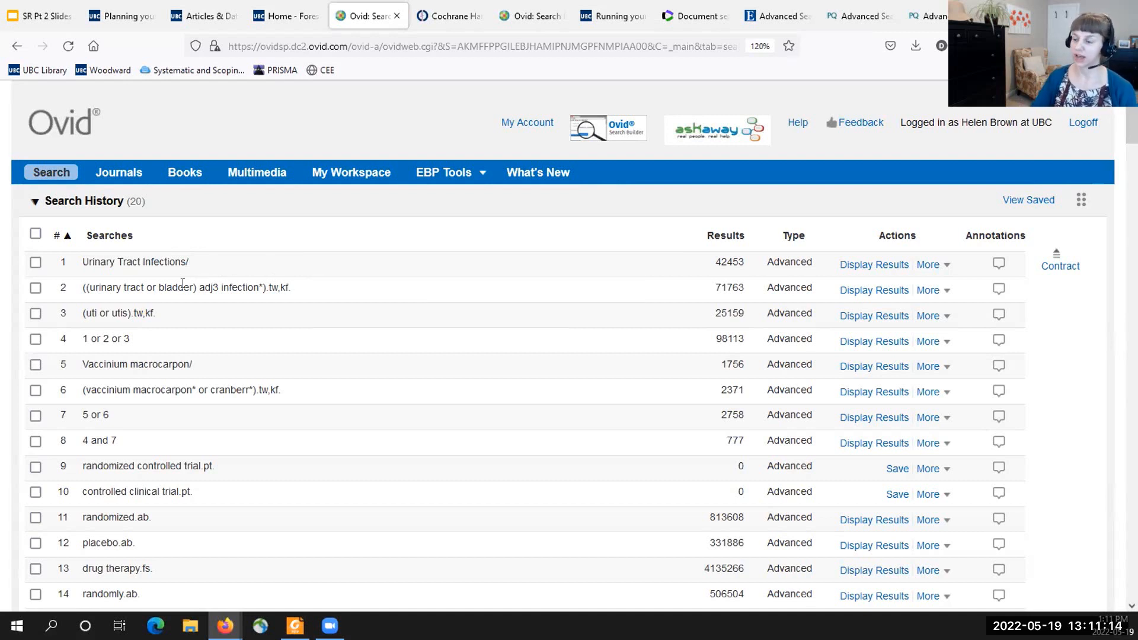
pyautogui.moveTo(297, 288); pyautogui.dragTo(267, 286)
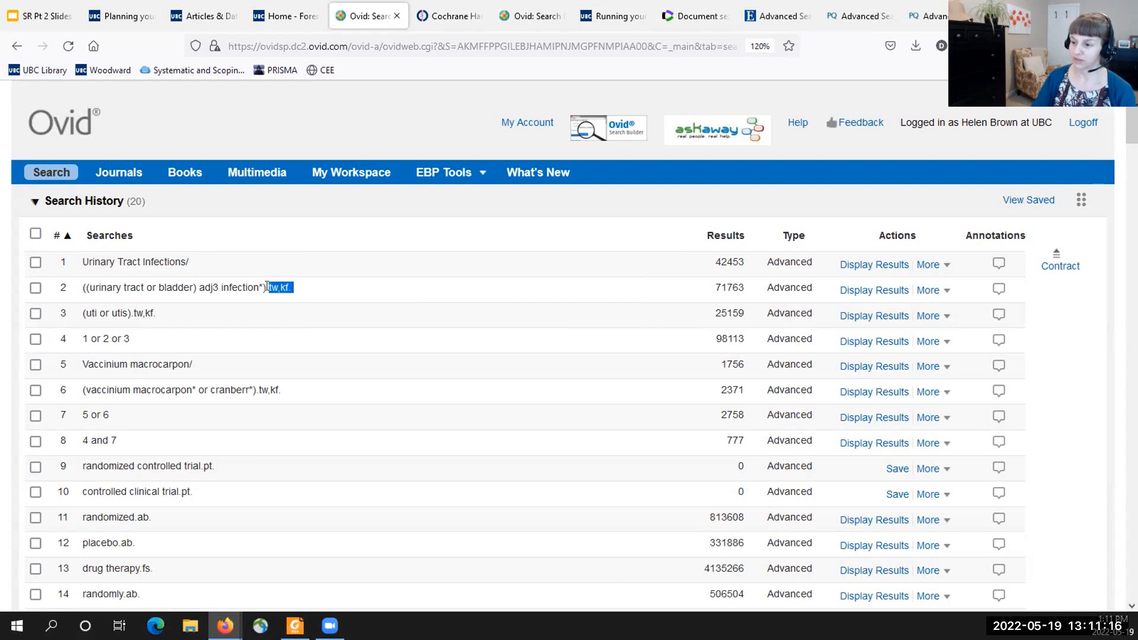
pyautogui.click(309, 287)
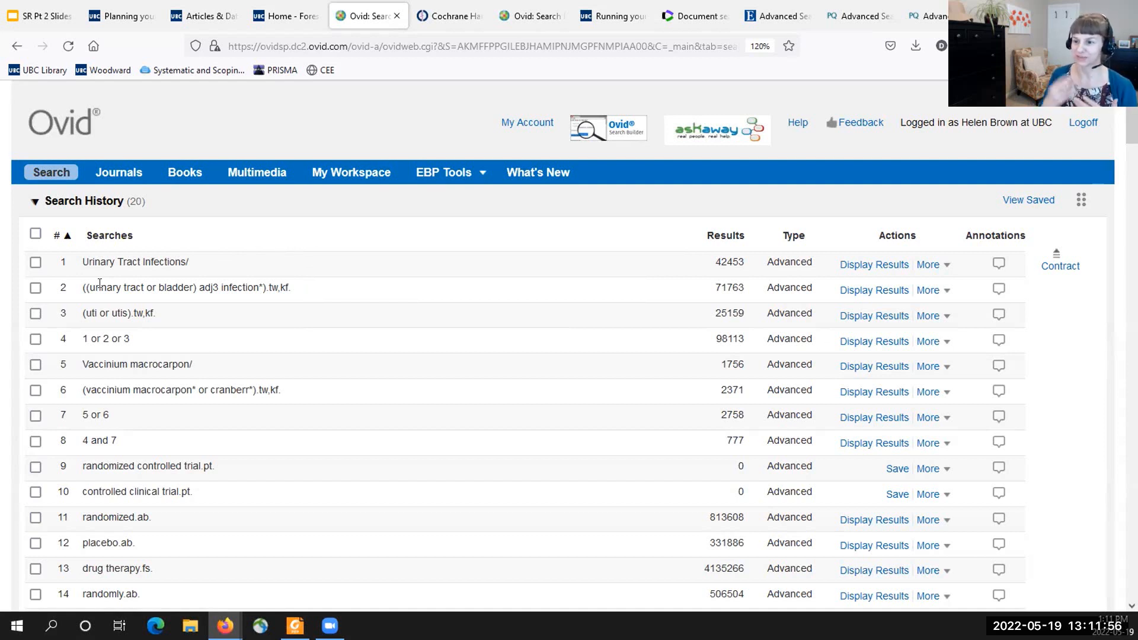
pyautogui.doubleClick(215, 286)
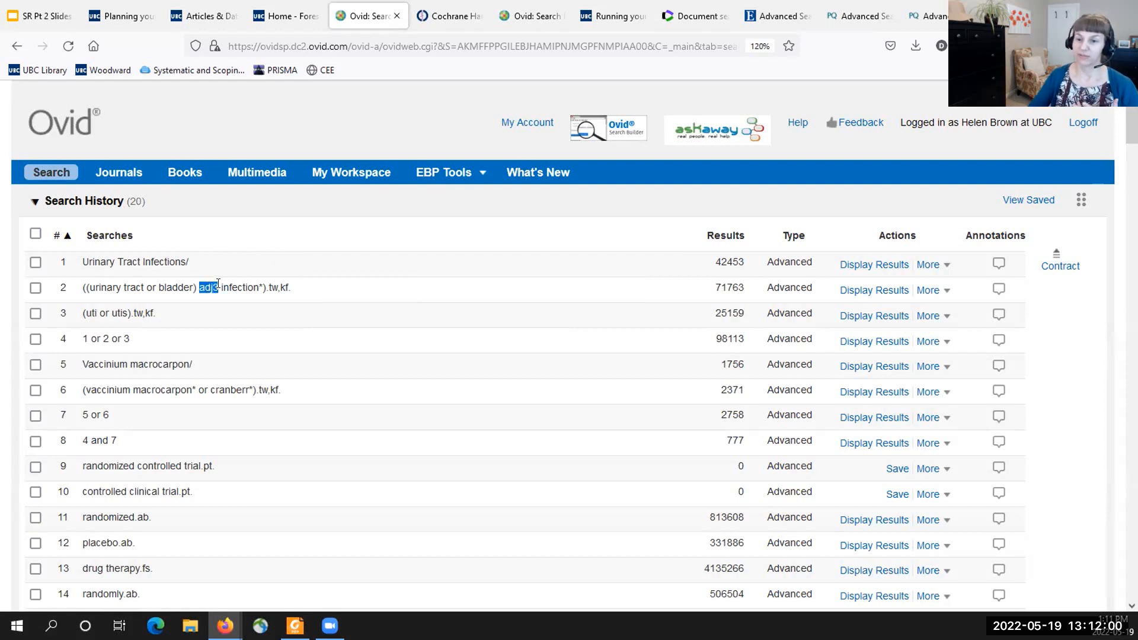
pyautogui.moveTo(220, 285); pyautogui.dragTo(262, 281)
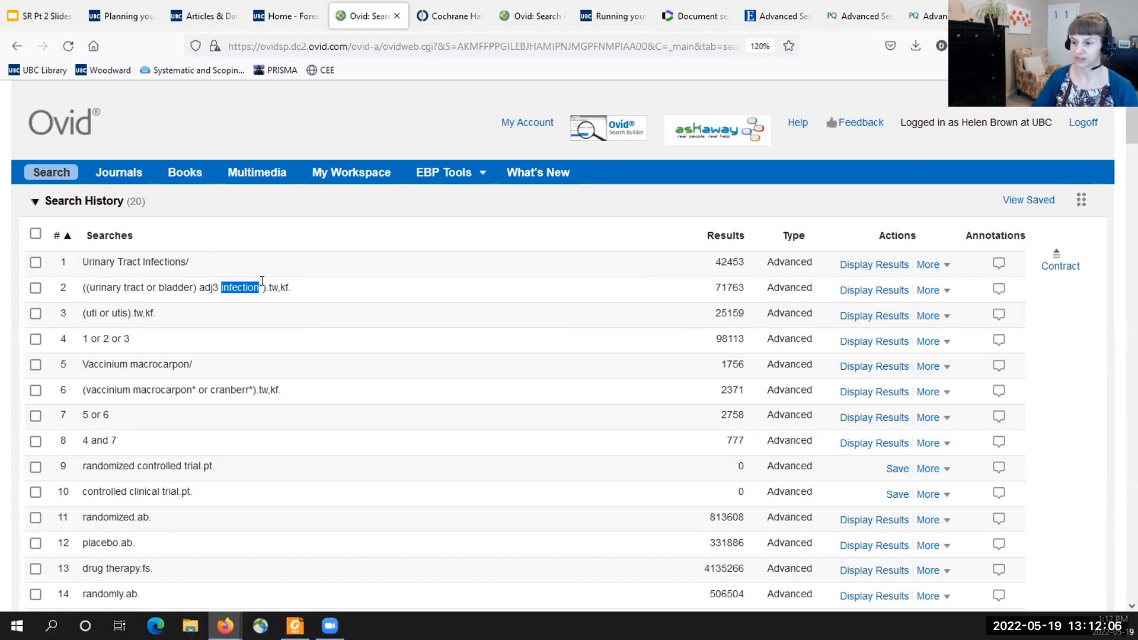
pyautogui.click(182, 304)
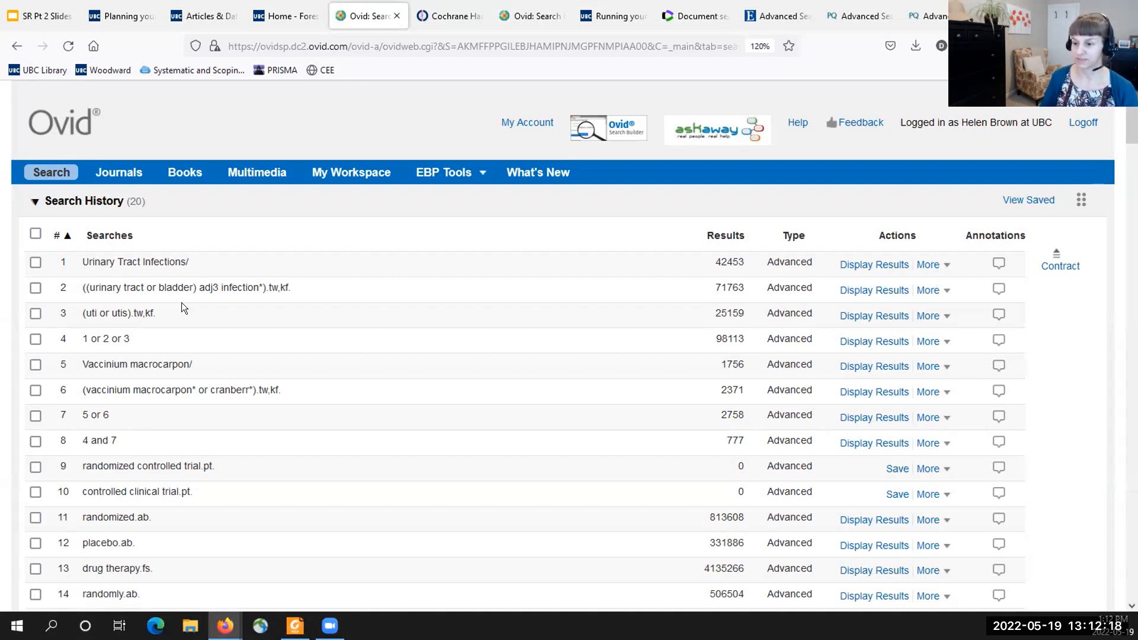
# - Examine how lines 3 to 8 cover UTI and cranberry terms and combine them, and view the rest of the search history
pyautogui.moveTo(159, 313); pyautogui.dragTo(80, 313)
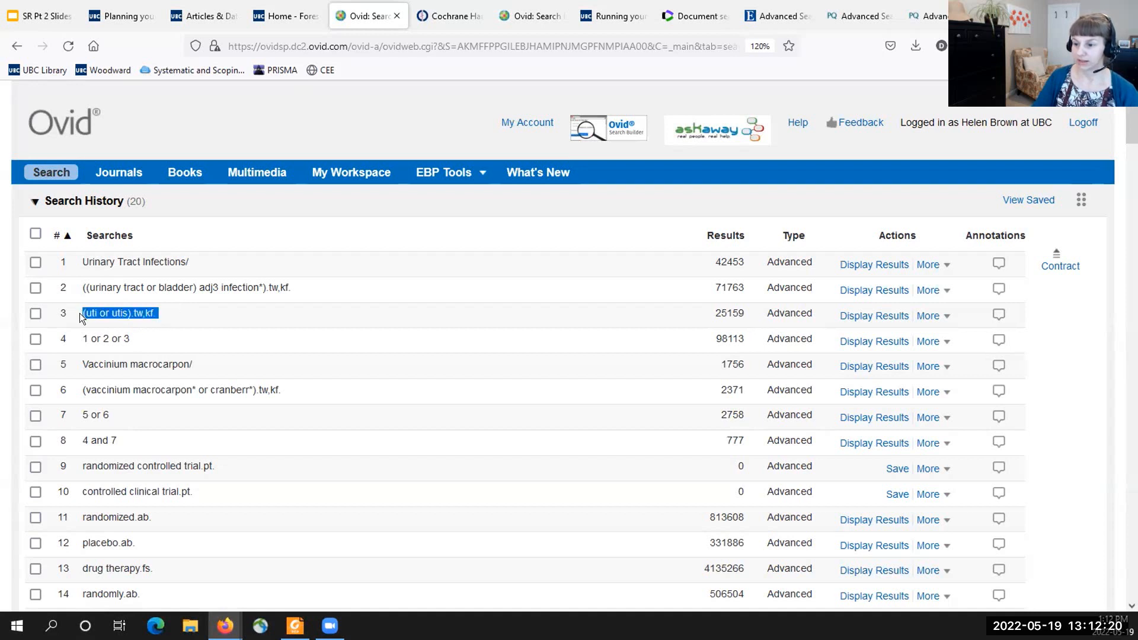
pyautogui.moveTo(135, 338); pyautogui.dragTo(77, 341)
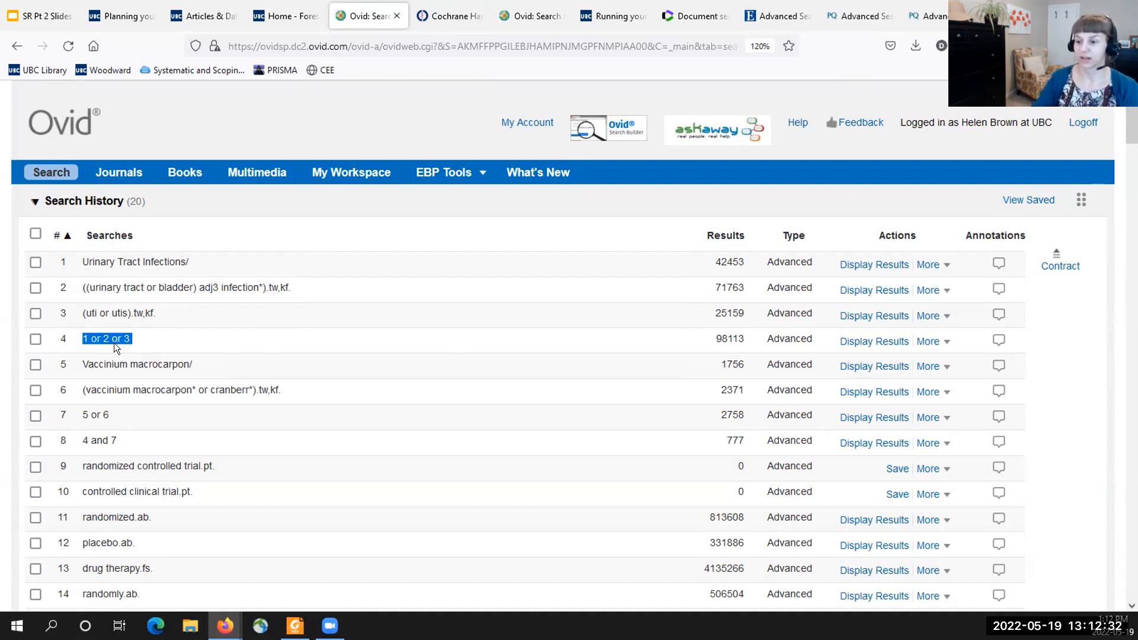
pyautogui.moveTo(199, 362); pyautogui.dragTo(81, 363)
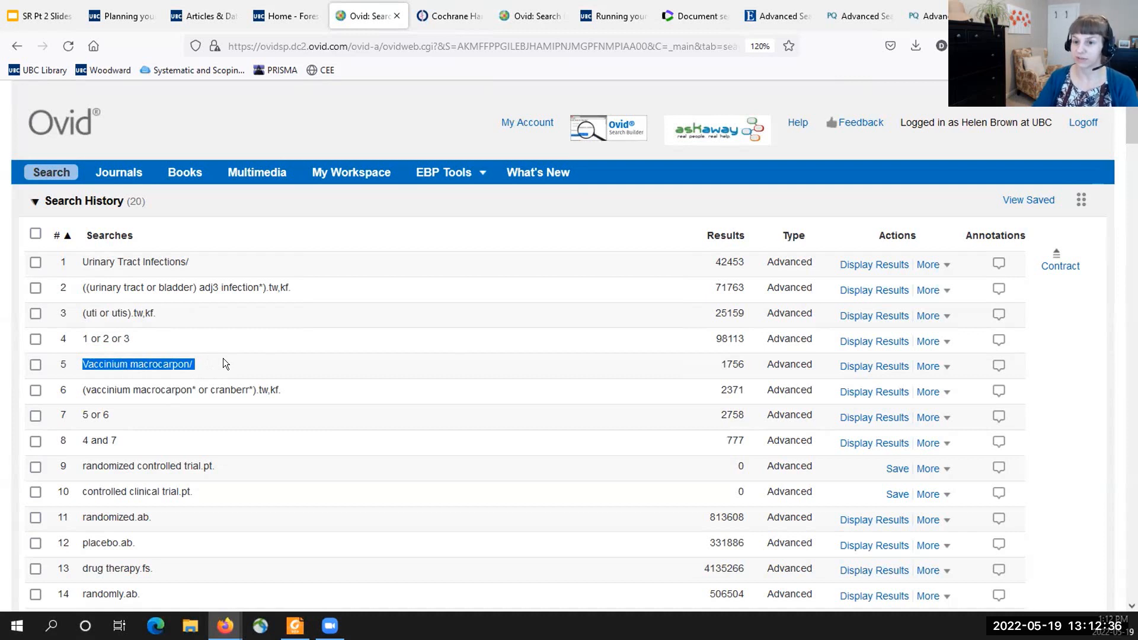
pyautogui.click(140, 387)
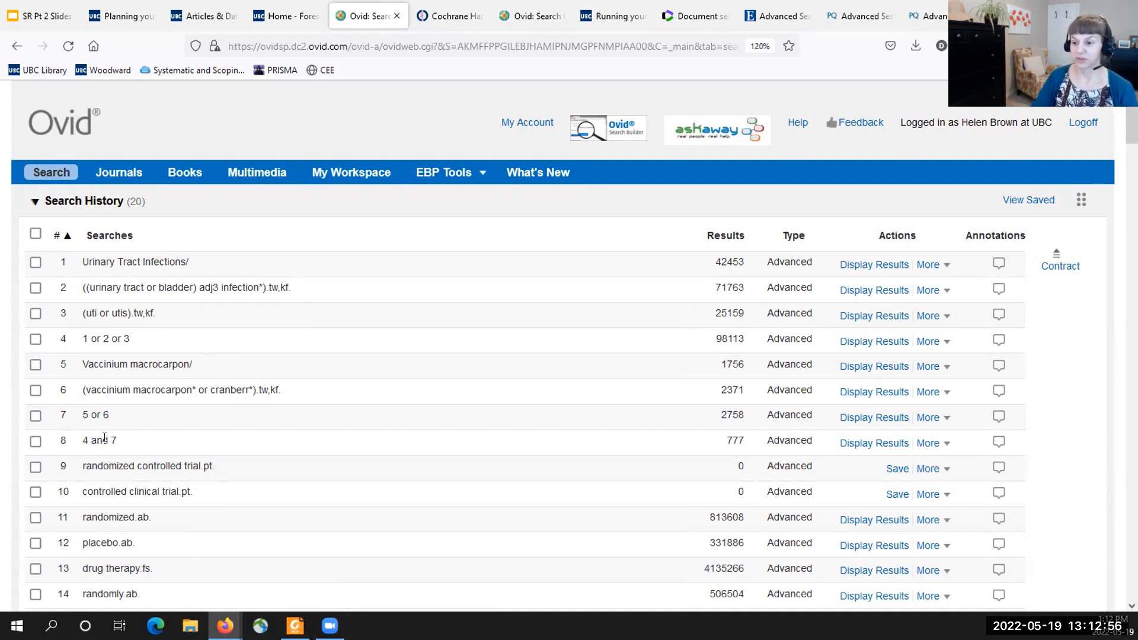
pyautogui.moveTo(127, 439); pyautogui.dragTo(82, 439)
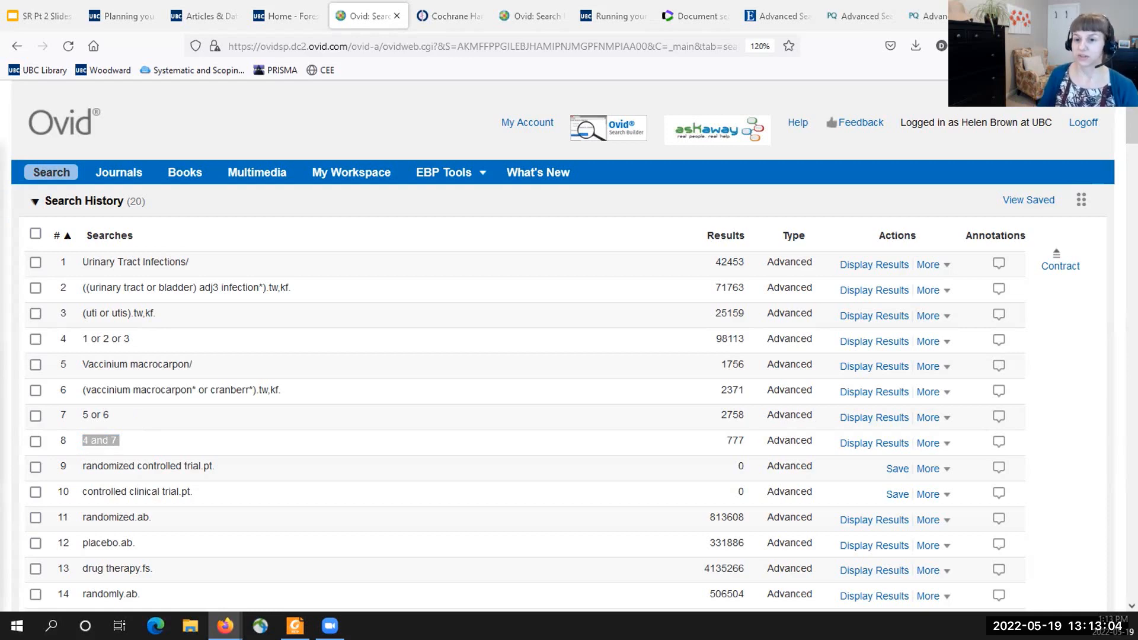
pyautogui.scroll(-10, 336, 462)
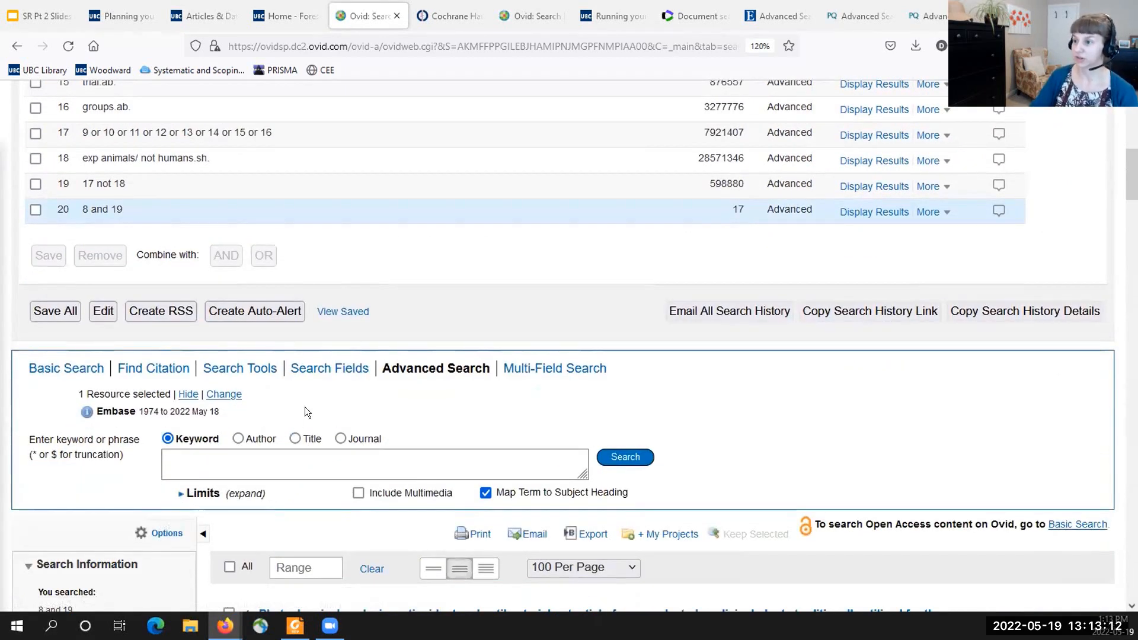
# - Examine the Cochrane Handbook contents page and, in the Foxit PDF, Box 3.c with the Ovid-format strategy for identifying randomized trials
pyautogui.click(466, 19)
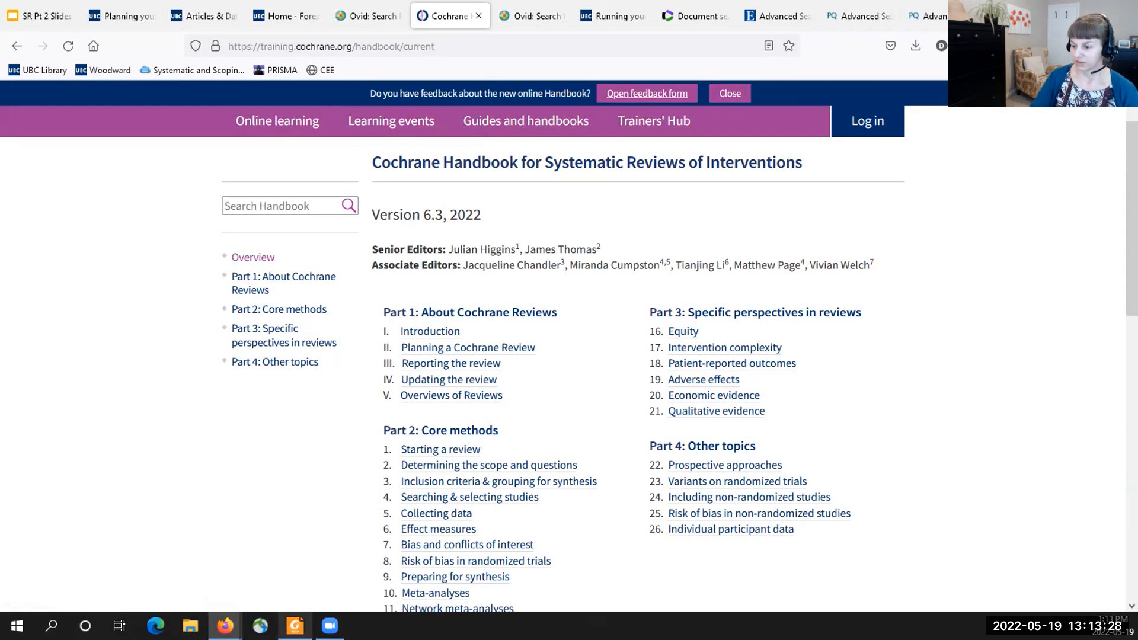
pyautogui.moveTo(295, 626)
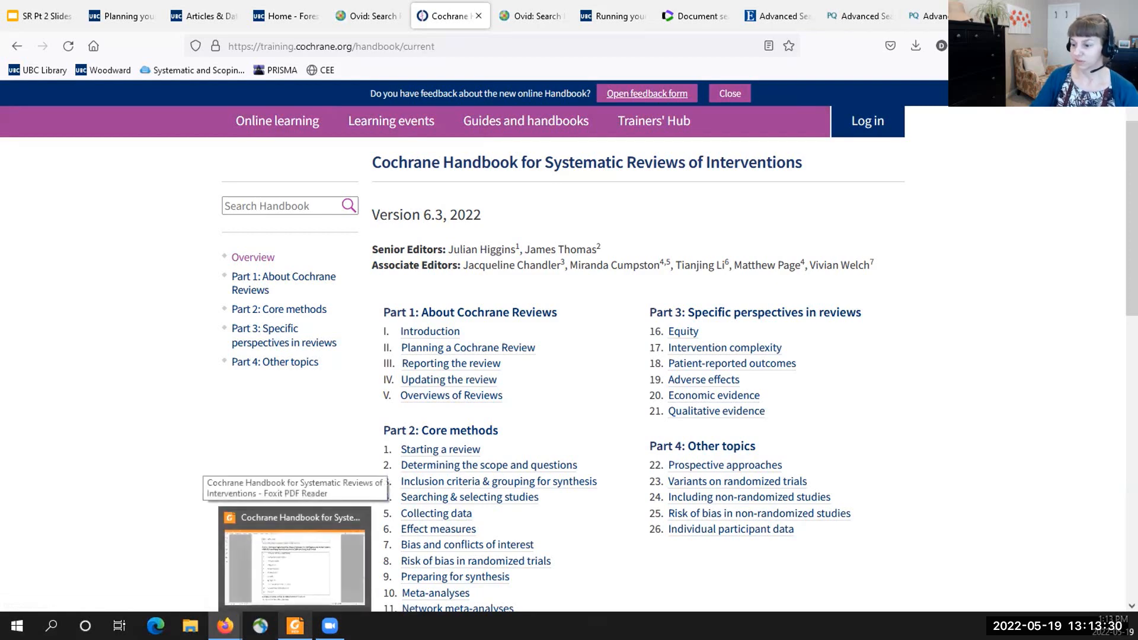
pyautogui.click(295, 557)
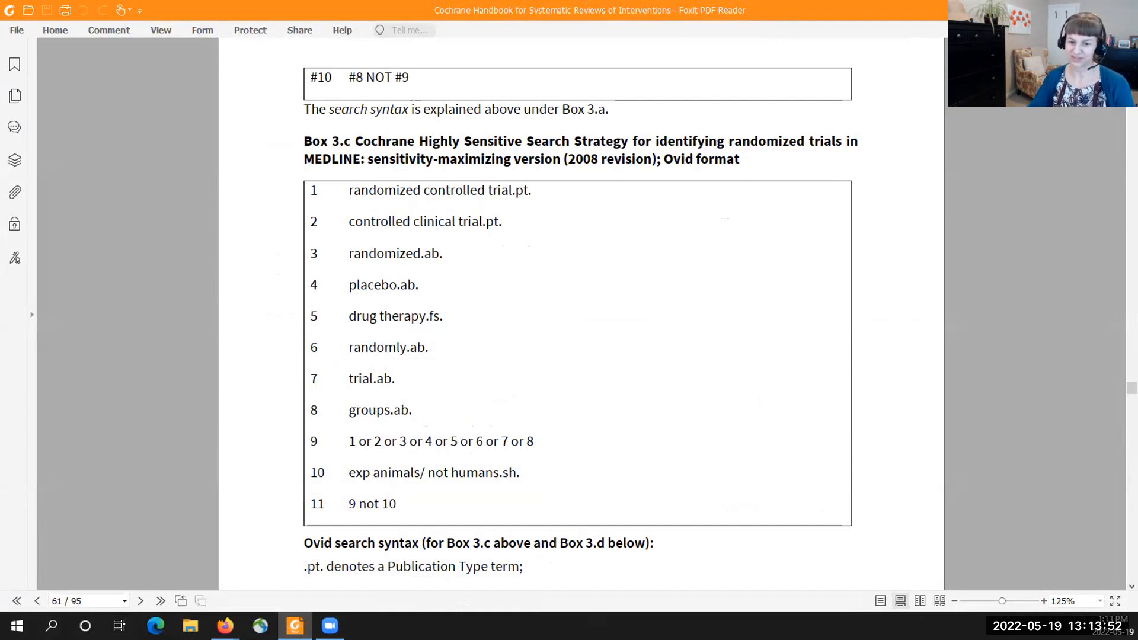
pyautogui.hotkey('alt', 'Tab')
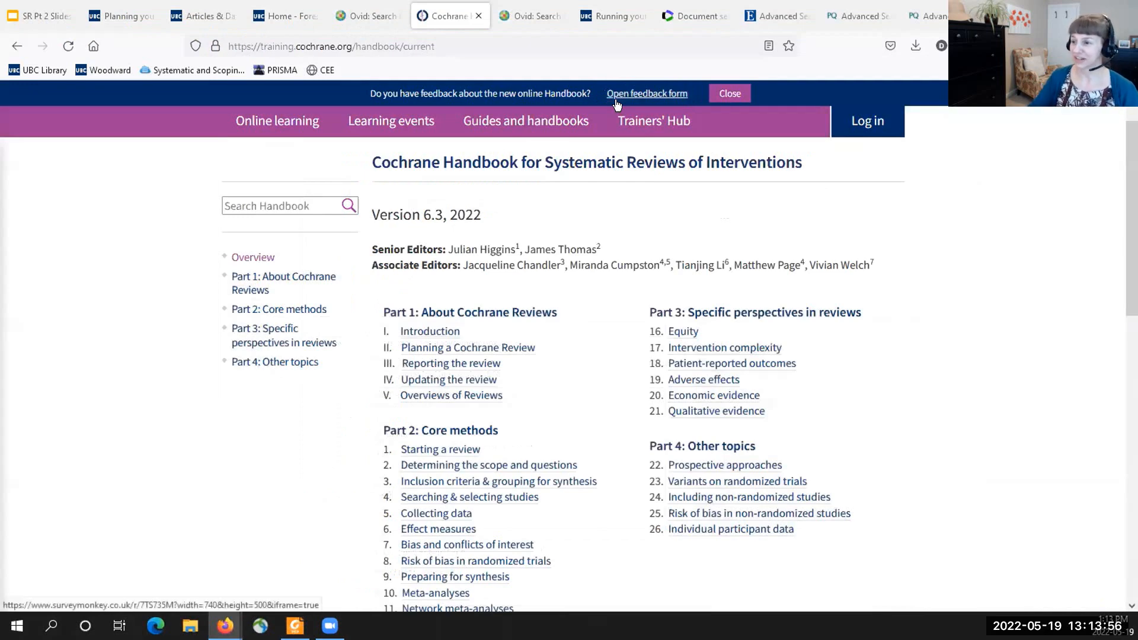
# - Close the Forestry home page and return to the first lines of the completed Ovid search history
pyautogui.click(298, 16)
pyautogui.click(316, 16)
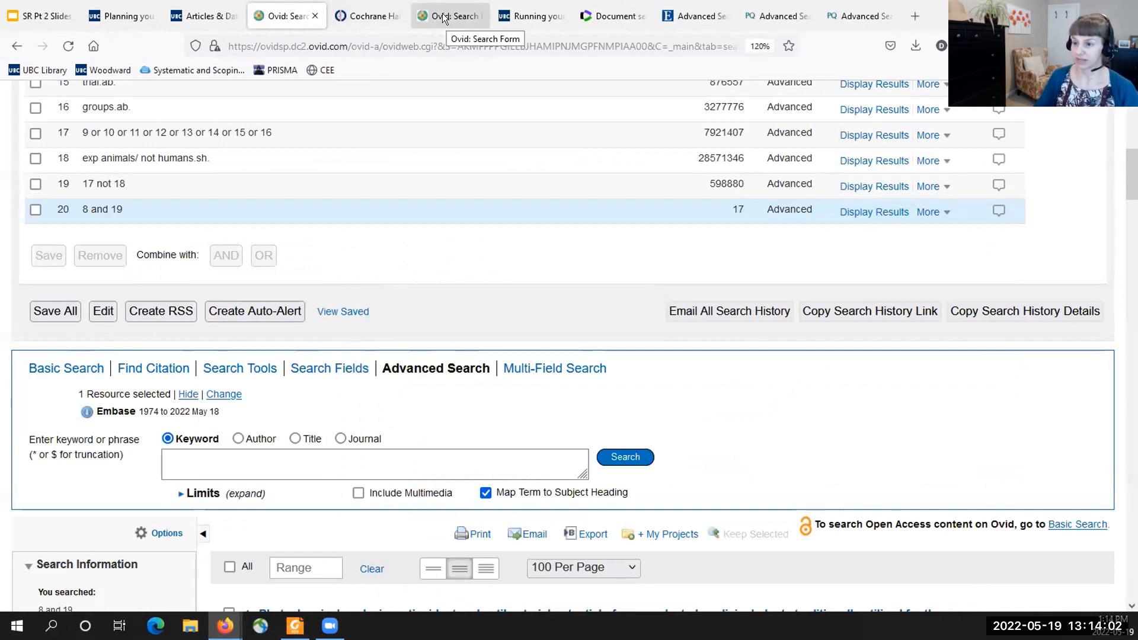
pyautogui.scroll(8, 381, 275)
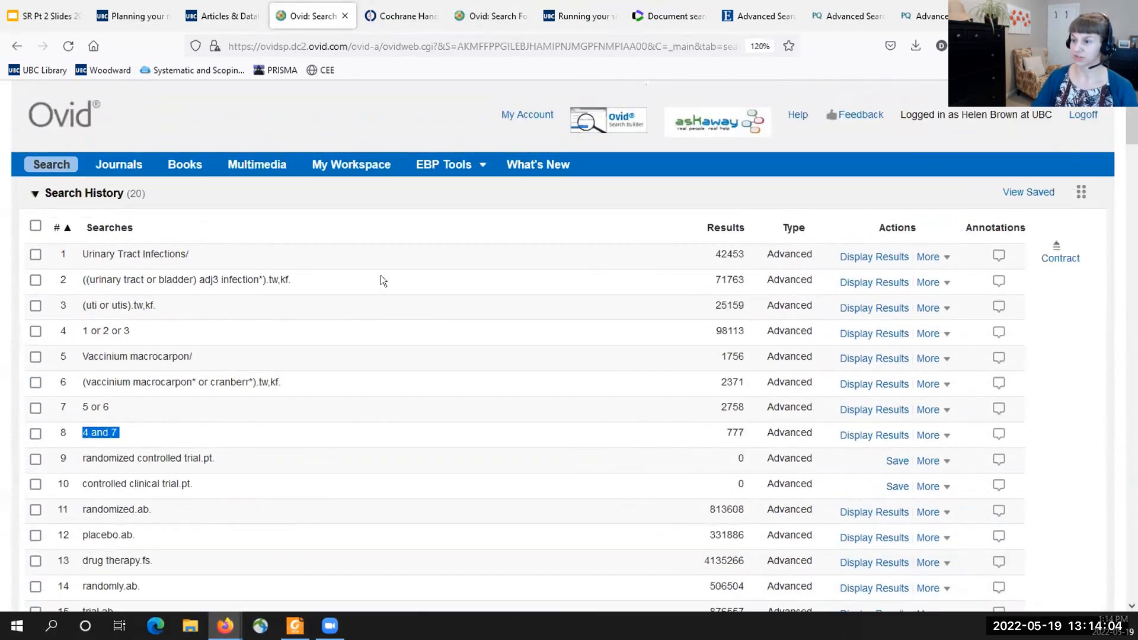
# - Open the blank Ovid search session and highlight its selected database, Embase 1974 to 2022 May 18
pyautogui.click(467, 18)
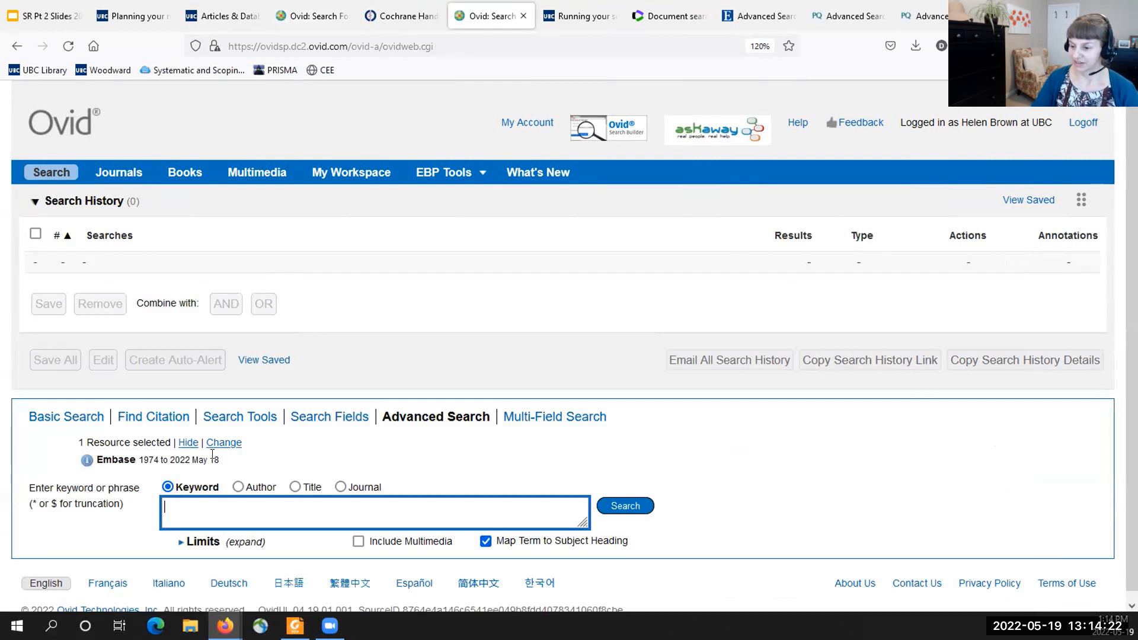
pyautogui.moveTo(219, 460); pyautogui.dragTo(94, 459)
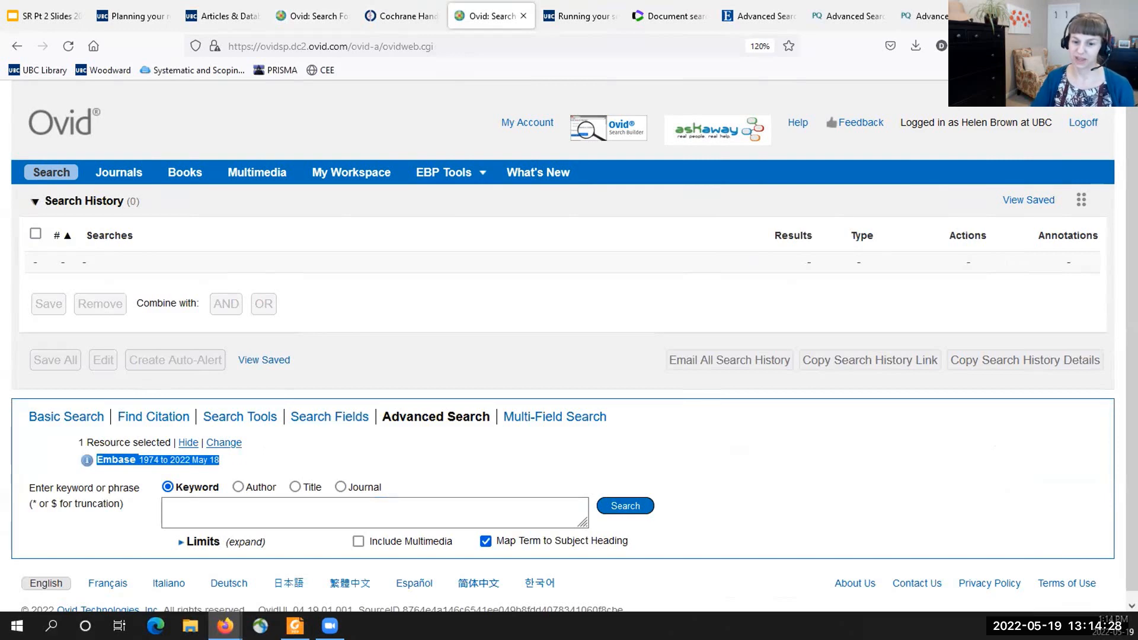
pyautogui.click(249, 502)
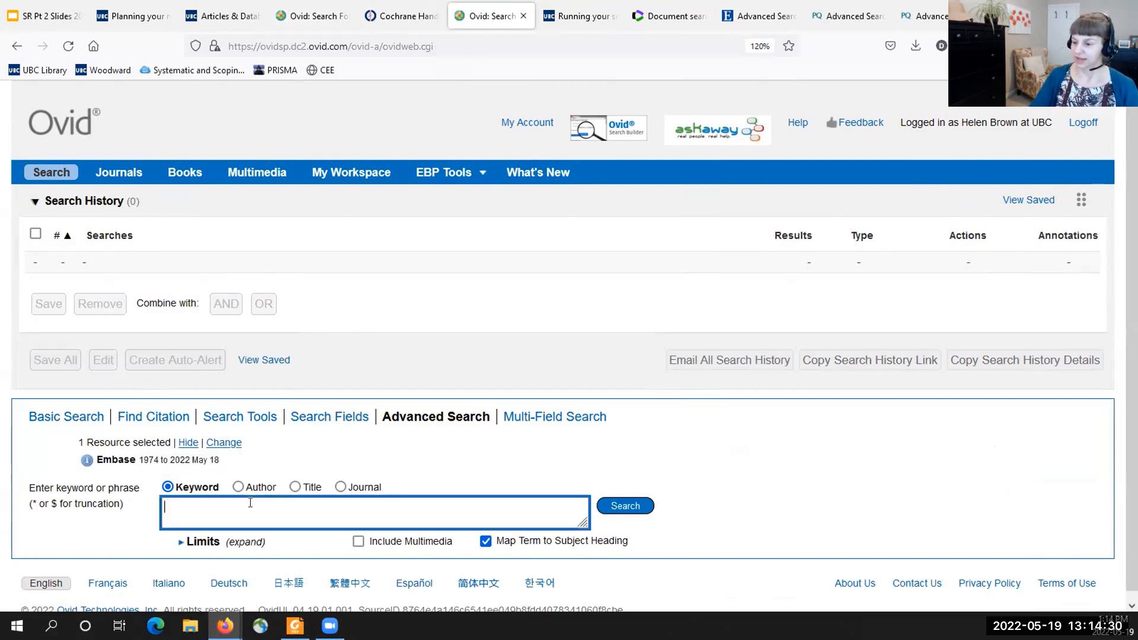
# - Copy Urinary Tract Infections from line 1 into the blank Embase search without its slash, and search it with subject heading mapping on
pyautogui.click(308, 16)
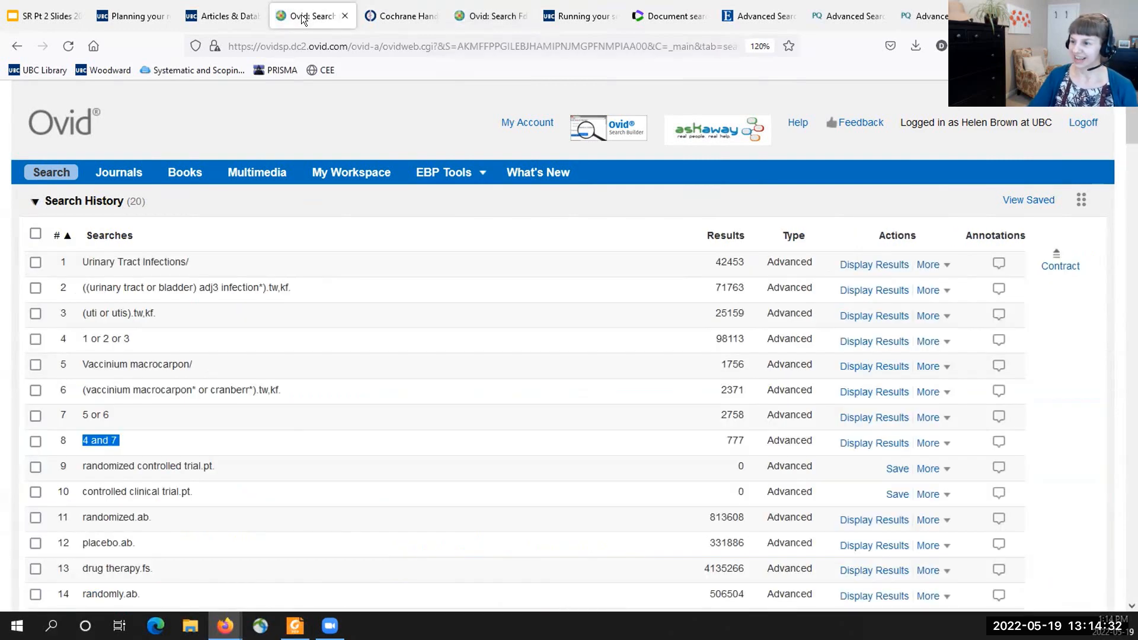
pyautogui.moveTo(189, 262); pyautogui.dragTo(82, 261)
pyautogui.hotkey('ctrl', 'c')
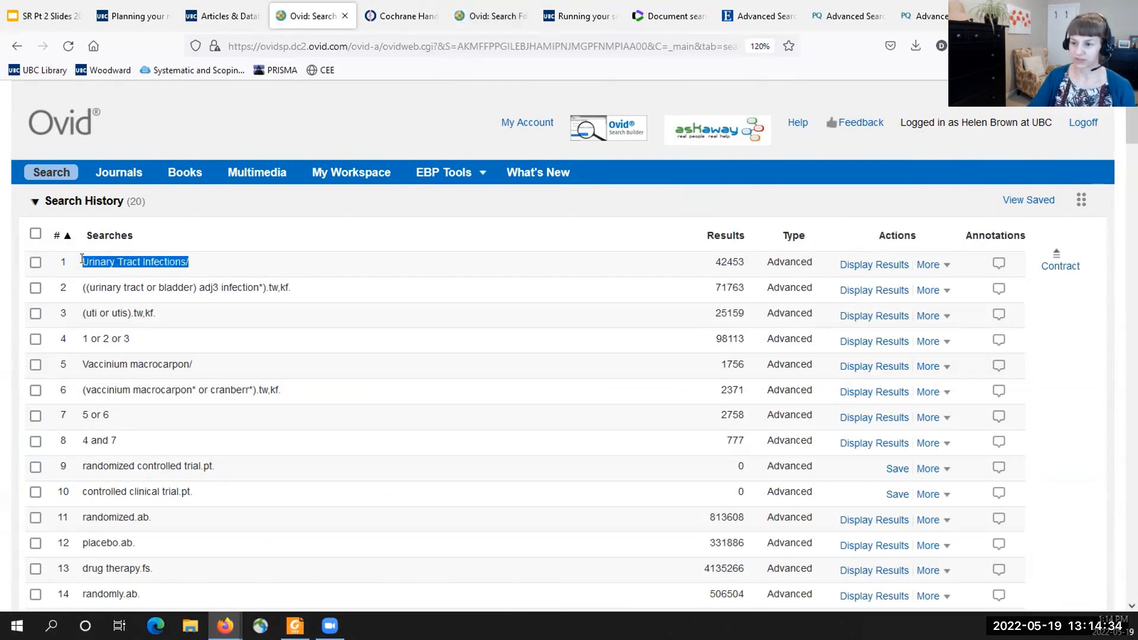
pyautogui.click(494, 16)
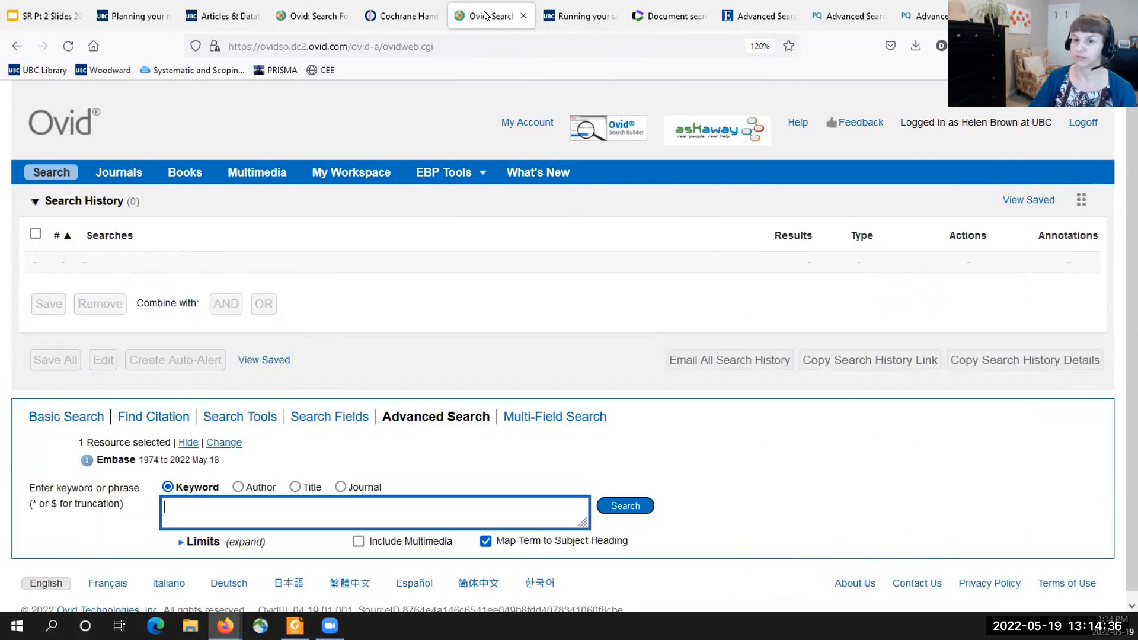
pyautogui.hotkey('ctrl', 'v')
pyautogui.press('BackSpace')
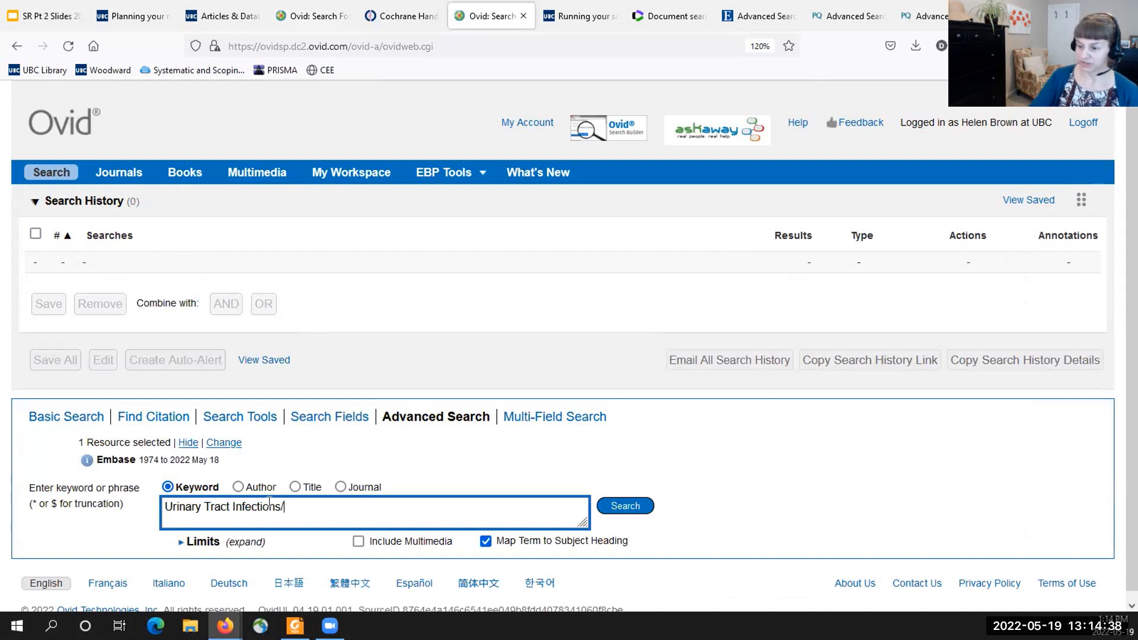
pyautogui.scroll(-1, 500, 358)
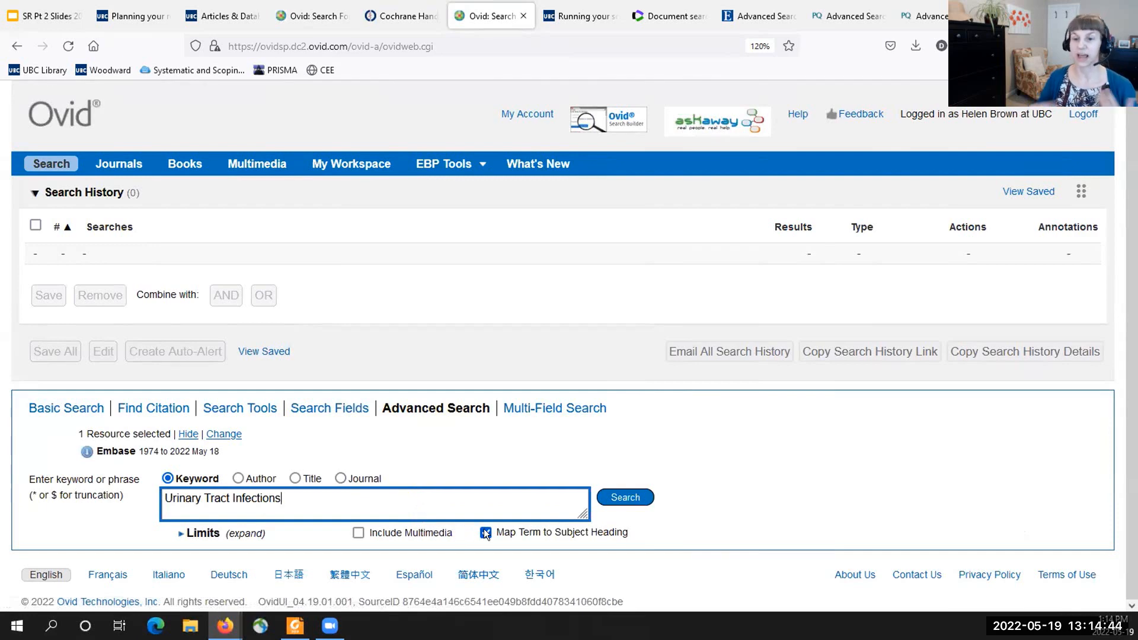
pyautogui.click(620, 499)
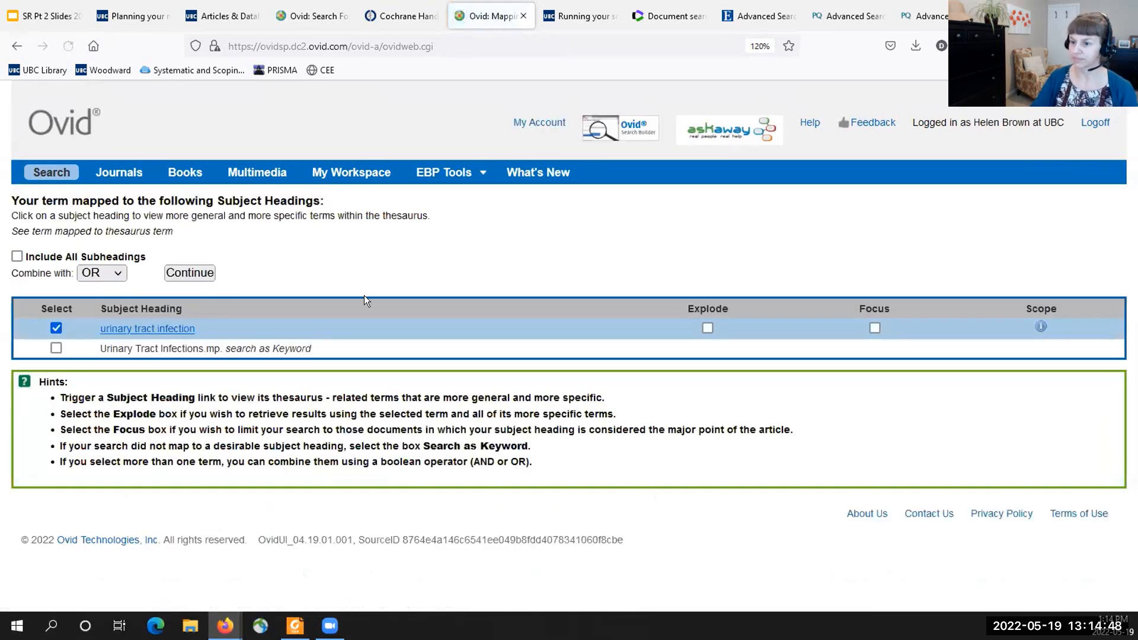
# - Review the urinary tract infection thesaurus entry, add the narrower term candiduria, and run both headings combined with OR
pyautogui.click(161, 332)
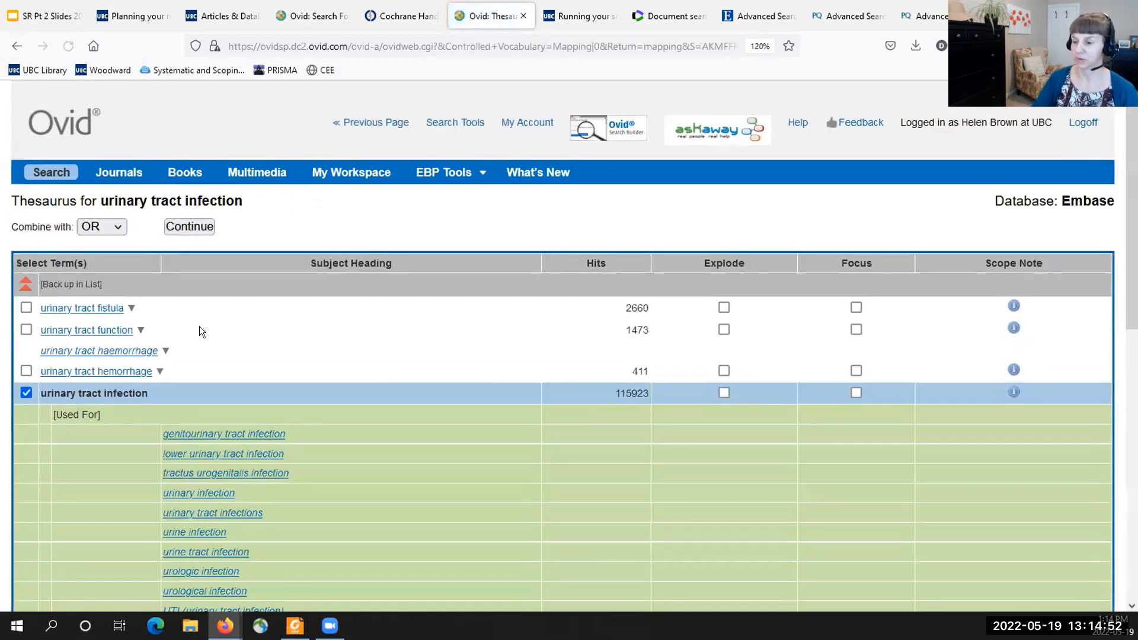
pyautogui.scroll(-3, 205, 348)
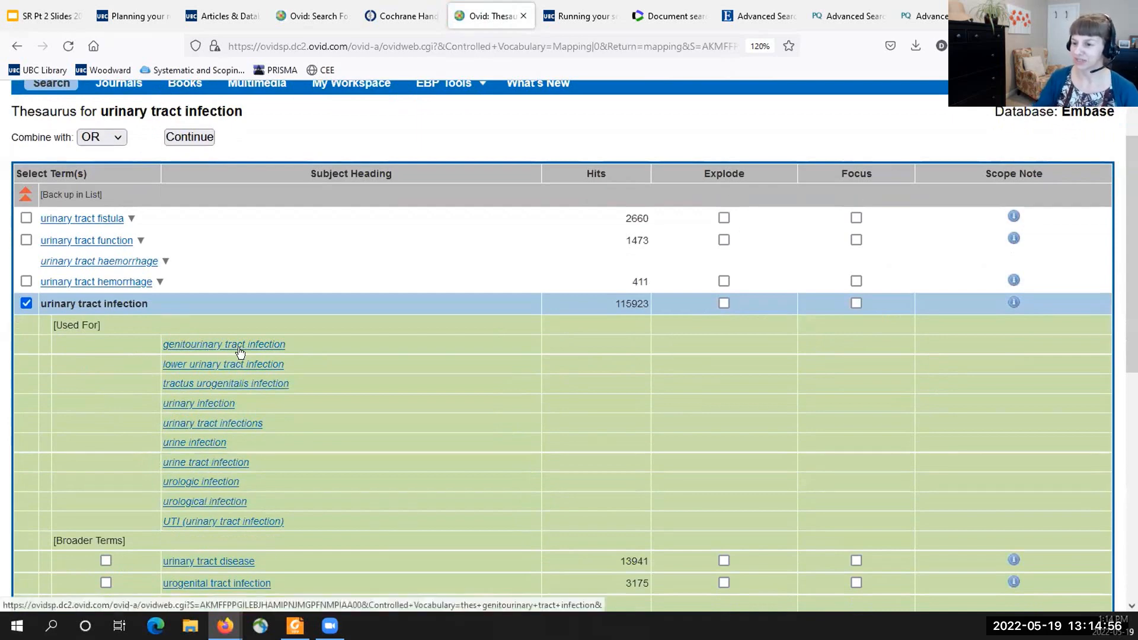
pyautogui.scroll(-5, 225, 351)
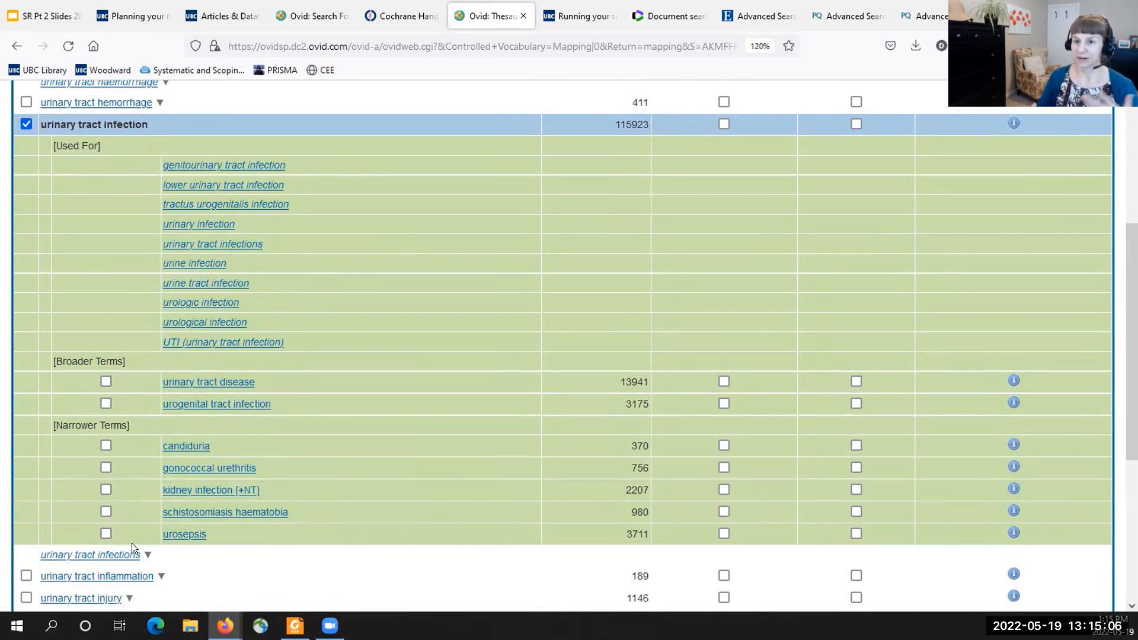
pyautogui.click(105, 445)
pyautogui.scroll(-2, 292, 467)
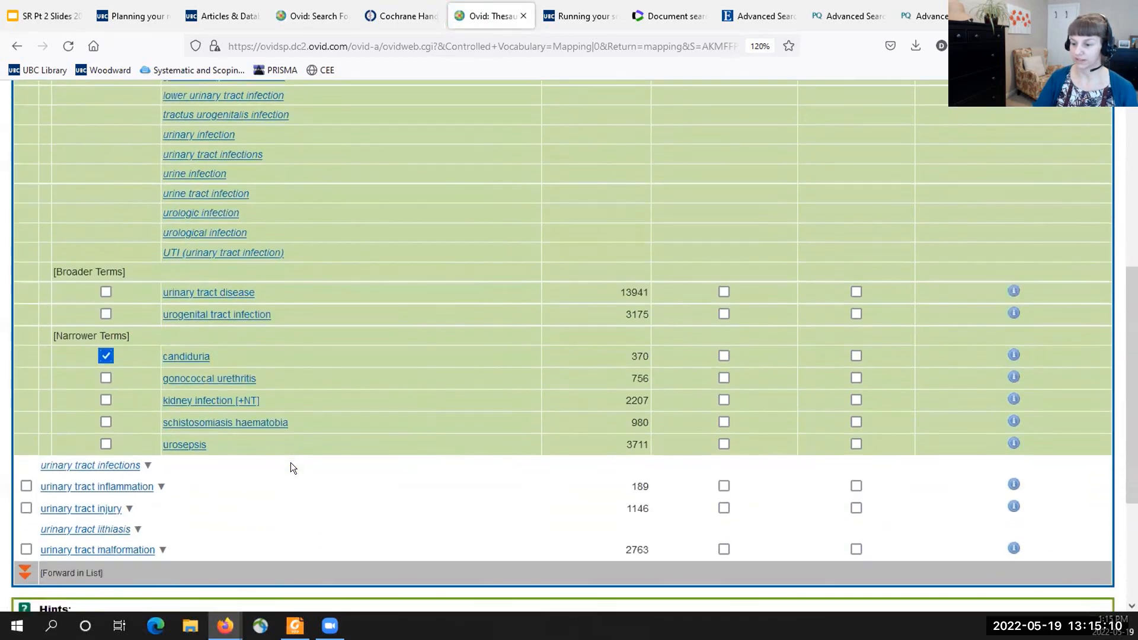
pyautogui.scroll(6, 291, 462)
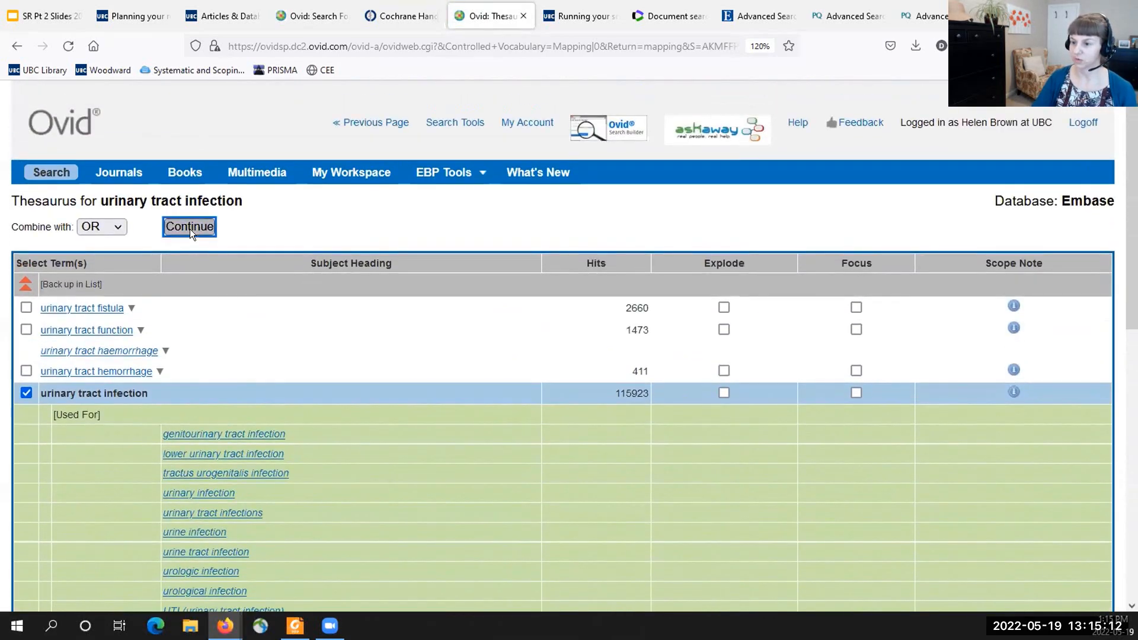
pyautogui.click(189, 227)
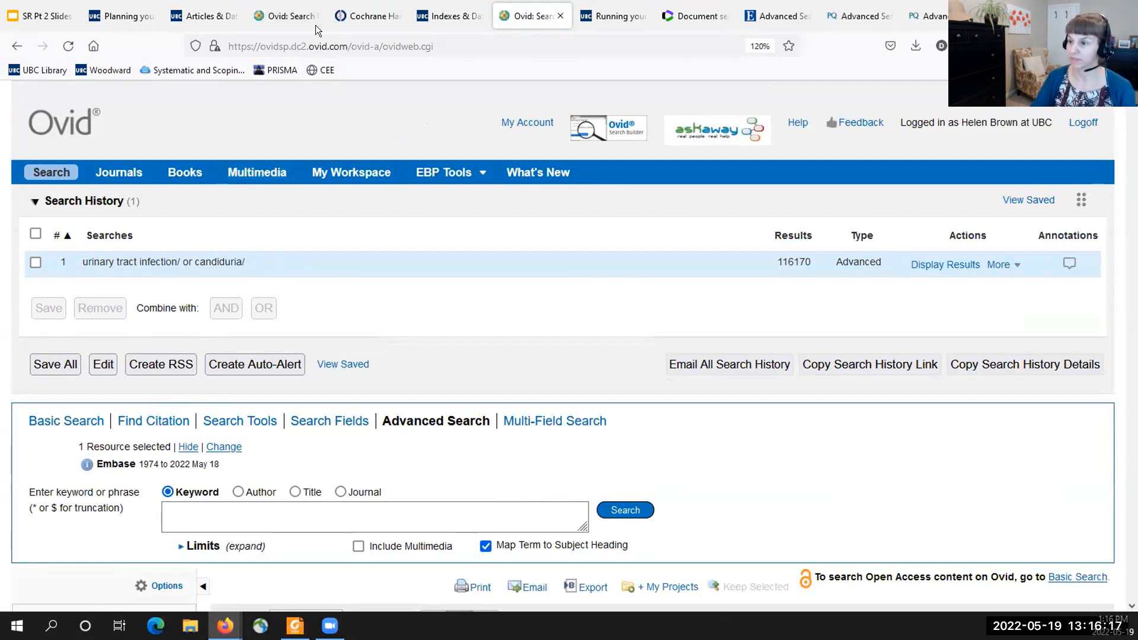
# - Copy line 2 of the completed search, ((urinary tract or bladder) adj3 infection*).tw,kf., into the new Embase search and run it
pyautogui.click(287, 16)
pyautogui.moveTo(291, 287); pyautogui.dragTo(81, 286)
pyautogui.hotkey('ctrl', 'c')
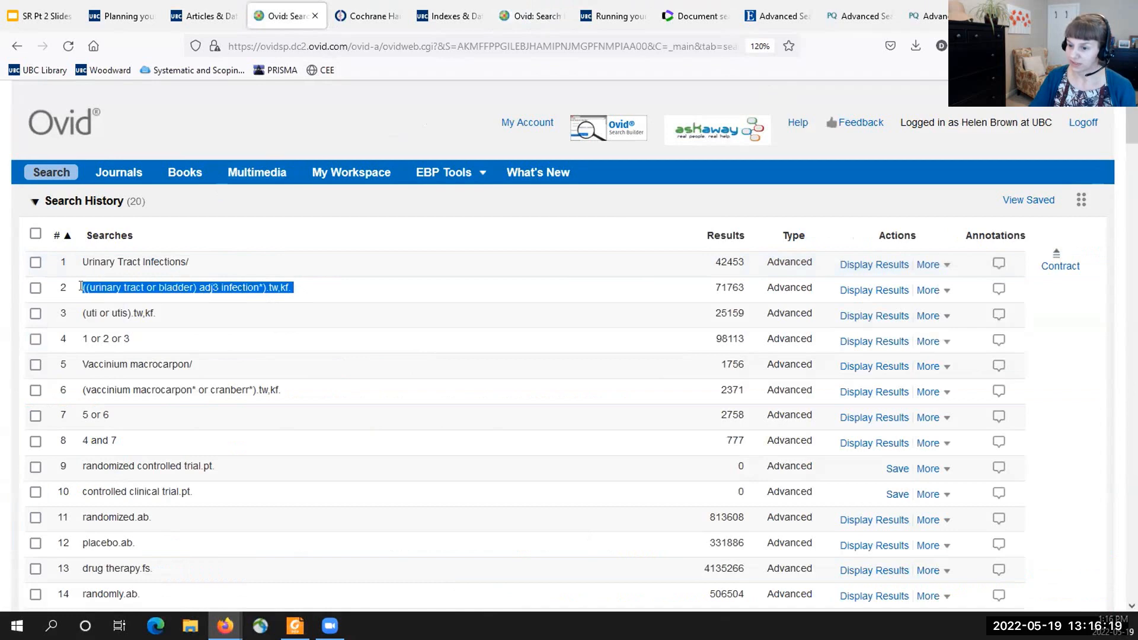
pyautogui.click(531, 16)
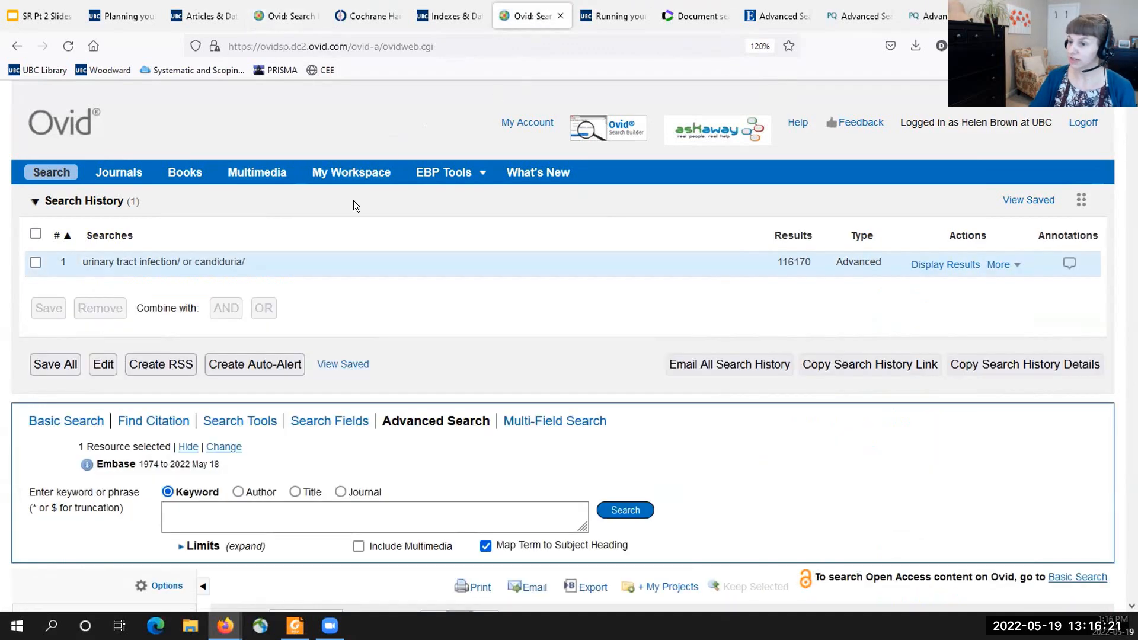
pyautogui.click(229, 513)
pyautogui.hotkey('ctrl', 'v')
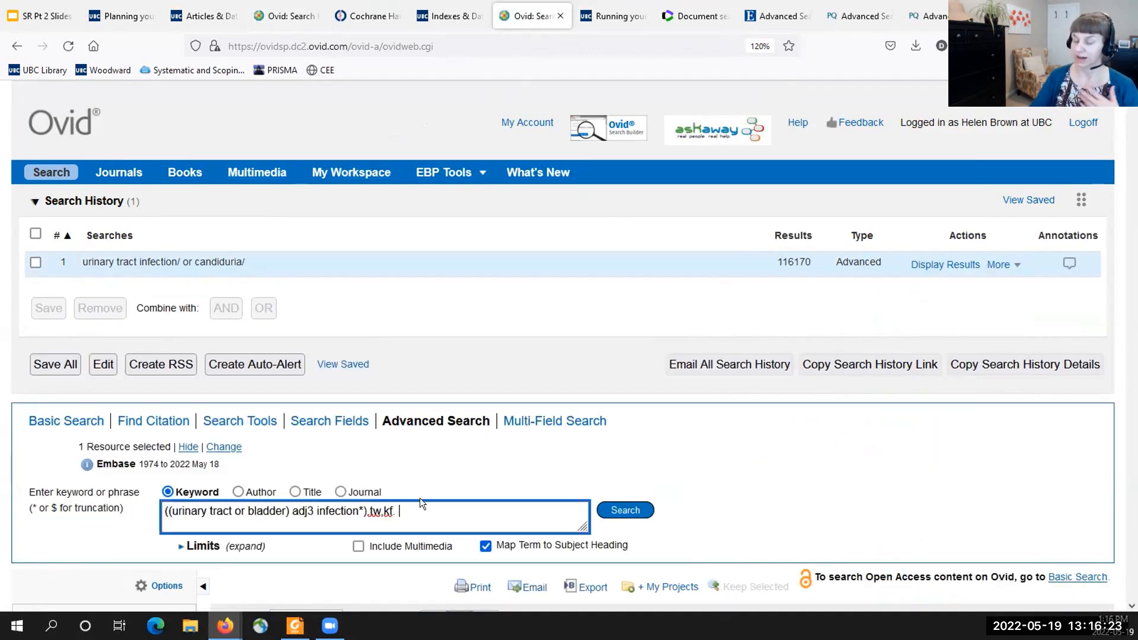
pyautogui.click(604, 513)
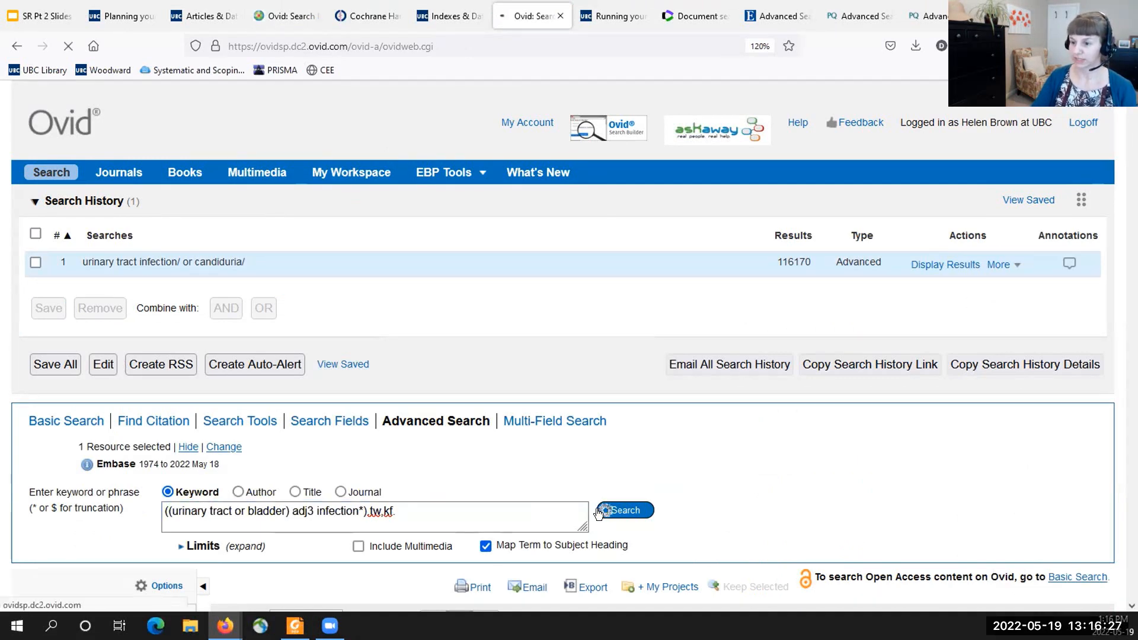
# - Copy (uti or utis).tw,kf. from the completed search's line 3, run it in the new search, and highlight line 2's tw,kf field codes
pyautogui.click(284, 16)
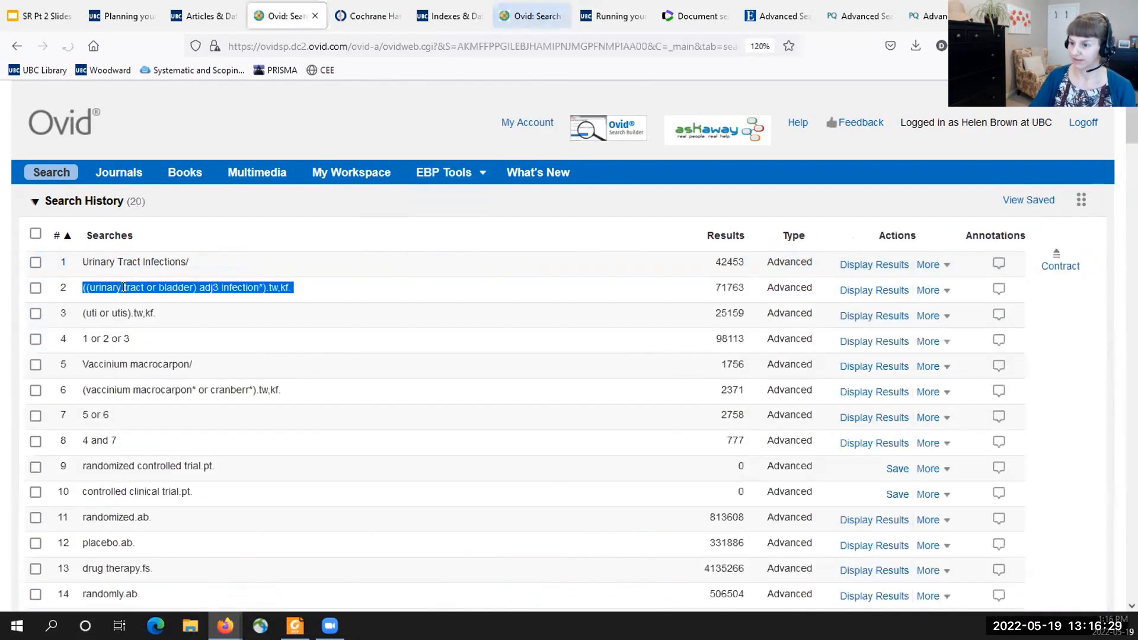
pyautogui.moveTo(163, 314); pyautogui.dragTo(86, 314)
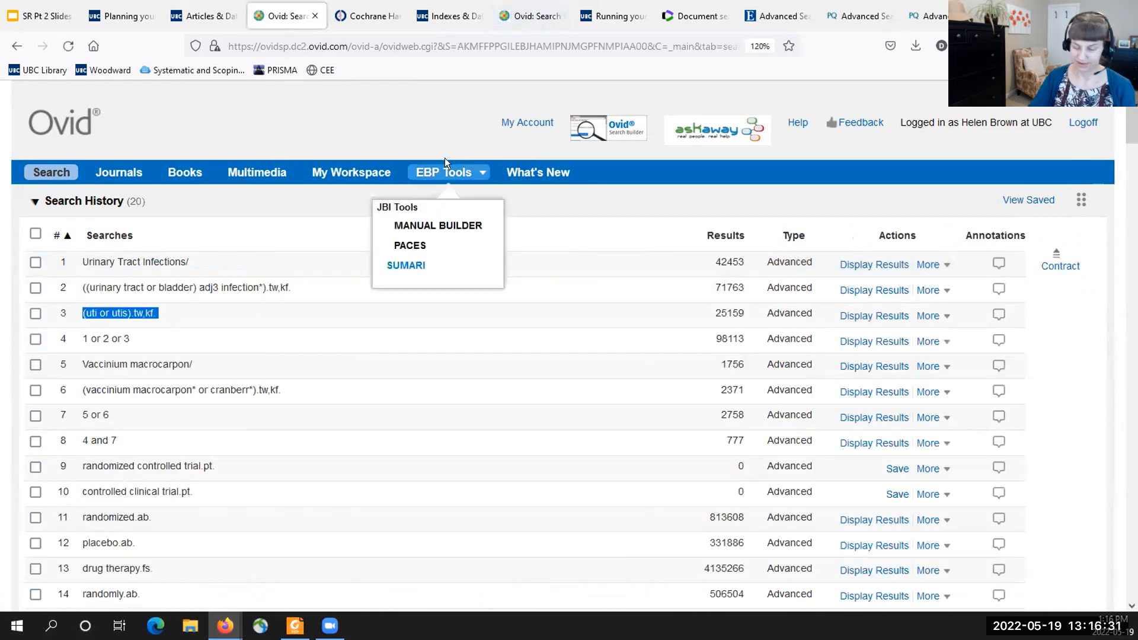
pyautogui.click(530, 16)
pyautogui.click(212, 535)
pyautogui.write('(uti or utis).tw,kf.')
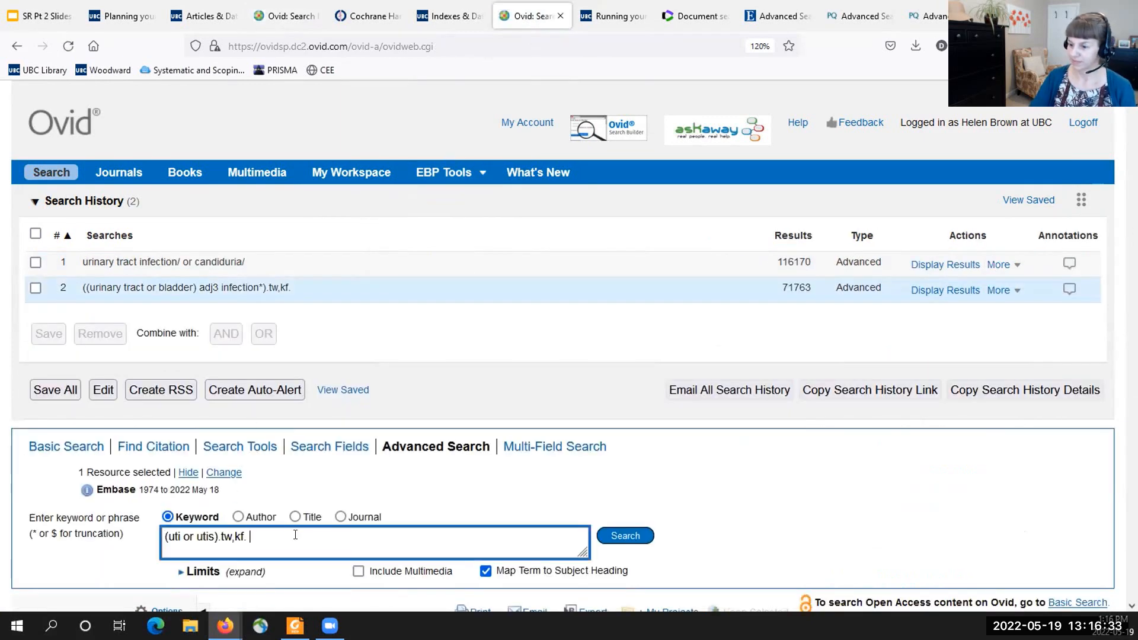
pyautogui.click(616, 536)
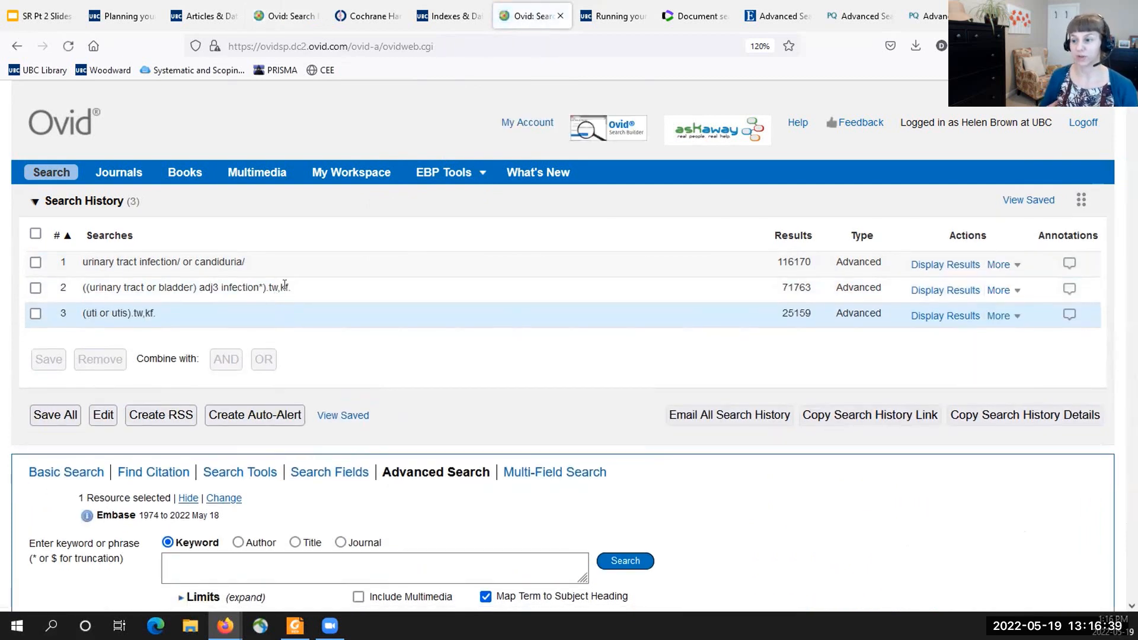
pyautogui.doubleClick(281, 286)
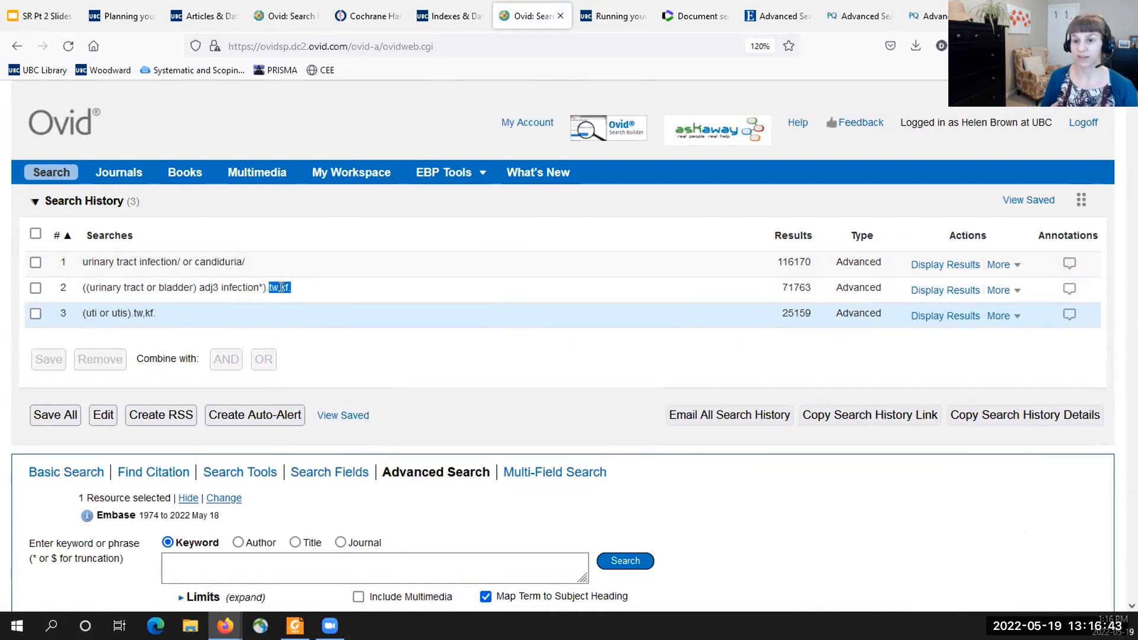
# - Combine lines 1, 2 and 3 of the new Embase search history with OR
pyautogui.click(287, 16)
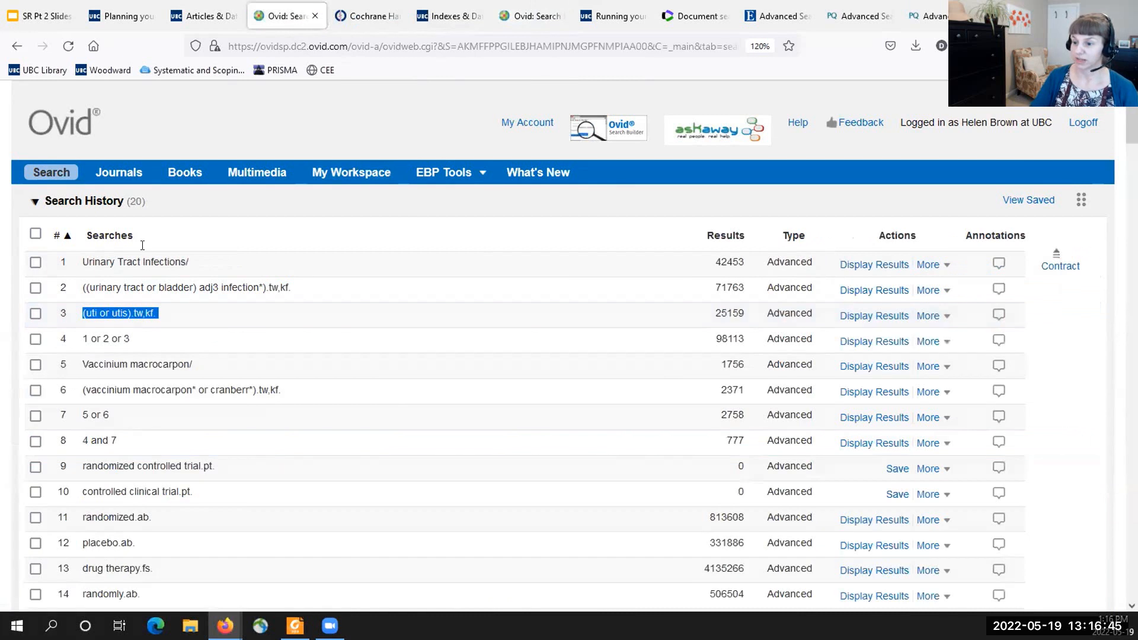
pyautogui.click(531, 16)
pyautogui.click(36, 313)
pyautogui.click(36, 288)
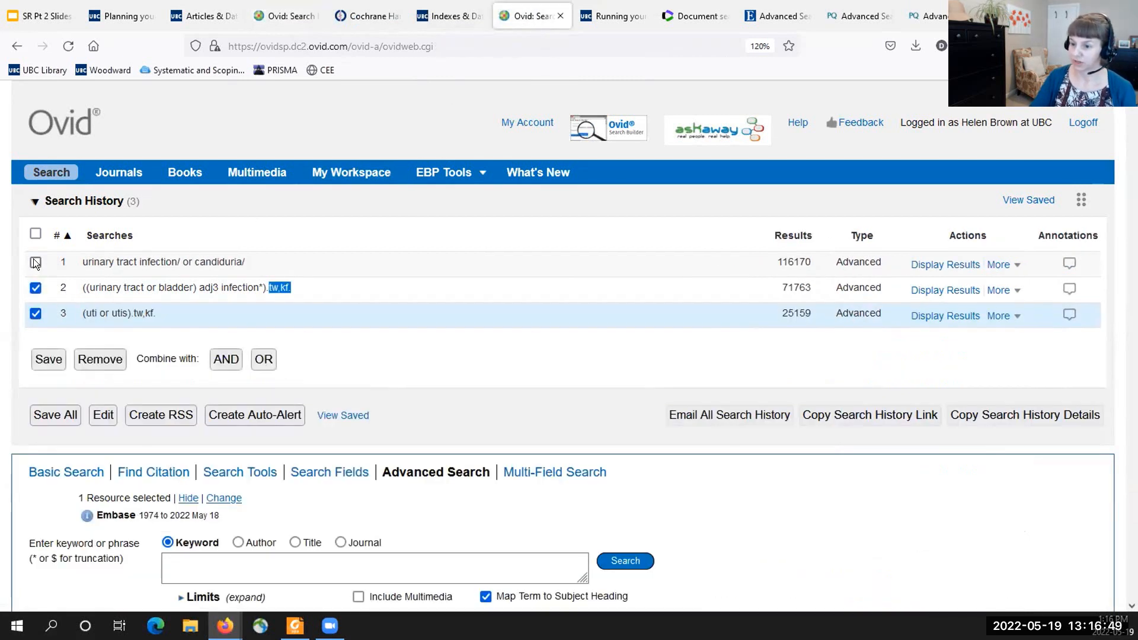
pyautogui.click(36, 262)
pyautogui.click(262, 360)
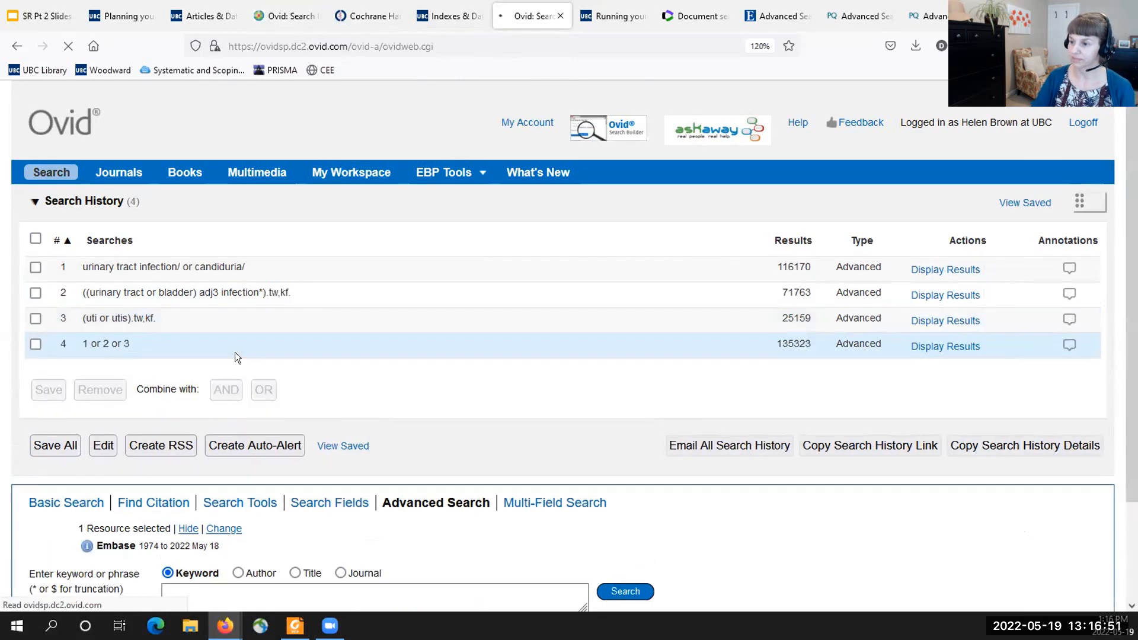
# - Copy Vaccinium macrocarpon from line 5 of the completed search and look up its subject heading in the new Embase search
pyautogui.click(284, 16)
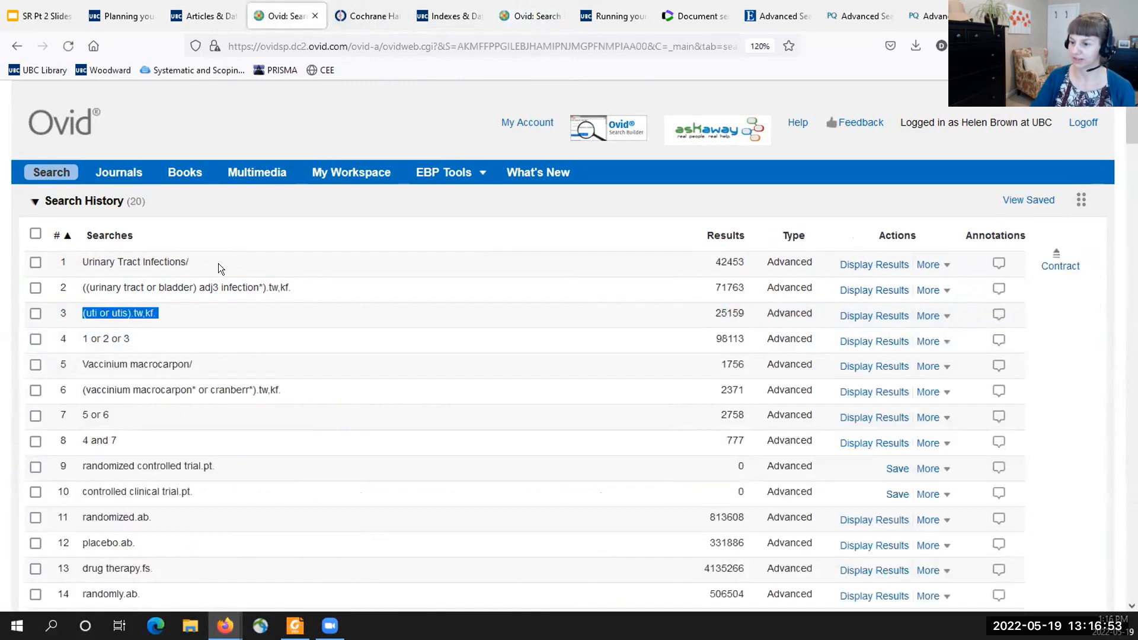
pyautogui.moveTo(190, 361); pyautogui.dragTo(66, 366)
pyautogui.hotkey('ctrl', 'c')
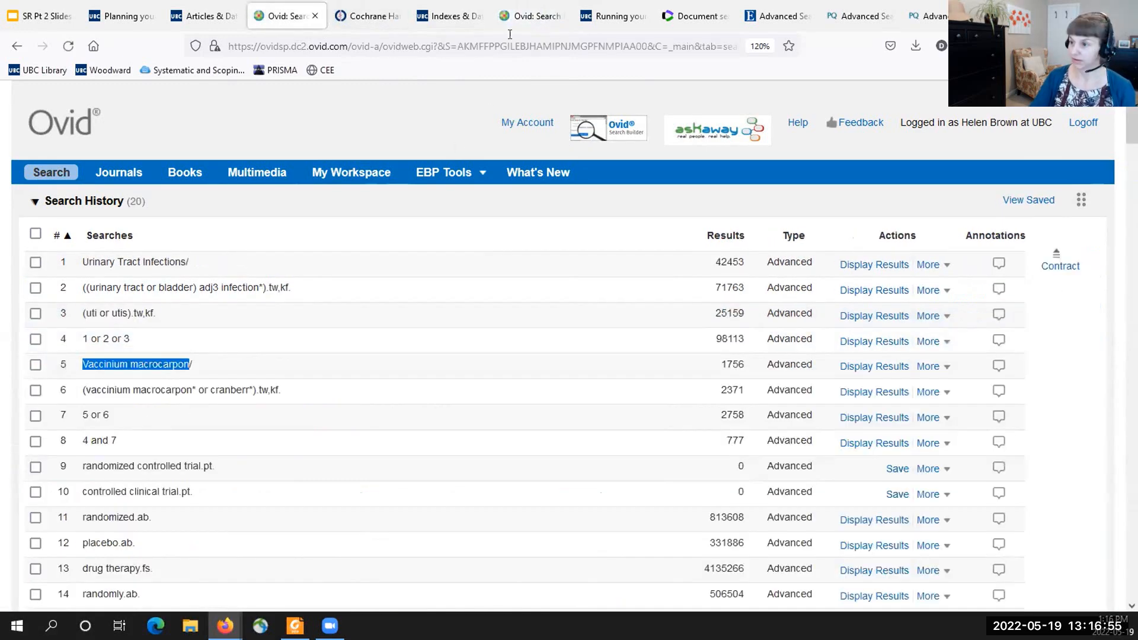
pyautogui.click(519, 16)
pyautogui.click(203, 581)
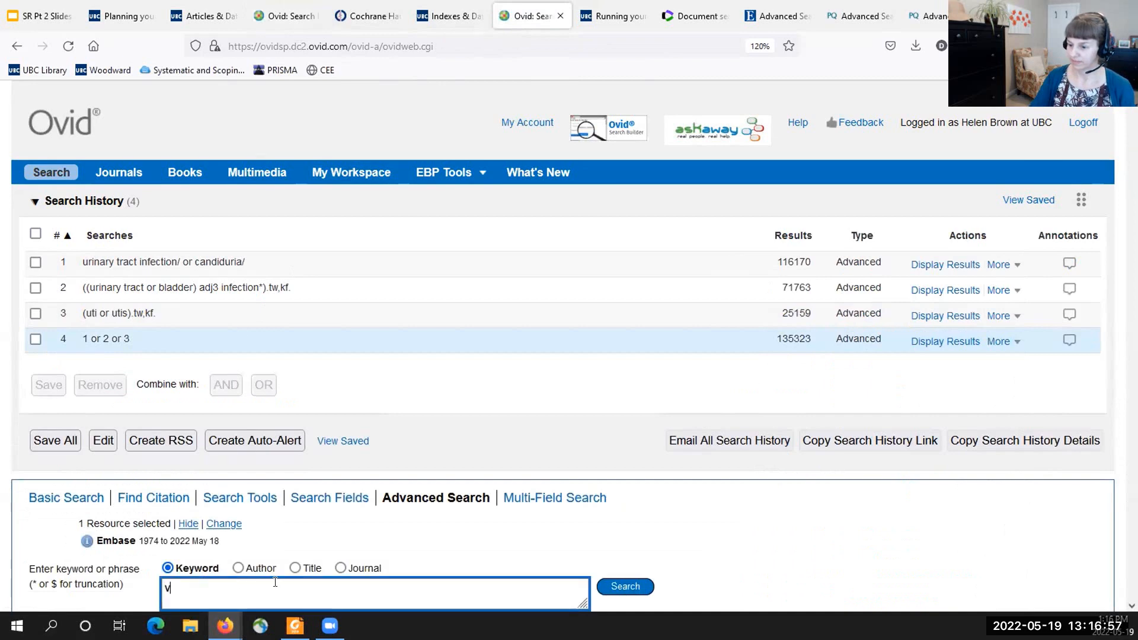
pyautogui.hotkey('ctrl', 'v')
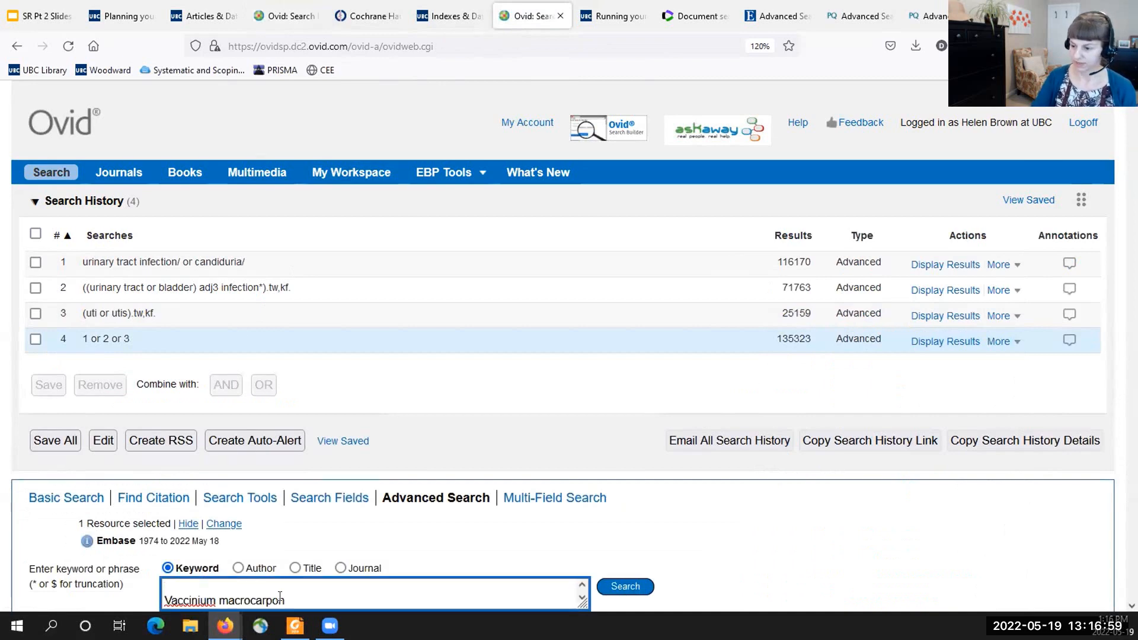
pyautogui.scroll(-3, 332, 575)
pyautogui.click(618, 405)
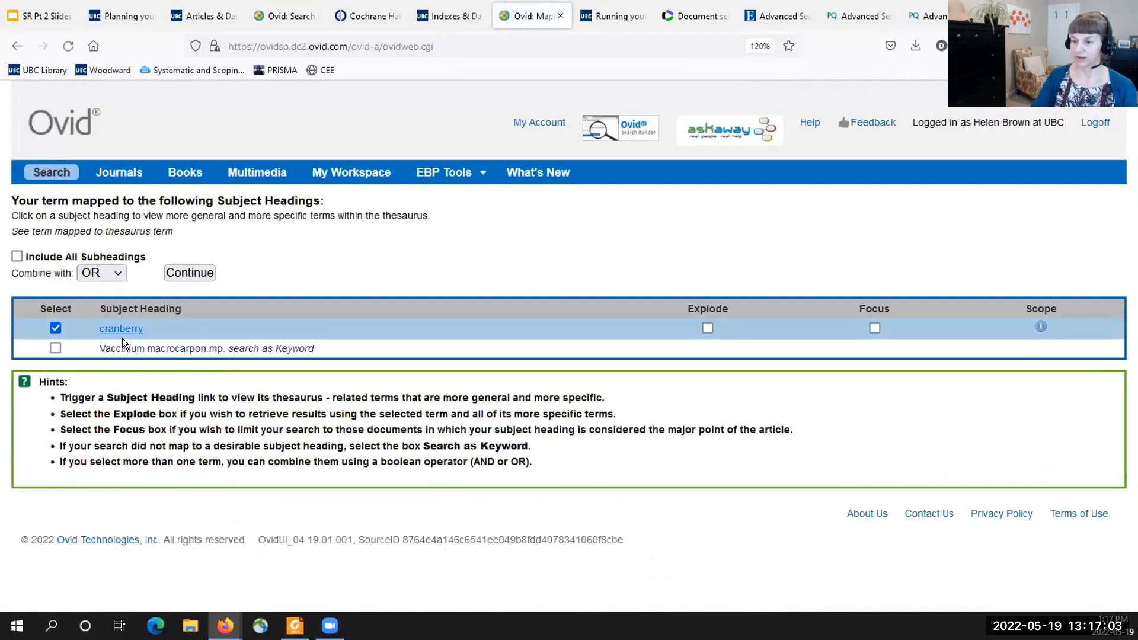
# - Review the cranberry thesaurus entry, add cranberry extract and cranberry juice, and run the three headings combined with OR
pyautogui.click(122, 329)
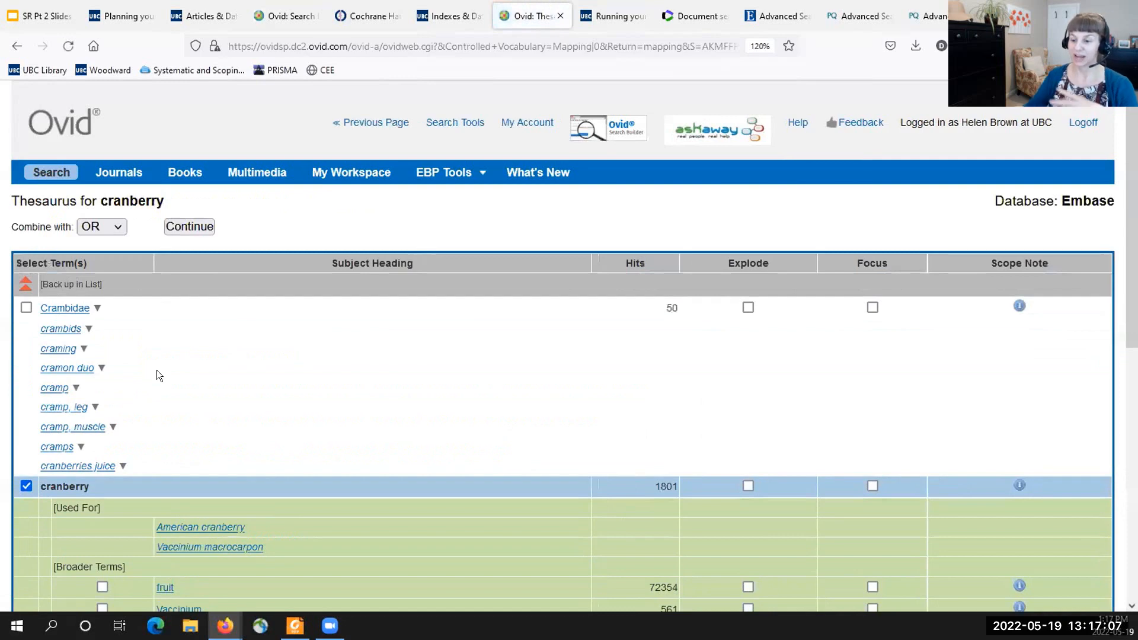
pyautogui.scroll(-5, 157, 370)
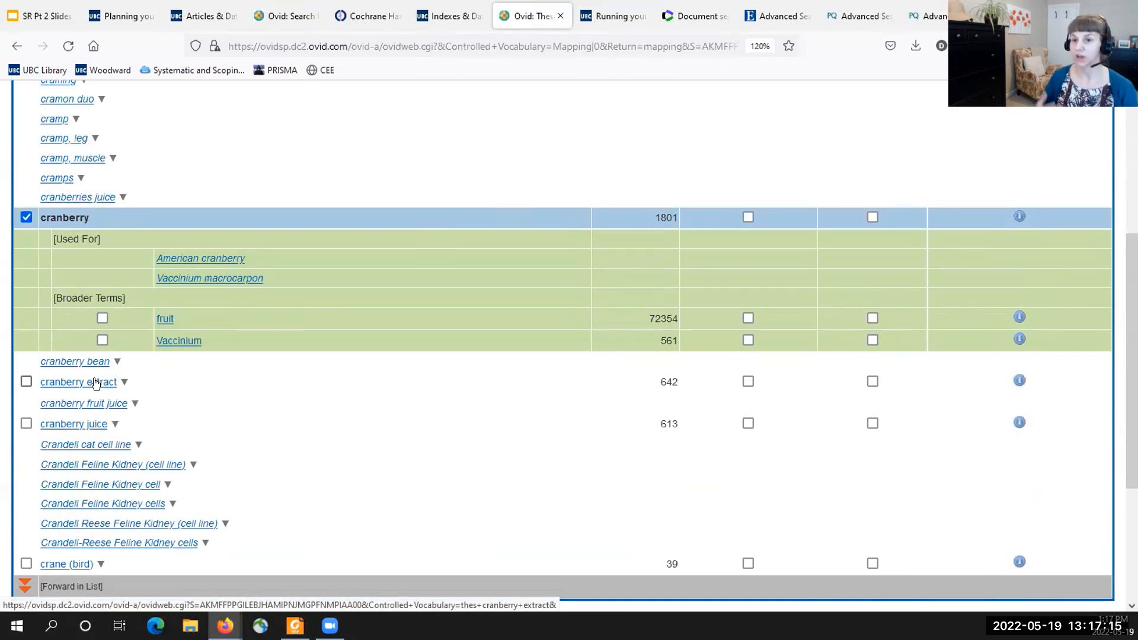
pyautogui.click(24, 423)
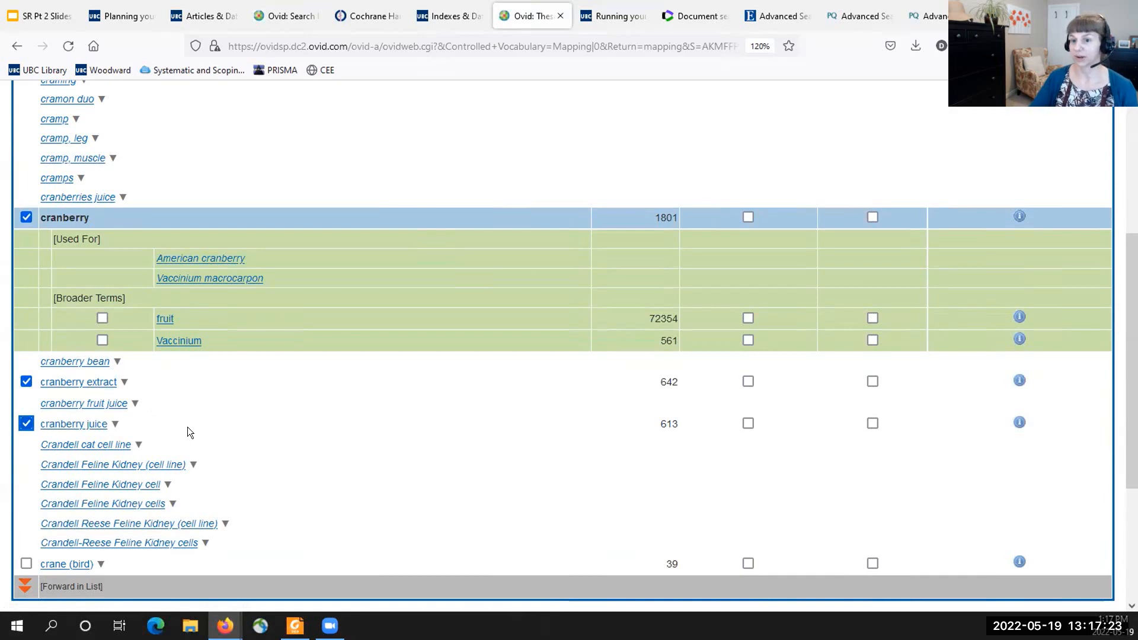
pyautogui.scroll(3, 187, 427)
pyautogui.click(191, 136)
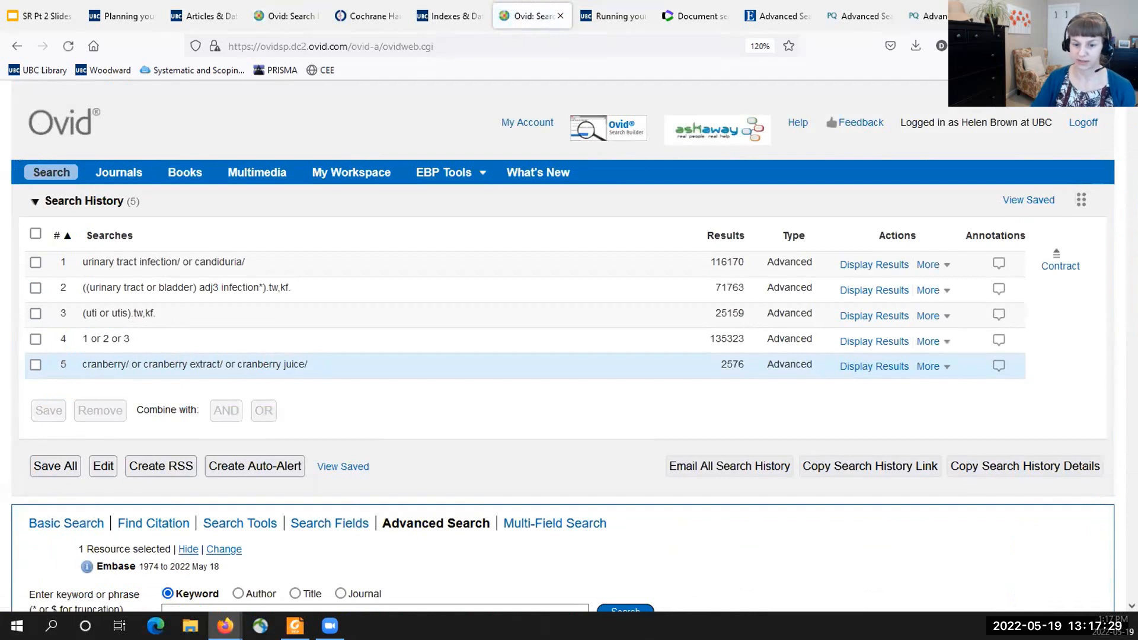
# - Copy line 6 of the completed search, (vaccinium macrocarpon* or cranberr*).tw,kf., into the new Embase search and run it
pyautogui.click(275, 21)
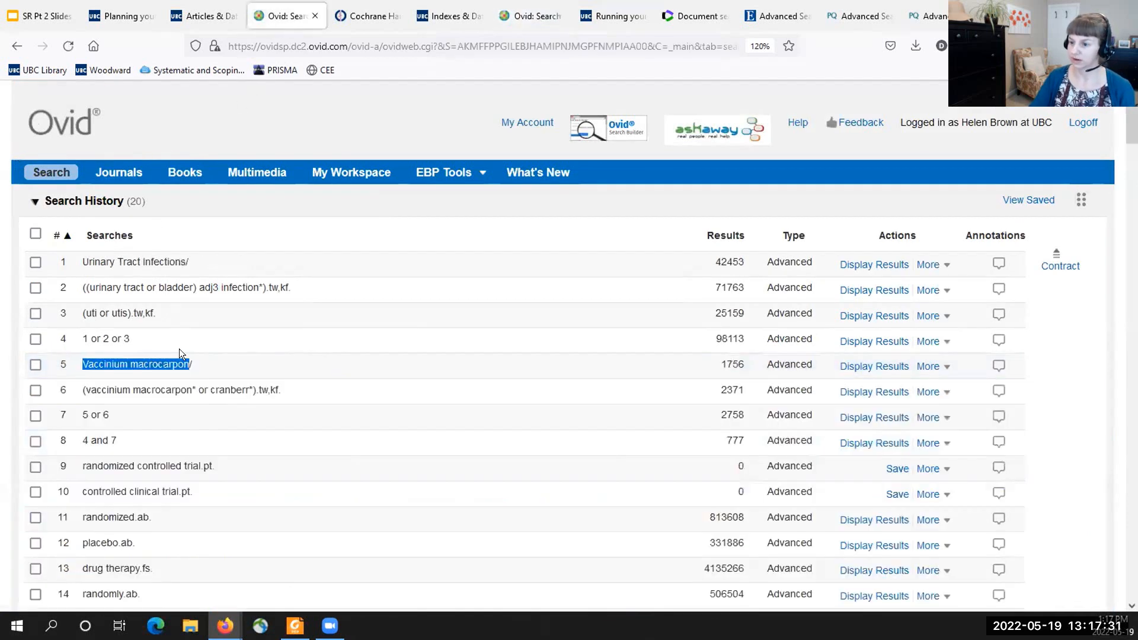
pyautogui.moveTo(289, 391); pyautogui.dragTo(77, 397)
pyautogui.hotkey('ctrl', 'c')
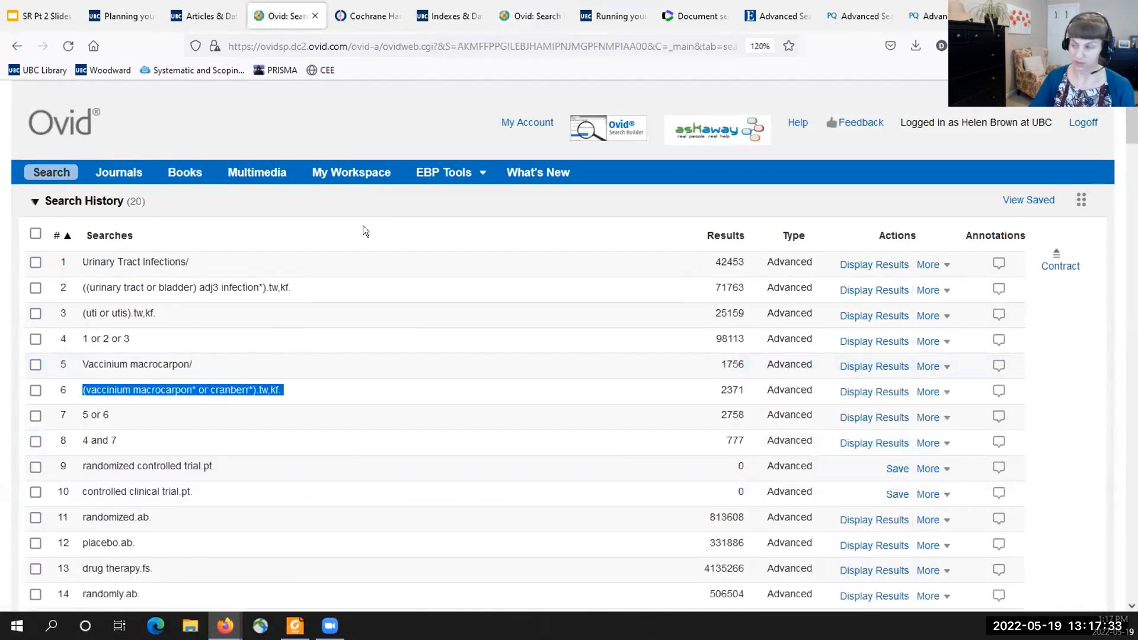
pyautogui.click(511, 17)
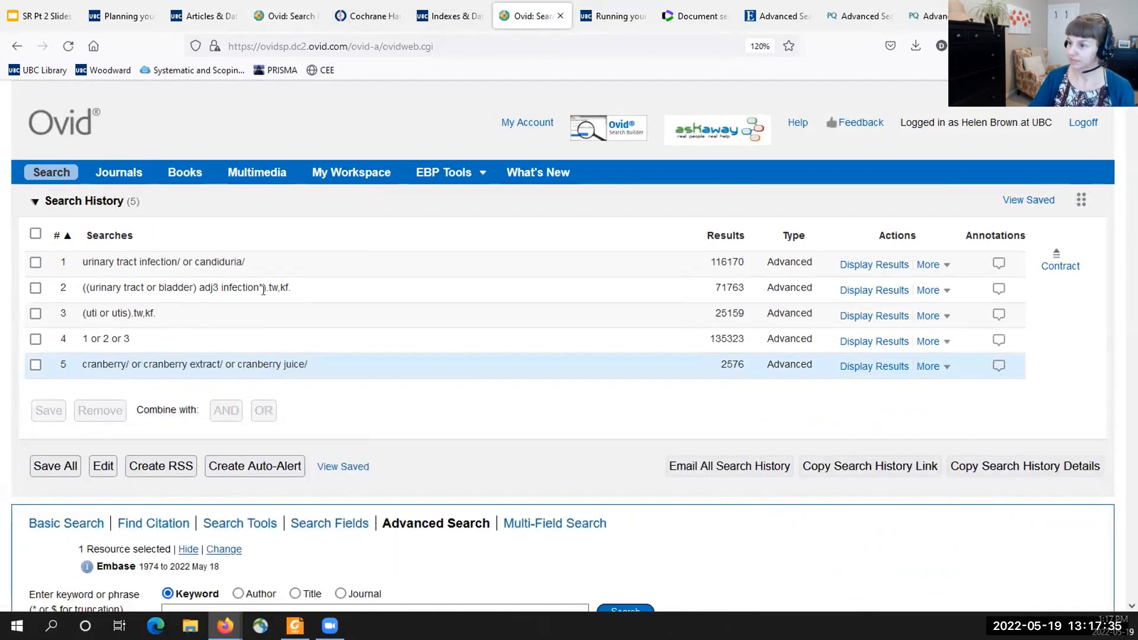
pyautogui.scroll(-2, 222, 528)
pyautogui.click(465, 525)
pyautogui.hotkey('ctrl', 'v')
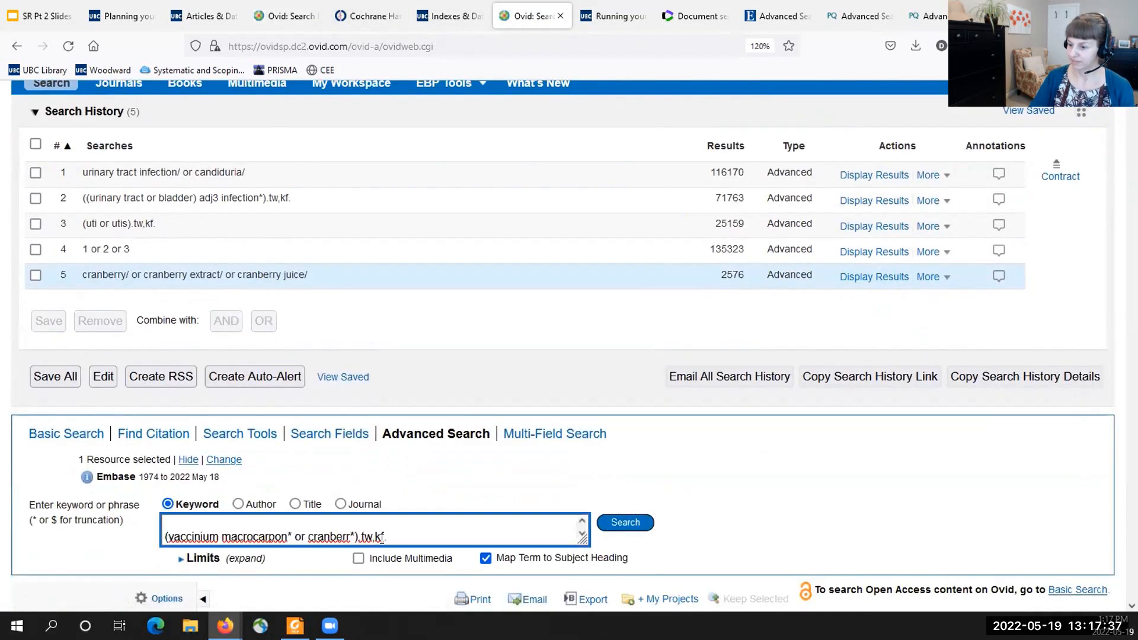
pyautogui.click(616, 522)
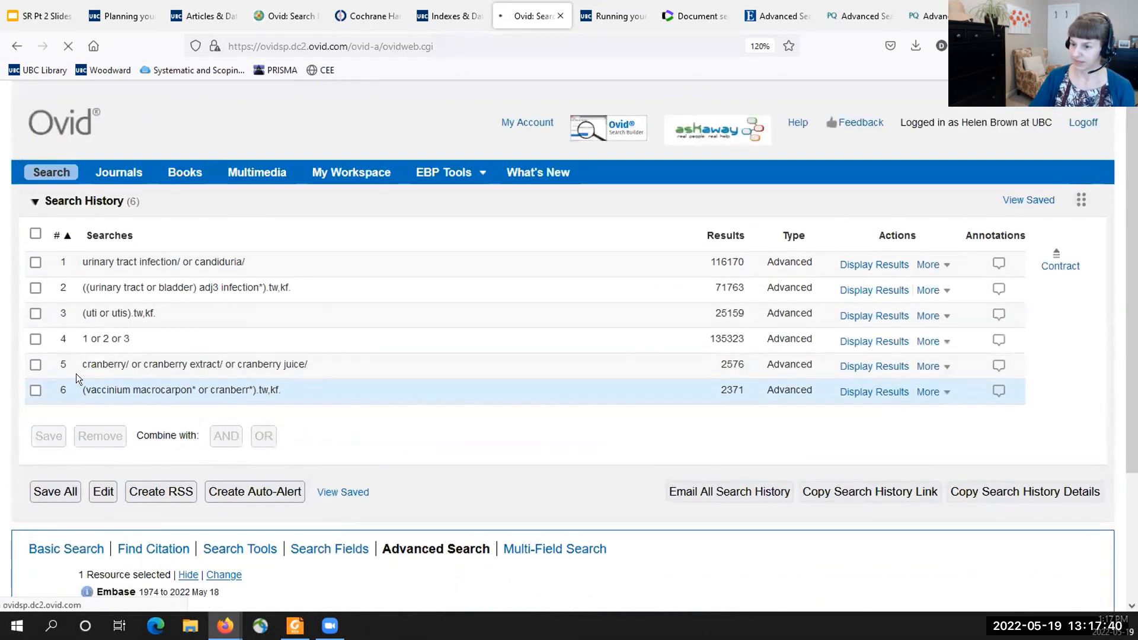
# - Combine the two cranberry searches, lines 5 and 6 of the new search history, with OR
pyautogui.click(35, 364)
pyautogui.click(34, 388)
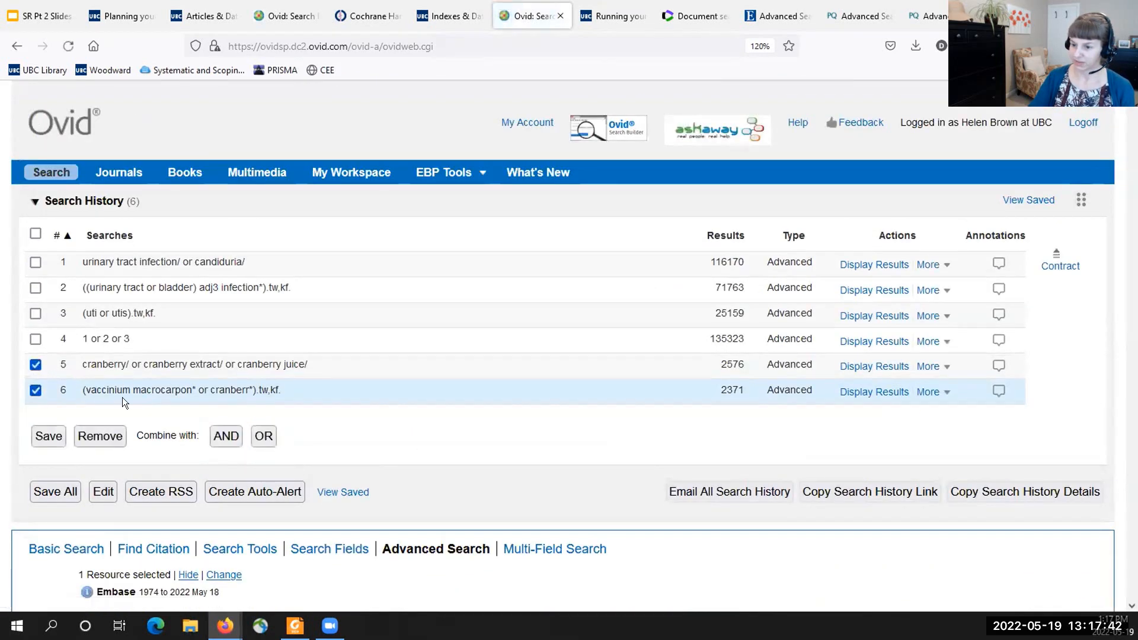
pyautogui.click(258, 433)
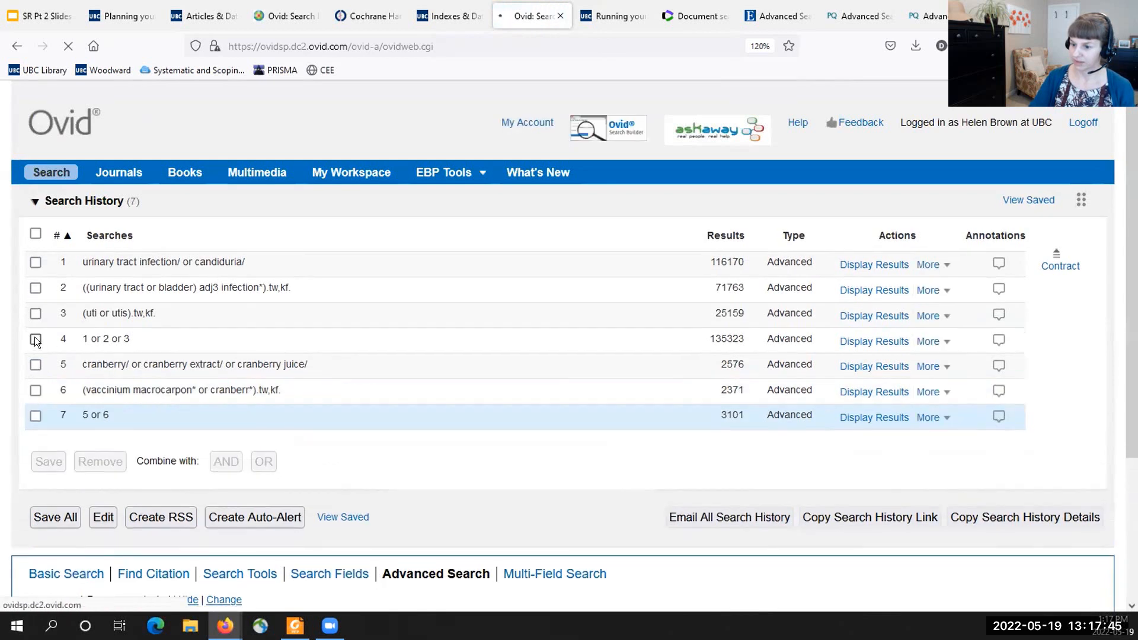
# - Combine lines 4 and 7 of the new Embase search history with OR
pyautogui.click(34, 338)
pyautogui.click(34, 414)
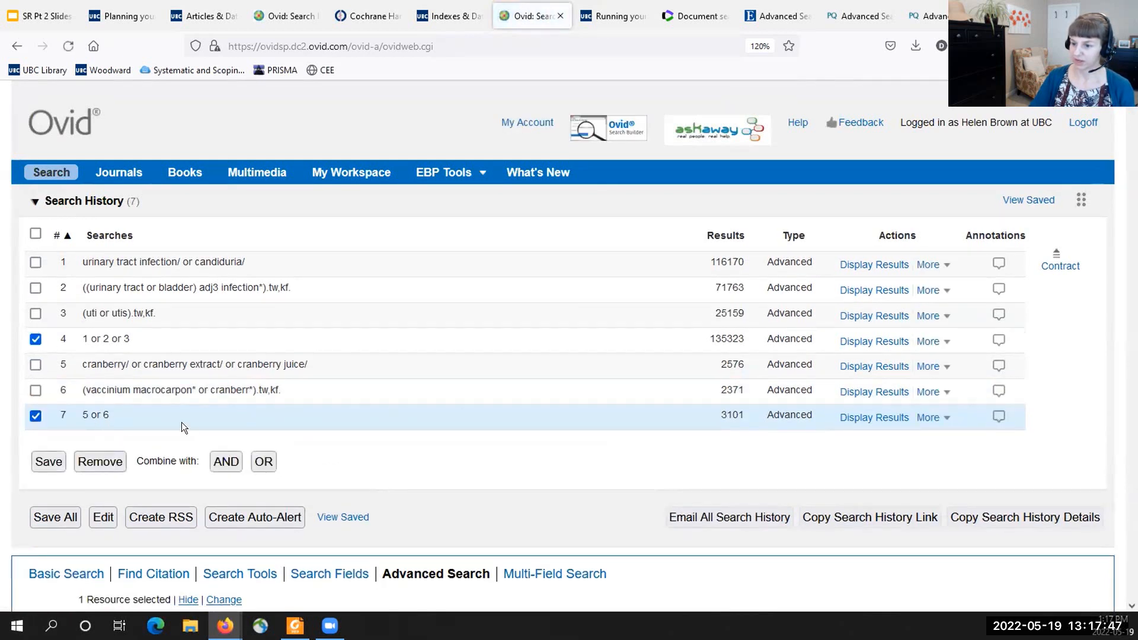
pyautogui.click(260, 458)
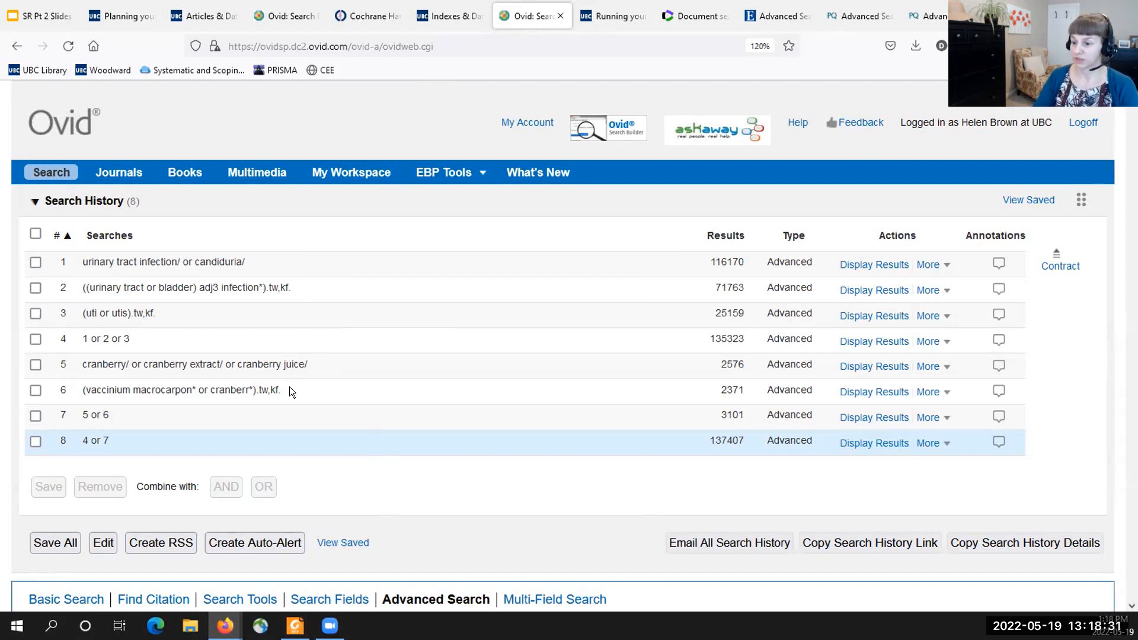
# - Switch to the Cochrane Handbook in Foxit PDF Reader and review the trial filters from Box 3.c to the Embase filter in Box 3.e
pyautogui.scroll(-2, 289, 387)
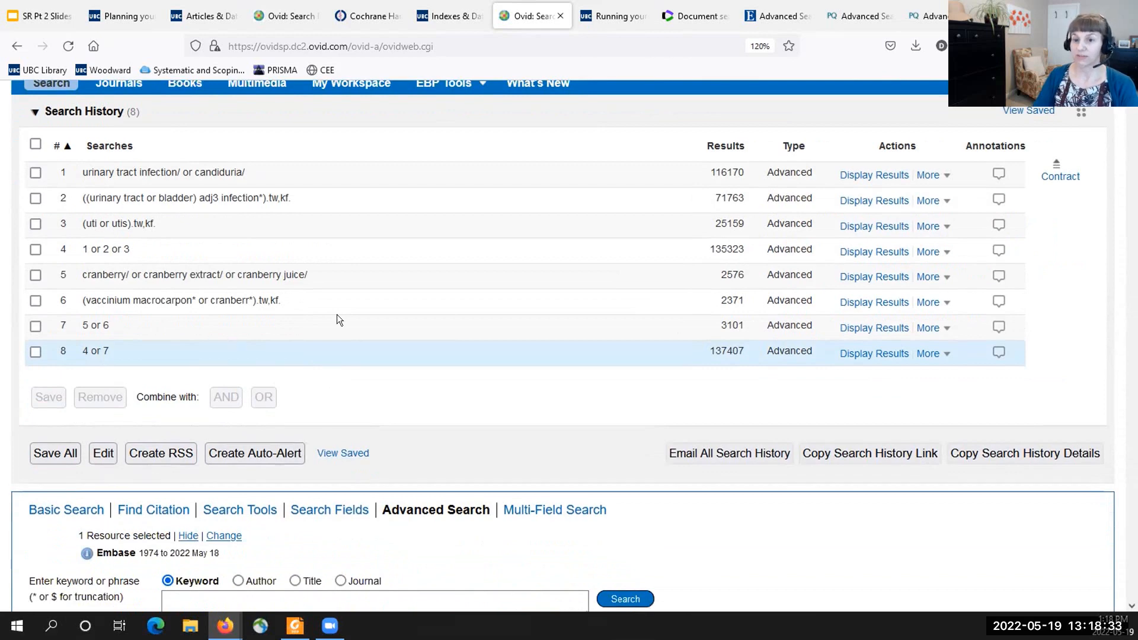
pyautogui.click(294, 626)
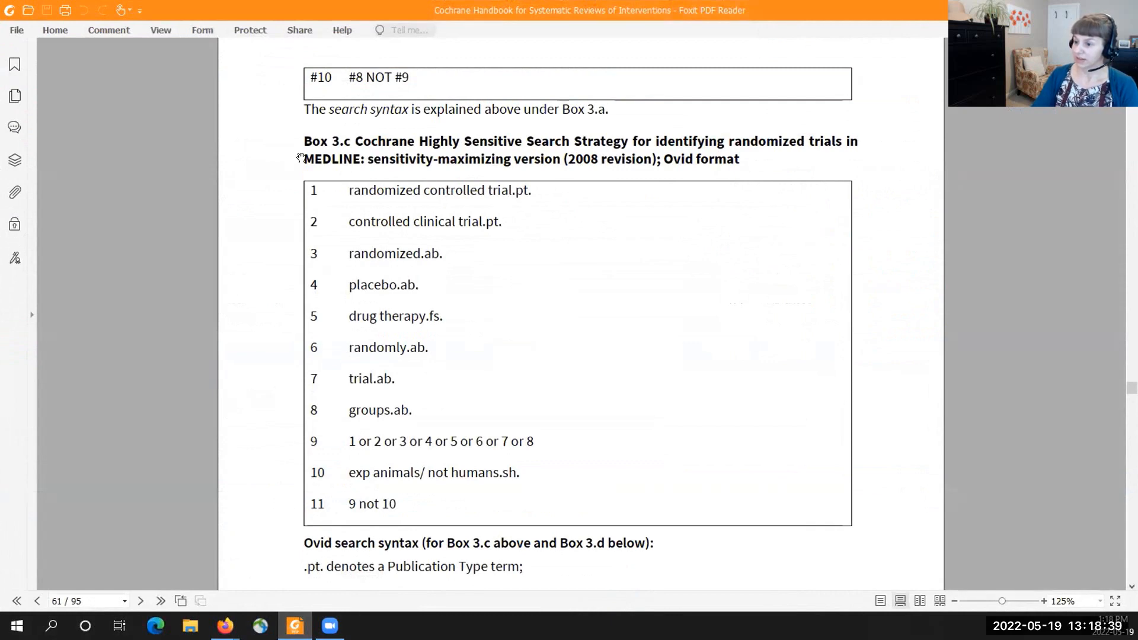
pyautogui.scroll(-15, 430, 219)
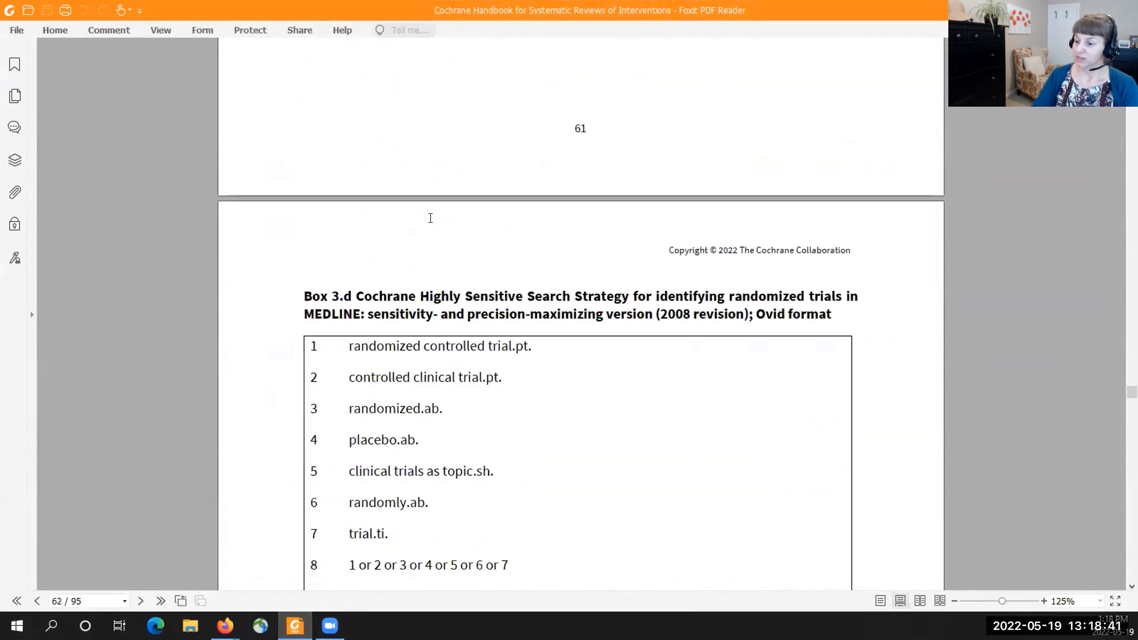
pyautogui.scroll(-10, 429, 224)
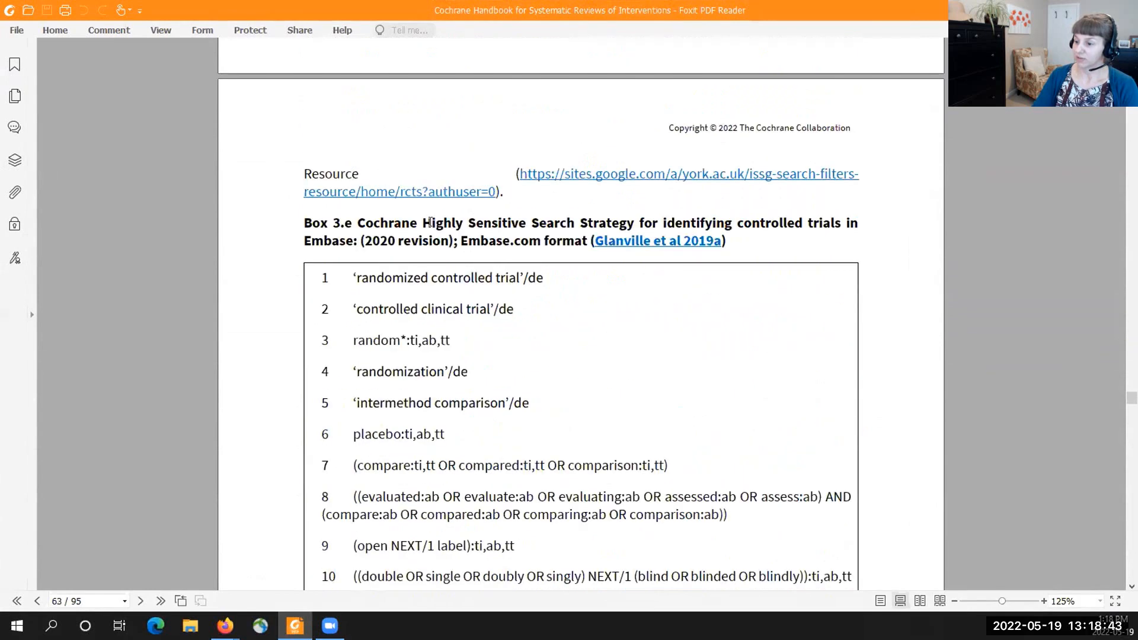
pyautogui.scroll(-3, 318, 227)
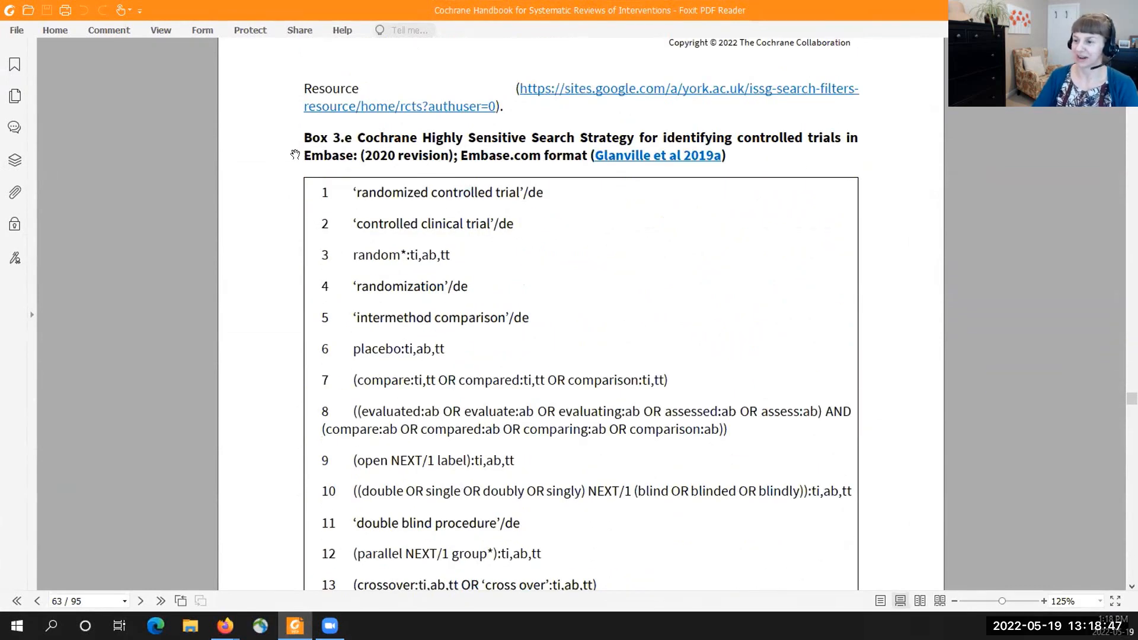
pyautogui.scroll(1, 351, 156)
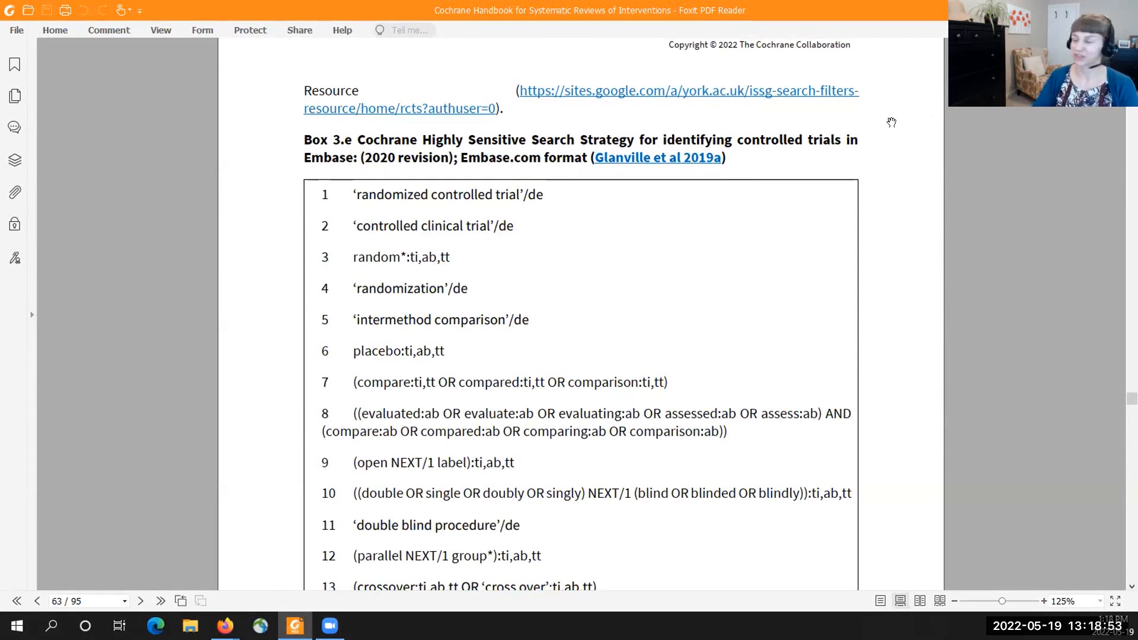
# - Return to the completed Ovid search in Firefox and examine how its trial filter lines 9 to 19 join the topic search in line 20
pyautogui.hotkey('alt', 'Tab')
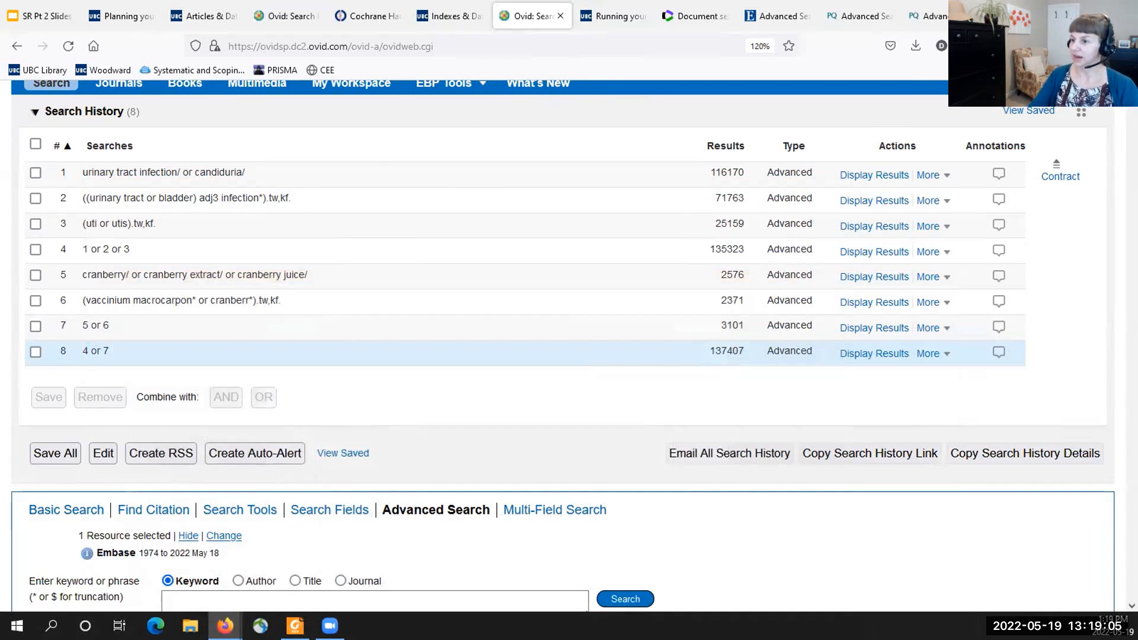
pyautogui.click(286, 16)
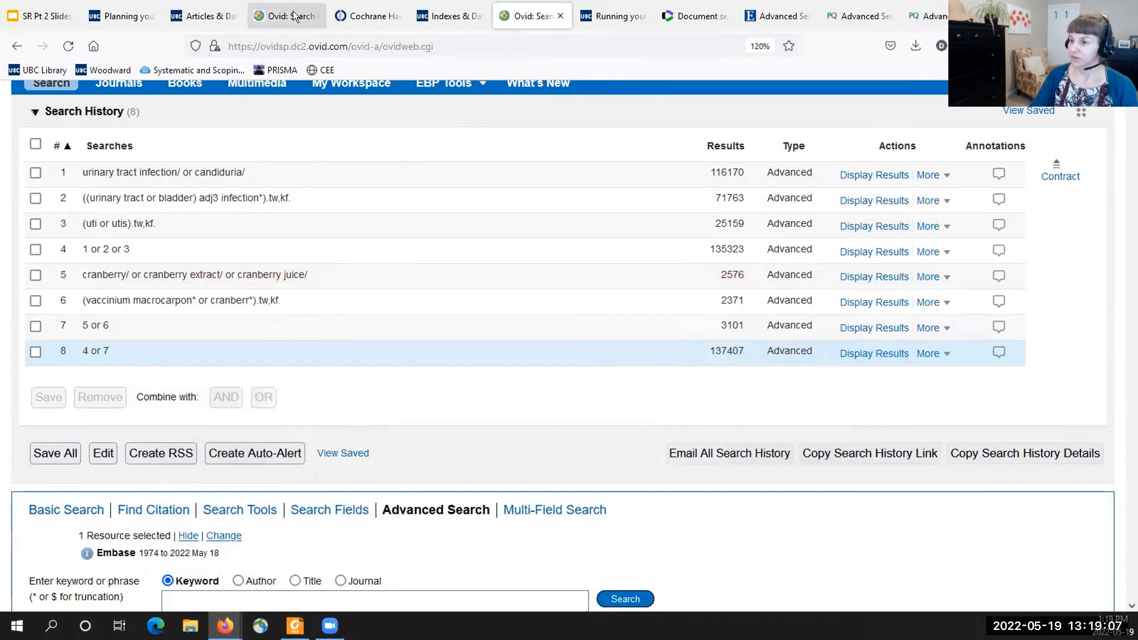
pyautogui.scroll(-5, 445, 255)
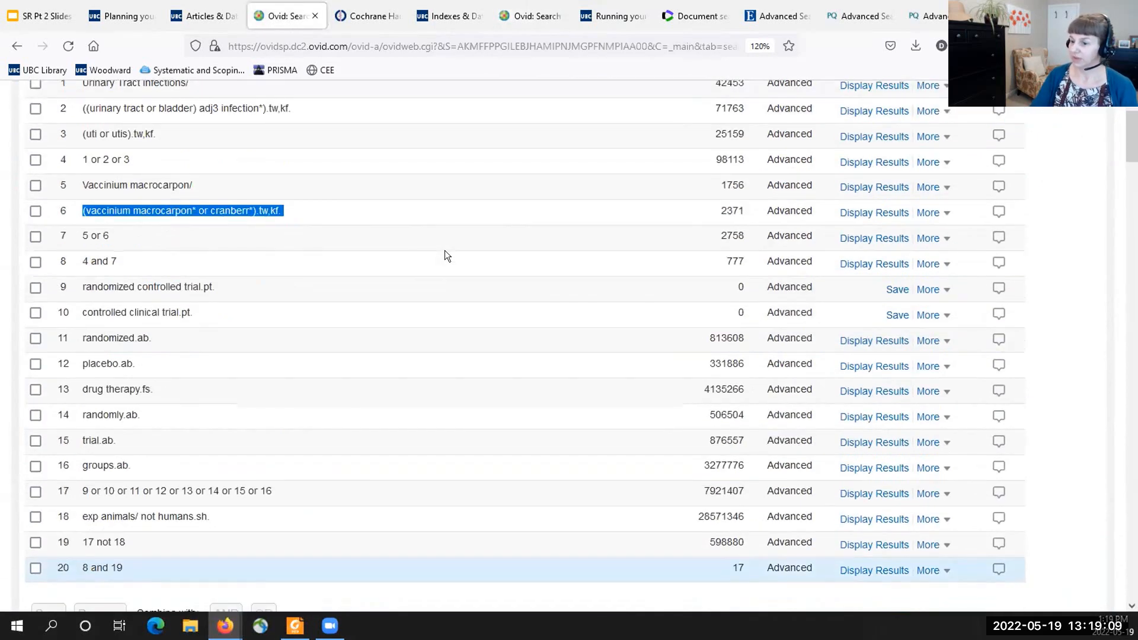
pyautogui.scroll(2, 446, 255)
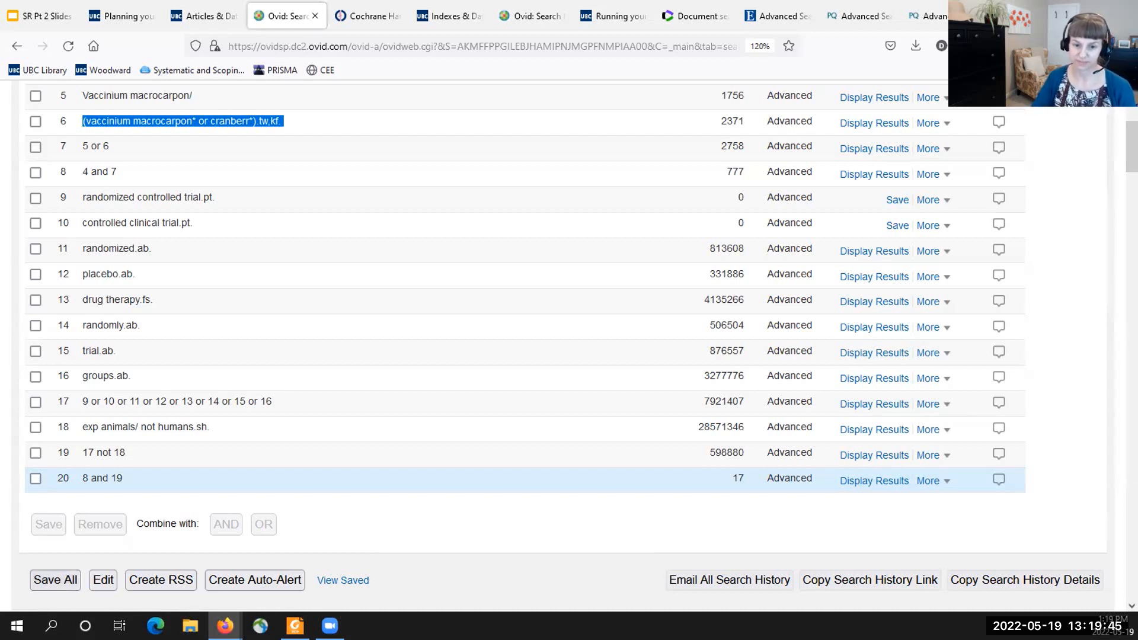
# - Browse the Systematic and Scoping Reviews guide from Planning your review to the Search Filters section of Running your searches
pyautogui.click(454, 17)
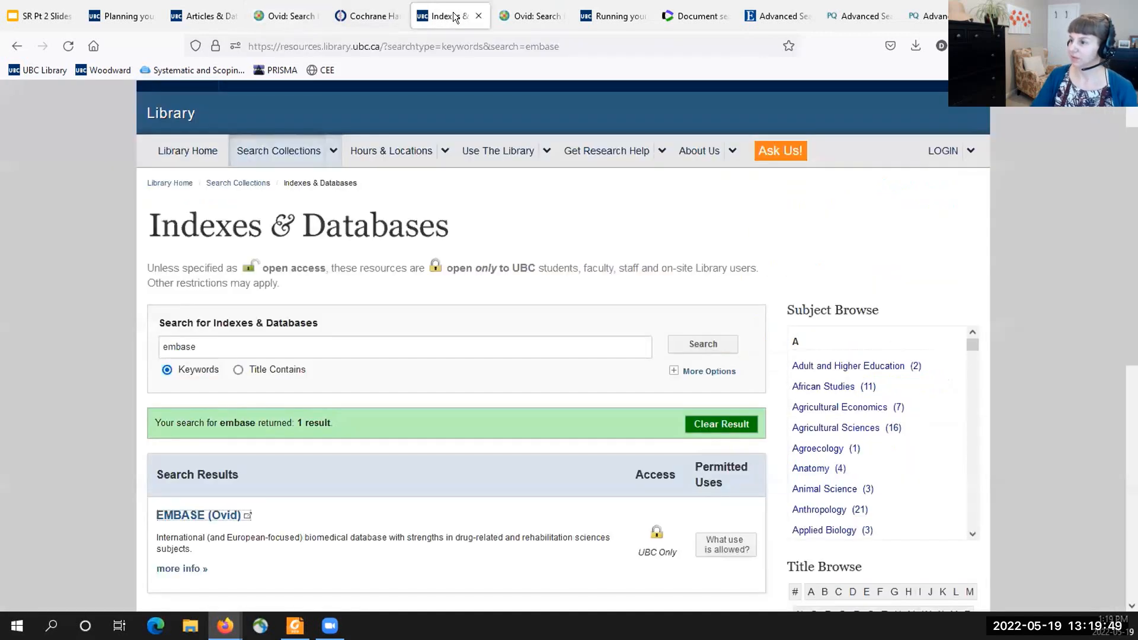
pyautogui.click(610, 17)
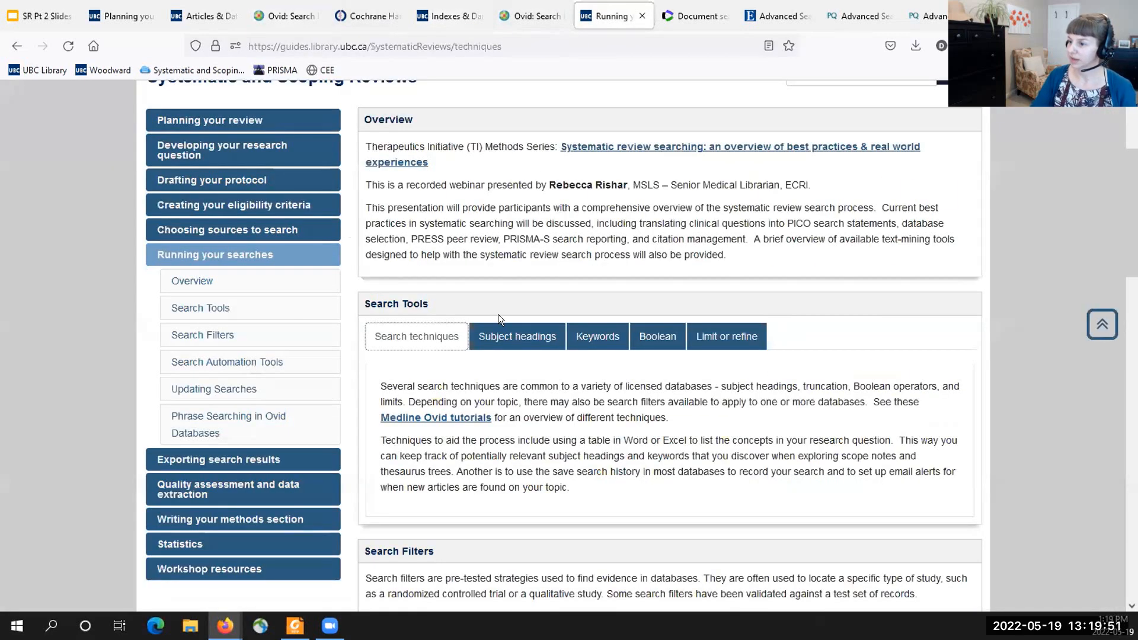
pyautogui.scroll(3, 498, 314)
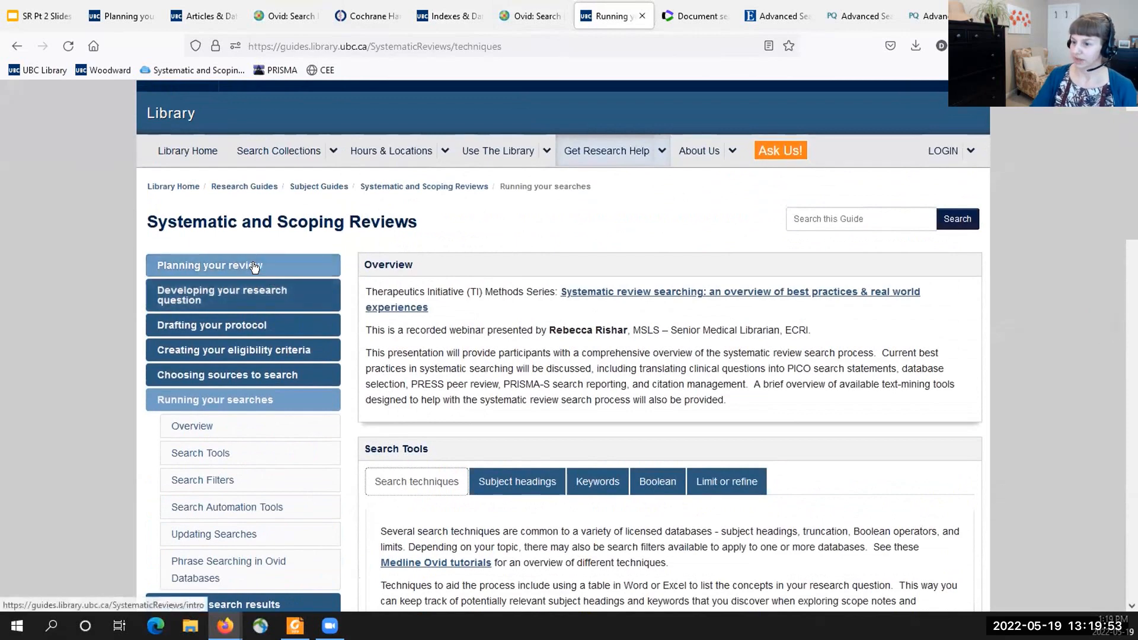
pyautogui.click(254, 265)
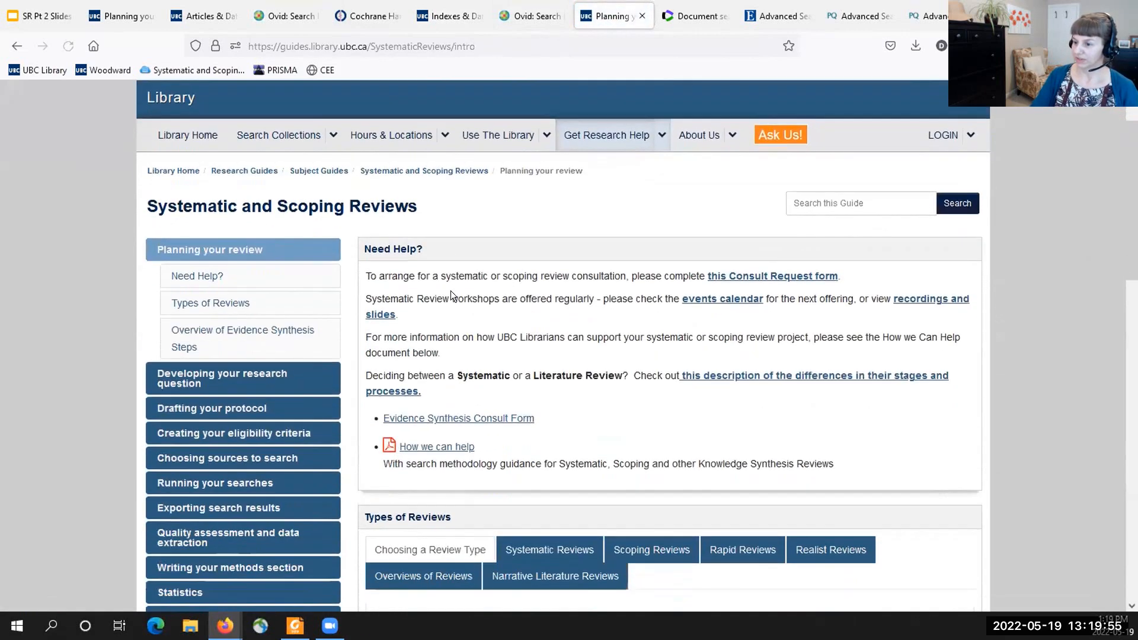
pyautogui.scroll(-1, 451, 290)
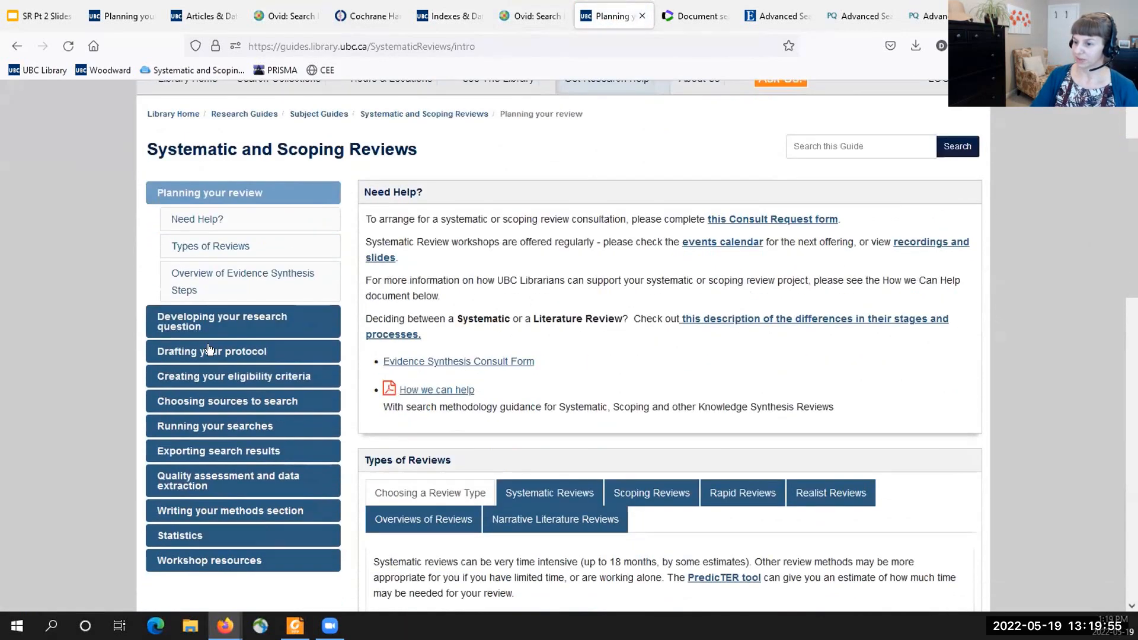
pyautogui.click(197, 430)
pyautogui.scroll(-2, 518, 428)
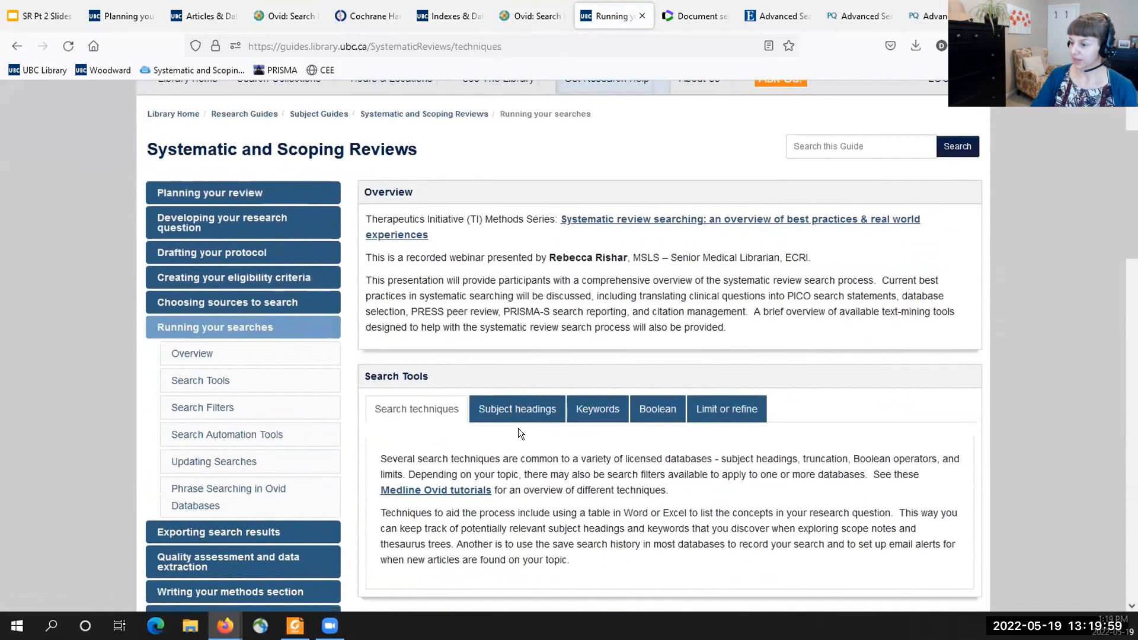
pyautogui.scroll(-2, 518, 428)
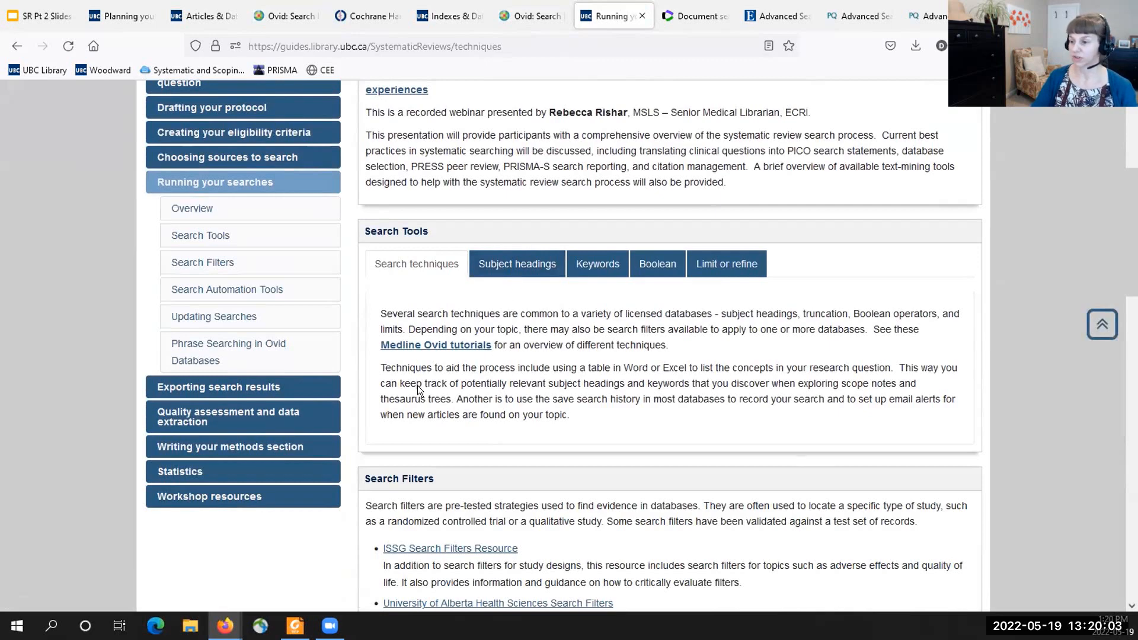
# - Review the Subject headings and Keywords guidance under Search Tools, including the truncation, wildcard, phrase and proximity syntax for each database
pyautogui.click(518, 271)
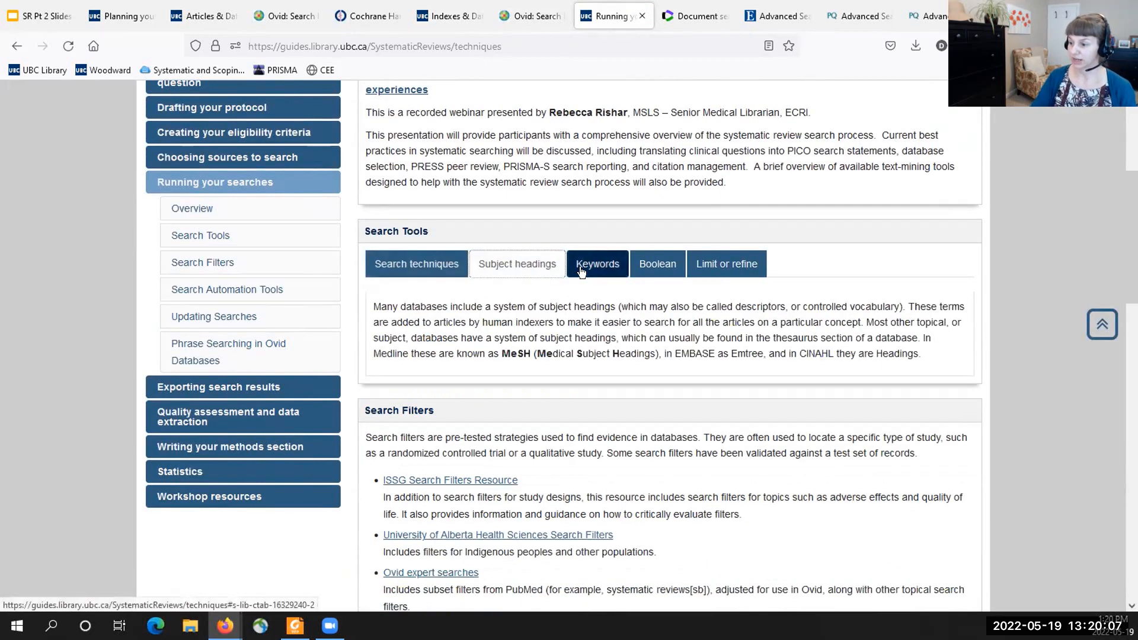
pyautogui.scroll(-2, 443, 489)
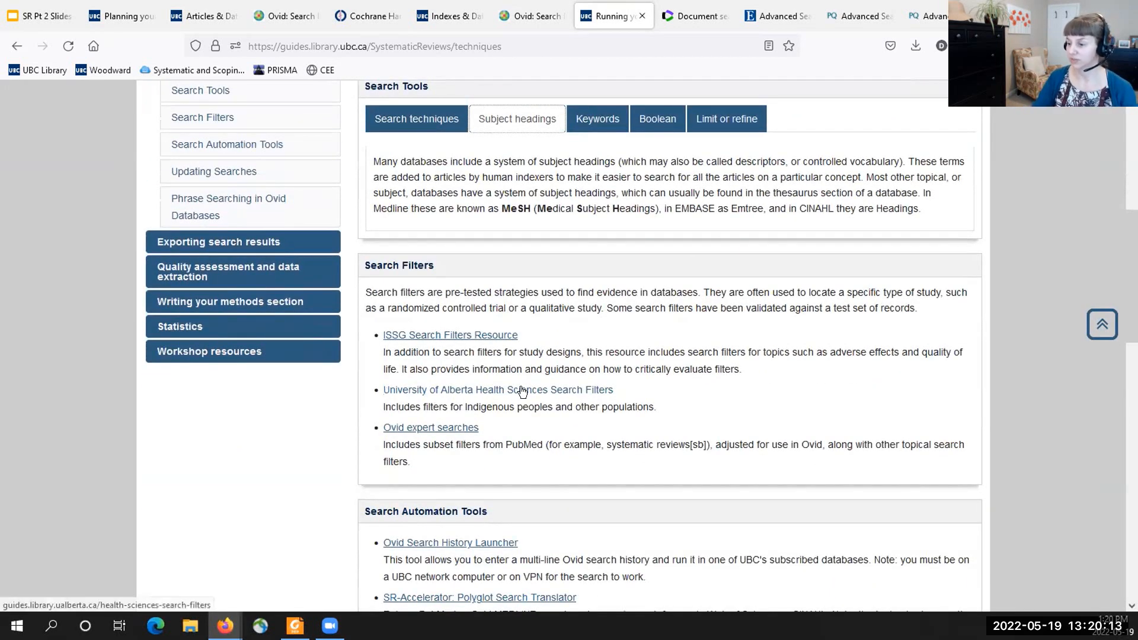
pyautogui.scroll(1, 582, 183)
pyautogui.click(588, 185)
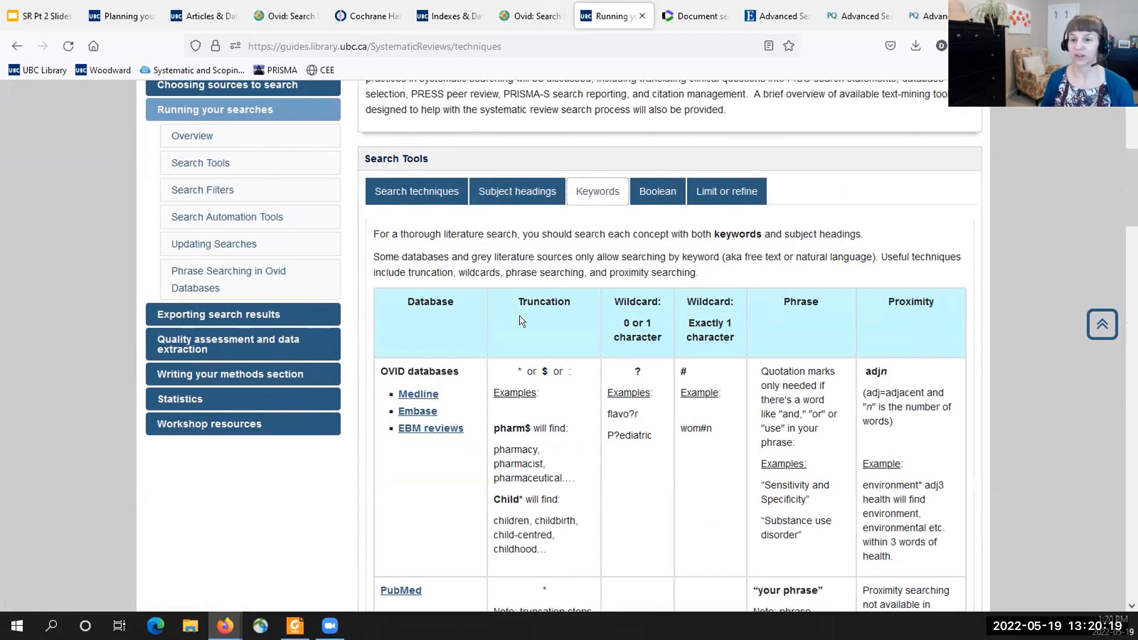
pyautogui.scroll(-5, 519, 321)
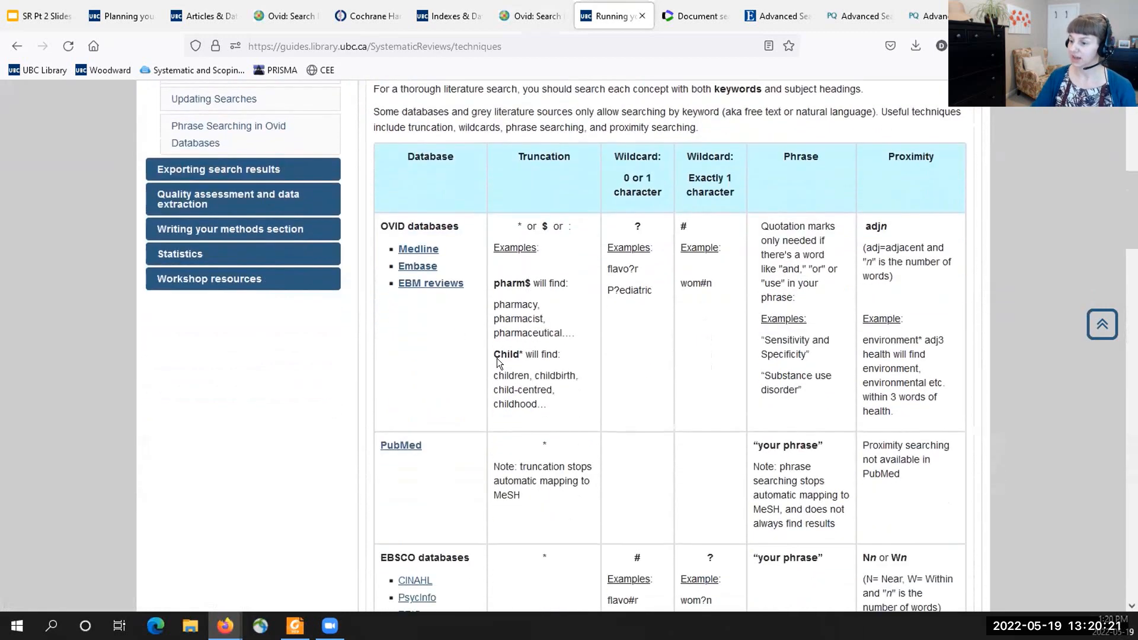
pyautogui.scroll(-3, 497, 359)
pyautogui.scroll(-3, 423, 414)
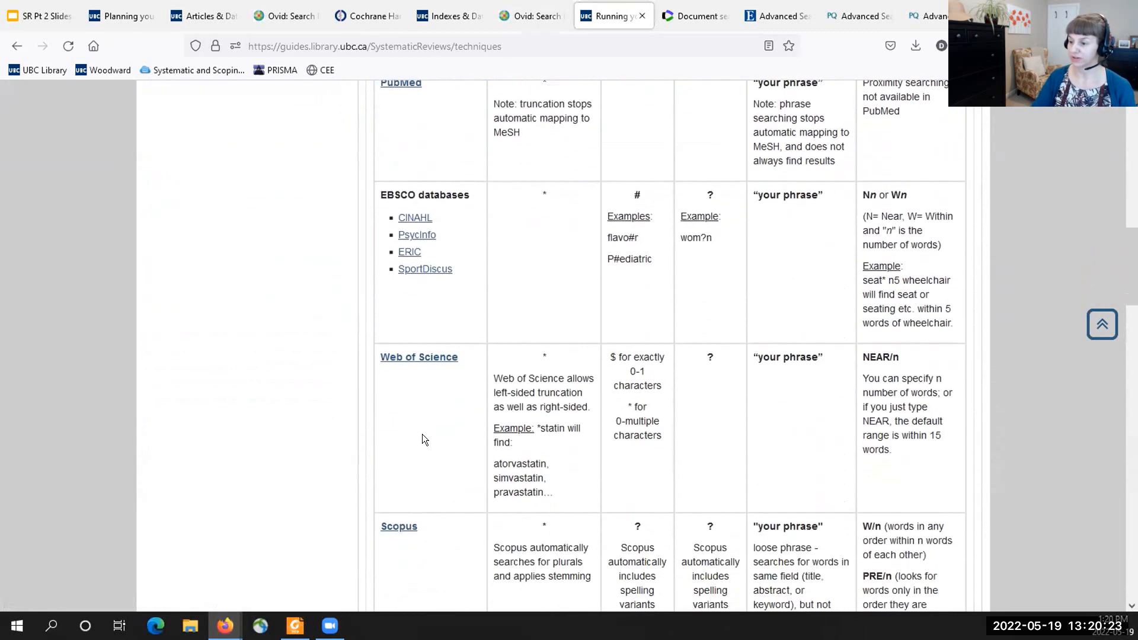
pyautogui.scroll(-3, 432, 415)
pyautogui.scroll(-5, 423, 415)
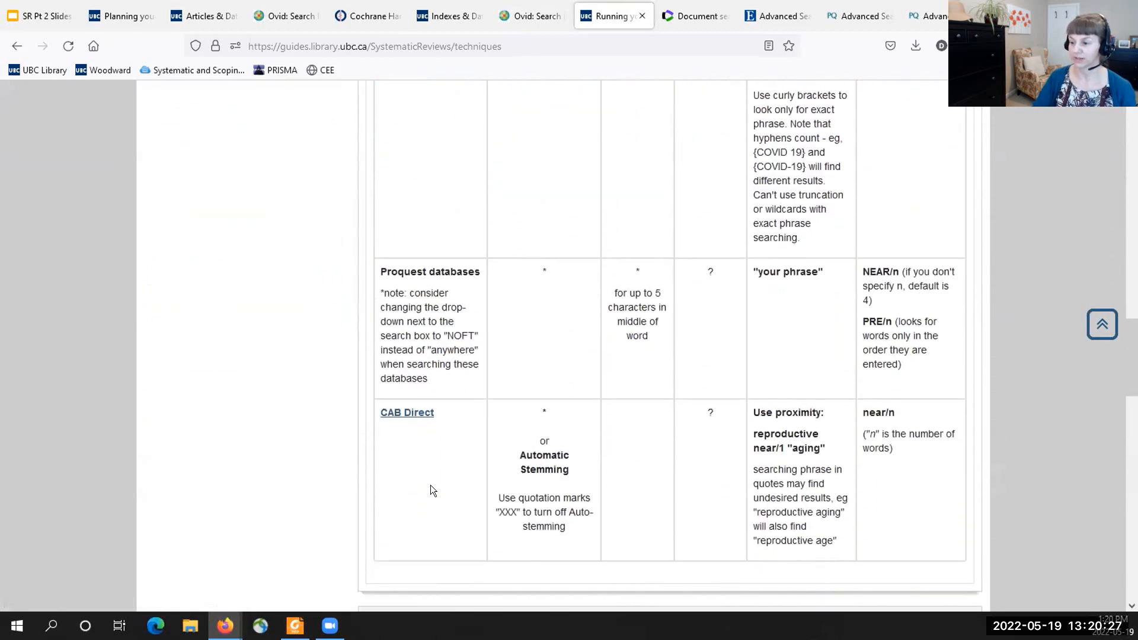
pyautogui.scroll(10, 439, 358)
pyautogui.scroll(10, 440, 358)
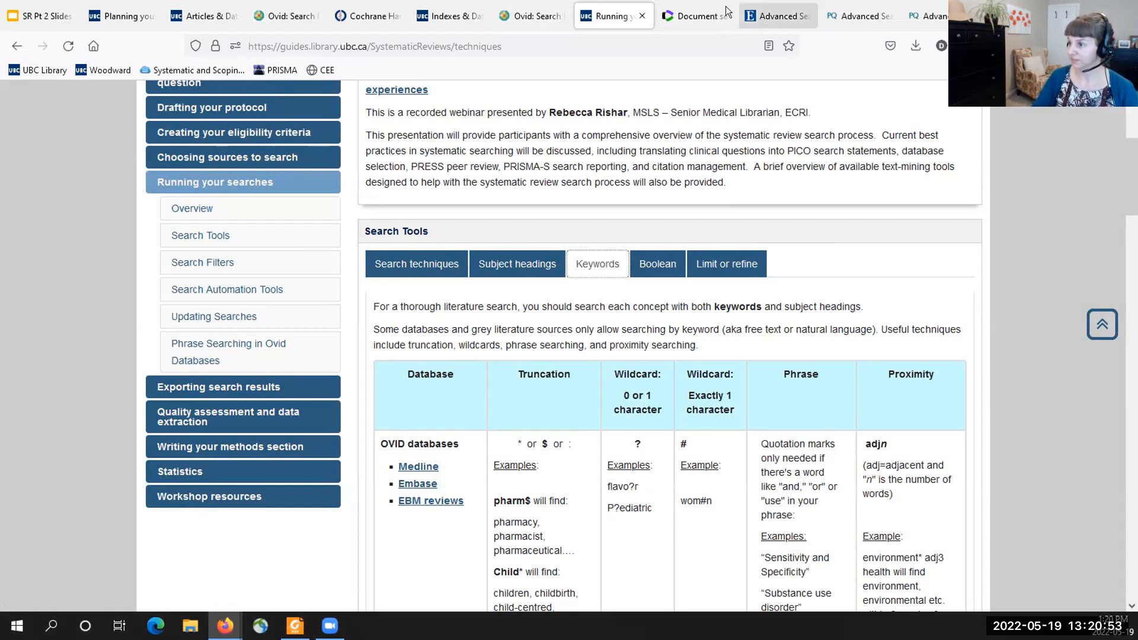
# - Switch to Web of Science, view its list of related products, and open Advanced Search for the Core Collection
pyautogui.click(681, 17)
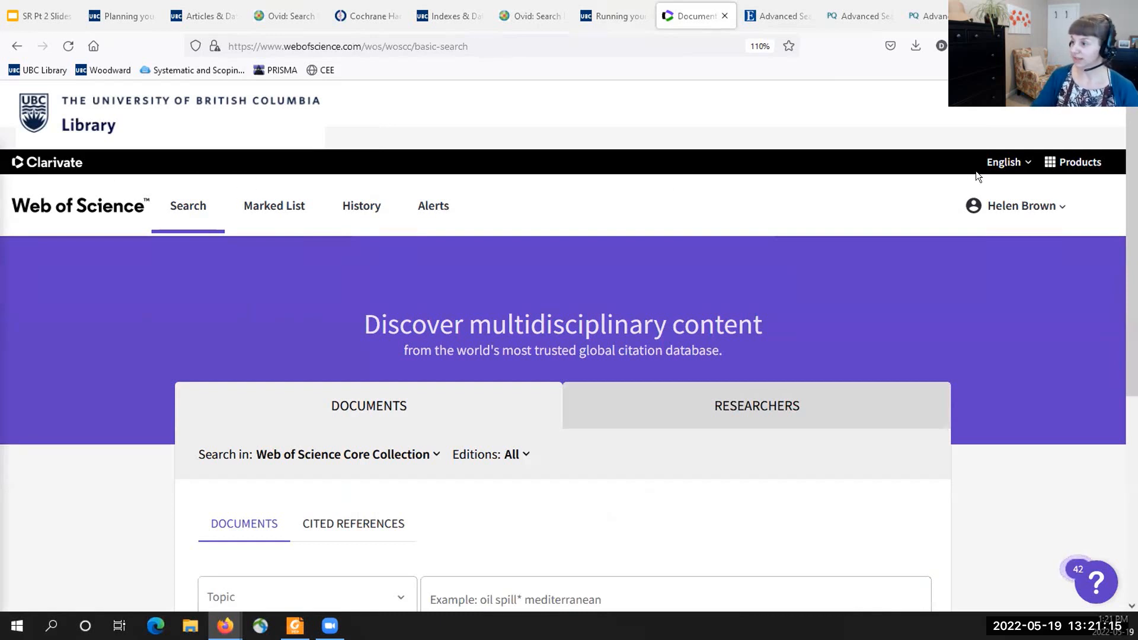
pyautogui.click(1076, 161)
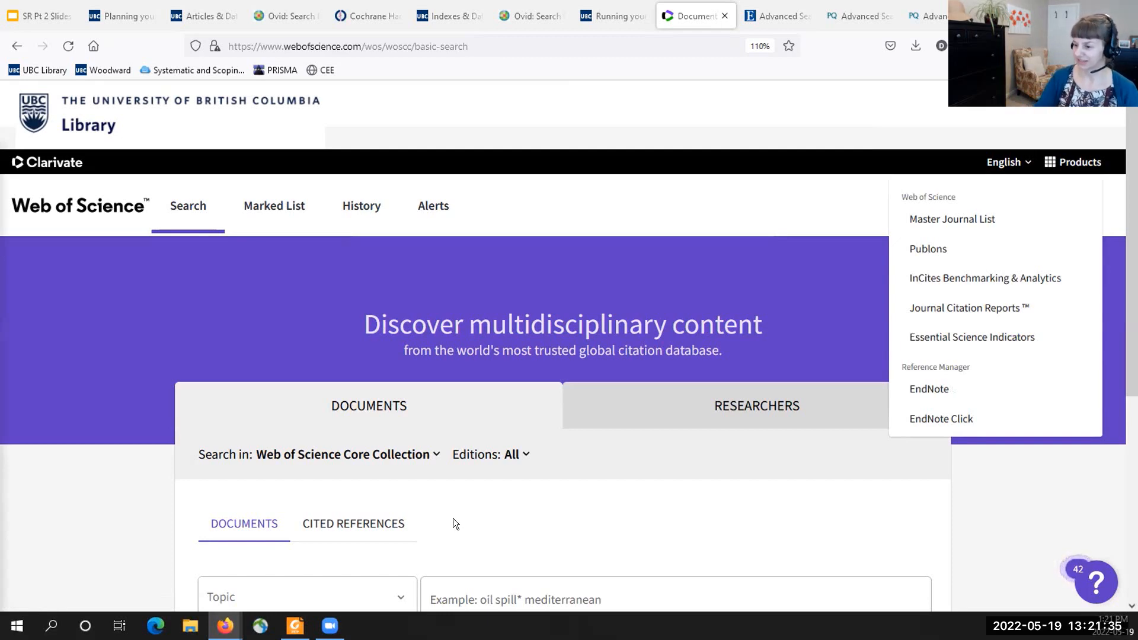
pyautogui.click(512, 516)
pyautogui.scroll(-3, 512, 515)
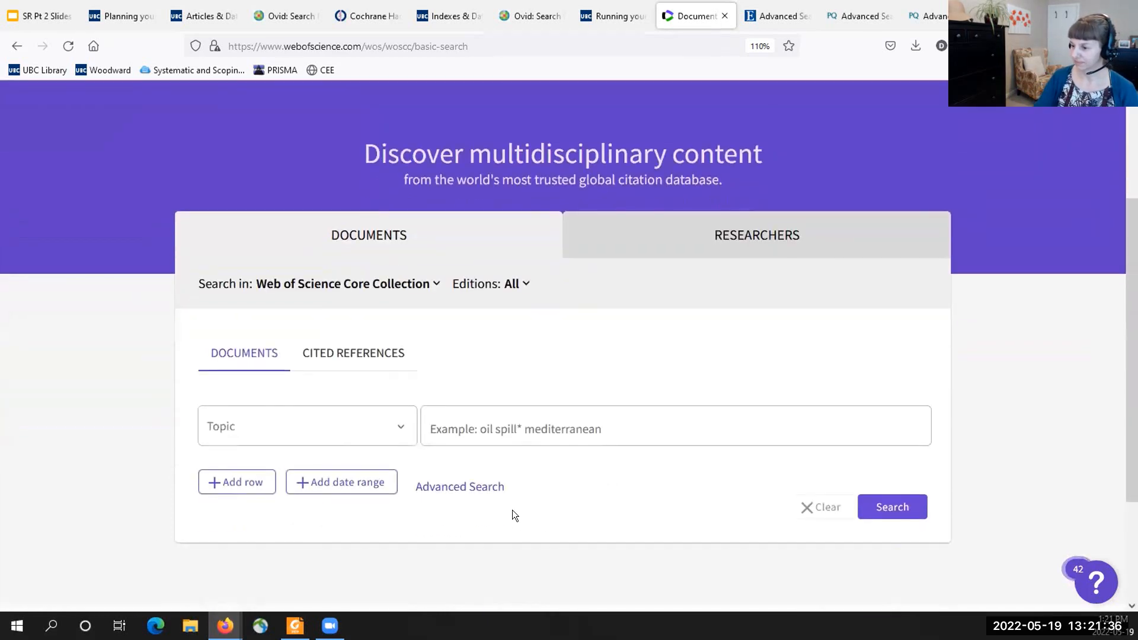
pyautogui.click(486, 488)
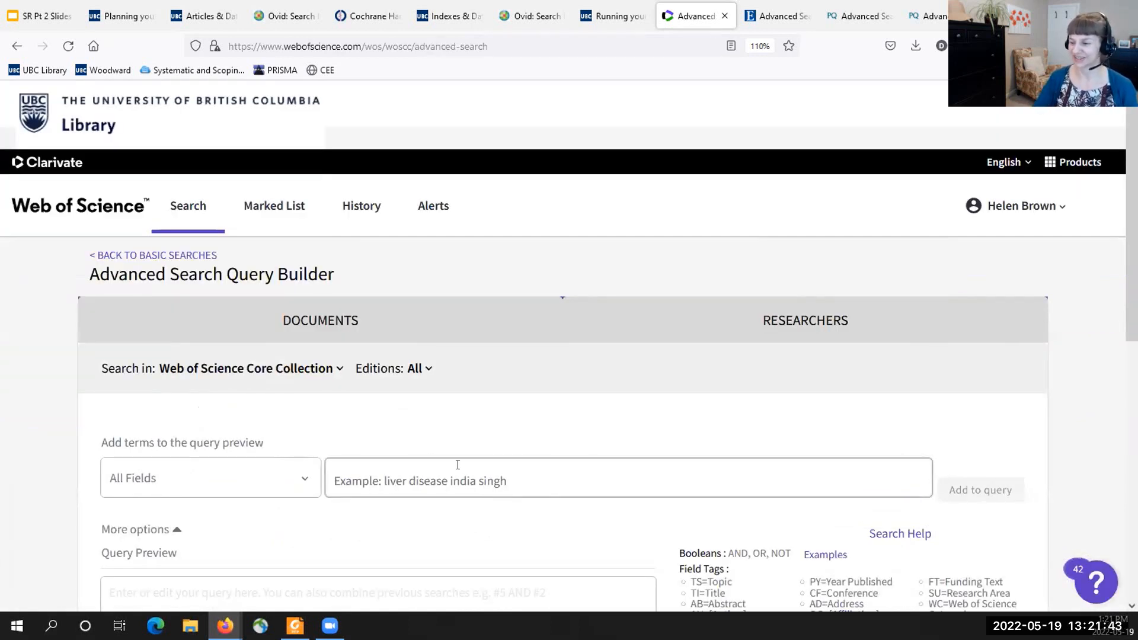
# - Paste the climate change query with TI, AB and AK field tags into the Query Preview and enlarge the box to show it all
pyautogui.scroll(-3, 430, 496)
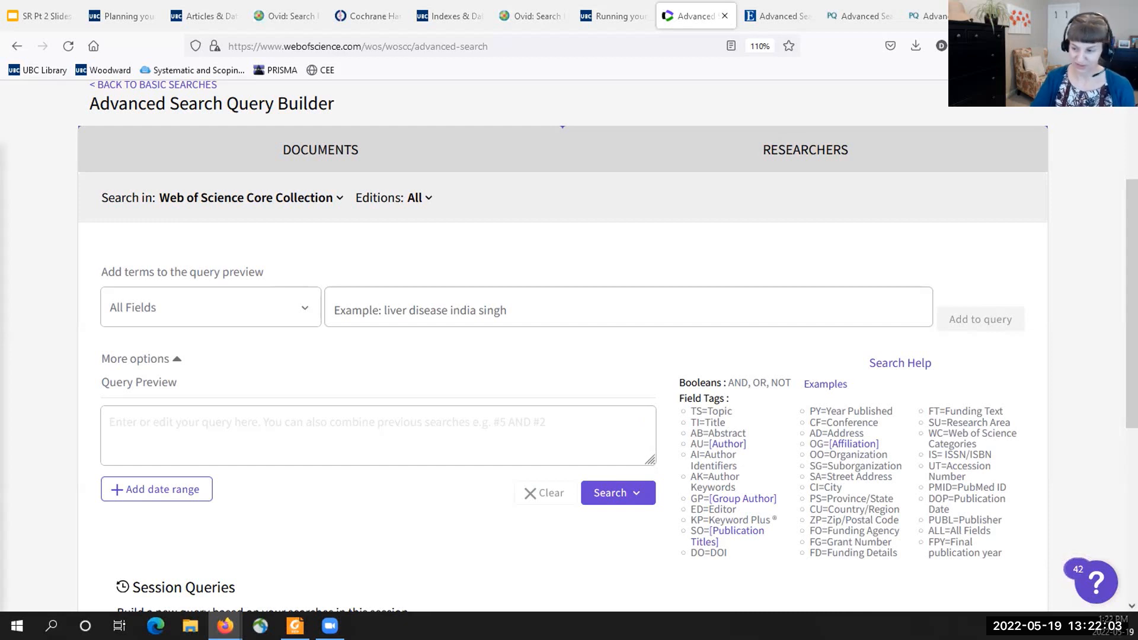
pyautogui.click(214, 423)
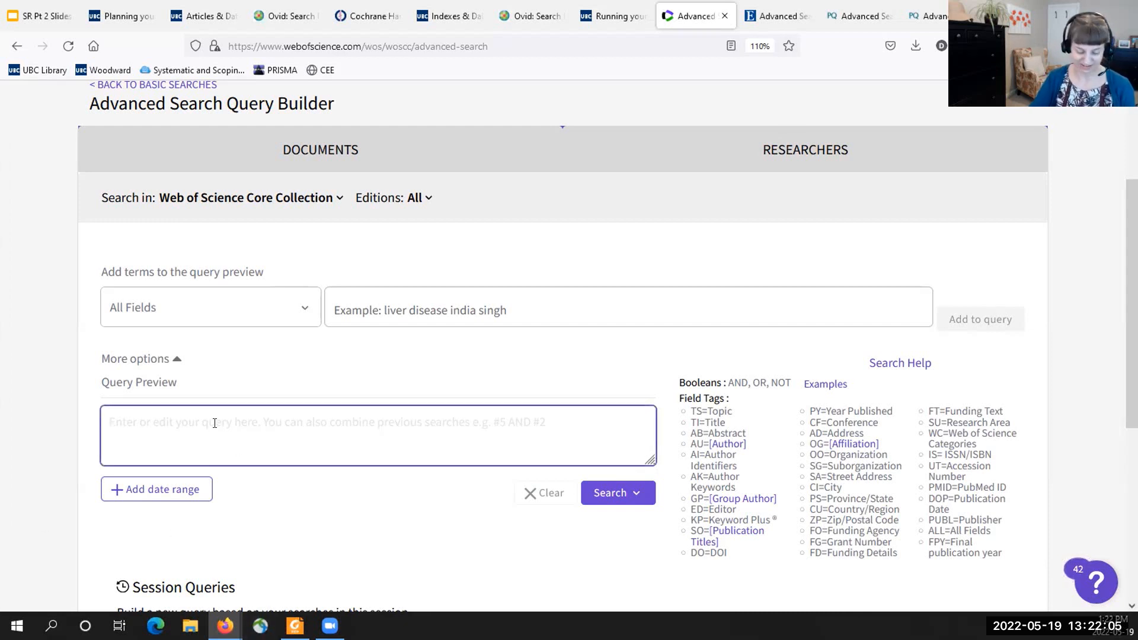
pyautogui.hotkey('ctrl', 'v')
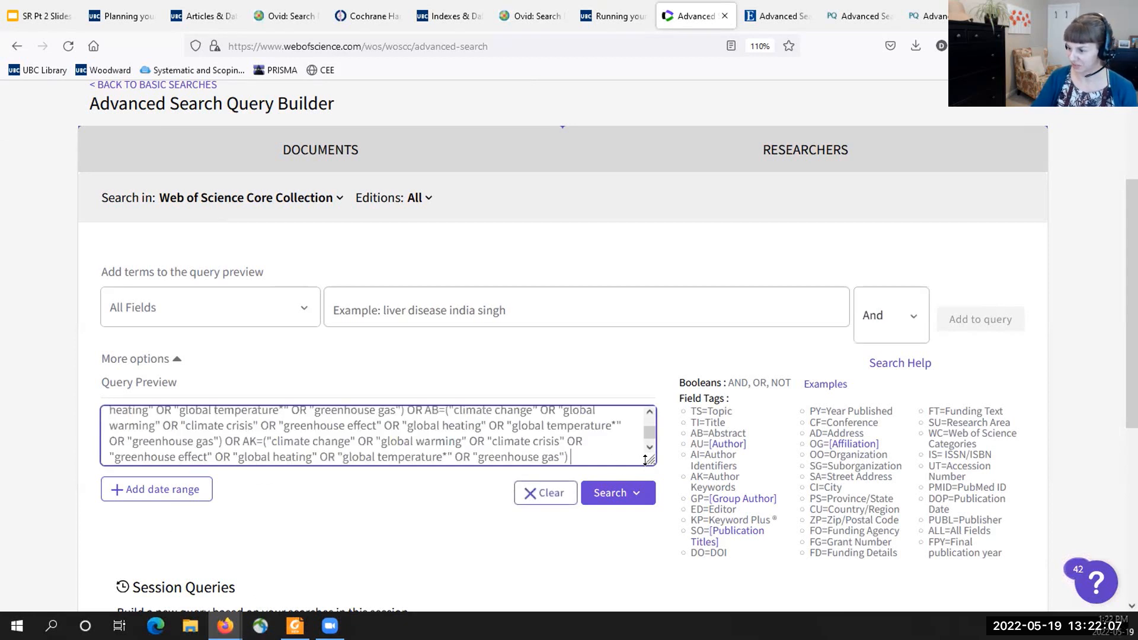
pyautogui.moveTo(650, 460); pyautogui.dragTo(650, 595)
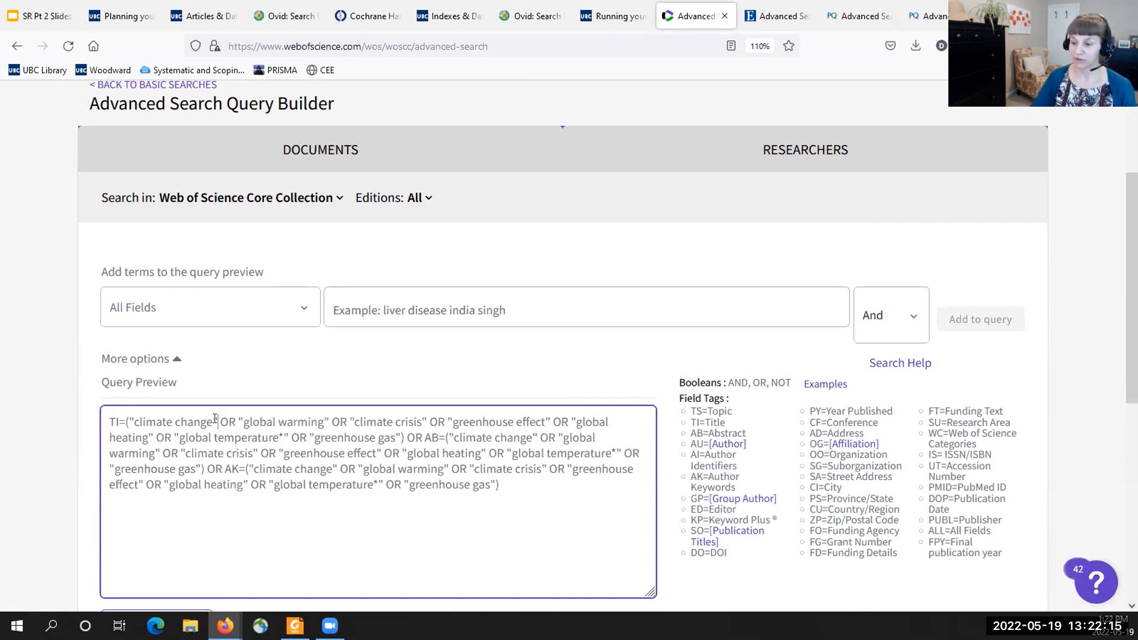
# - Highlight the quoted phrases and the TI, AB and AK parts of the climate change query, and run the search
pyautogui.moveTo(215, 419); pyautogui.dragTo(129, 422)
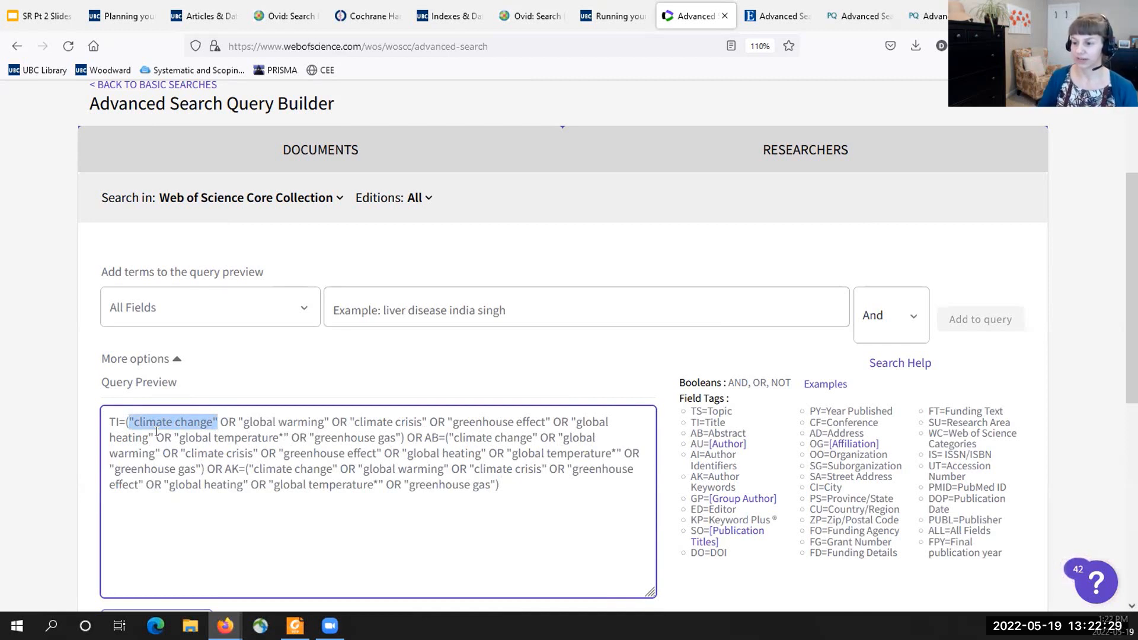
pyautogui.click(324, 416)
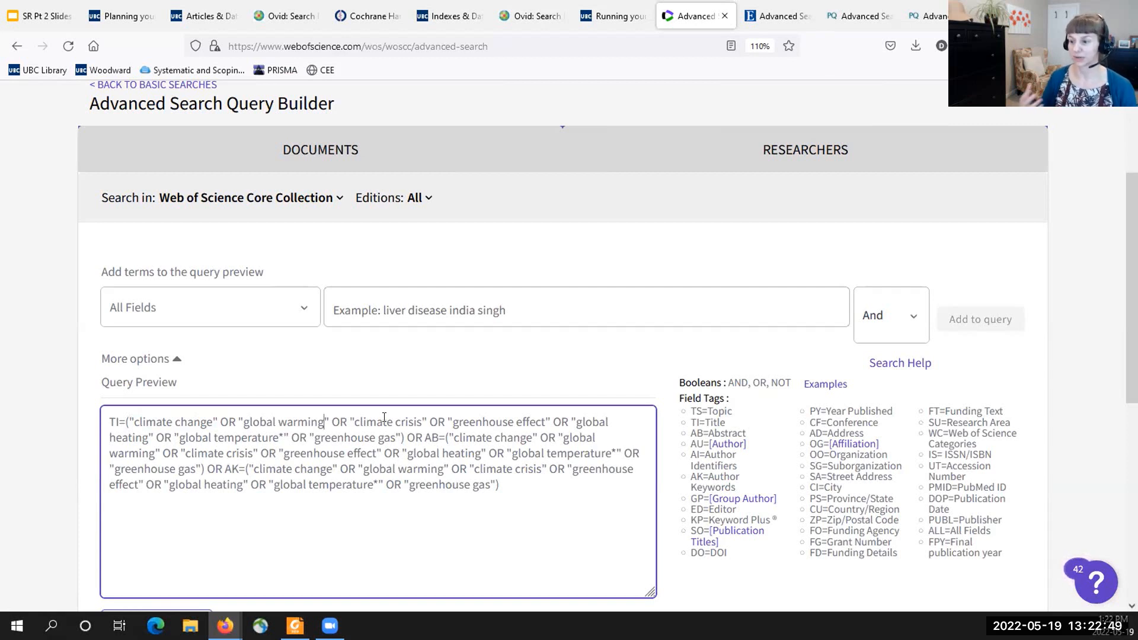
pyautogui.moveTo(119, 421); pyautogui.dragTo(109, 421)
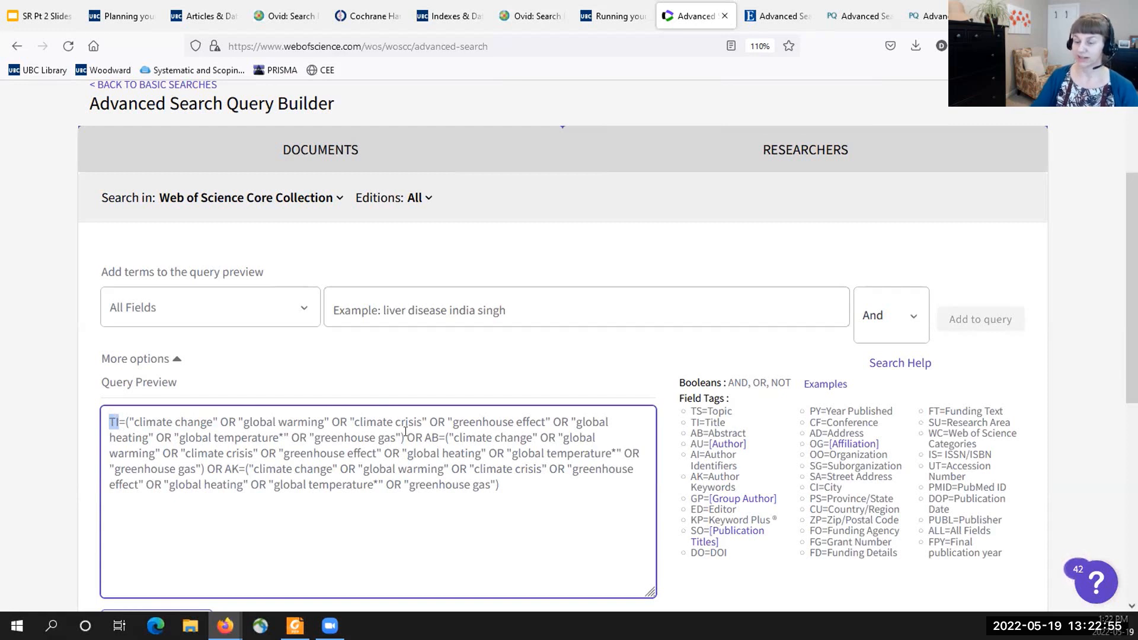
pyautogui.moveTo(405, 437); pyautogui.dragTo(126, 422)
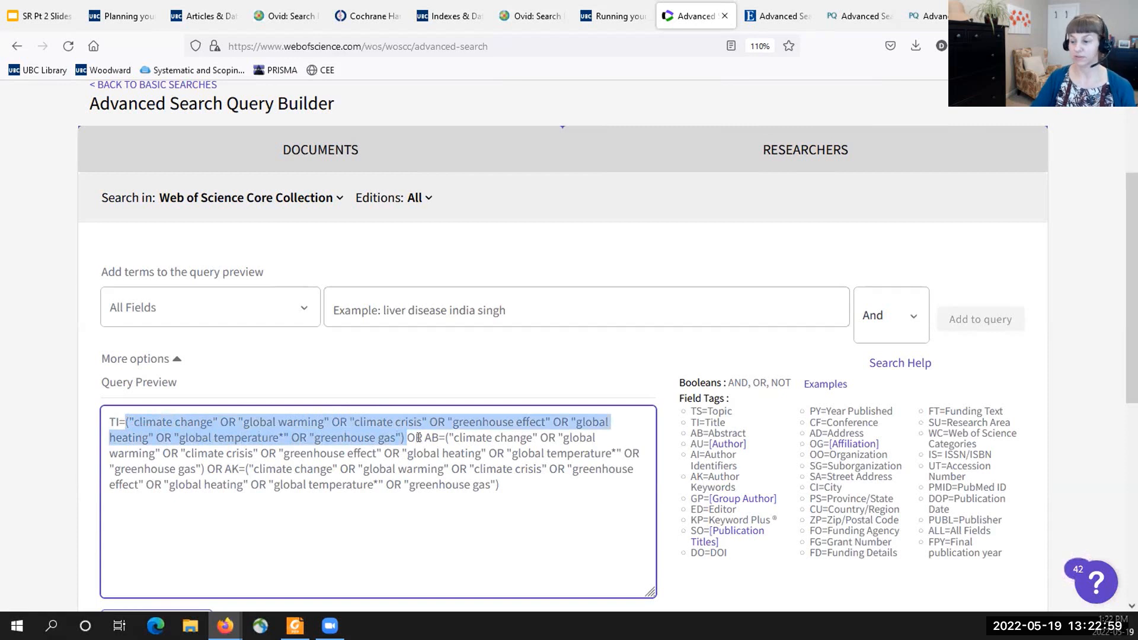
pyautogui.moveTo(424, 437); pyautogui.dragTo(617, 452)
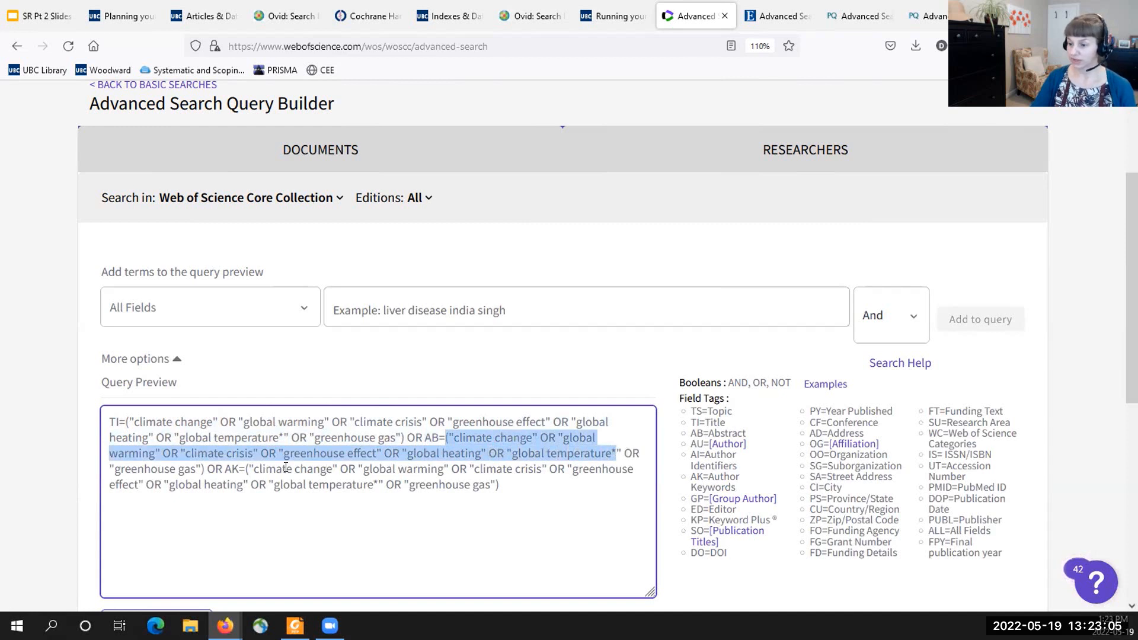
pyautogui.moveTo(225, 468); pyautogui.dragTo(237, 468)
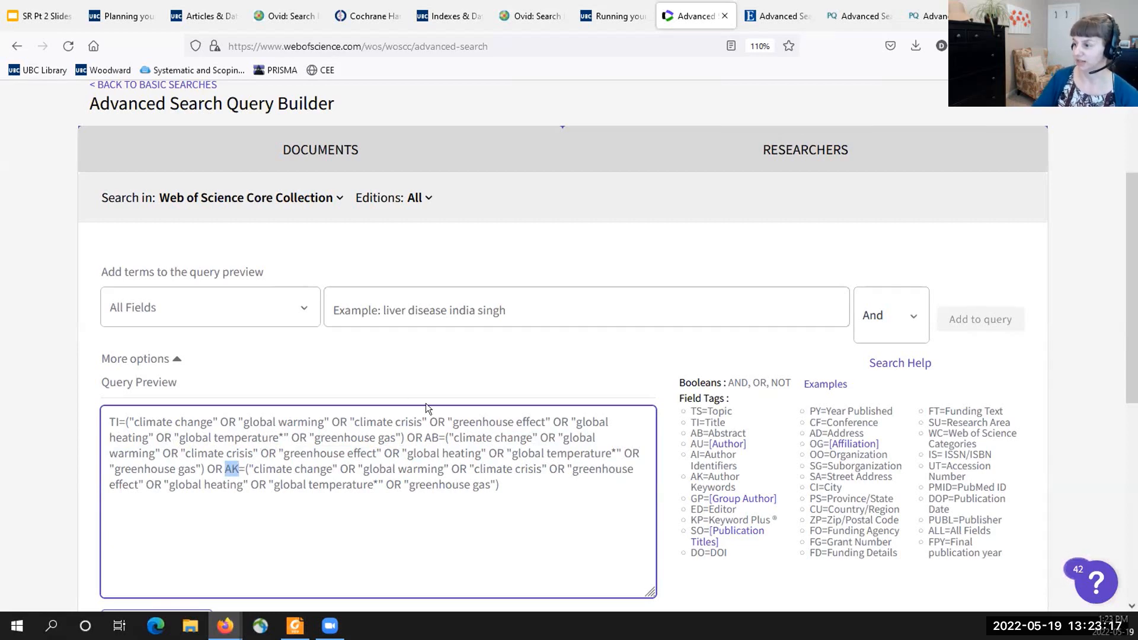
pyautogui.scroll(-3, 502, 400)
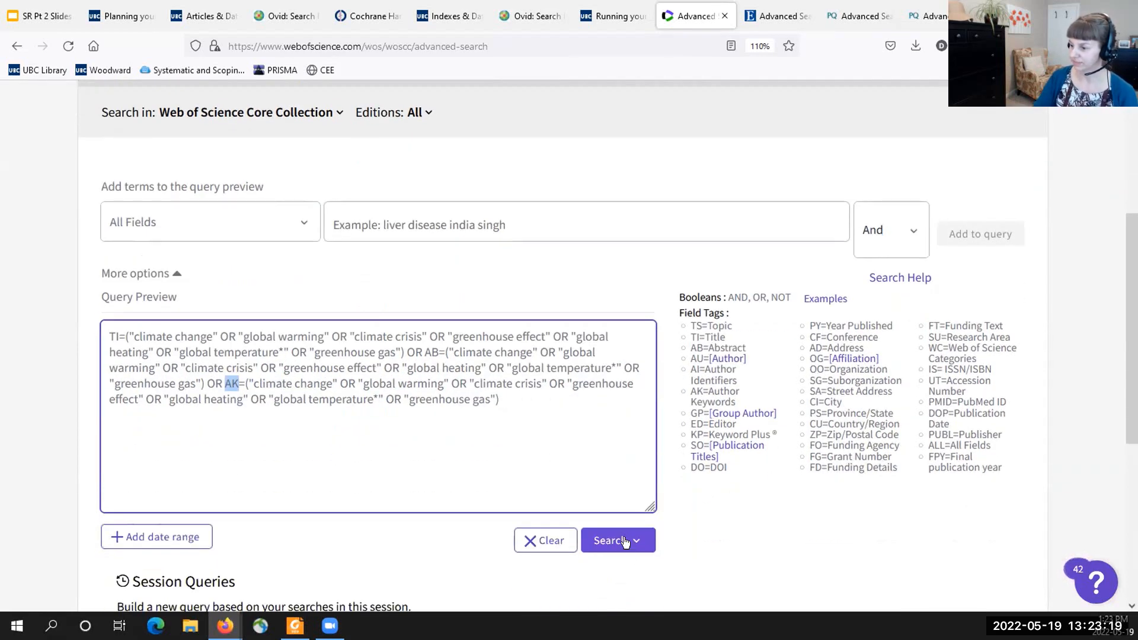
pyautogui.click(620, 537)
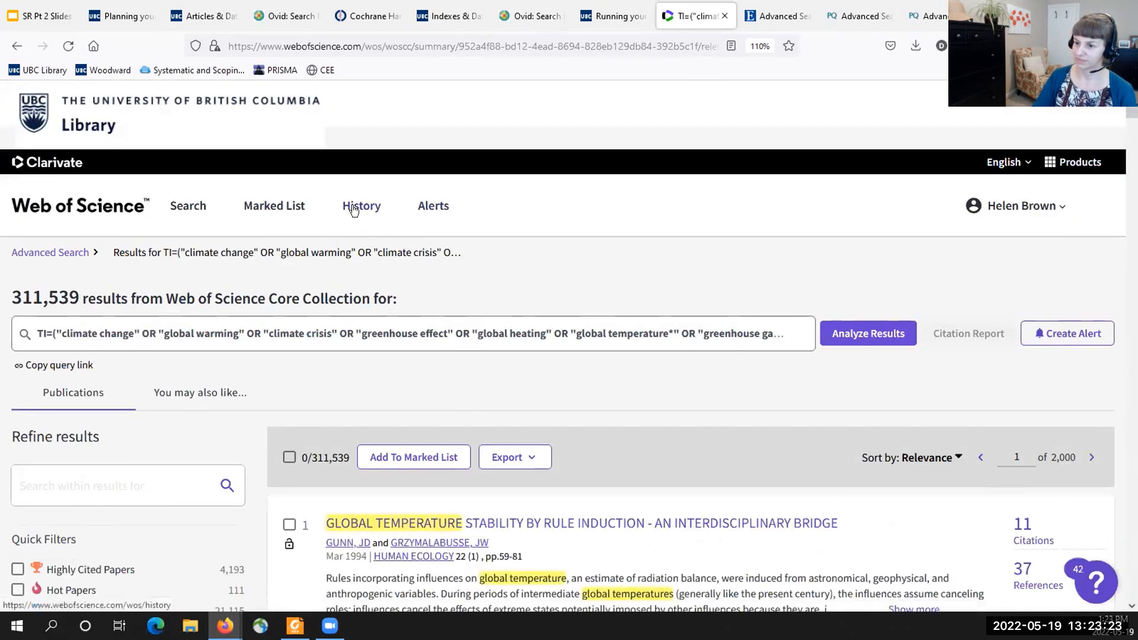
# - Return to Advanced Search and replace the query with the pasted food security NEAR/3 query, enlarging the box to show all three field lines
pyautogui.click(50, 252)
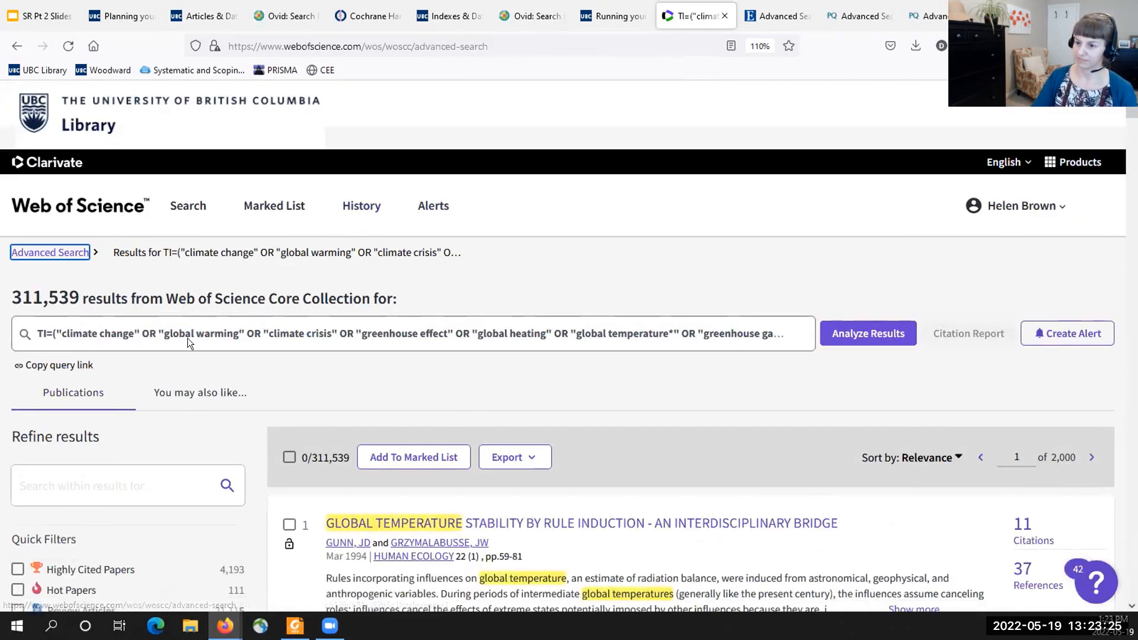
pyautogui.scroll(-3, 266, 406)
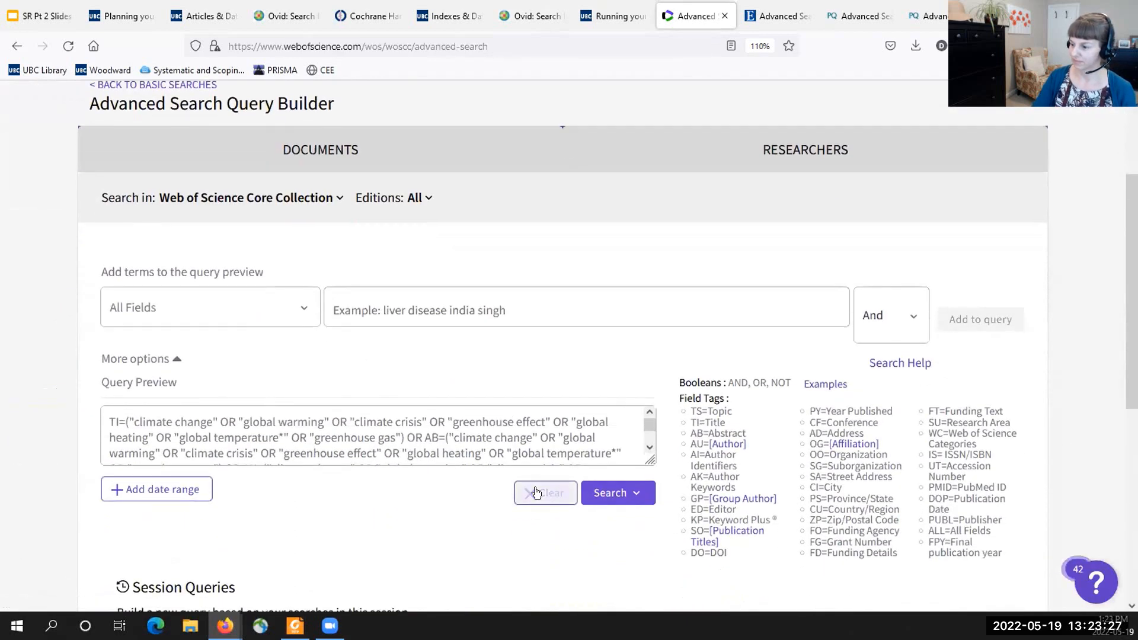
pyautogui.click(542, 492)
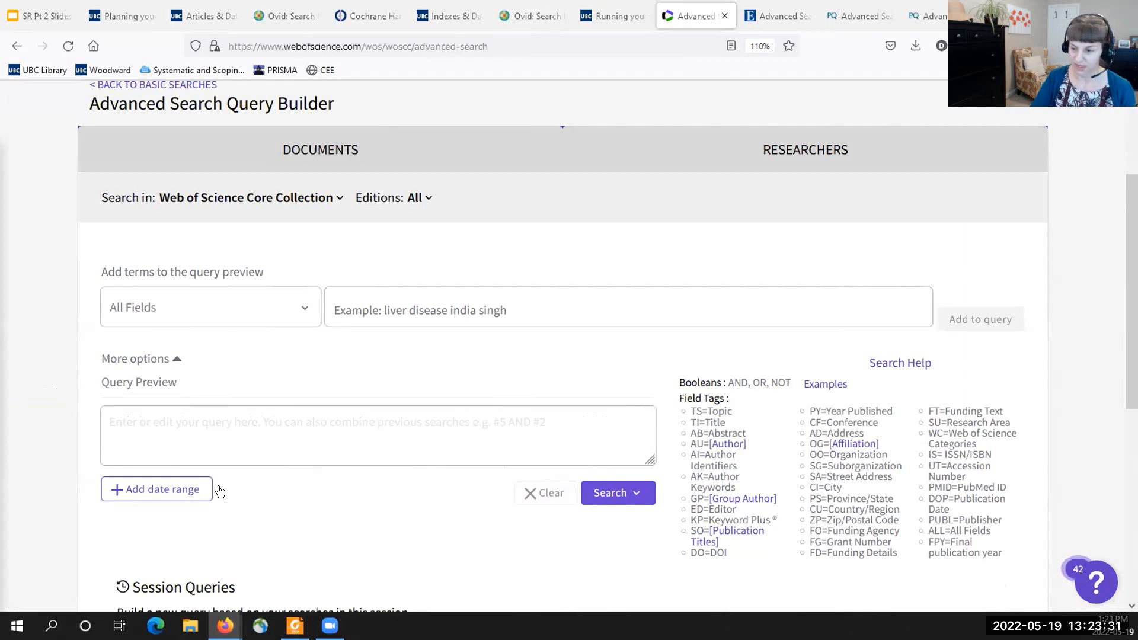
pyautogui.click(320, 420)
pyautogui.hotkey('ctrl', 'v')
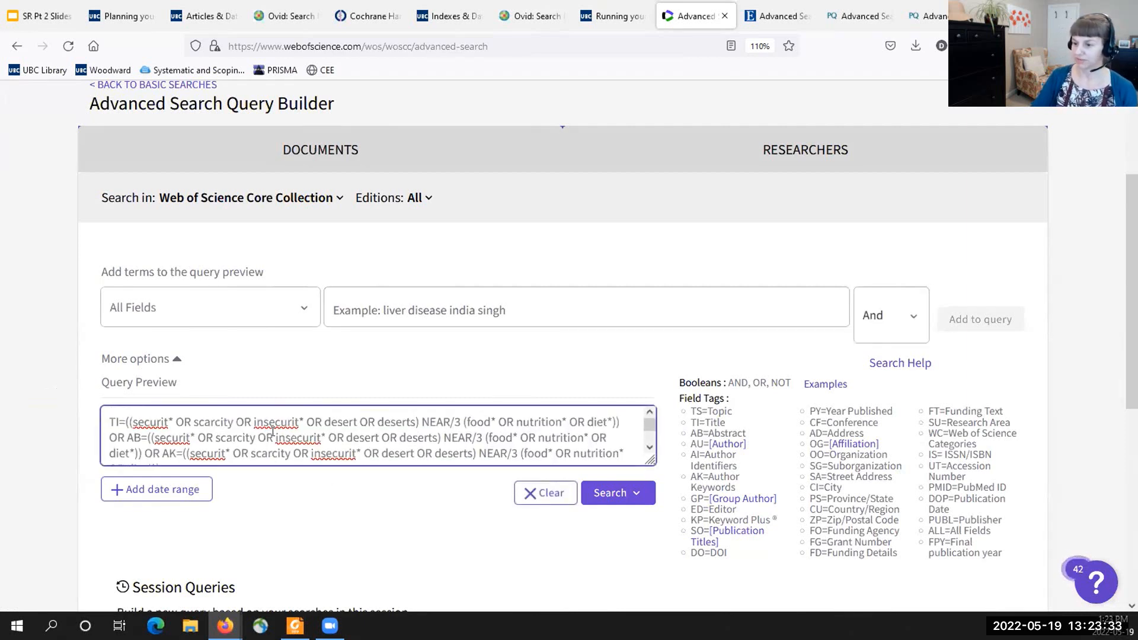
pyautogui.moveTo(649, 461); pyautogui.dragTo(641, 552)
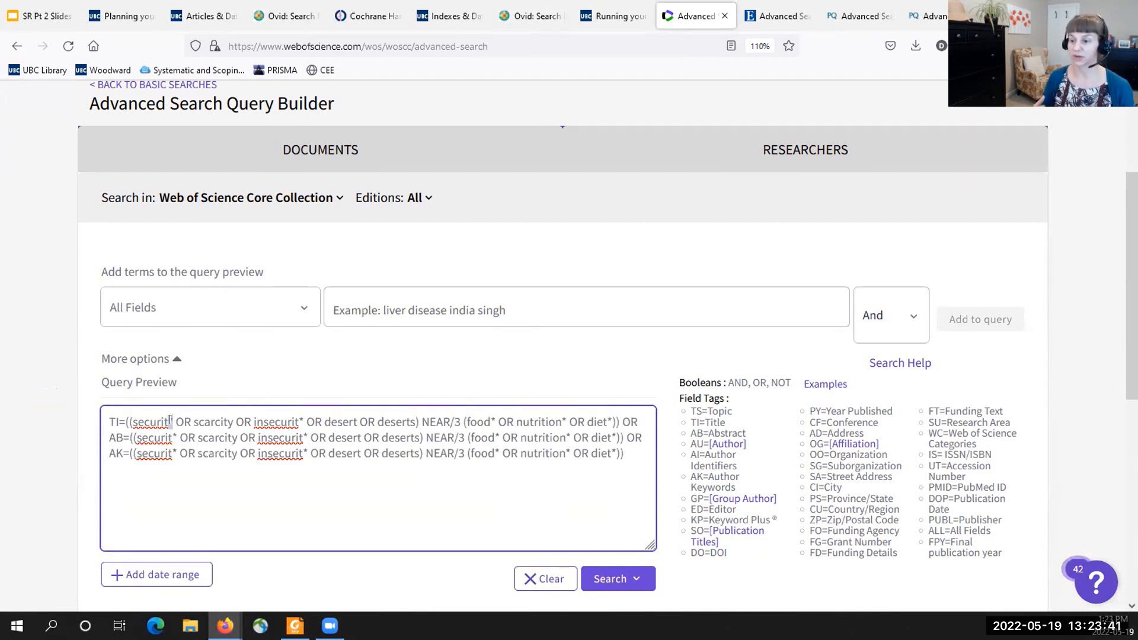
# - Examine the TI line of the food security query, highlighting "desert OR deserts" and the bracketed group before NEAR/3
pyautogui.click(200, 419)
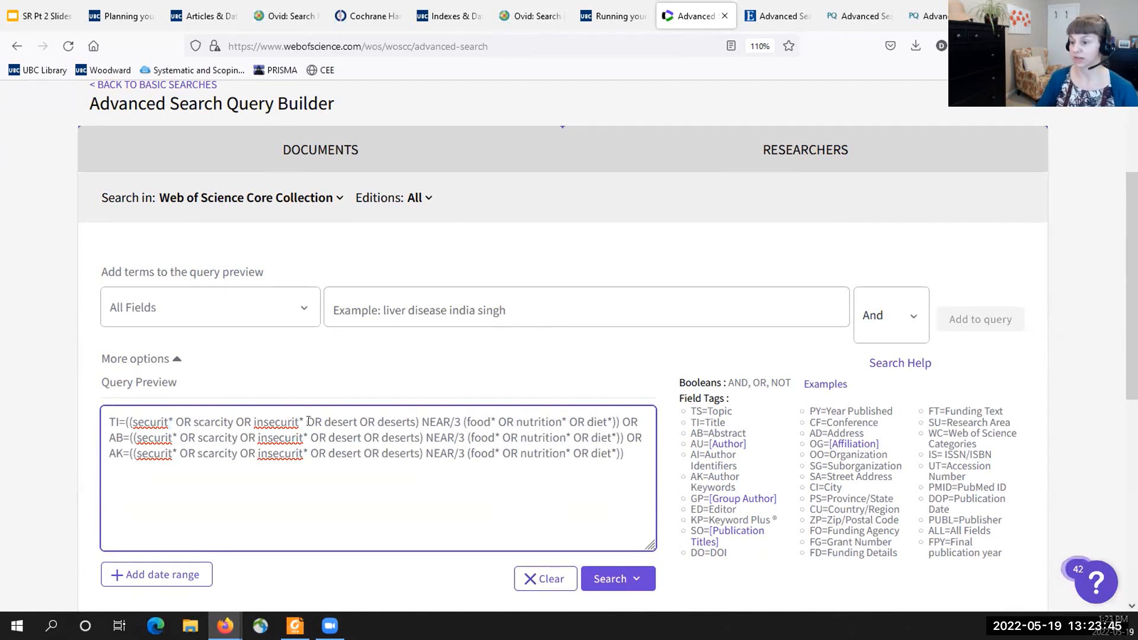
pyautogui.moveTo(323, 417); pyautogui.dragTo(416, 421)
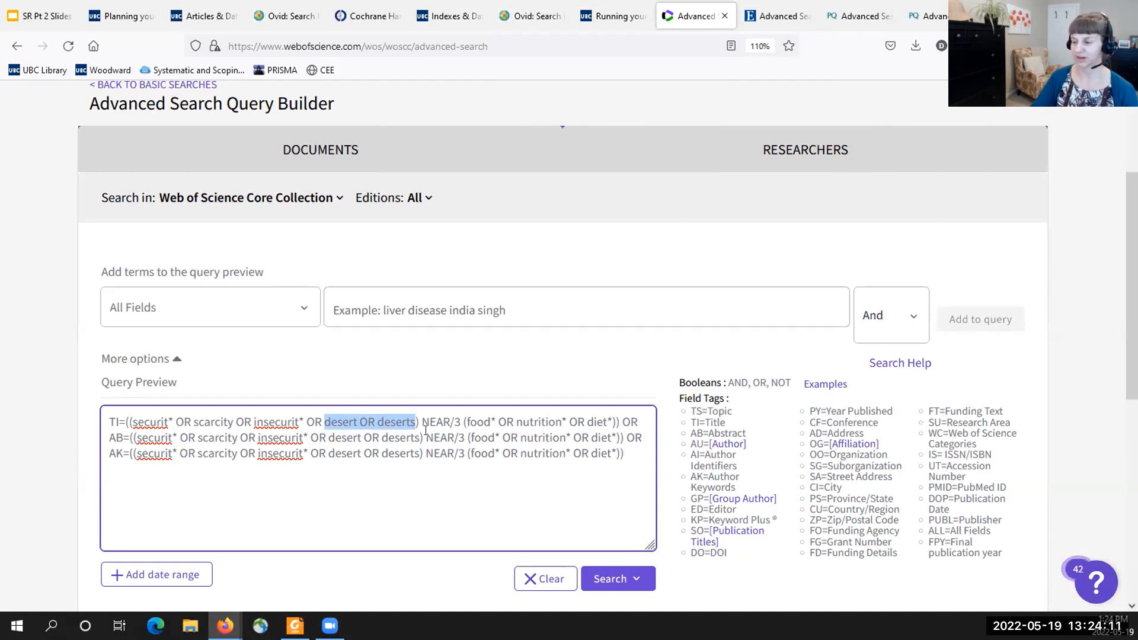
pyautogui.click(422, 441)
pyautogui.moveTo(418, 418); pyautogui.dragTo(125, 419)
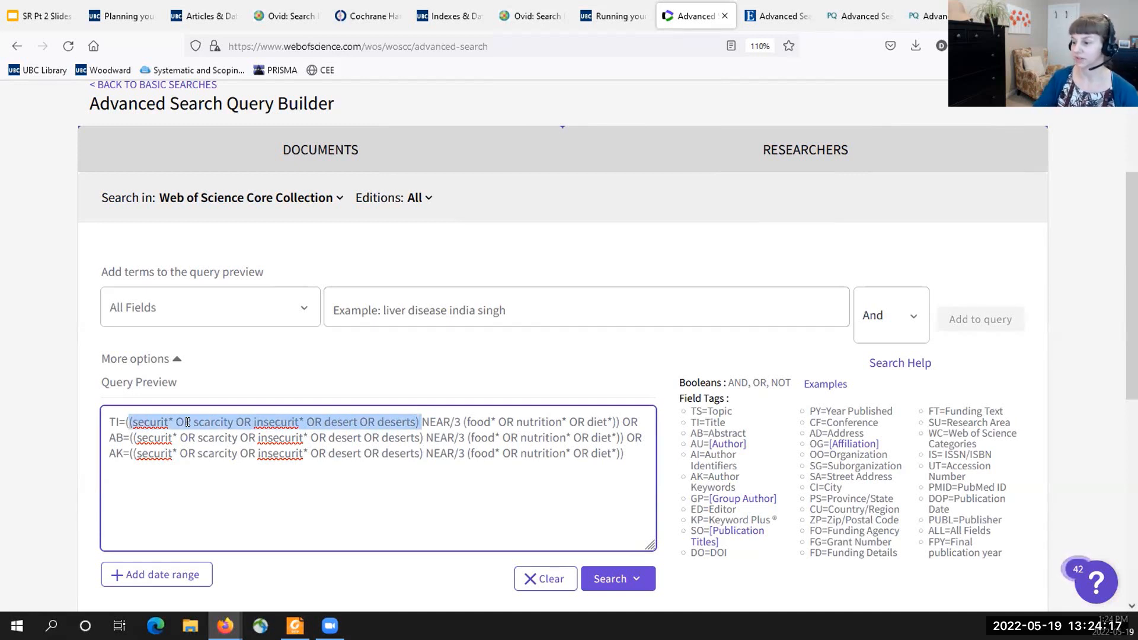
pyautogui.moveTo(418, 421); pyautogui.dragTo(449, 421)
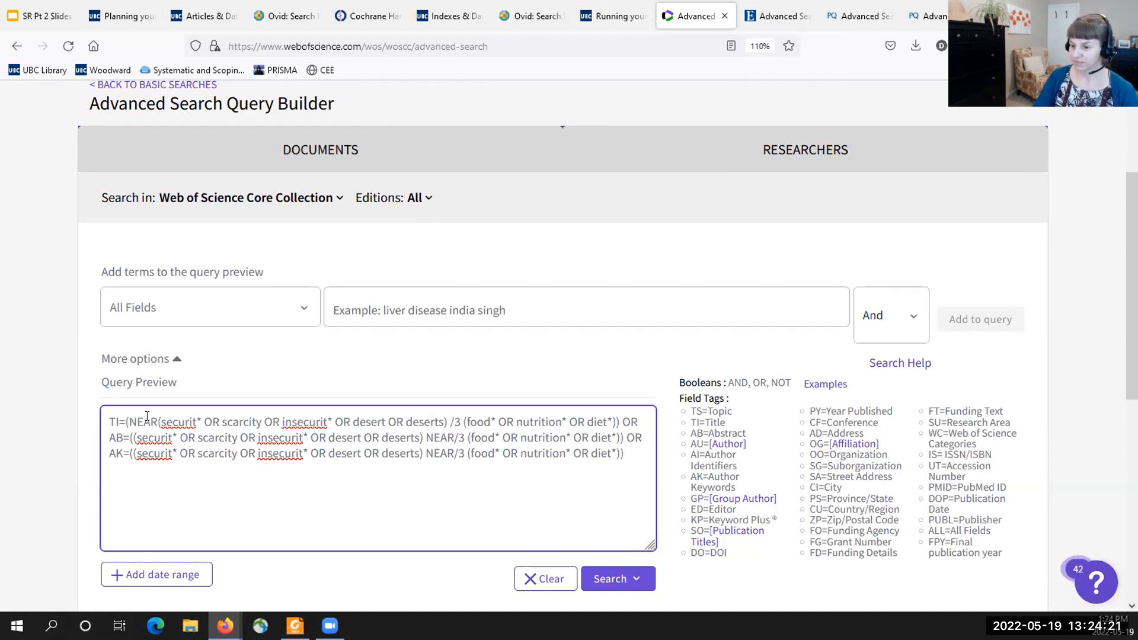
pyautogui.moveTo(158, 421); pyautogui.dragTo(130, 421)
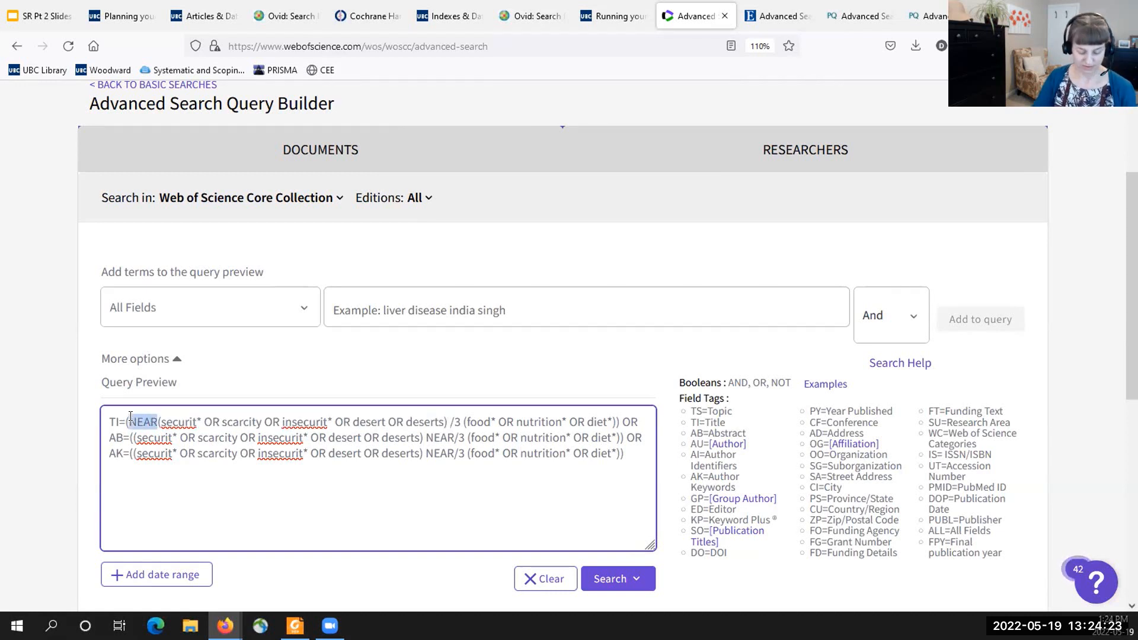
pyautogui.press('BackSpace')
pyautogui.click(421, 421)
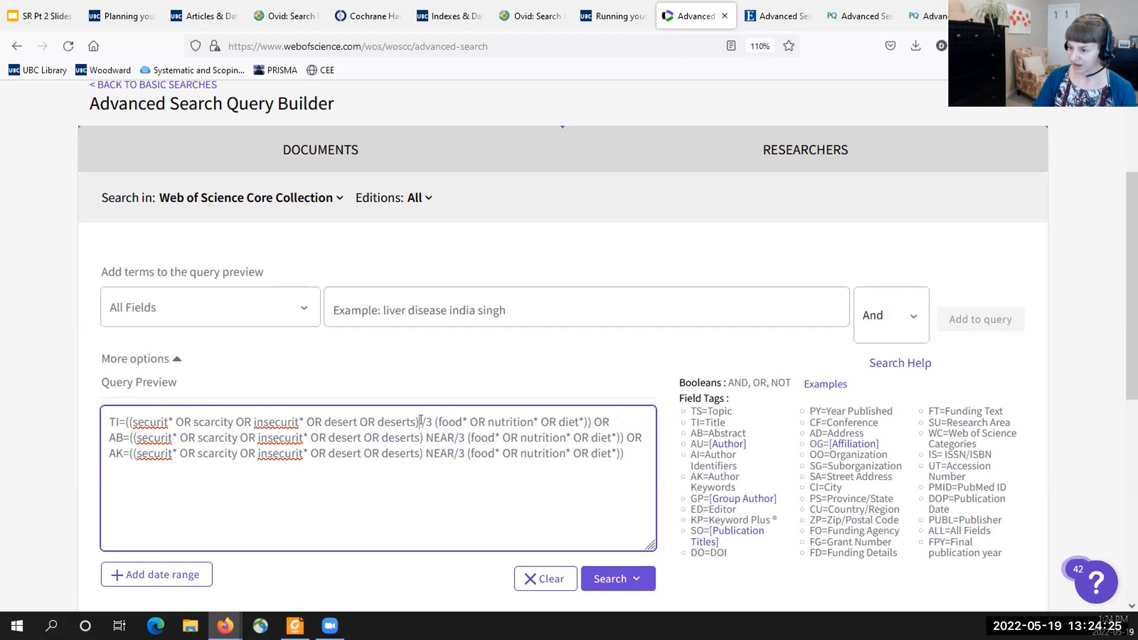
pyautogui.write('NEAR')
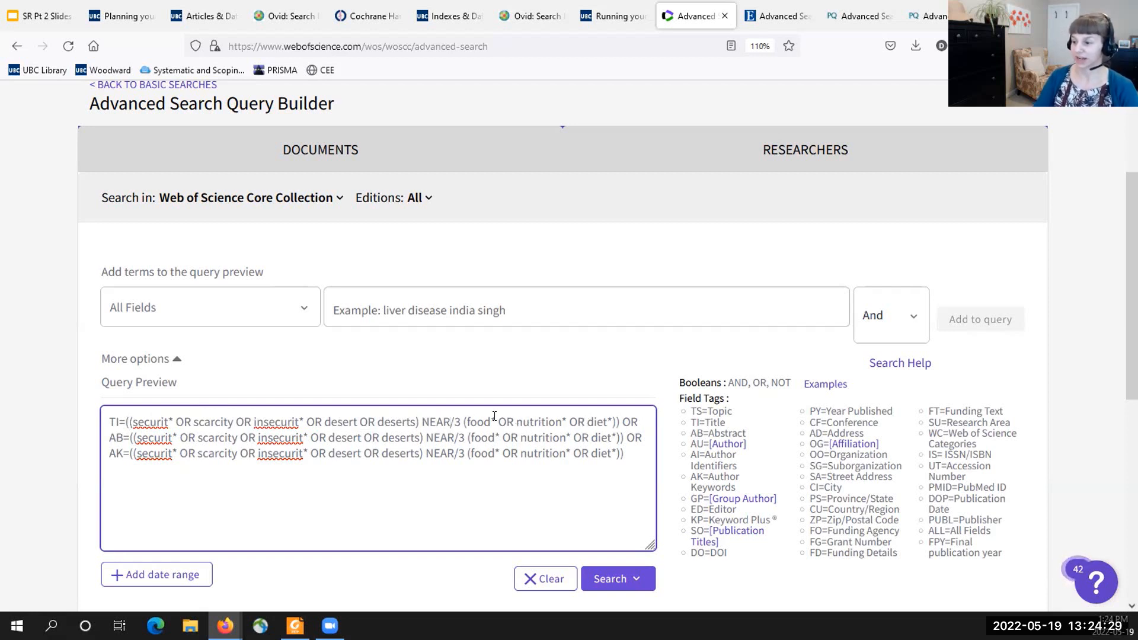
# - Highlight the NEAR/3 operator and the AB and AK field tags in the food security query, and run the search
pyautogui.moveTo(462, 421); pyautogui.dragTo(420, 421)
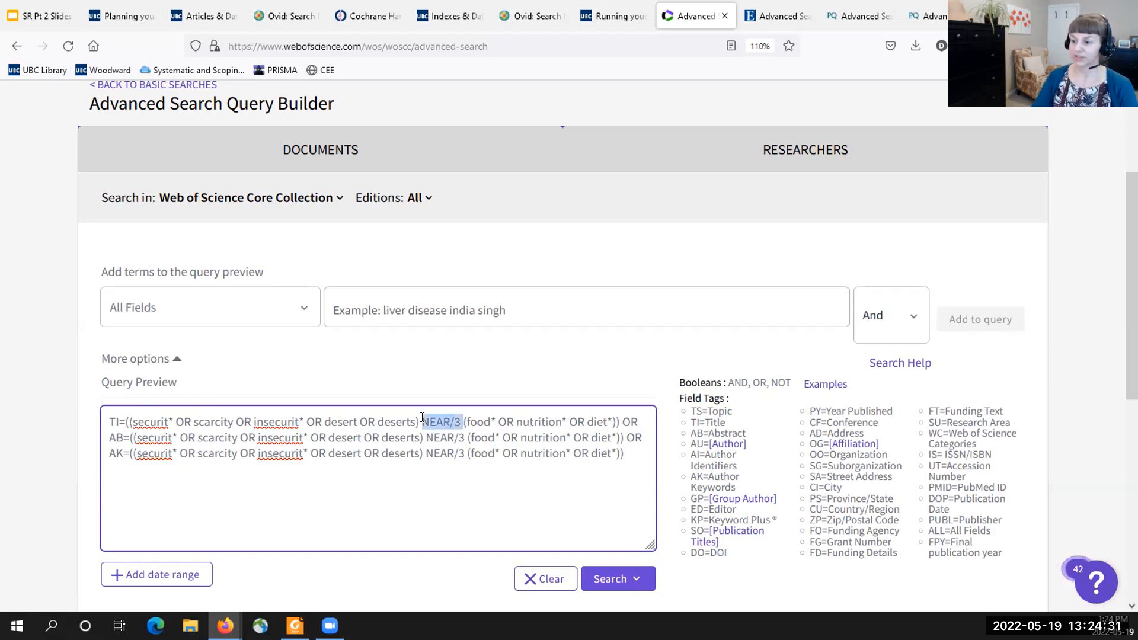
pyautogui.click(457, 453)
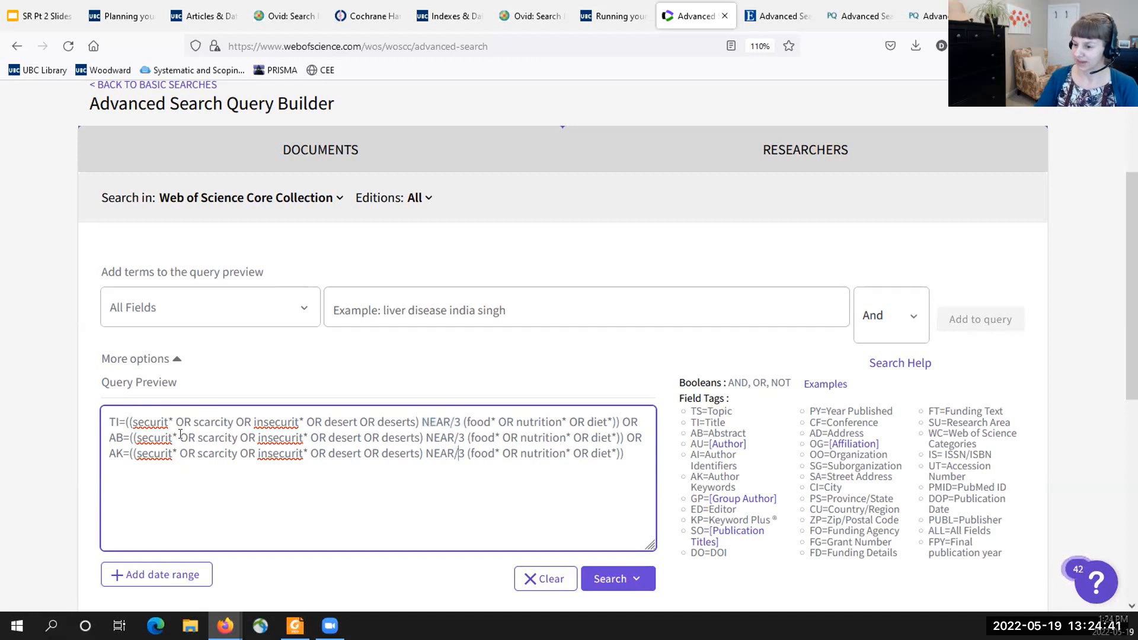
pyautogui.doubleClick(116, 437)
pyautogui.doubleClick(116, 453)
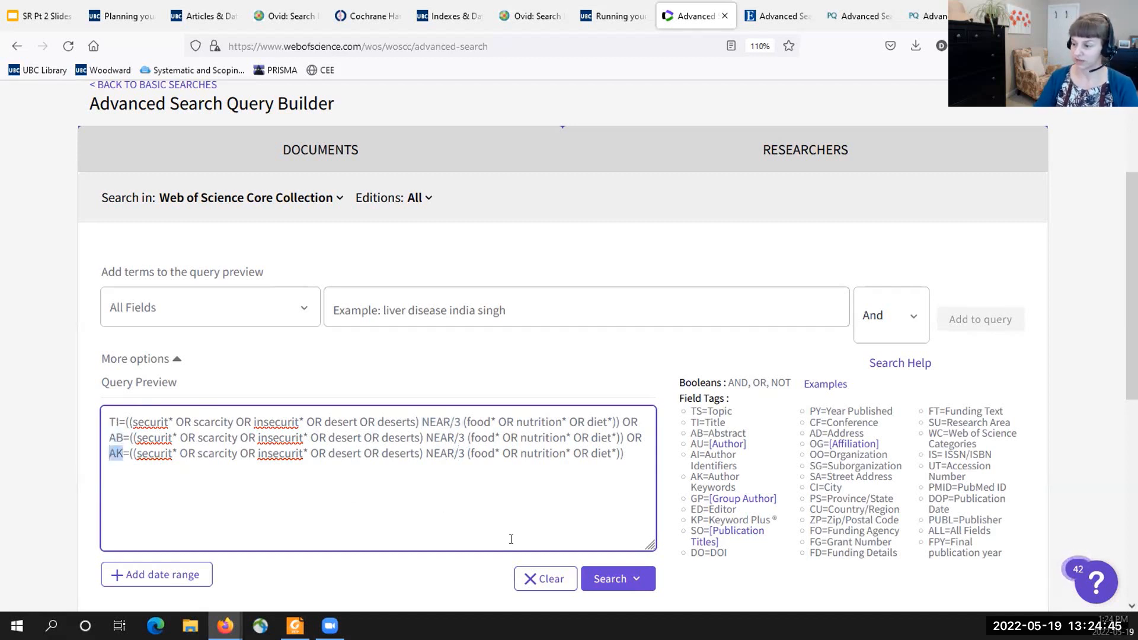
pyautogui.click(590, 573)
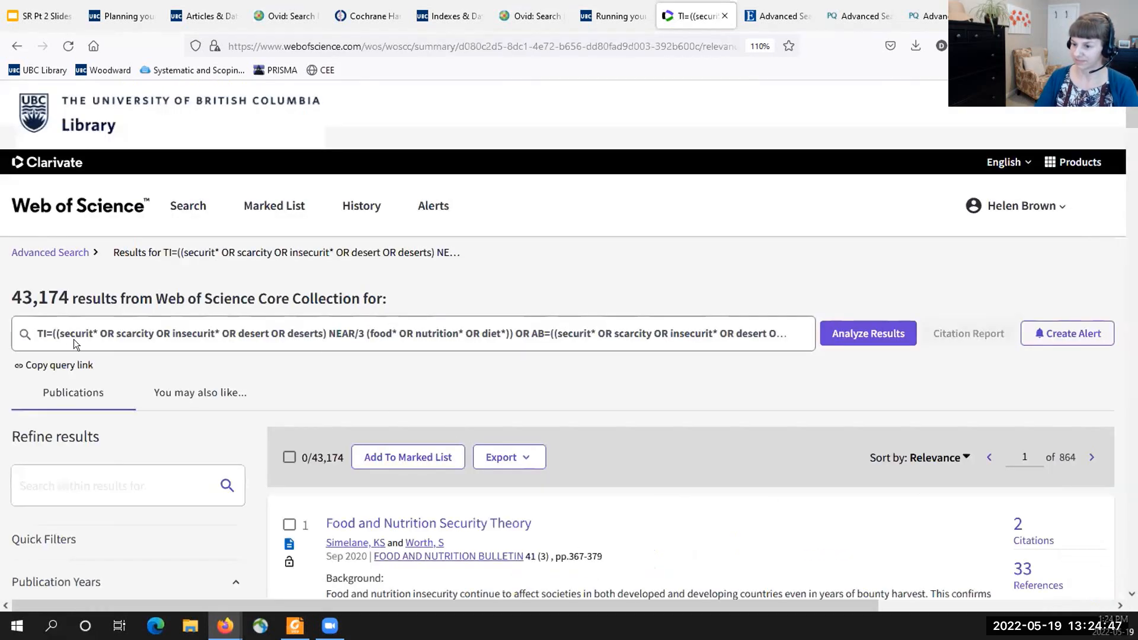
# - Return to Advanced Search and replace the query with the pasted law, justice, legal and court* query using TI, AB and AK tags
pyautogui.click(55, 253)
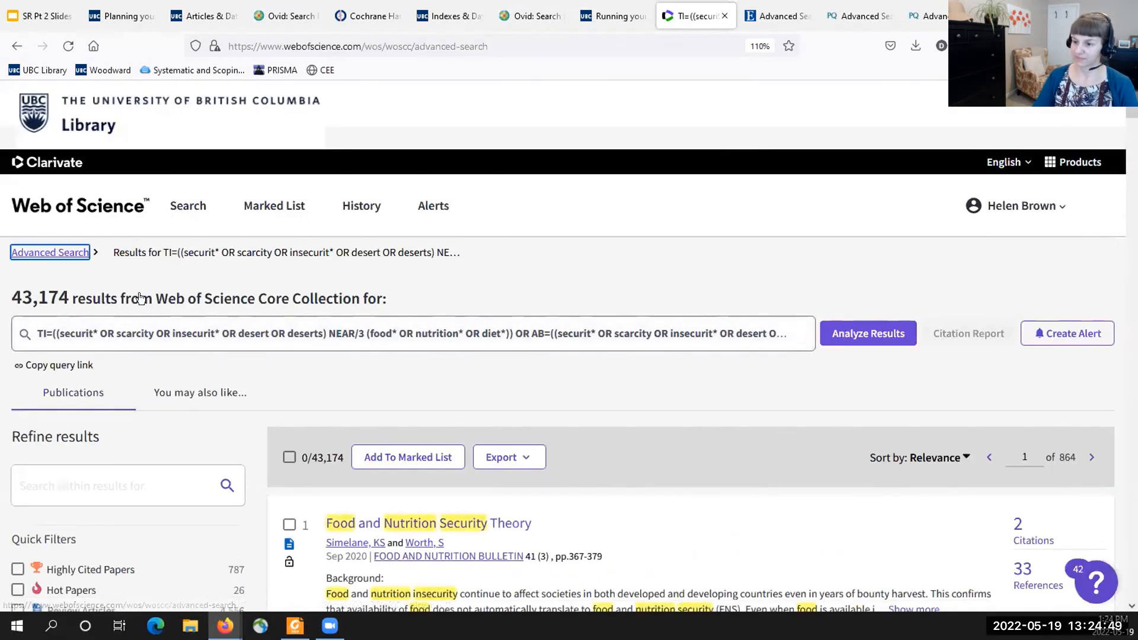
pyautogui.scroll(-2, 639, 459)
pyautogui.scroll(-3, 639, 460)
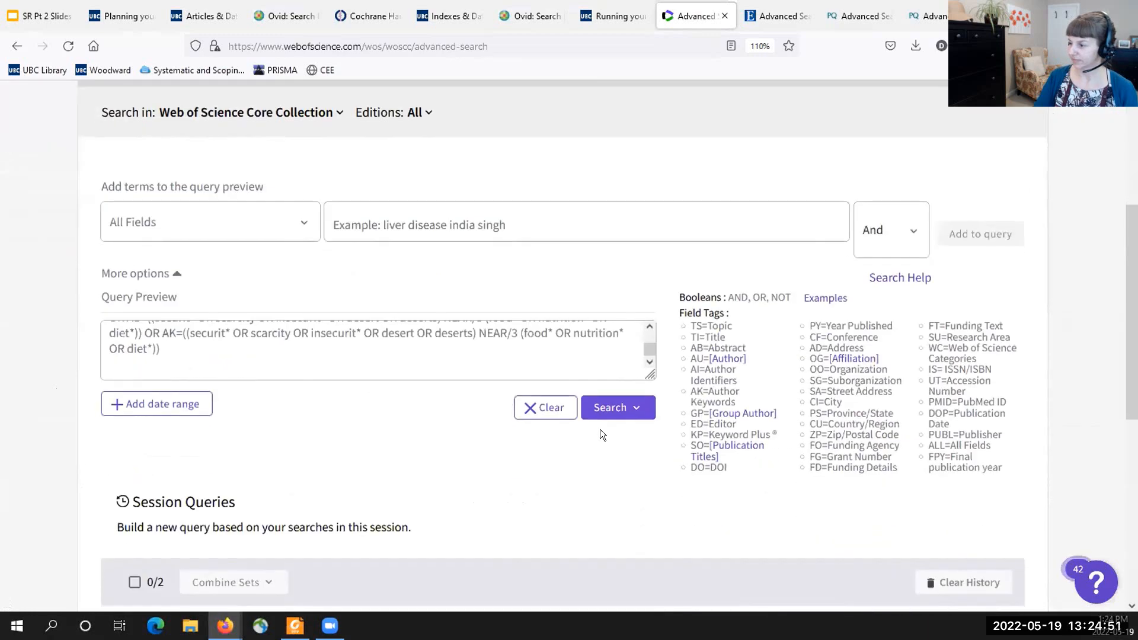
pyautogui.click(544, 407)
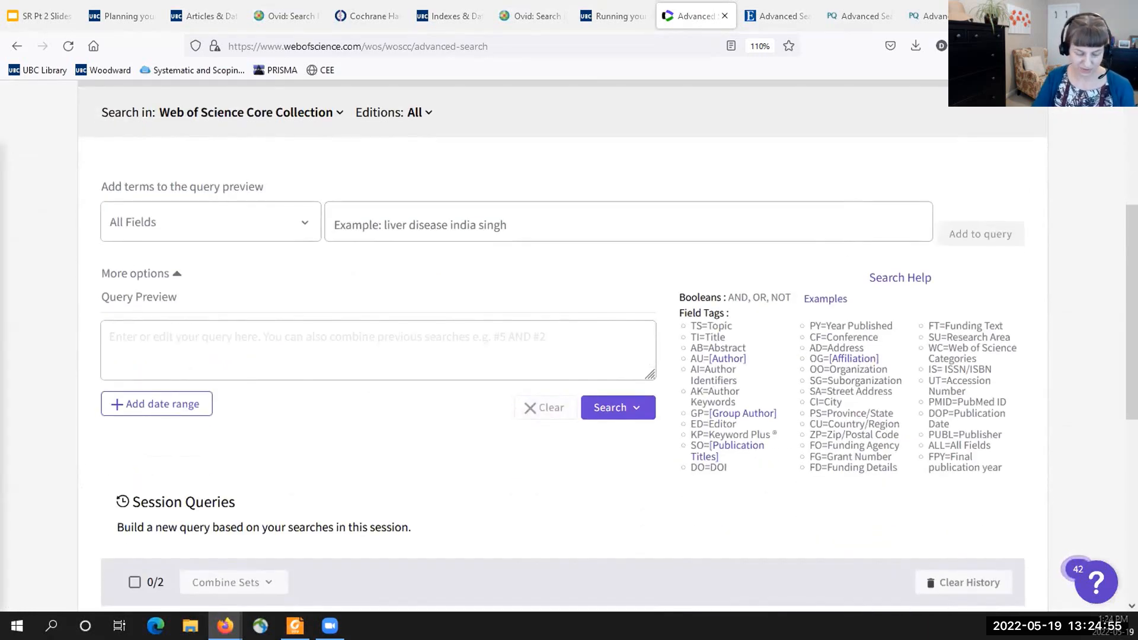
pyautogui.click(297, 338)
pyautogui.write('TI=(law or justice or legal or court*) OR AB=(law or justice or legal or court*) OR AK=(law or justice or legal or court*)')
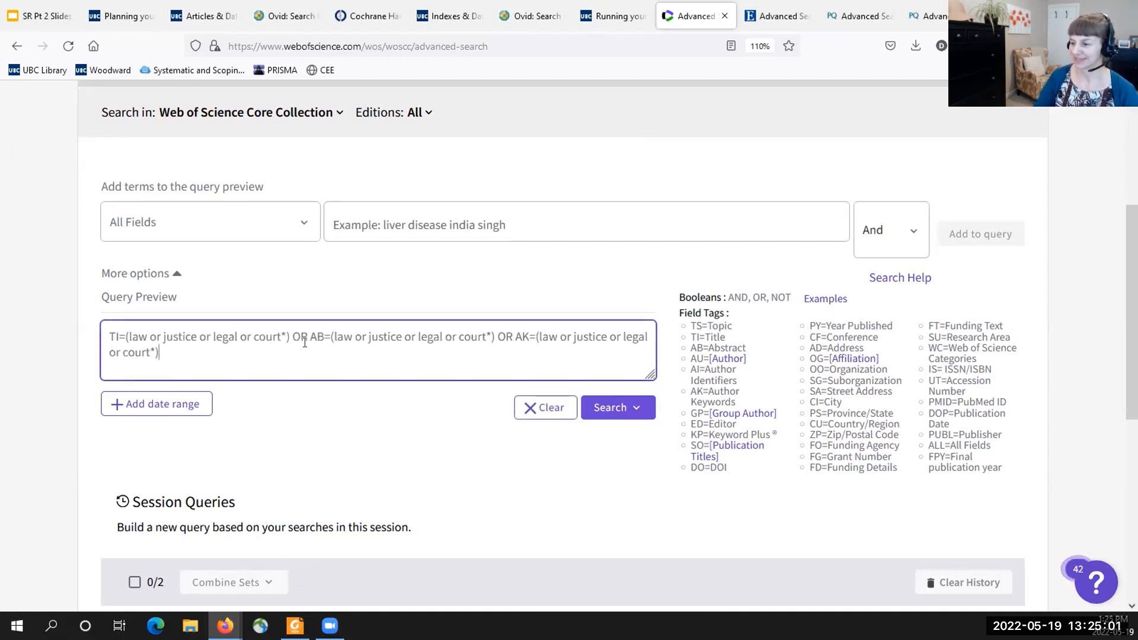
# - Highlight the AB and AK field tags in the law and justice query, and run the search
pyautogui.moveTo(308, 336); pyautogui.dragTo(323, 336)
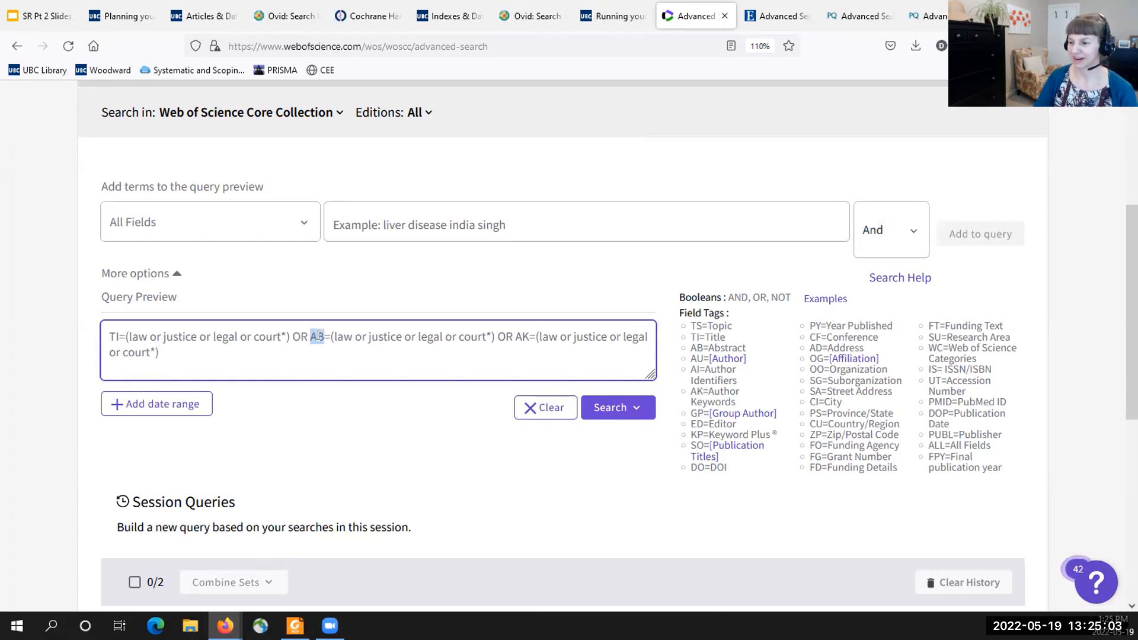
pyautogui.click(114, 335)
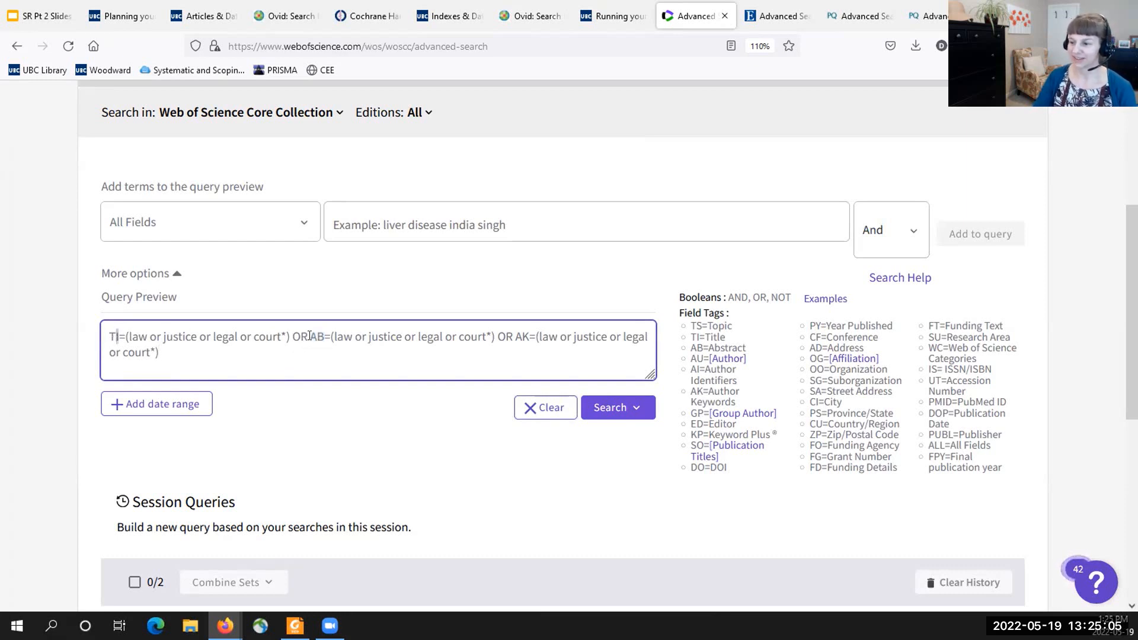
pyautogui.click(513, 336)
pyautogui.doubleClick(522, 336)
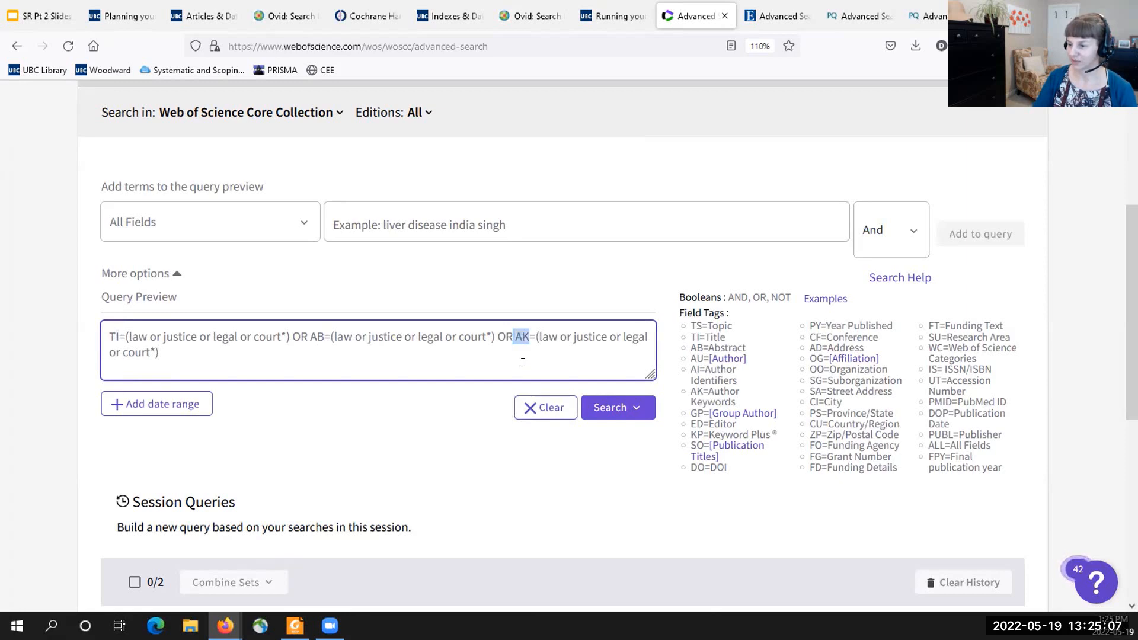
pyautogui.click(590, 408)
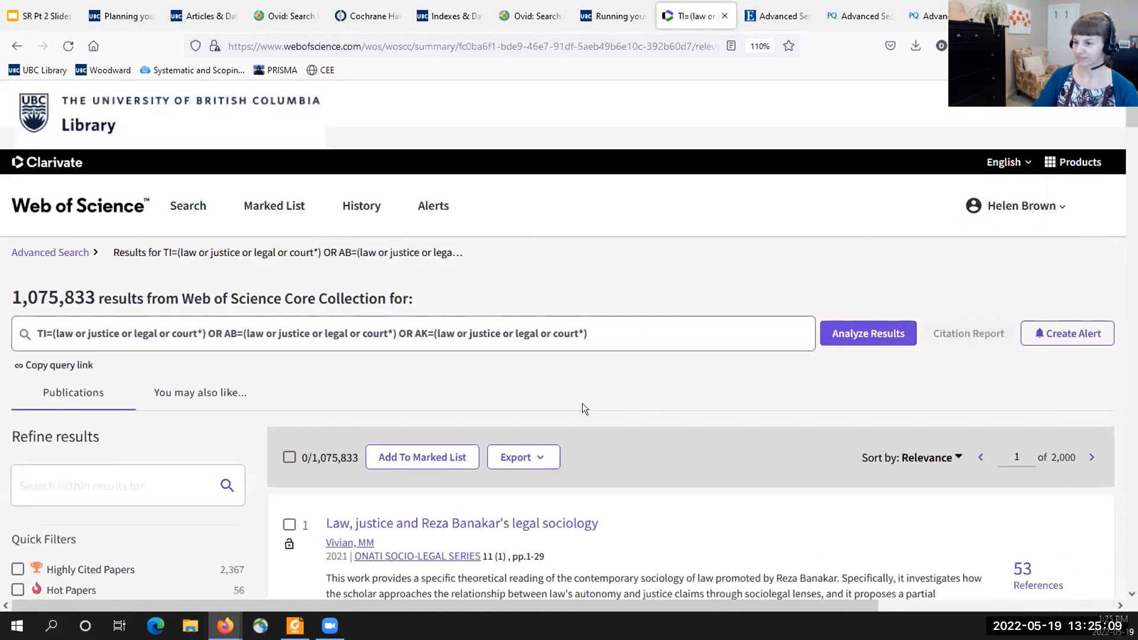
# - Return to Advanced Search, select session queries 1, 2 and 3, and combine them with AND
pyautogui.click(70, 253)
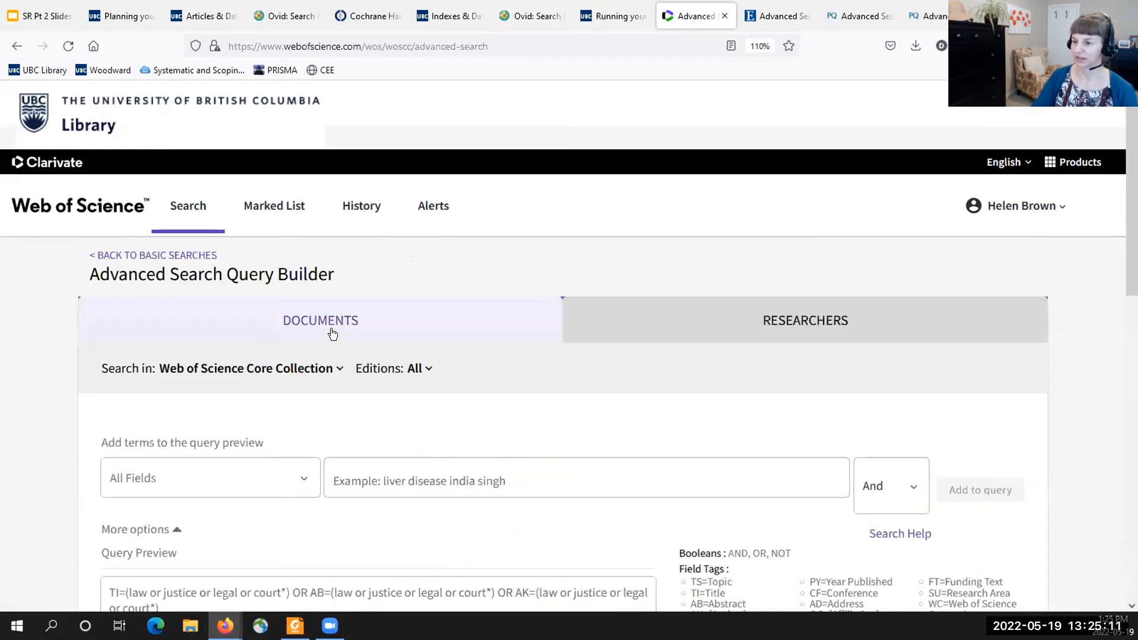
pyautogui.scroll(-10, 330, 330)
pyautogui.scroll(3, 335, 332)
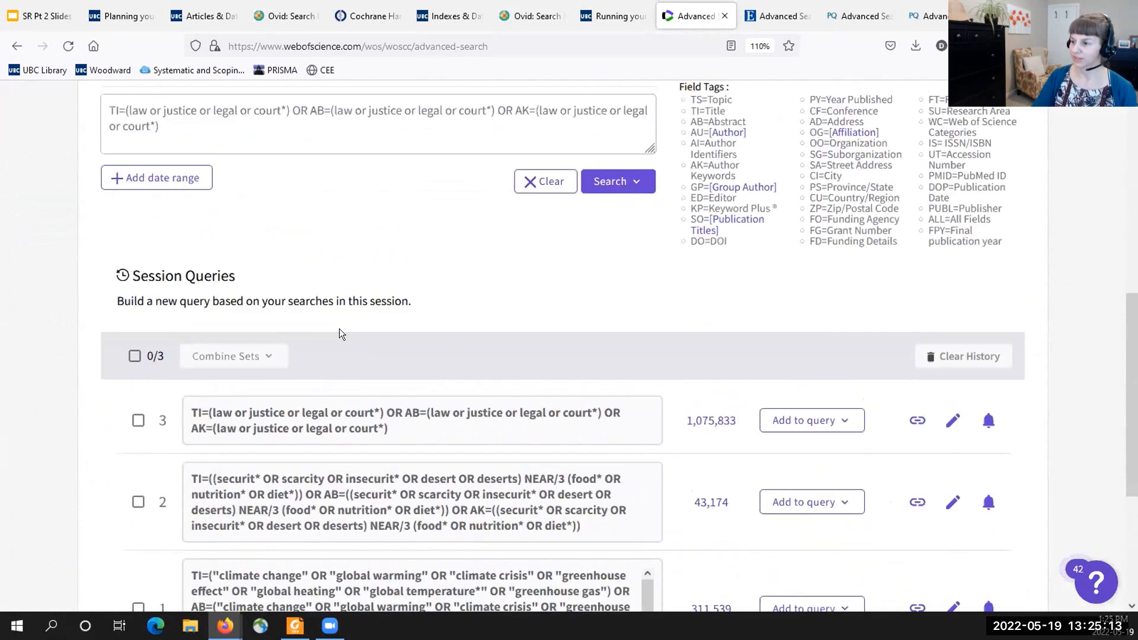
pyautogui.click(544, 243)
pyautogui.scroll(-2, 355, 338)
pyautogui.scroll(-2, 331, 350)
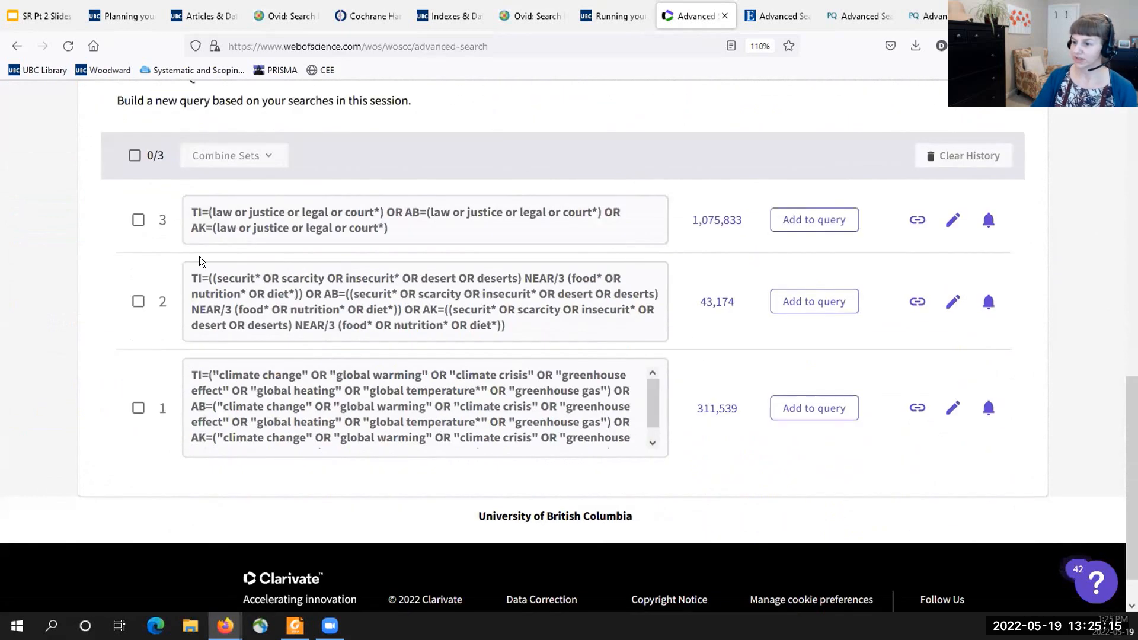
pyautogui.click(138, 301)
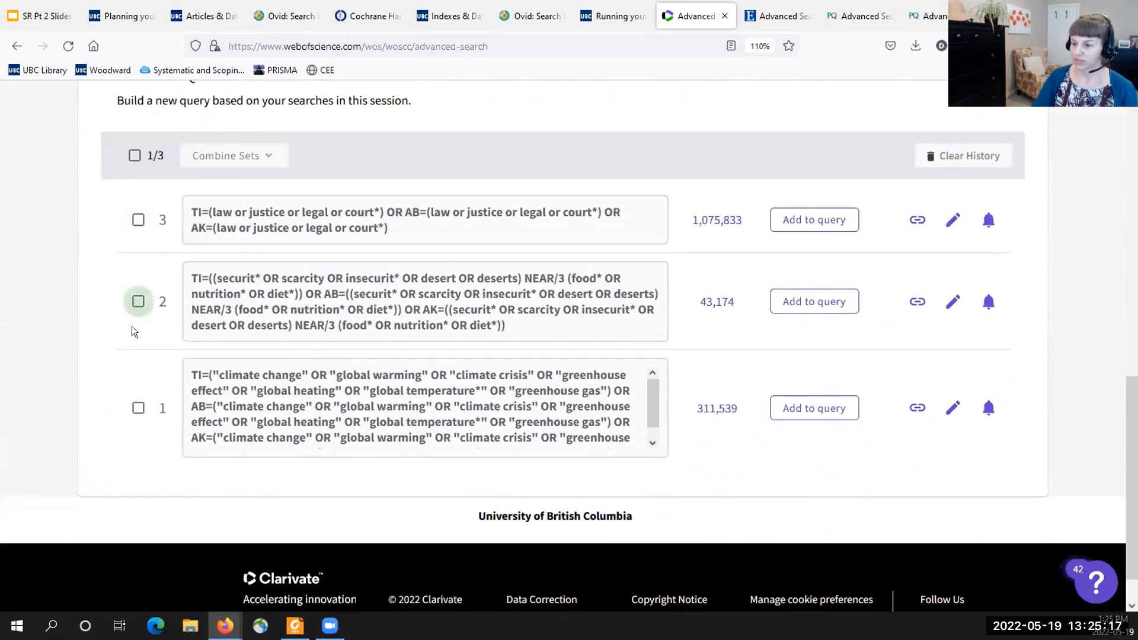
pyautogui.click(138, 408)
pyautogui.click(138, 220)
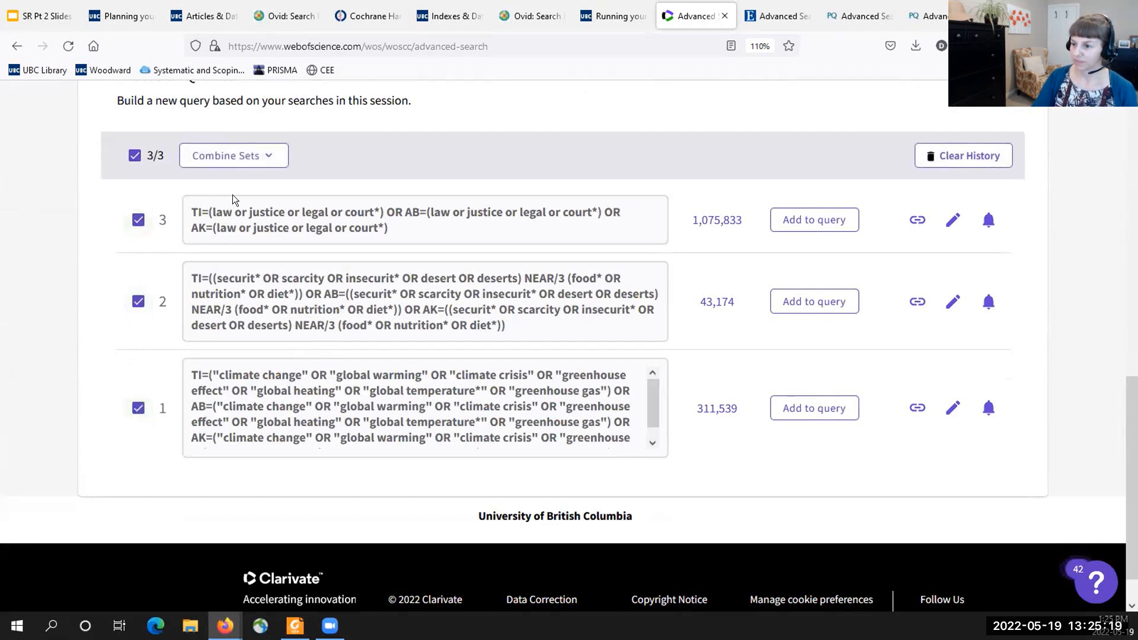
pyautogui.click(266, 157)
pyautogui.click(111, 188)
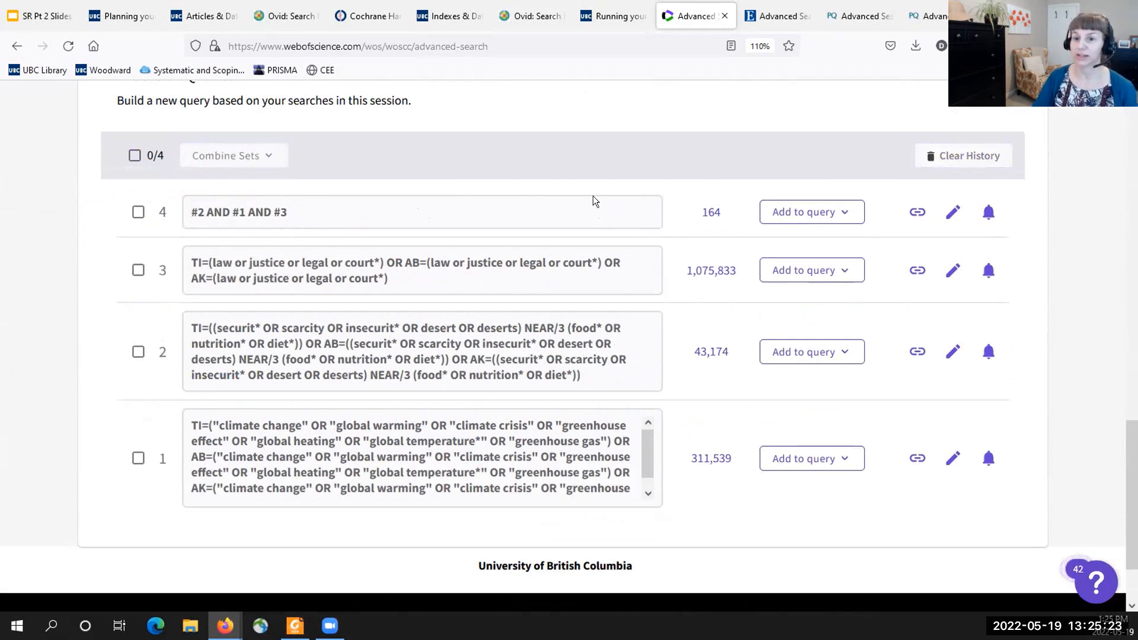
# - Open the results of the combined #2 AND #1 AND #3 search and look through the first records
pyautogui.click(709, 212)
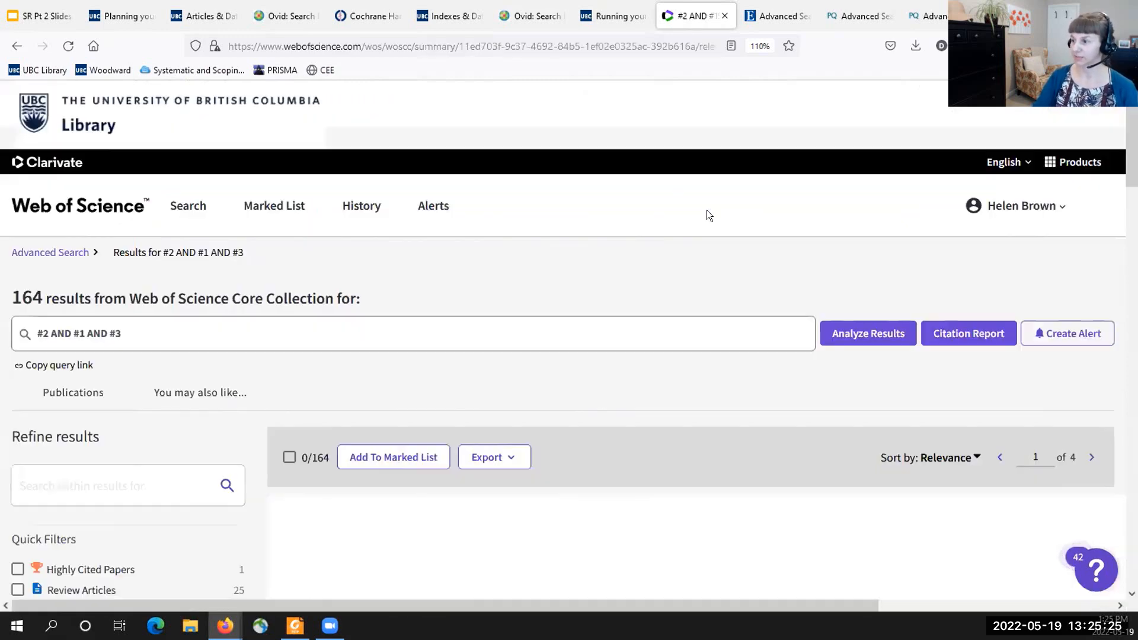
pyautogui.scroll(-5, 529, 250)
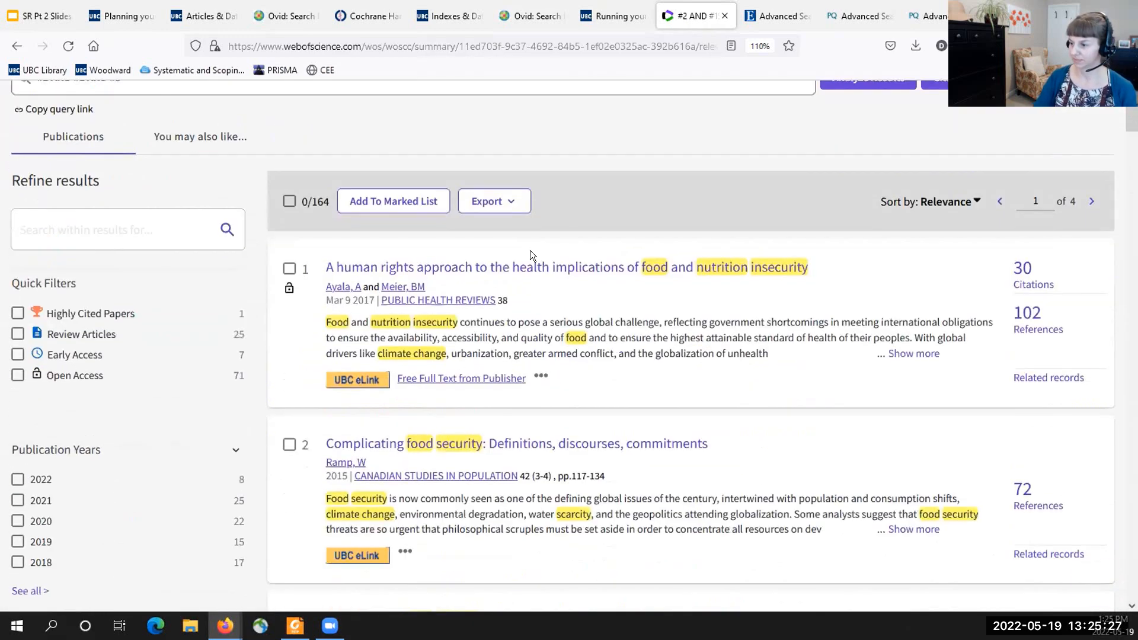
pyautogui.scroll(-1, 535, 259)
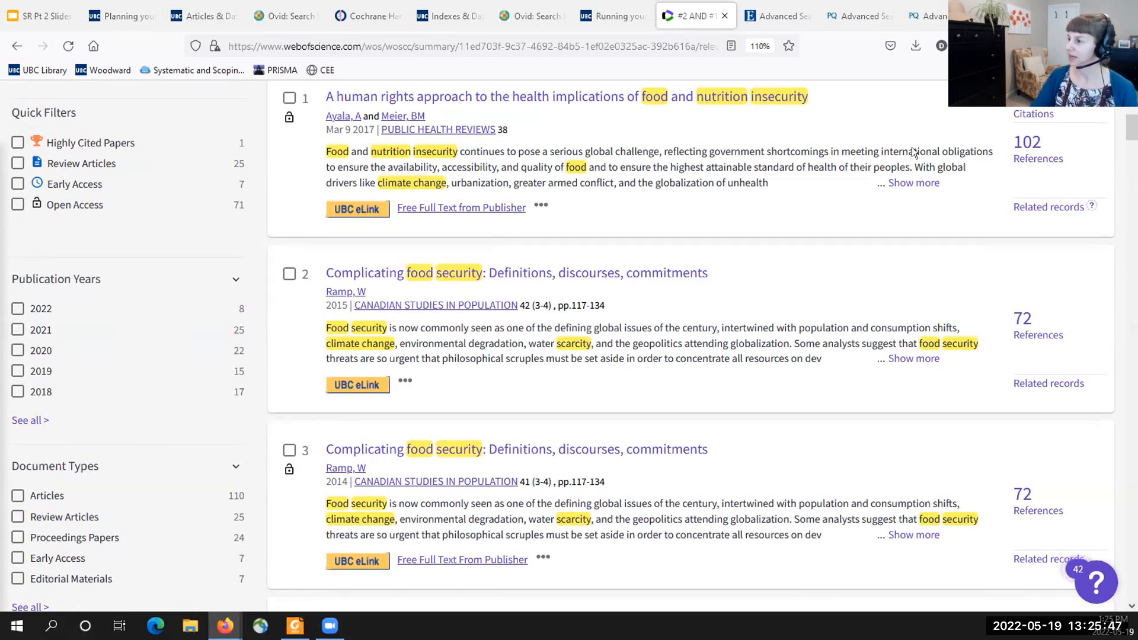
# - Switch to APA PsycInfo on EBSCOhost and look up Climate Change in the thesaurus with Suggest Subject Terms enabled
pyautogui.click(763, 17)
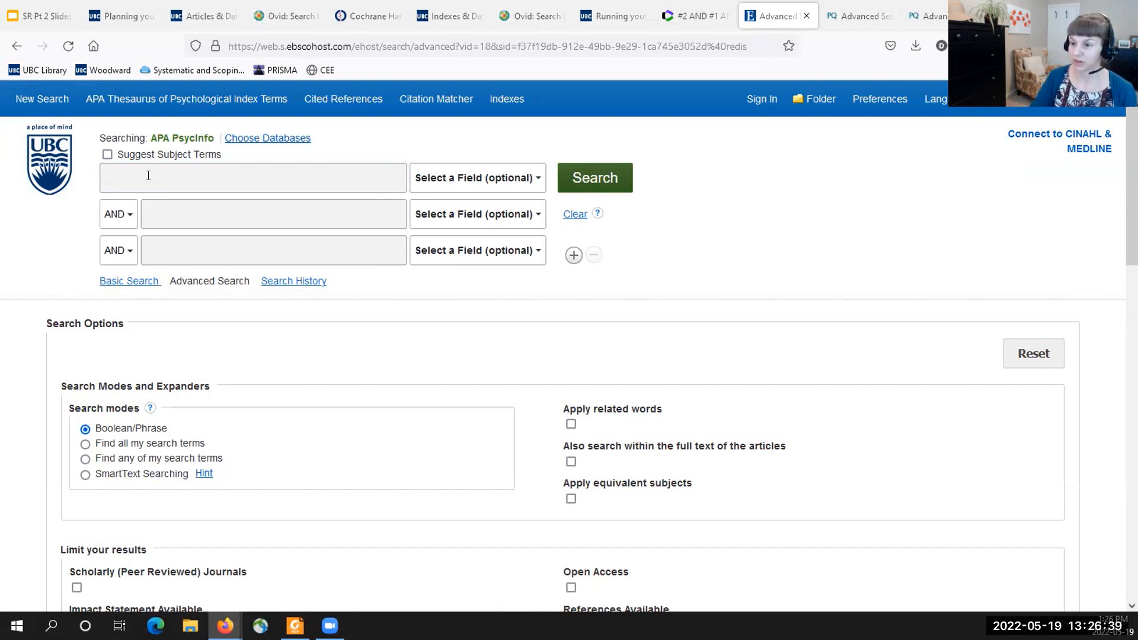
pyautogui.click(283, 166)
pyautogui.write('Climate Change')
pyautogui.click(107, 154)
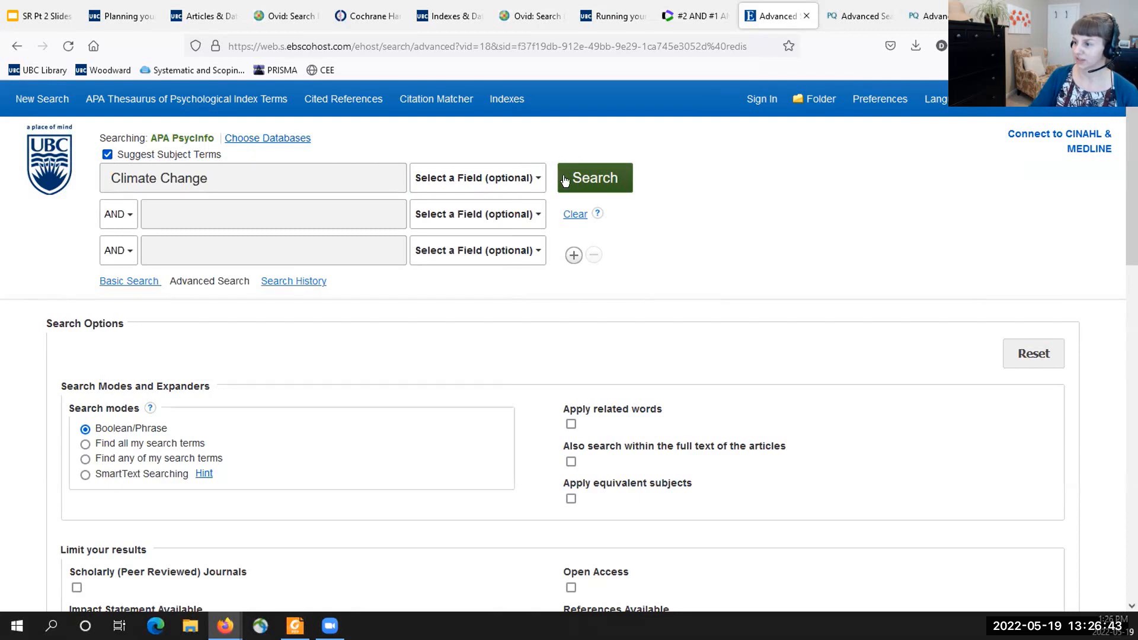
pyautogui.click(595, 178)
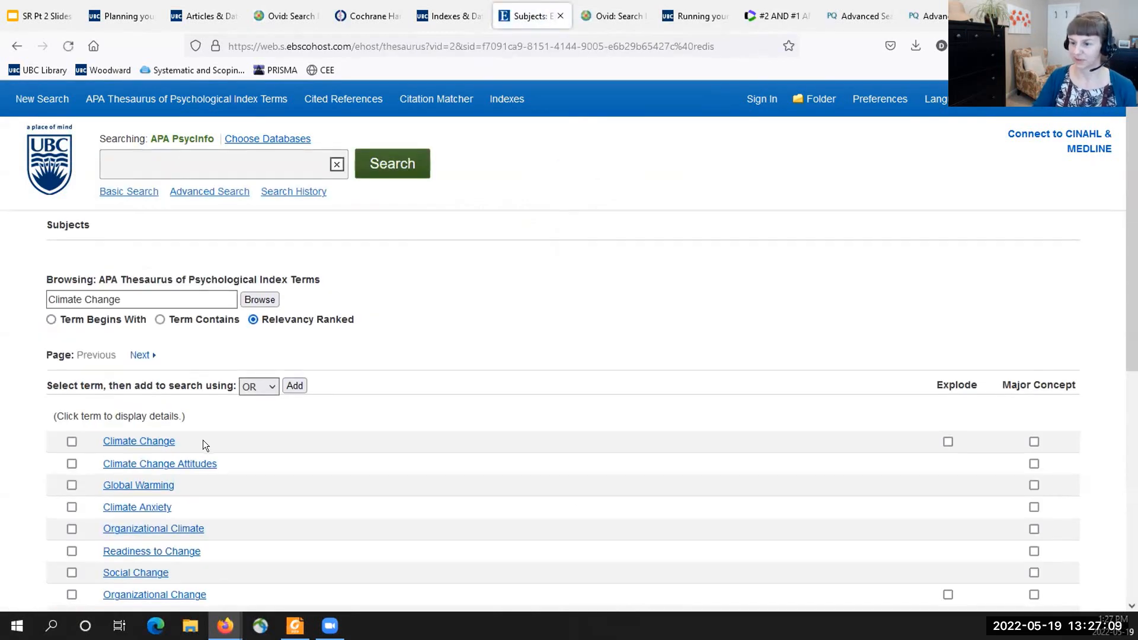
# - Select the thesaurus terms Climate Change and Global Warming, add them with OR, and run the subject search
pyautogui.scroll(-3, 202, 439)
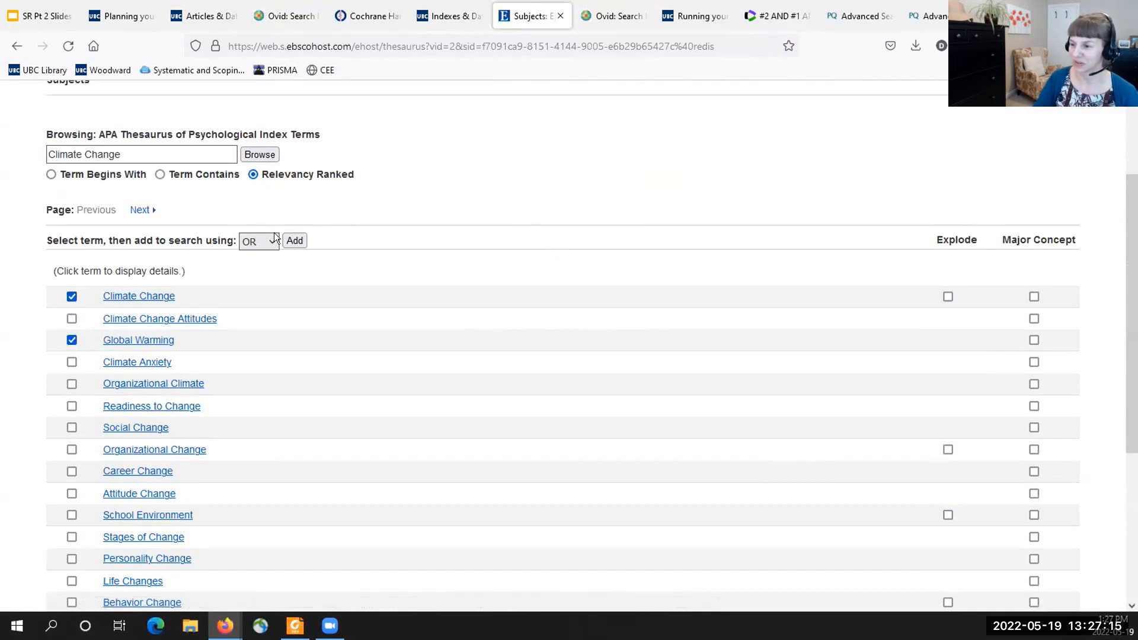
pyautogui.click(289, 240)
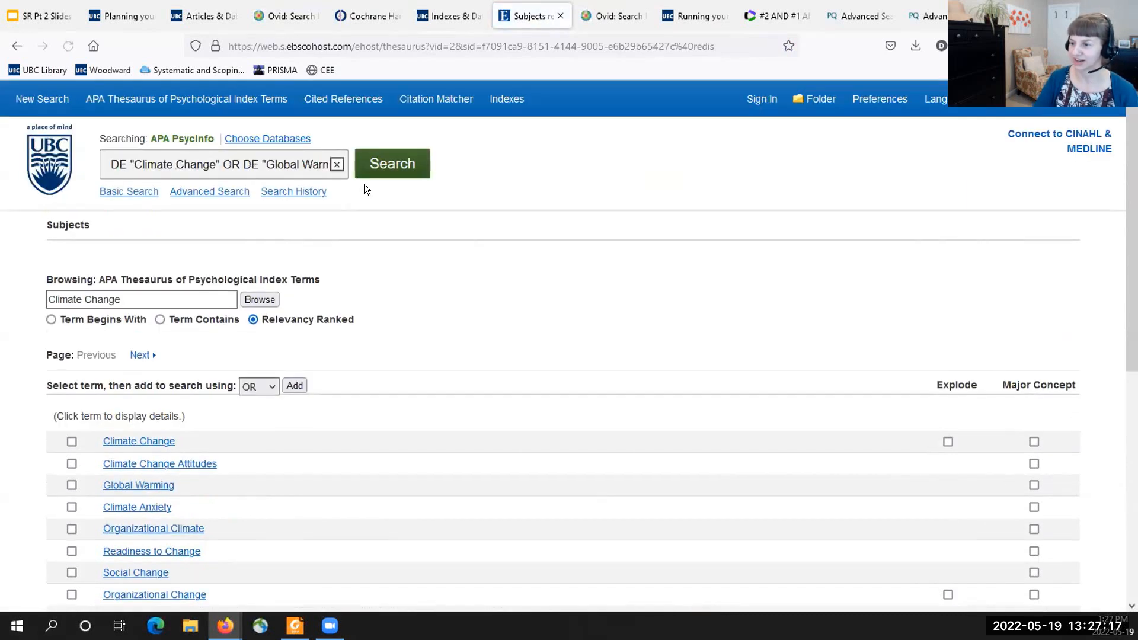
pyautogui.click(382, 173)
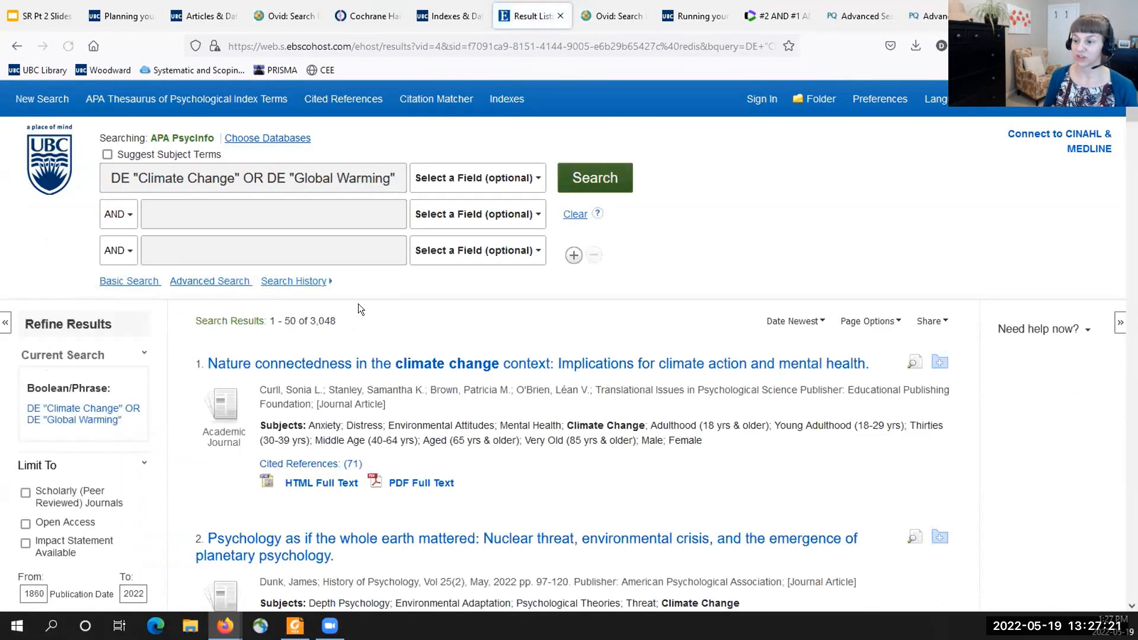
# - Highlight the DE tag, replace the subject query with the pasted TI and AB climate change phrase query, and run the search
pyautogui.doubleClick(110, 177)
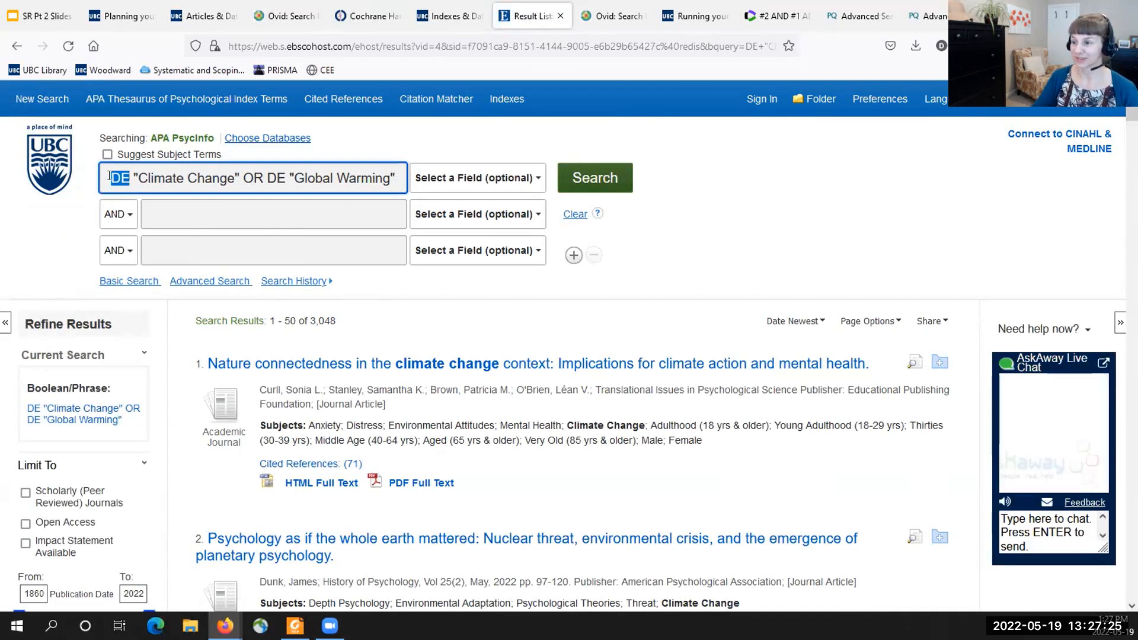
pyautogui.click(569, 215)
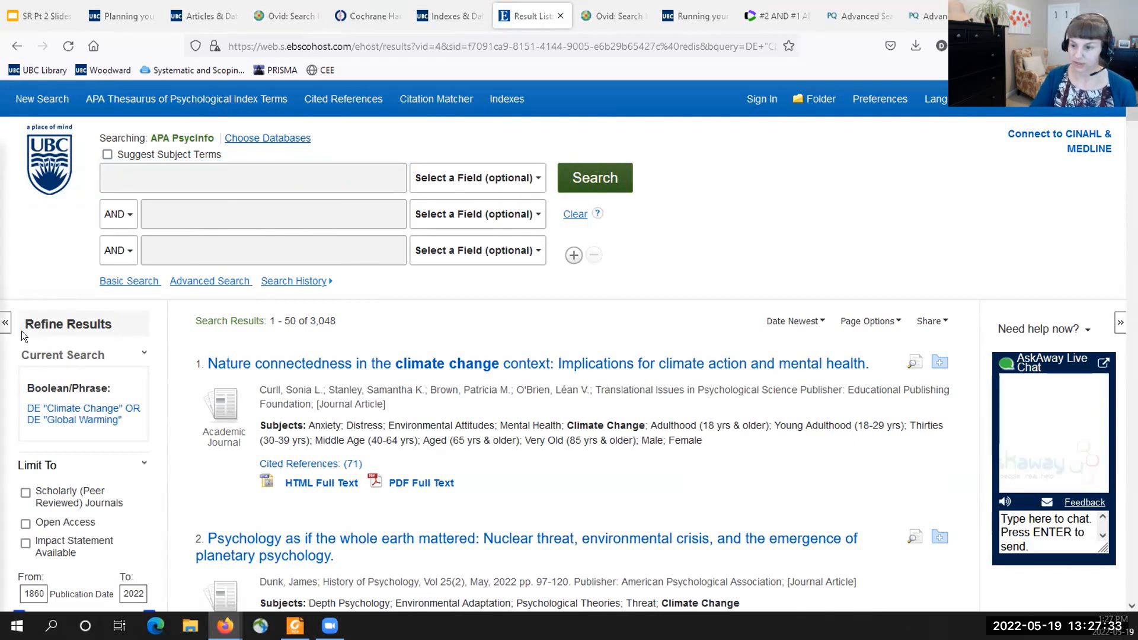
pyautogui.click(153, 176)
pyautogui.hotkey('ctrl', 'v')
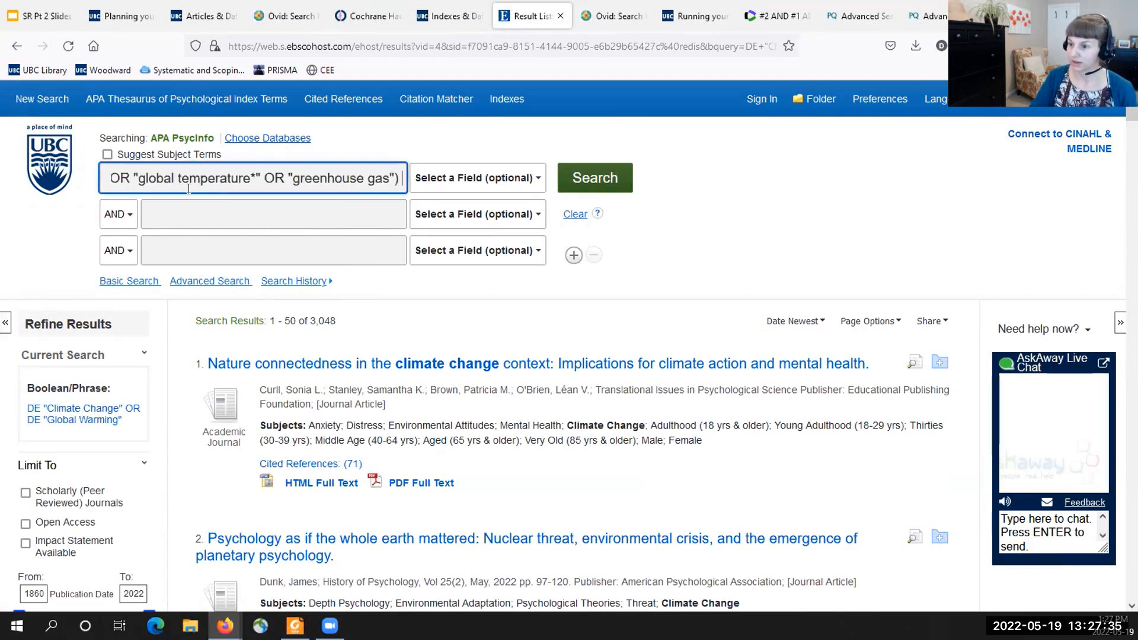
pyautogui.press('Return')
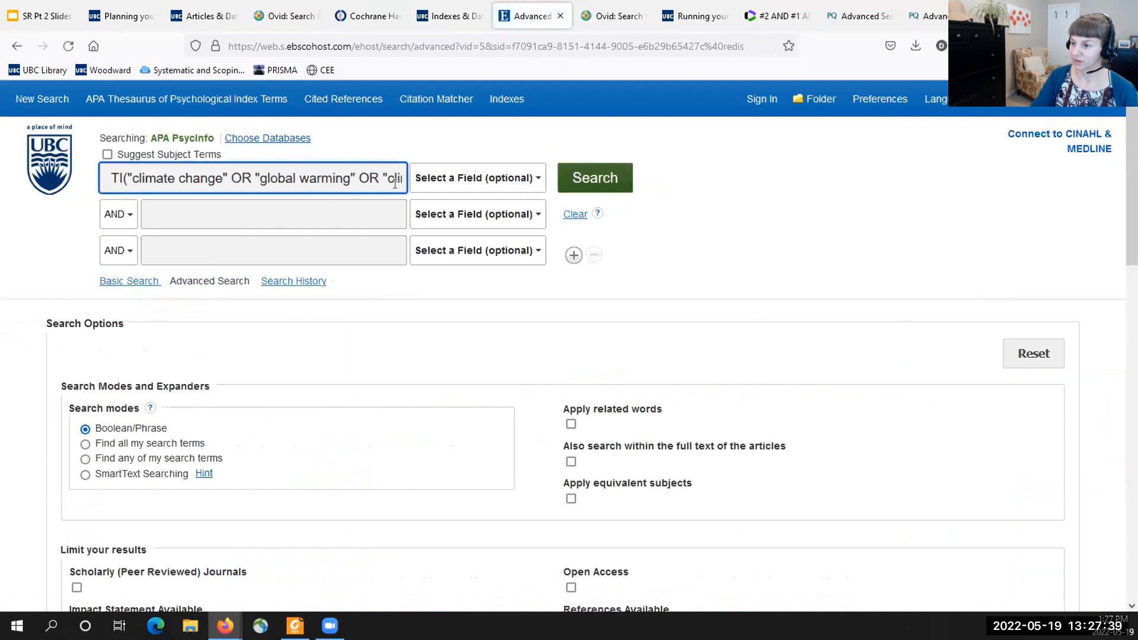
pyautogui.moveTo(299, 177); pyautogui.dragTo(309, 178)
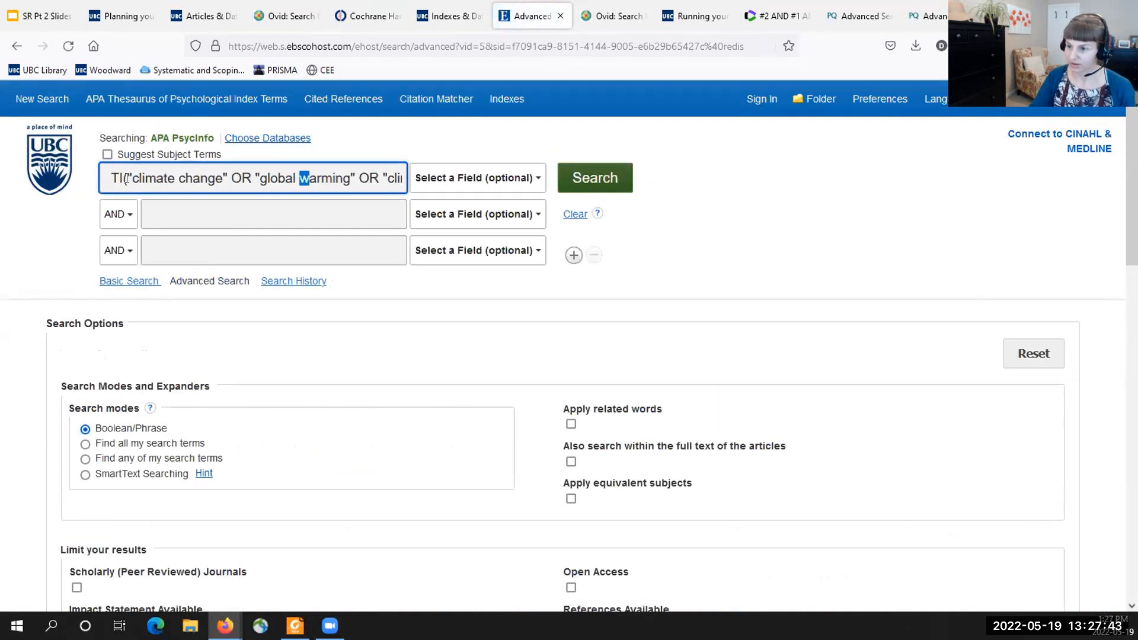
pyautogui.click(316, 173)
pyautogui.click(572, 175)
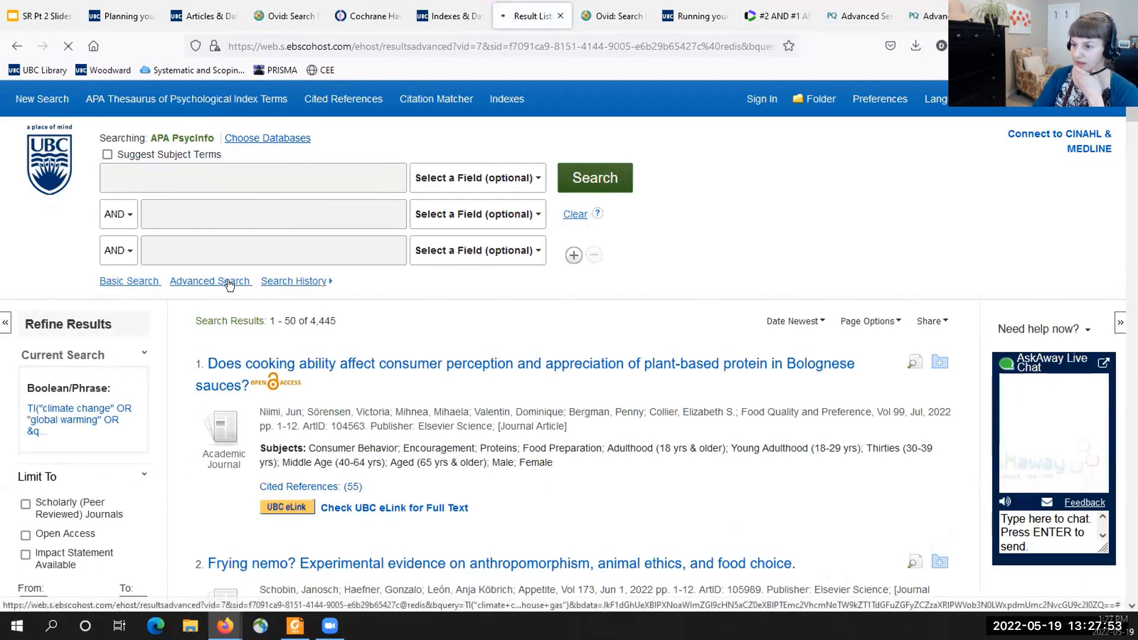
# - Show the search history and highlight the DE "Climate Change" OR DE "Global Warming" line of S1
pyautogui.scroll(-1, 281, 327)
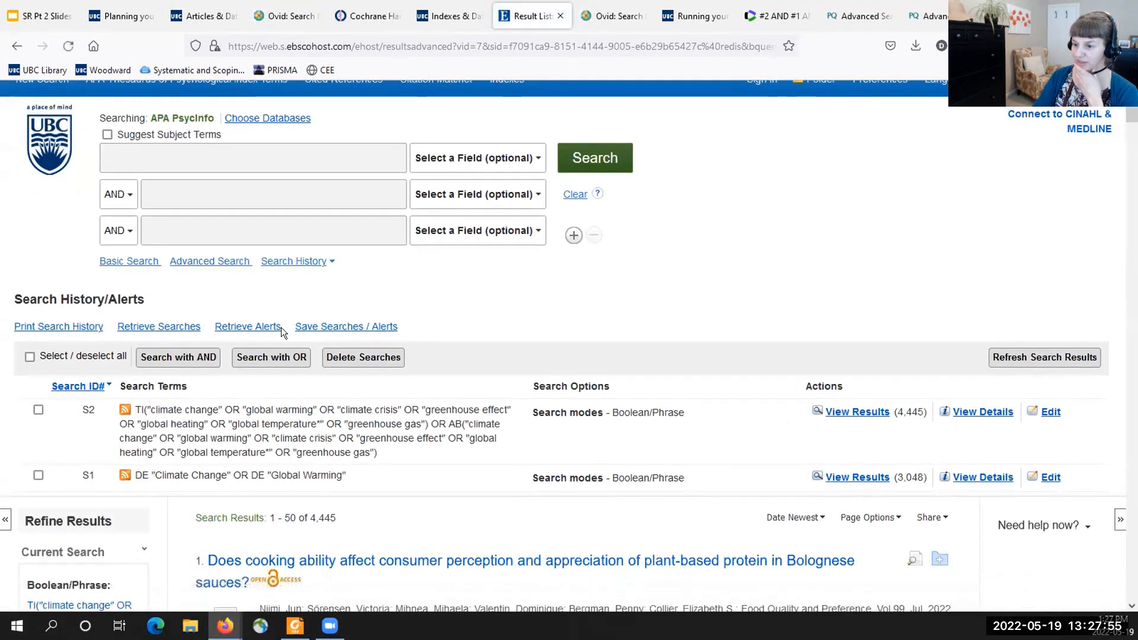
pyautogui.moveTo(353, 420); pyautogui.dragTo(133, 421)
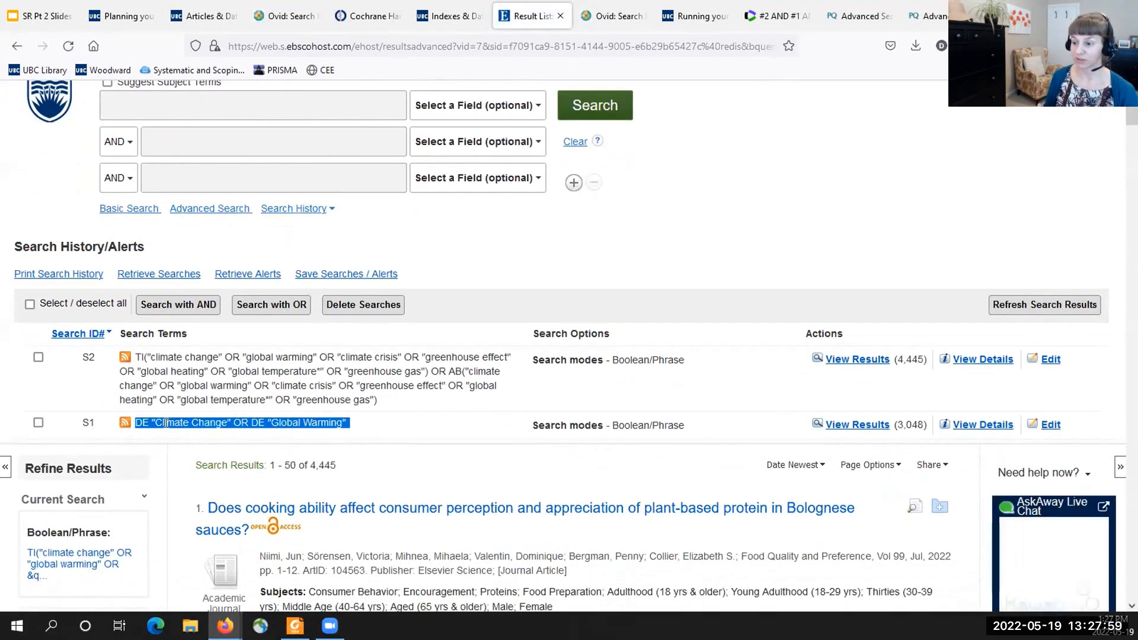
# - Highlight the S2 keyword query in the search history, including its AB and TI field tags
pyautogui.moveTo(378, 398); pyautogui.dragTo(170, 372)
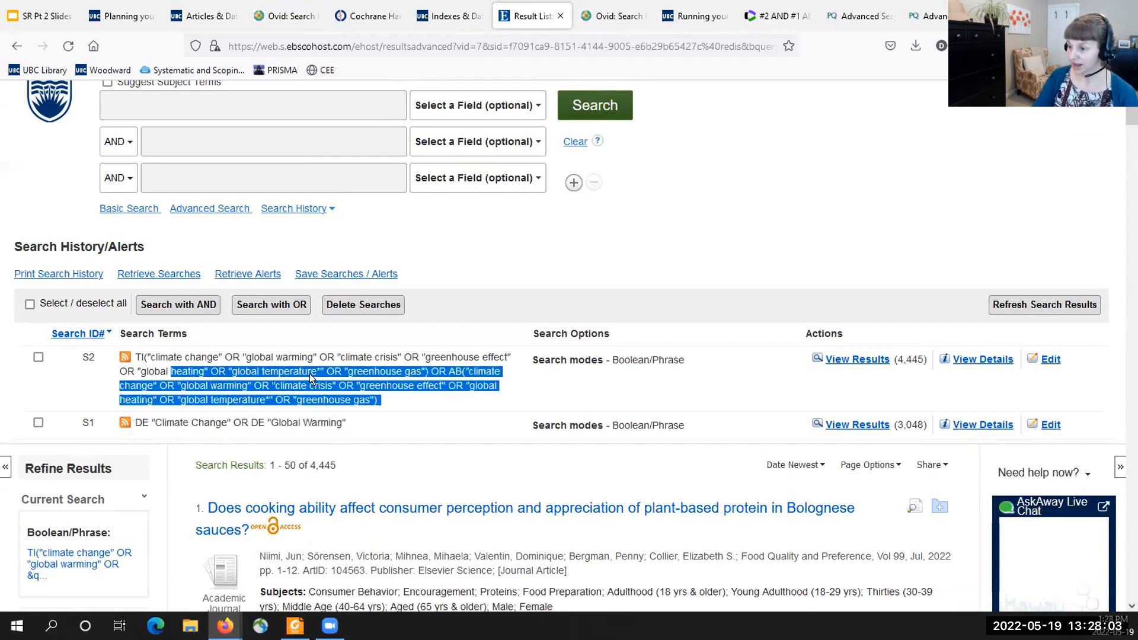
pyautogui.click(381, 398)
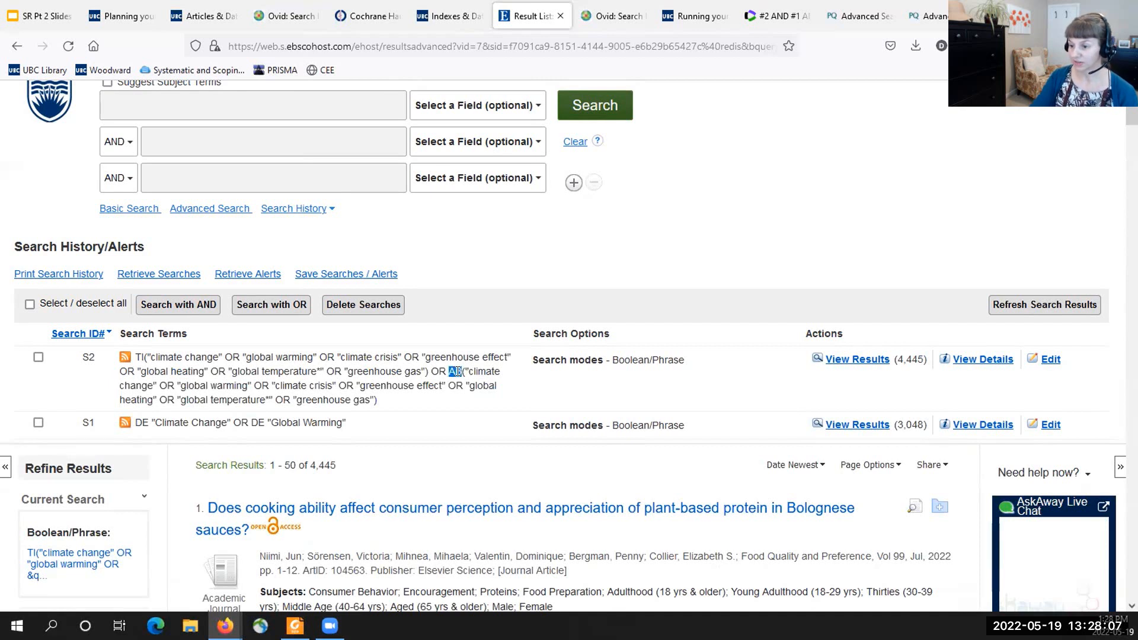
pyautogui.doubleClick(144, 356)
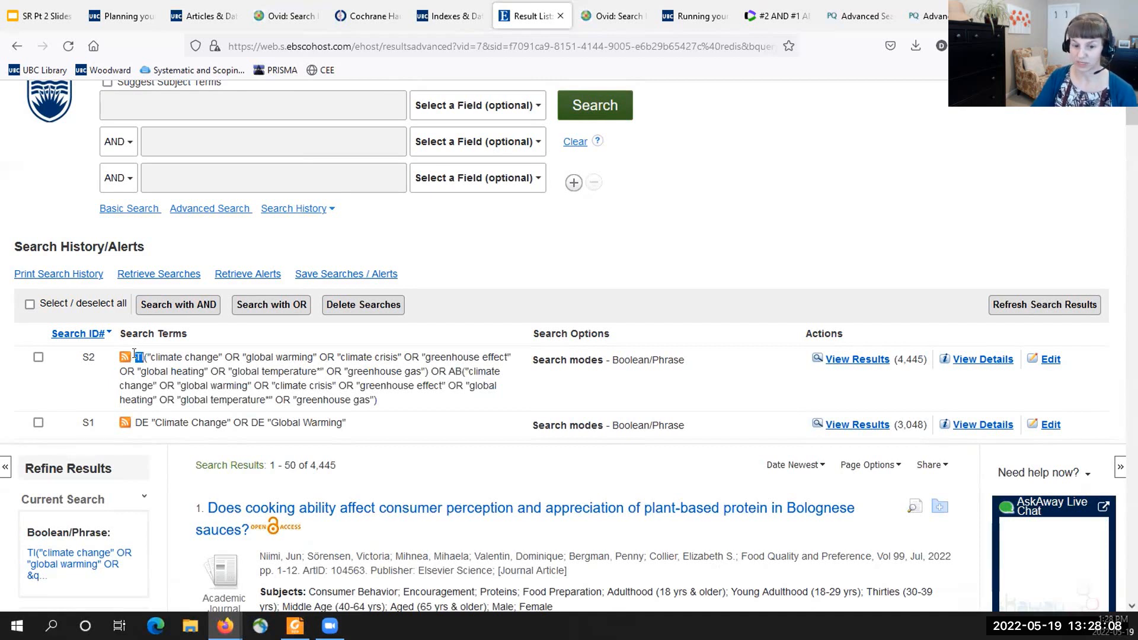
pyautogui.click(202, 385)
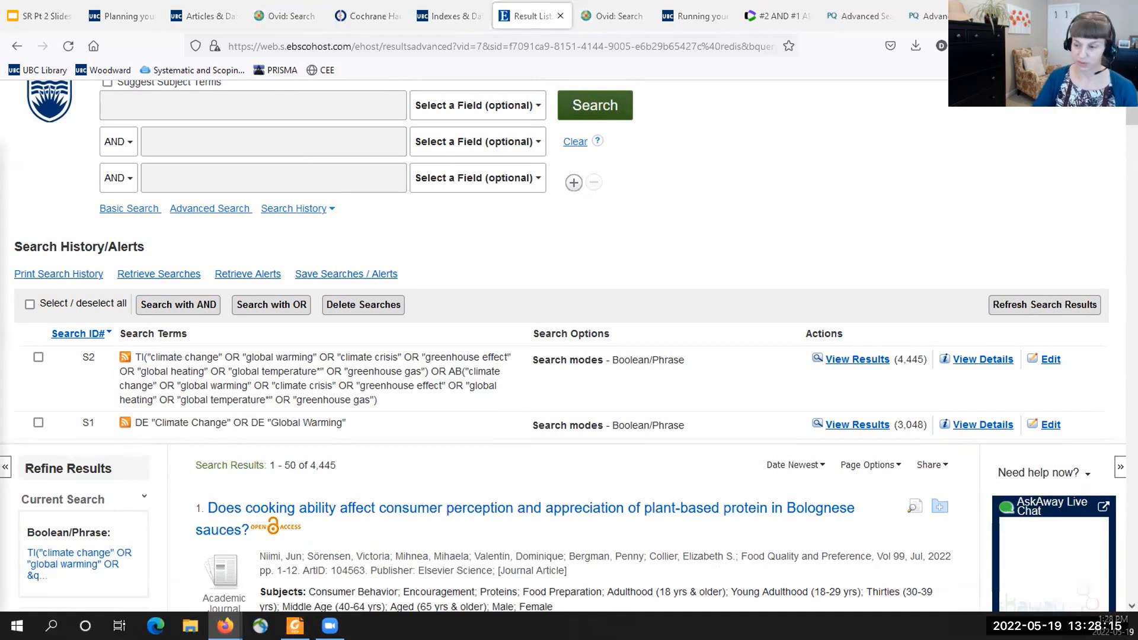
# - Combine the climate change searches S1 and S2 with OR
pyautogui.click(38, 423)
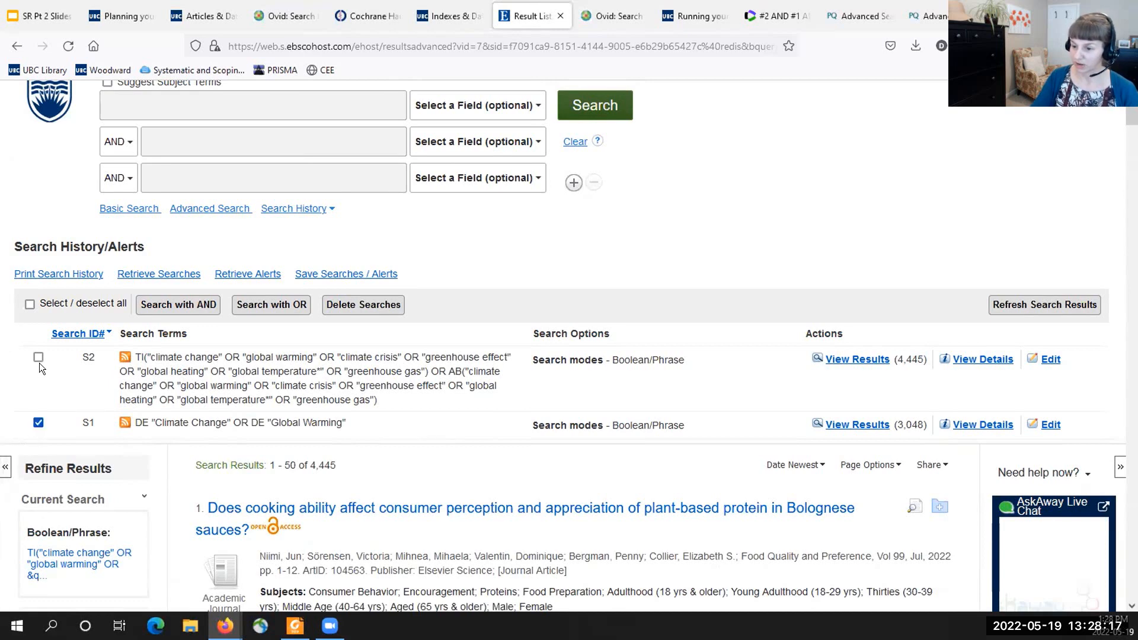
pyautogui.click(38, 357)
pyautogui.click(271, 305)
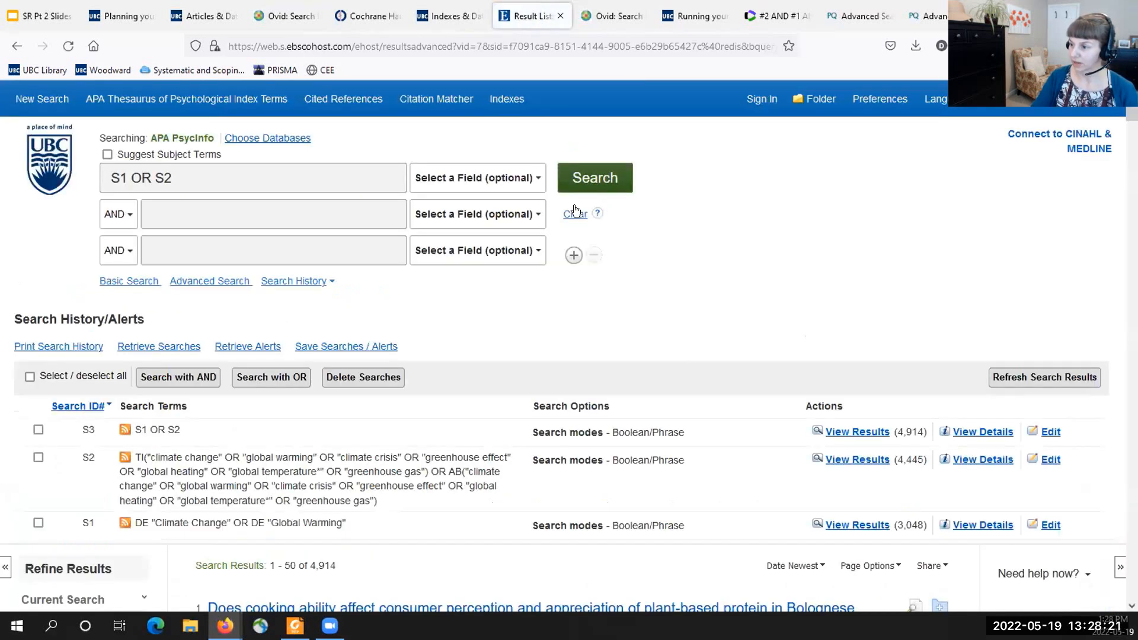
# - Clear the search form and look up Food Insecurity in the thesaurus with Suggest Subject Terms enabled
pyautogui.click(573, 215)
pyautogui.write('Food Insecurity')
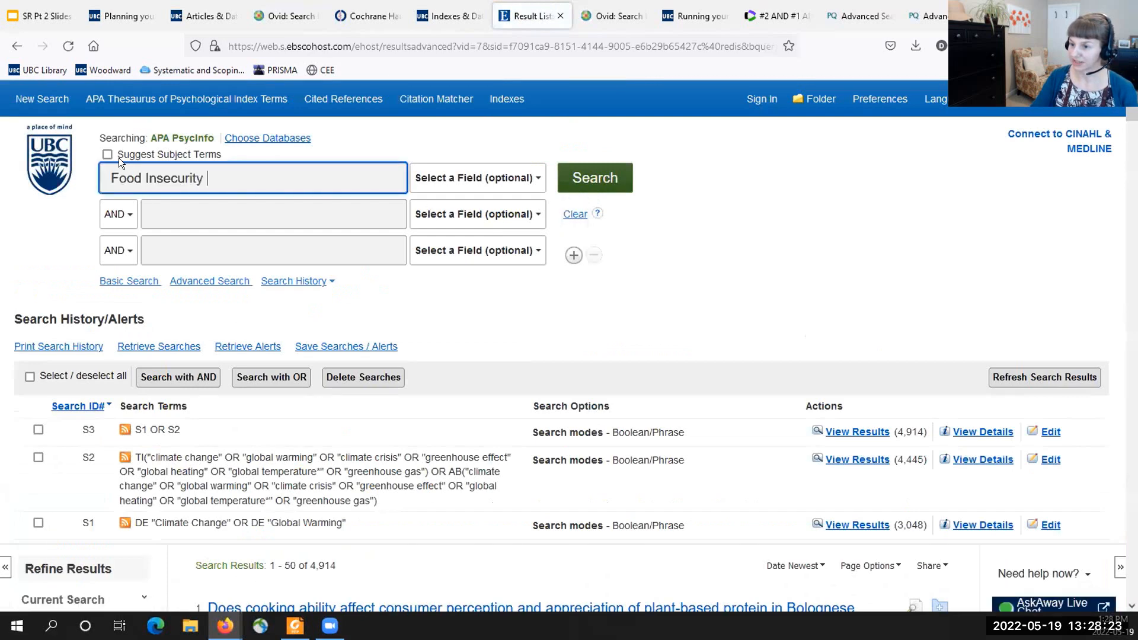
pyautogui.click(107, 155)
pyautogui.click(560, 177)
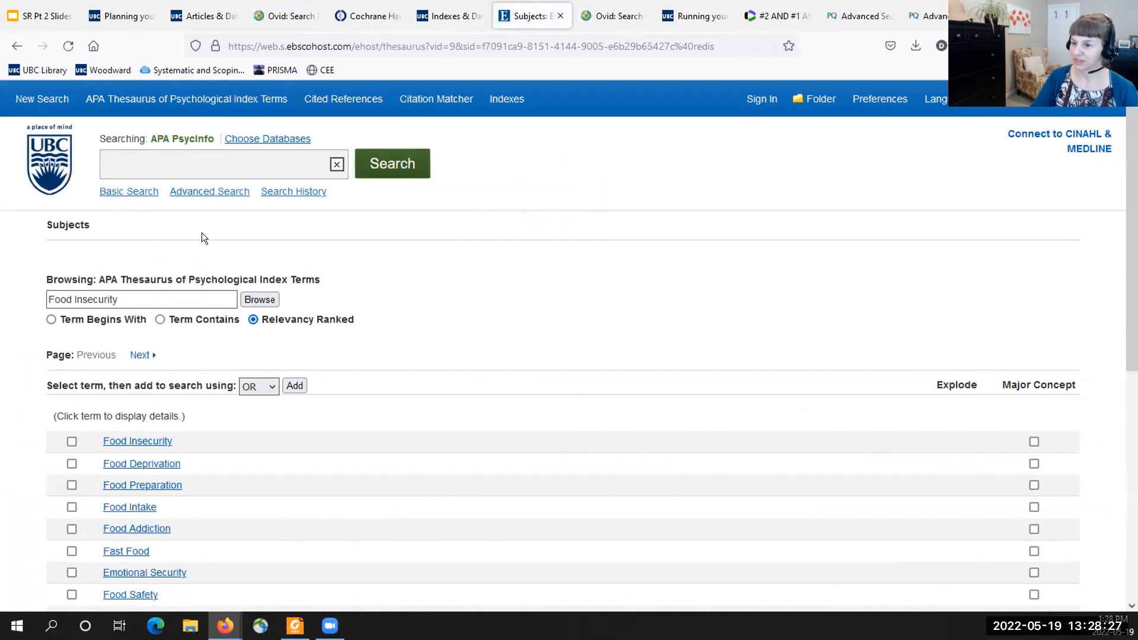
# - Add the thesaurus term Food Insecurity to the search and run the subject search
pyautogui.scroll(-3, 77, 388)
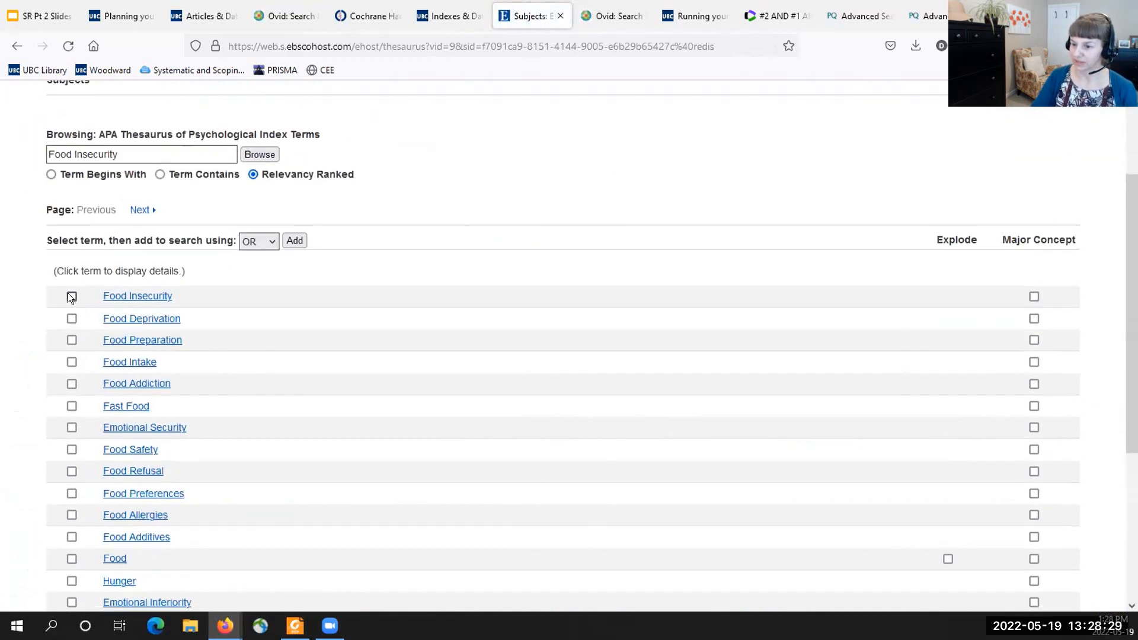
pyautogui.click(295, 240)
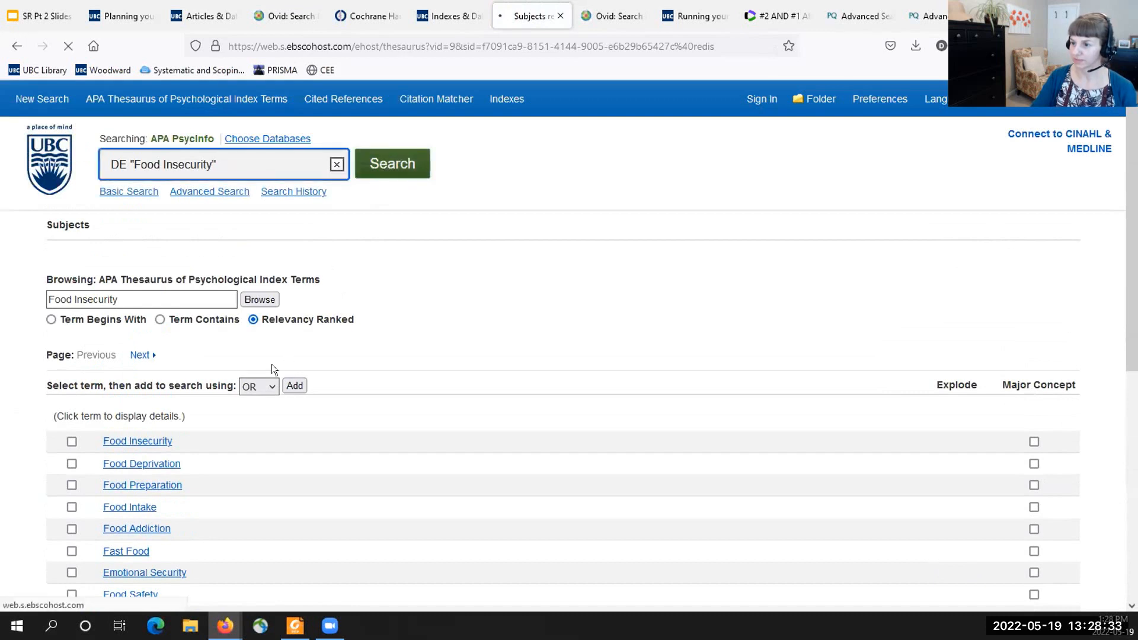
pyautogui.press('Return')
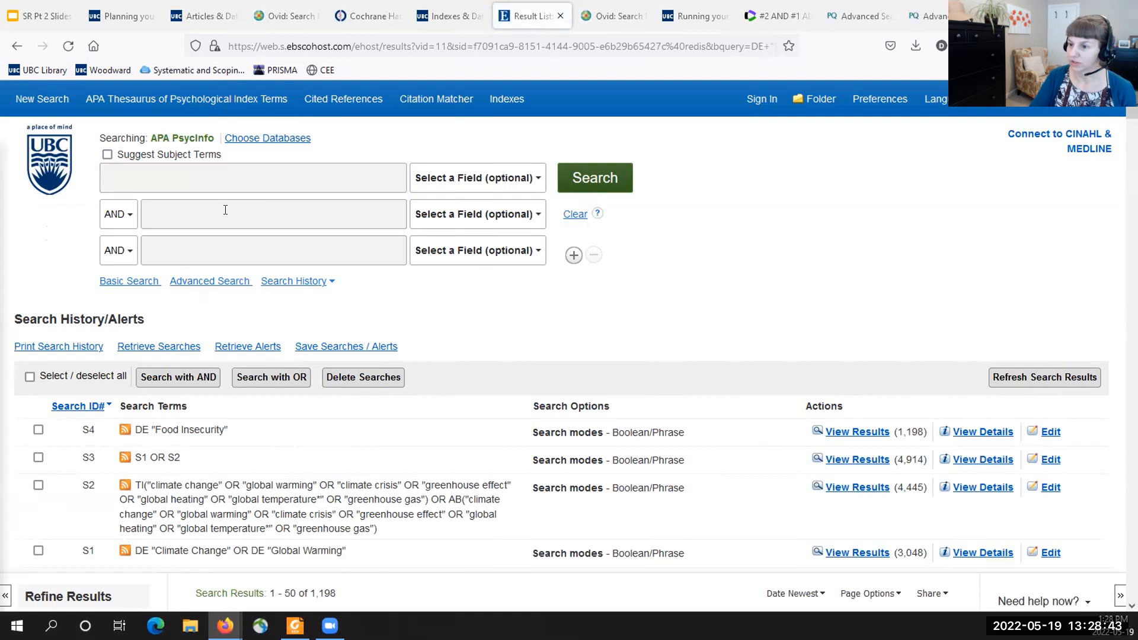
# - Paste the food security N3 proximity query into the first two search rows, set to TI Title and AB Abstract and joined with OR
pyautogui.click(216, 178)
pyautogui.hotkey('ctrl', 'v')
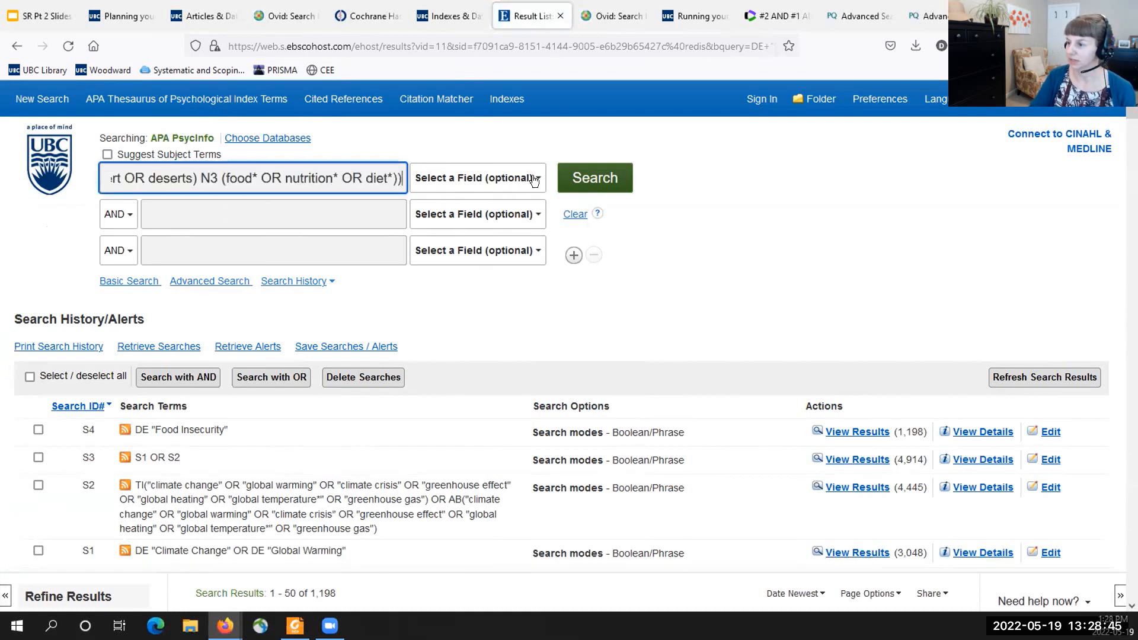
pyautogui.click(508, 180)
pyautogui.click(439, 243)
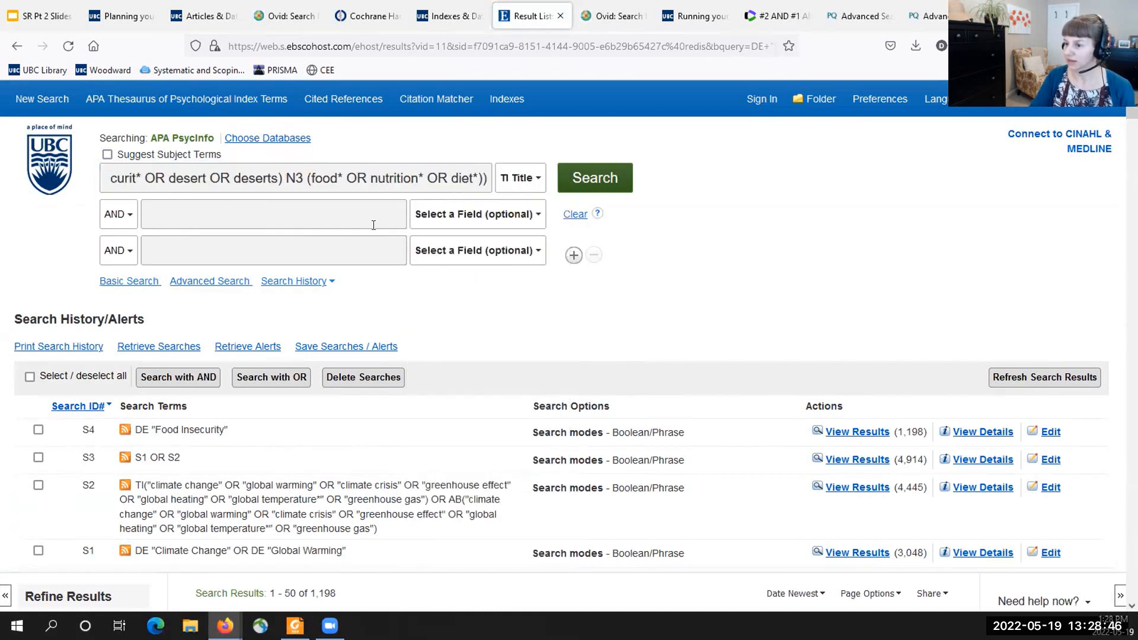
pyautogui.click(126, 215)
pyautogui.click(116, 256)
pyautogui.click(160, 212)
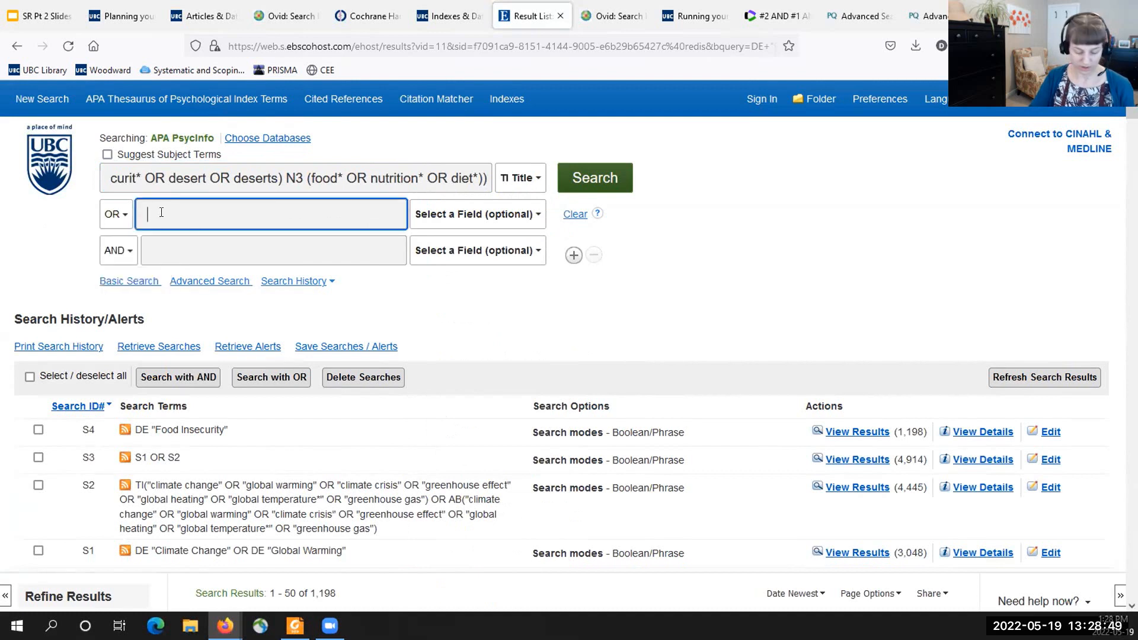
pyautogui.hotkey('ctrl', 'v')
pyautogui.click(533, 215)
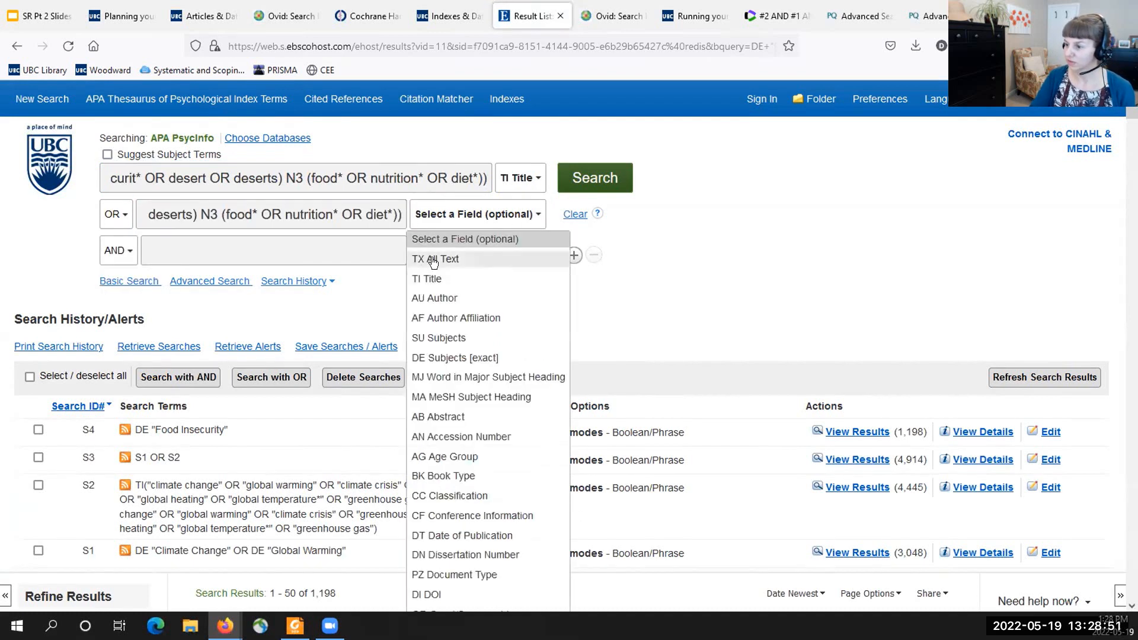
pyautogui.click(431, 417)
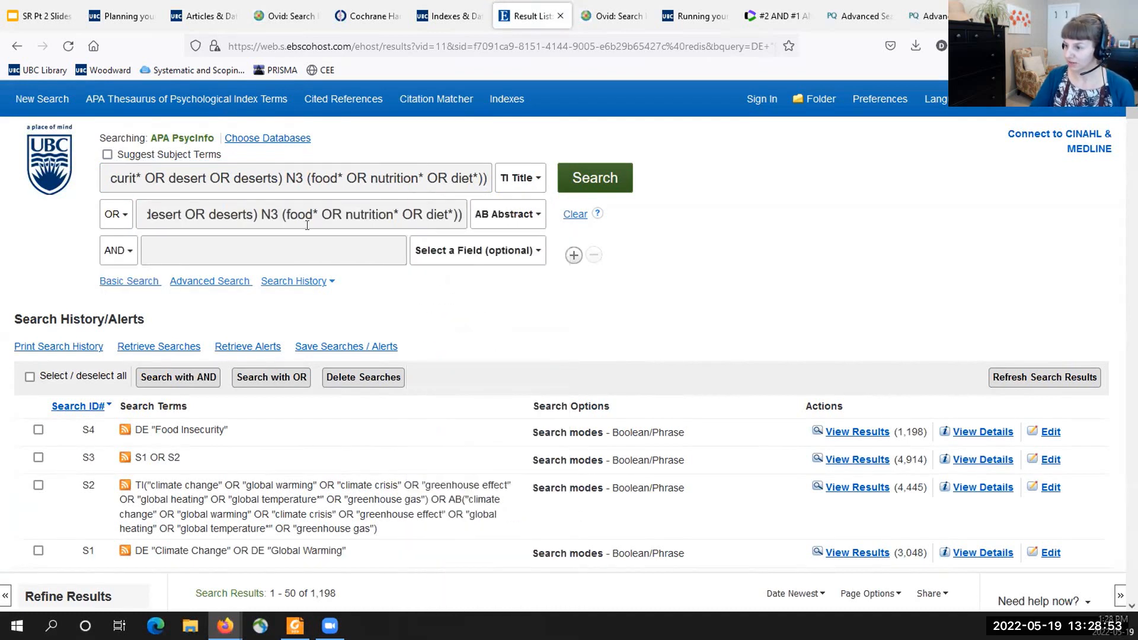
# - Add the same food security query in the third row with OR, limited to KW Keywords, and run the search
pyautogui.click(119, 250)
pyautogui.click(113, 293)
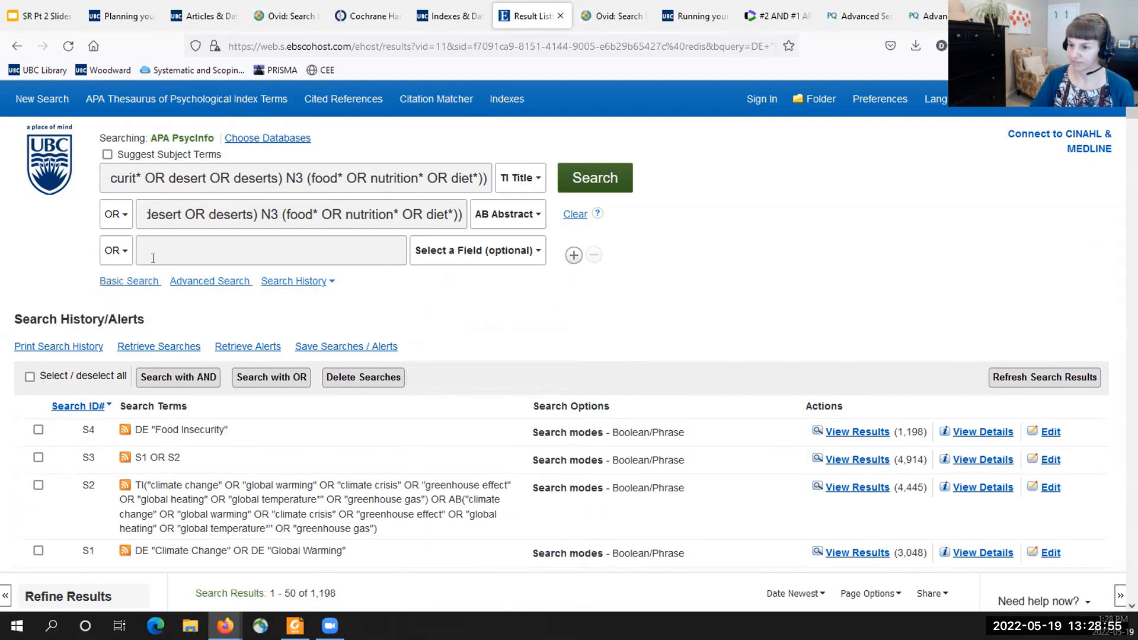
pyautogui.click(156, 252)
pyautogui.write('deserts) N3 (food* OR nutrition* OR diet*))')
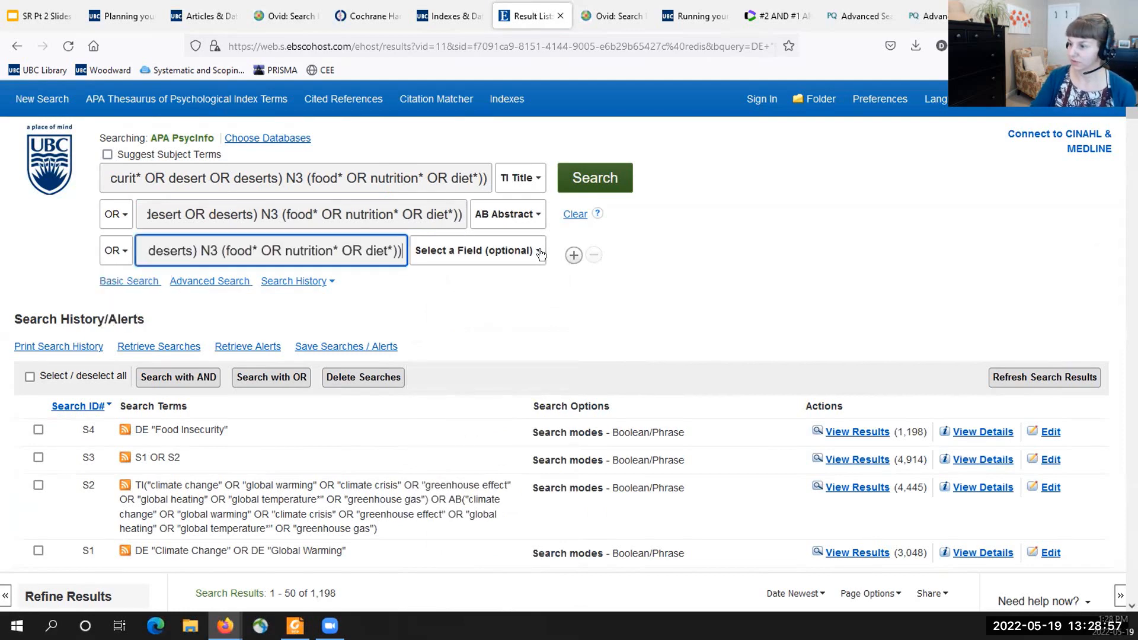
pyautogui.click(471, 250)
pyautogui.scroll(-1, 466, 406)
pyautogui.scroll(-4, 468, 407)
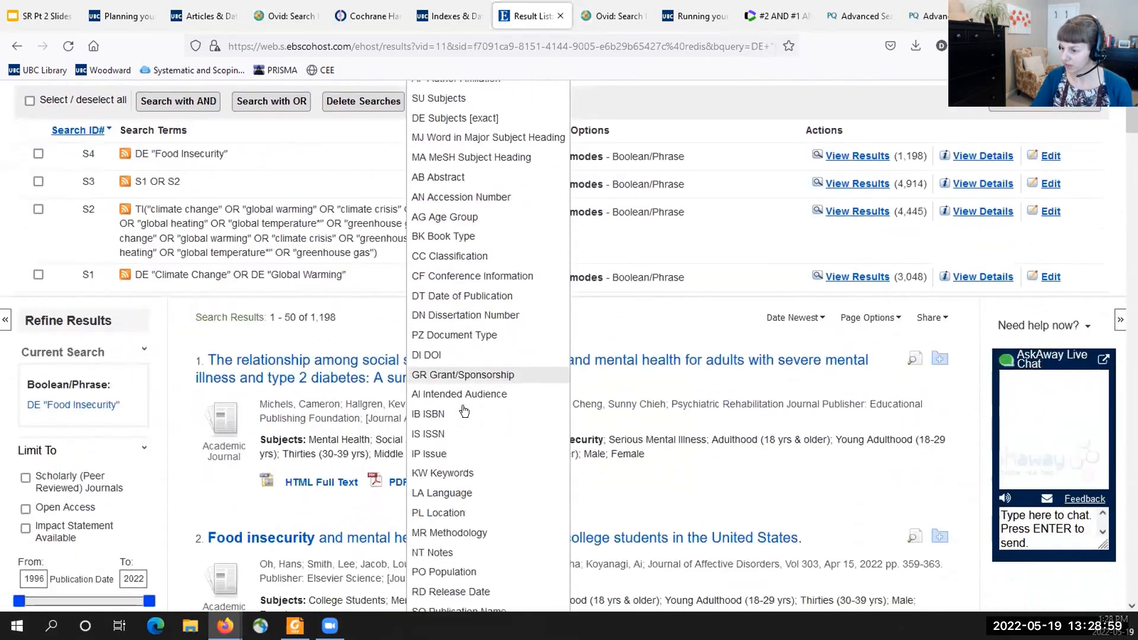
pyautogui.click(440, 388)
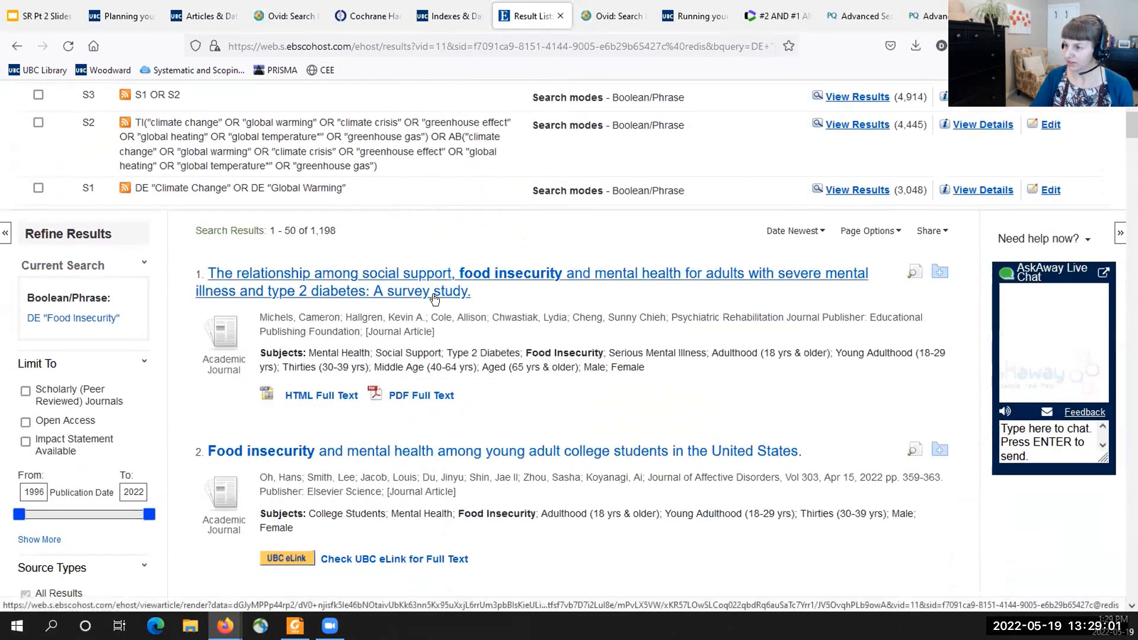
pyautogui.scroll(5, 436, 332)
pyautogui.click(574, 175)
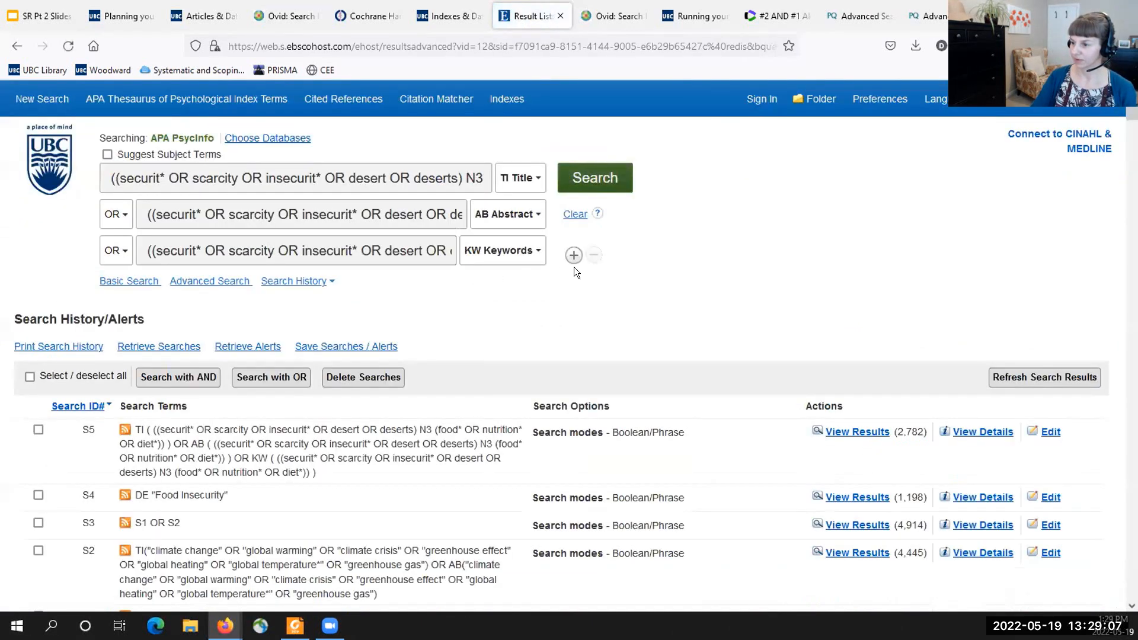
# - Clear the search form and highlight the N3 operator and the KW tag in the S5 line of the history
pyautogui.click(574, 214)
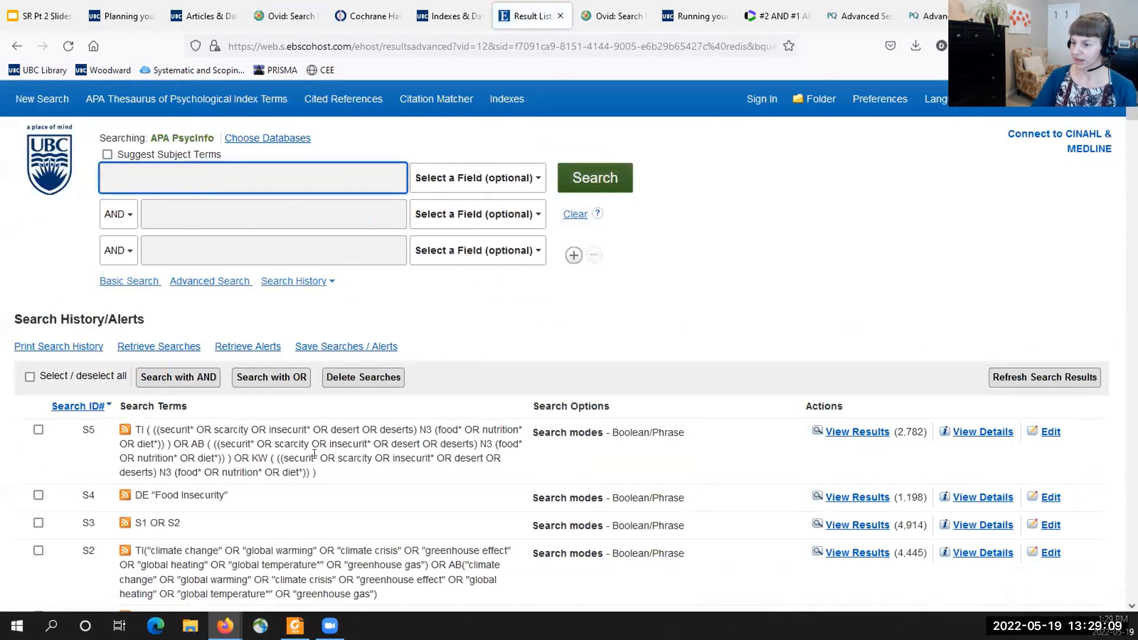
pyautogui.scroll(-3, 318, 446)
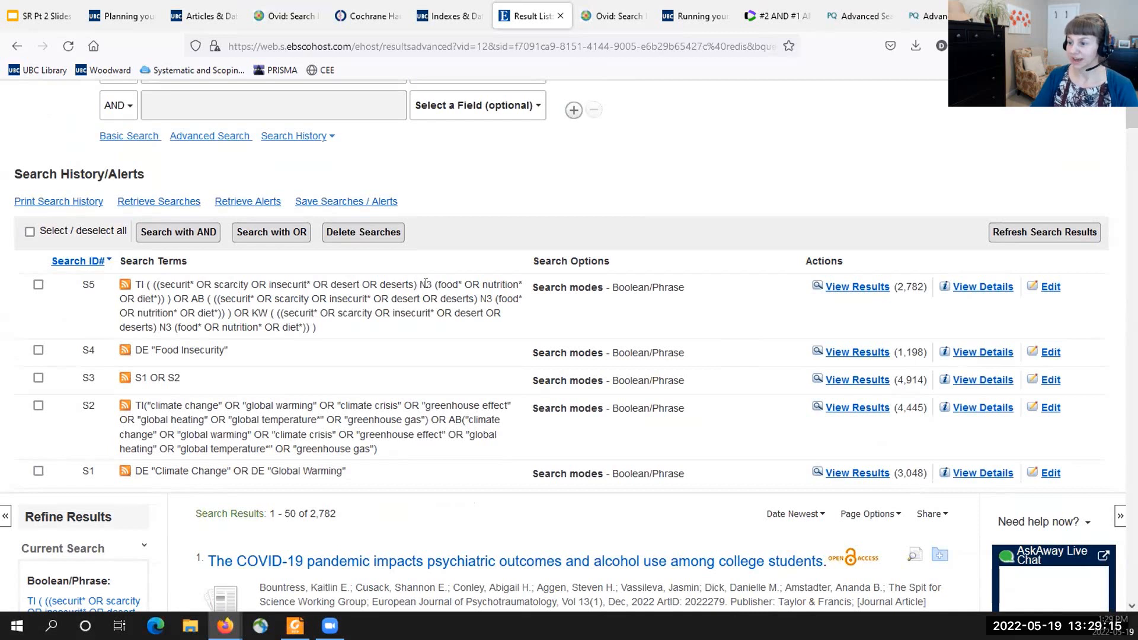
pyautogui.moveTo(419, 285); pyautogui.dragTo(429, 285)
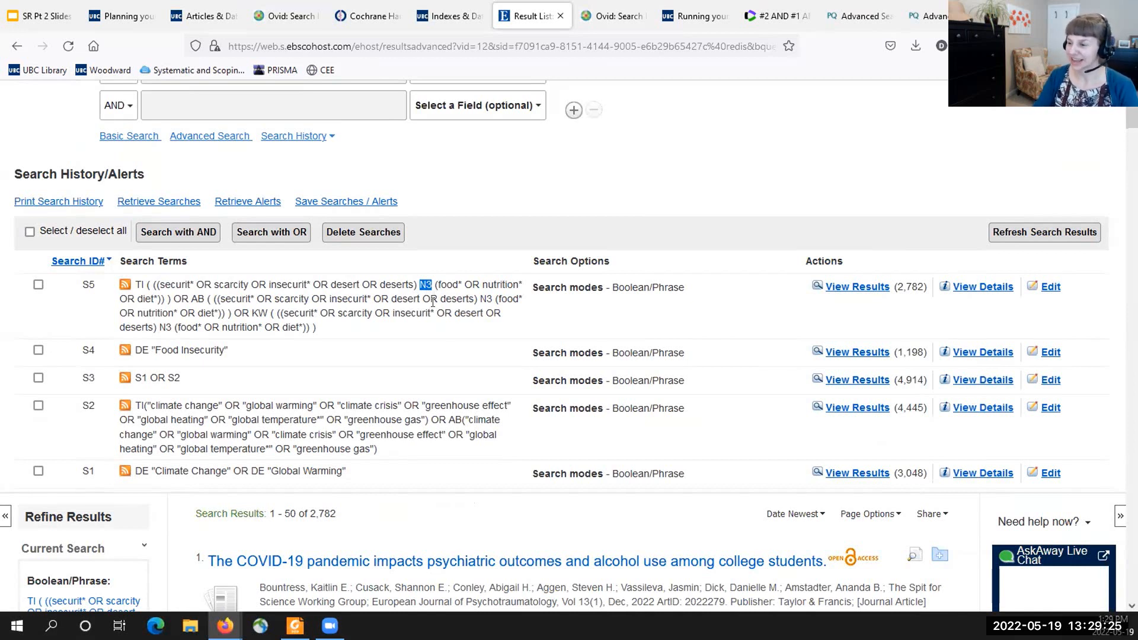
pyautogui.doubleClick(258, 312)
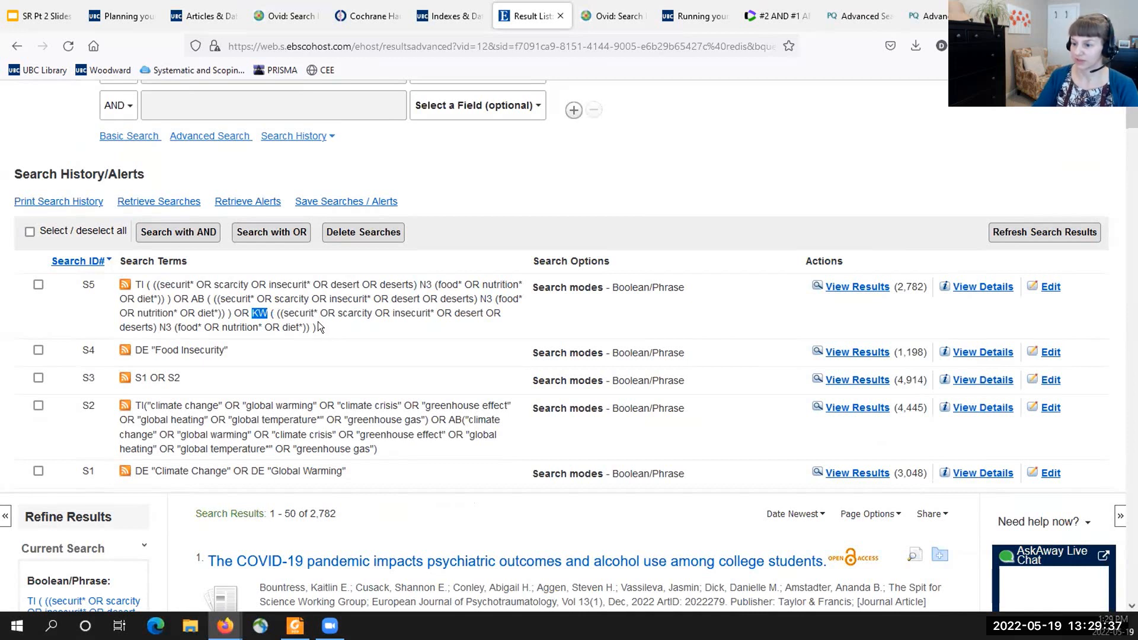
# - Combine the food insecurity searches S4 and S5 with OR
pyautogui.click(37, 285)
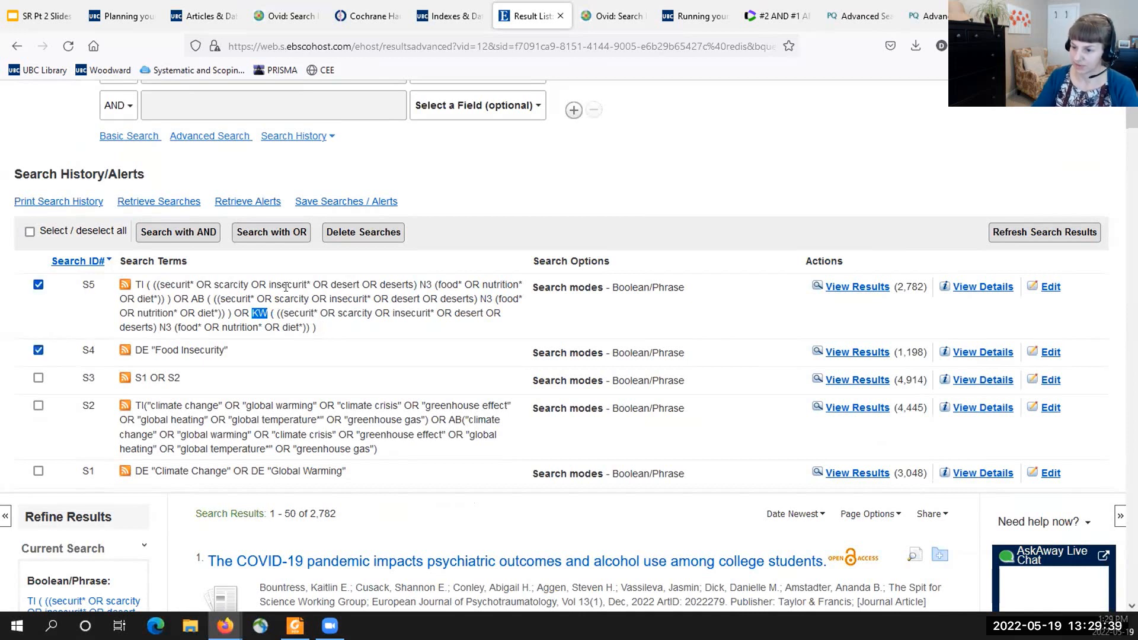
pyautogui.click(283, 233)
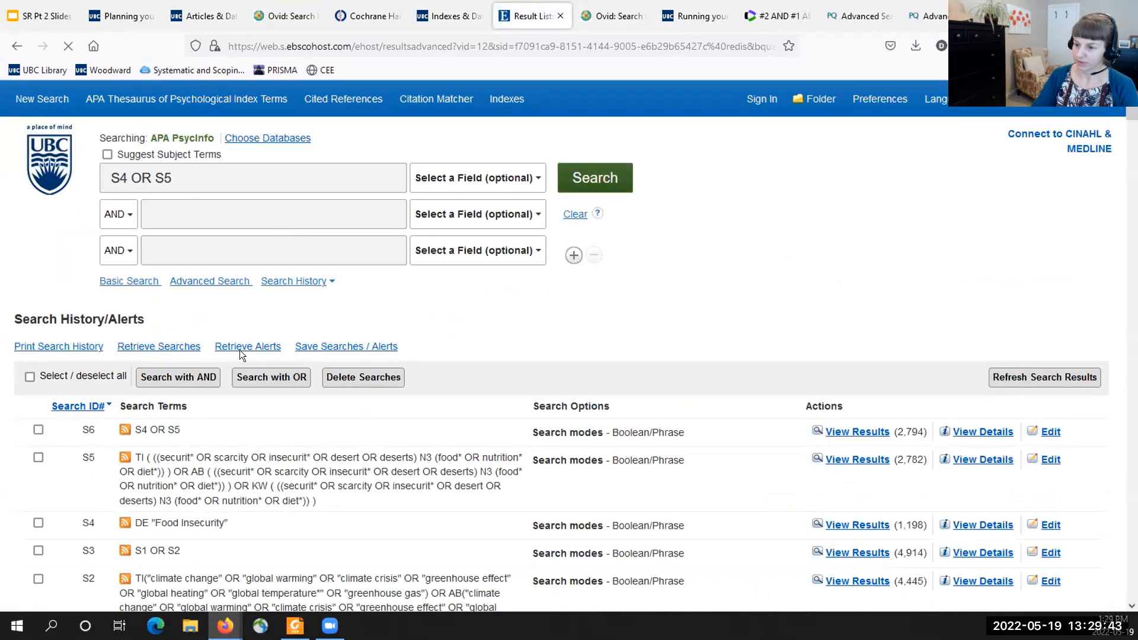
# - Combine the concept searches S3 and S6 with AND, and view the results of the combined search
pyautogui.scroll(-1, 166, 337)
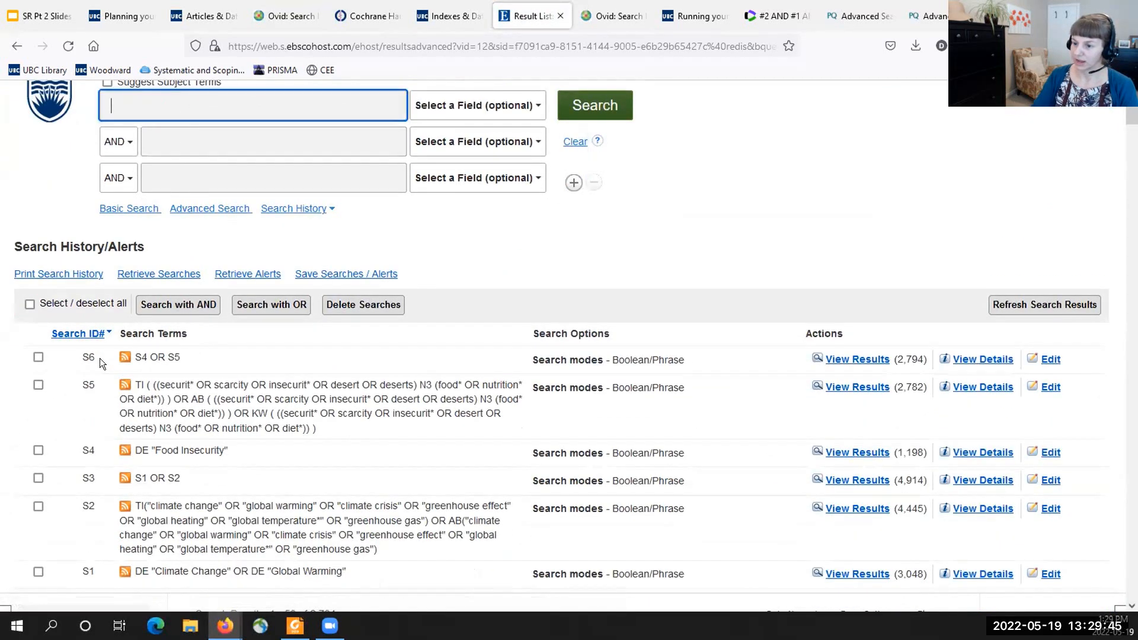
pyautogui.click(37, 356)
pyautogui.click(37, 478)
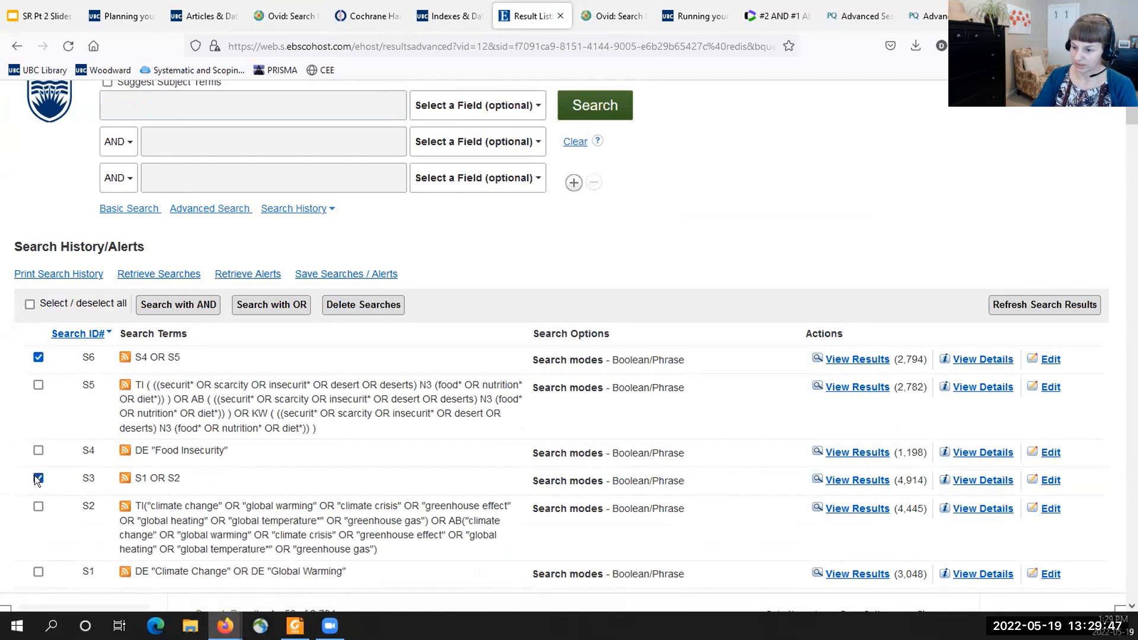
pyautogui.click(193, 304)
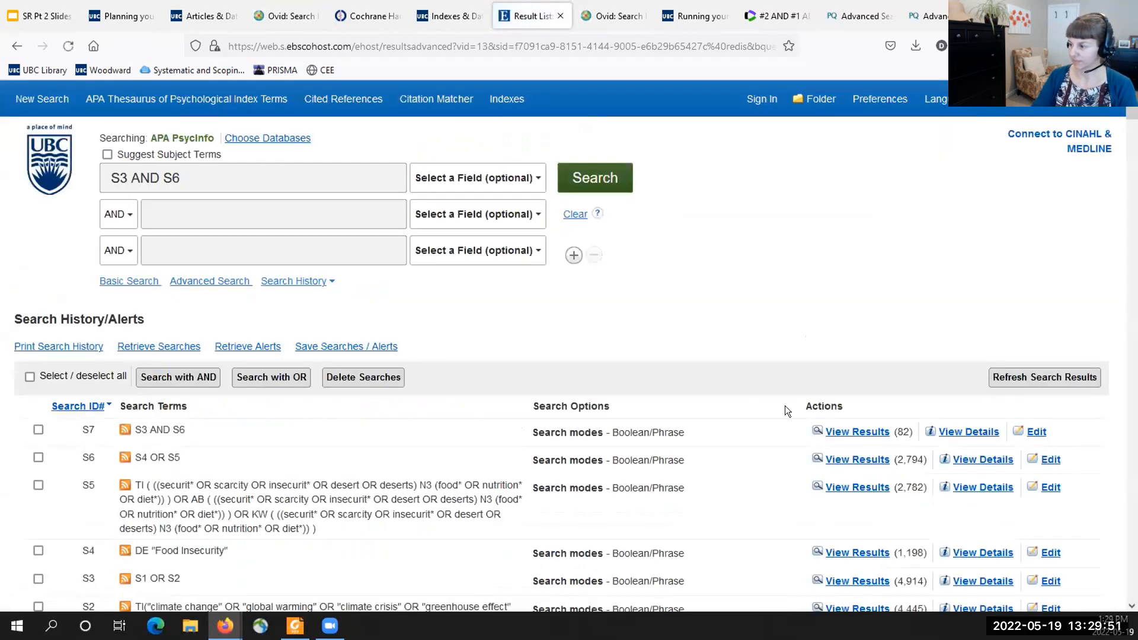
pyautogui.click(859, 432)
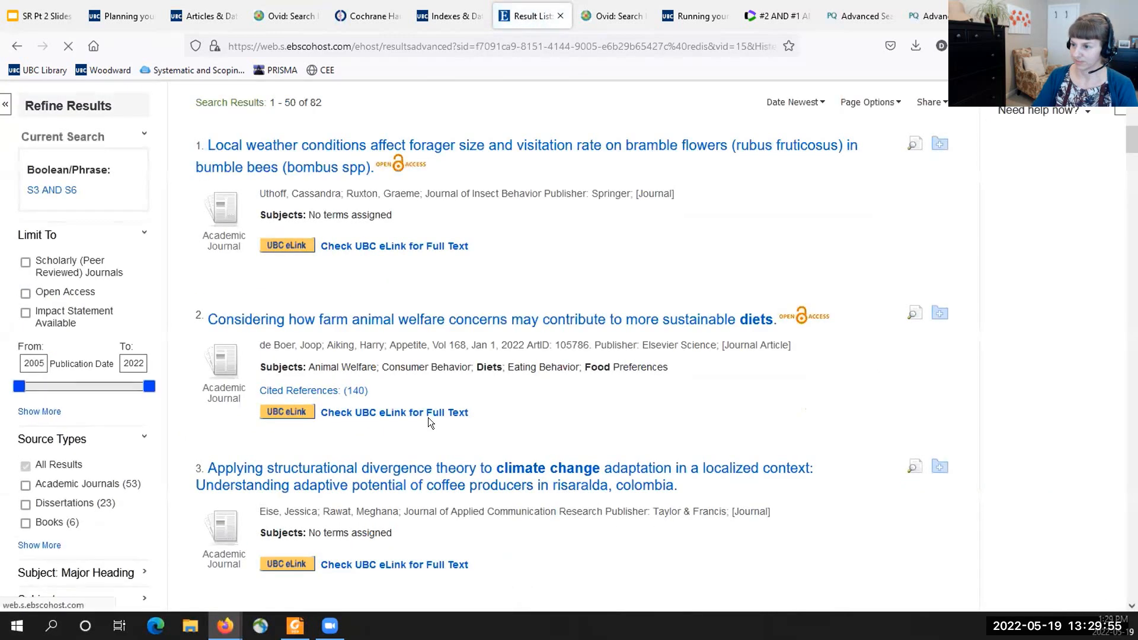
pyautogui.scroll(5, 428, 418)
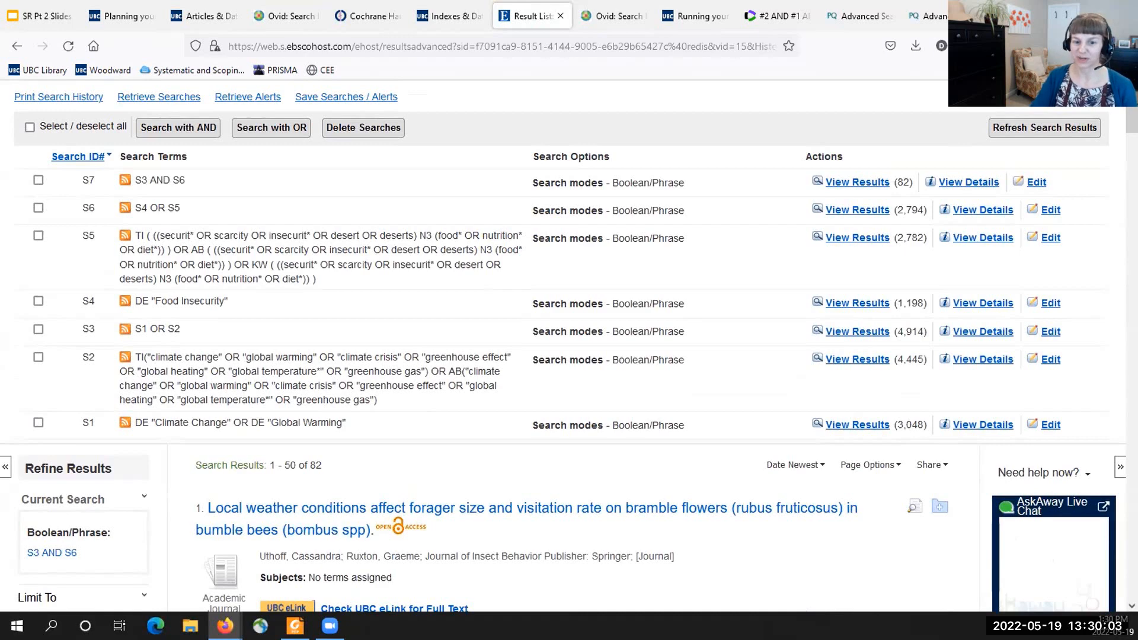
# - Switch to ProQuest's Agricultural & Environmental Science Collection and paste the ti,ab,su climate change query, from "climate change" to "greenhouse gas", into the first row
pyautogui.click(853, 17)
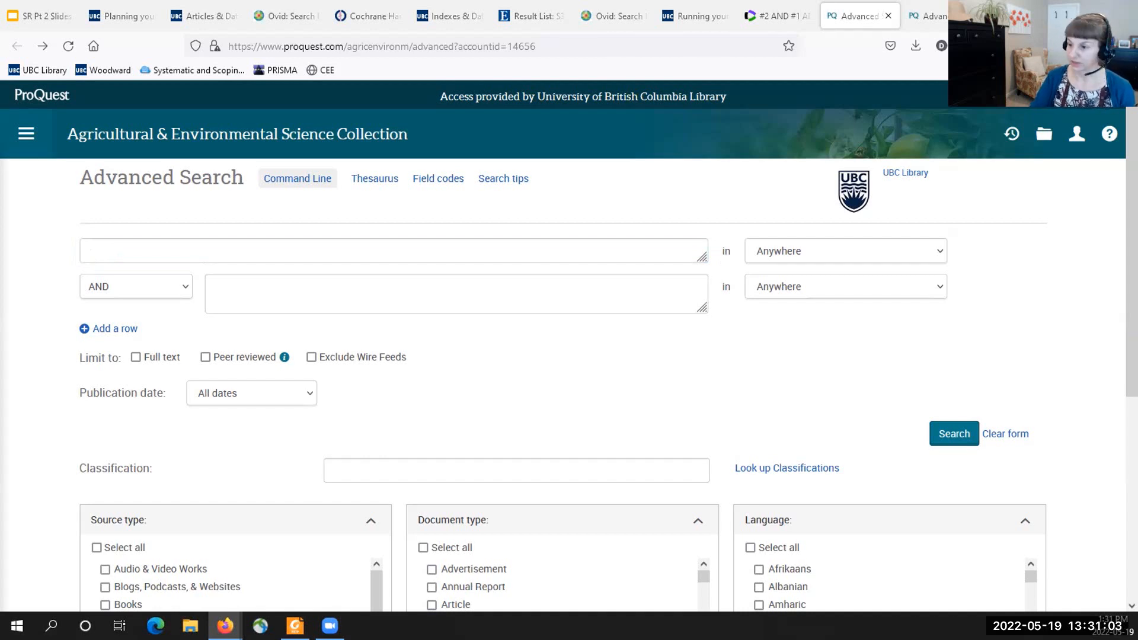
pyautogui.click(244, 247)
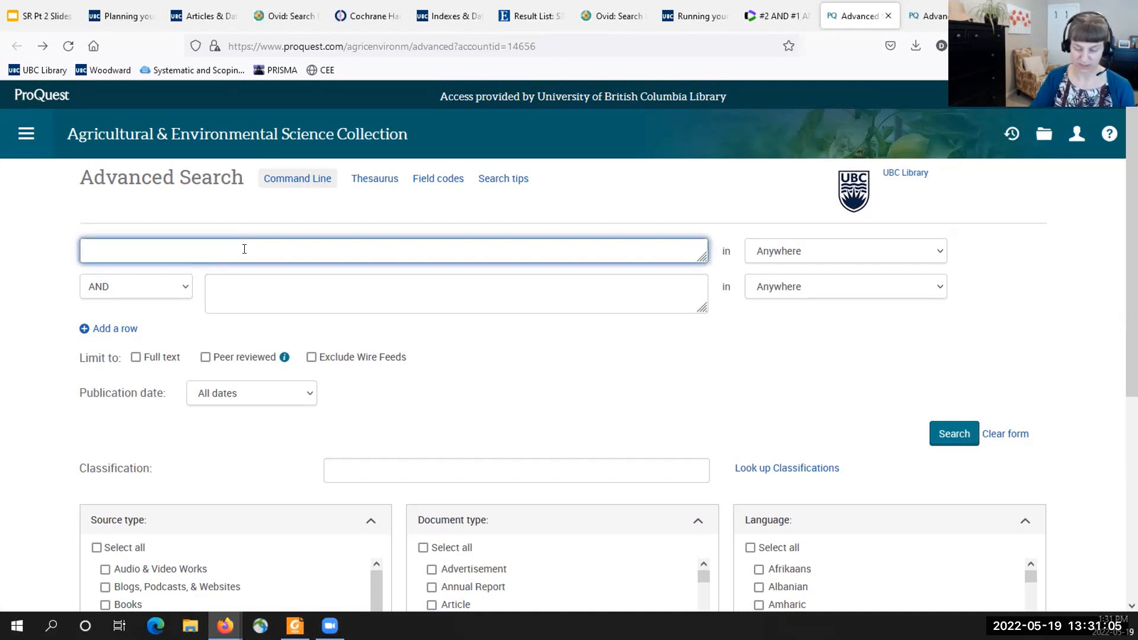
pyautogui.write('ti,ab,su("climate change" OR "global warming" OR "climate crisis" OR "greenhouse effect" OR "global heating" OR "global temperature*" OR "greenhouse gas")')
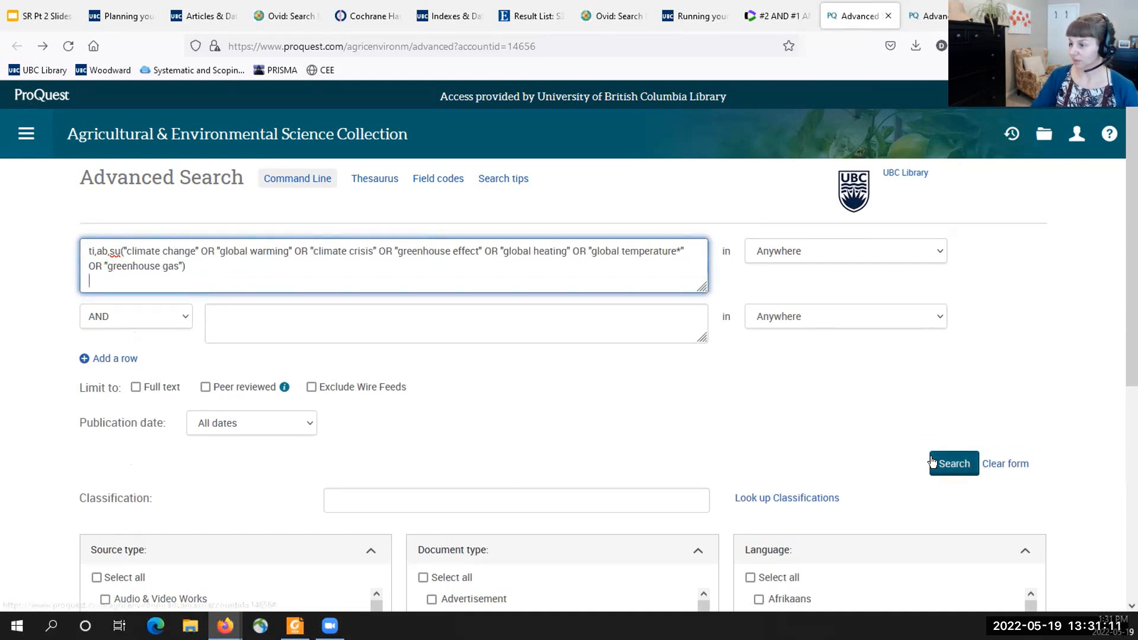
# - Paste ti,ab,su((securit* OR scarcity OR insecurit* OR desert OR deserts) NEAR/3 (food* OR nutrition* OR diet*)) into the second search row
pyautogui.click(303, 338)
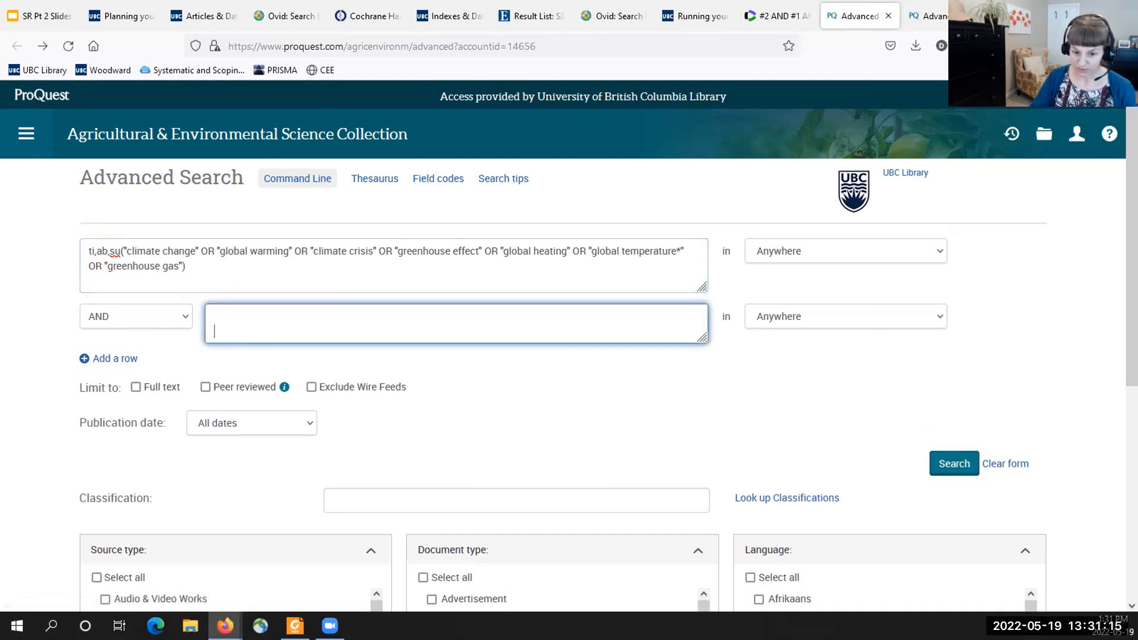
pyautogui.click(201, 314)
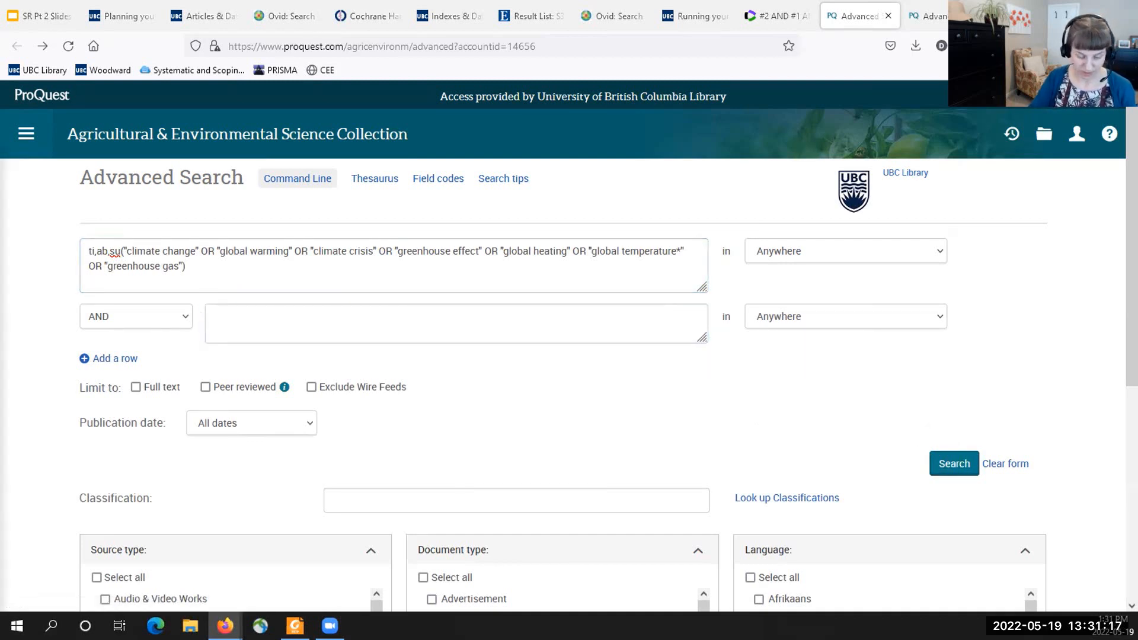
pyautogui.click(305, 320)
pyautogui.write('ti,ab,su((securit* OR scarcity OR insecurit* OR desert OR deserts) NEAR/3 (food* OR nutrition* OR diet*))')
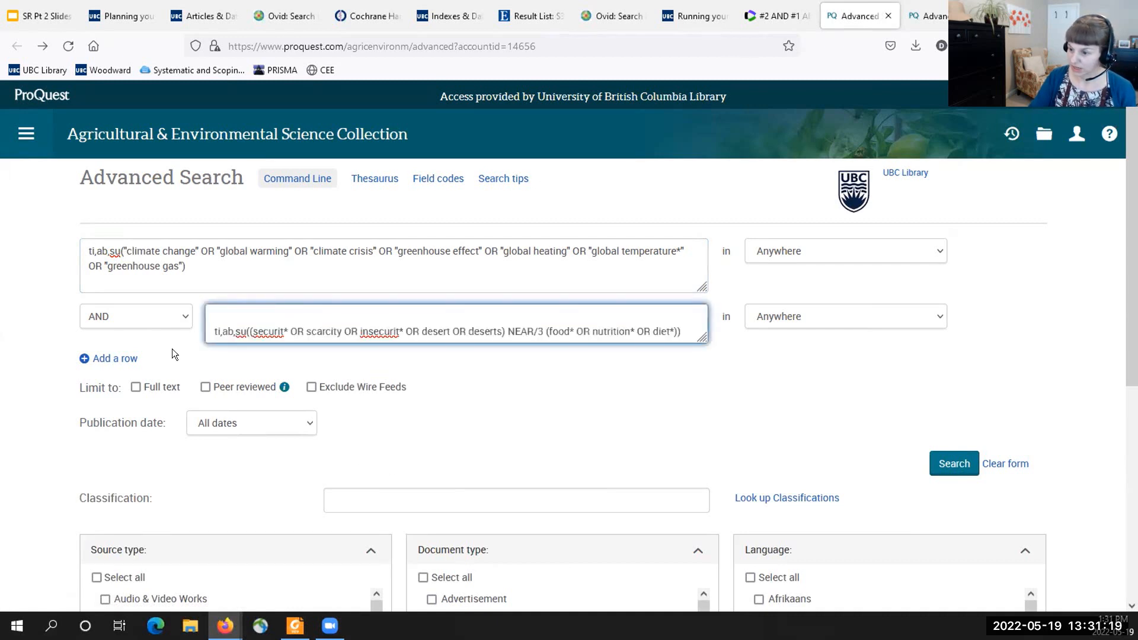
# - Add a third search row and paste ti,ab,su(law or justice or legal or court*) into it
pyautogui.click(127, 359)
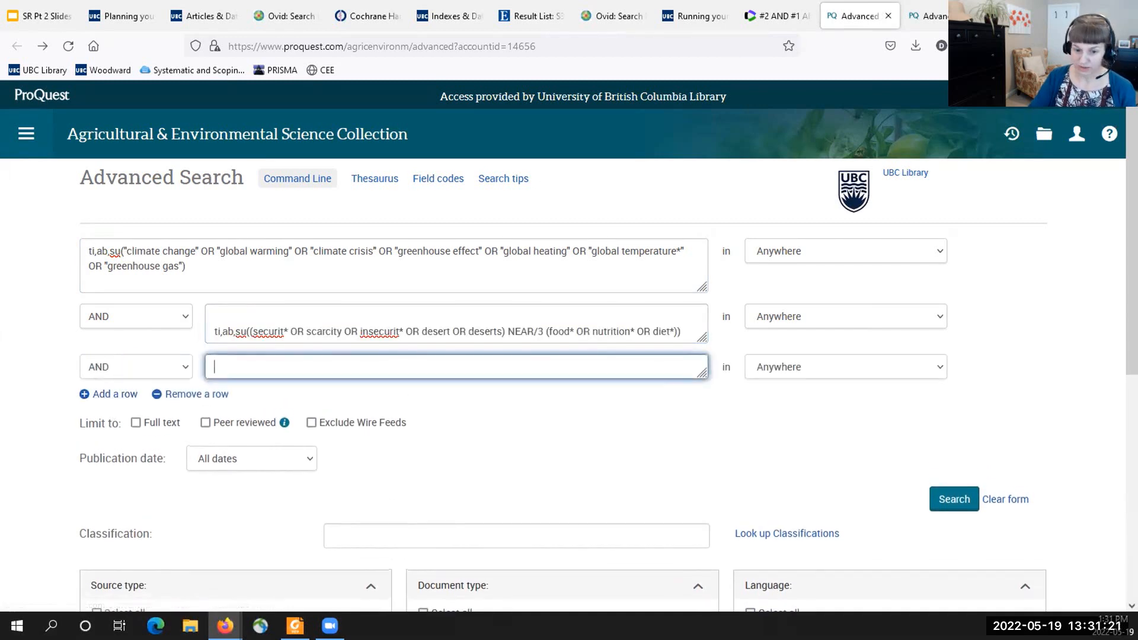
pyautogui.hotkey('alt', 'Tab')
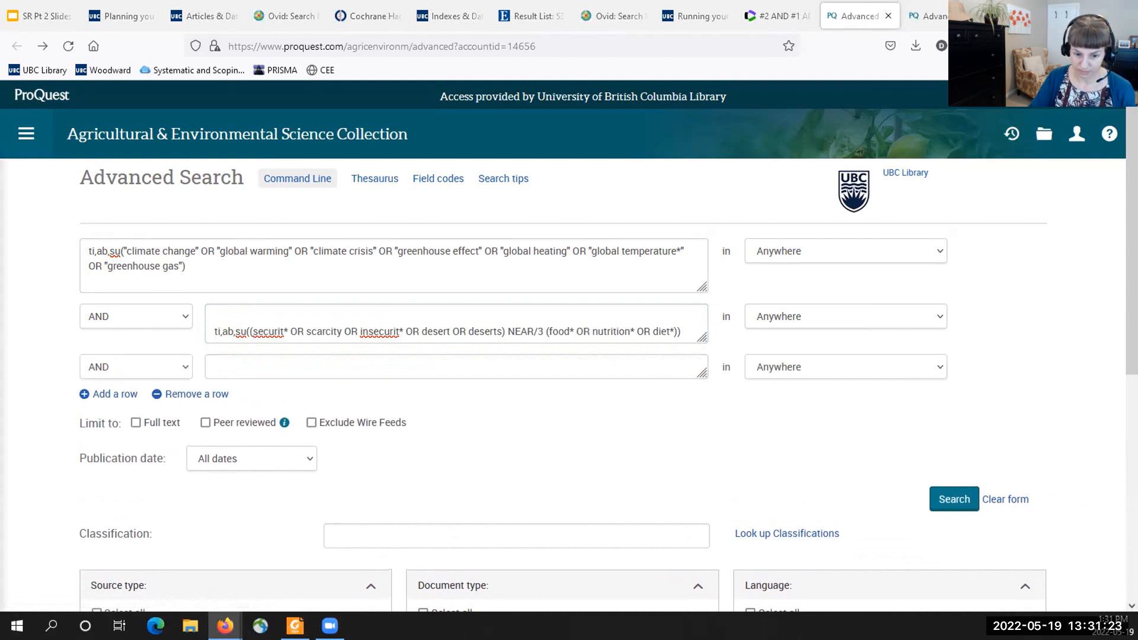
pyautogui.click(343, 363)
pyautogui.write('ti,ab,su(law or justice or legal or court*)')
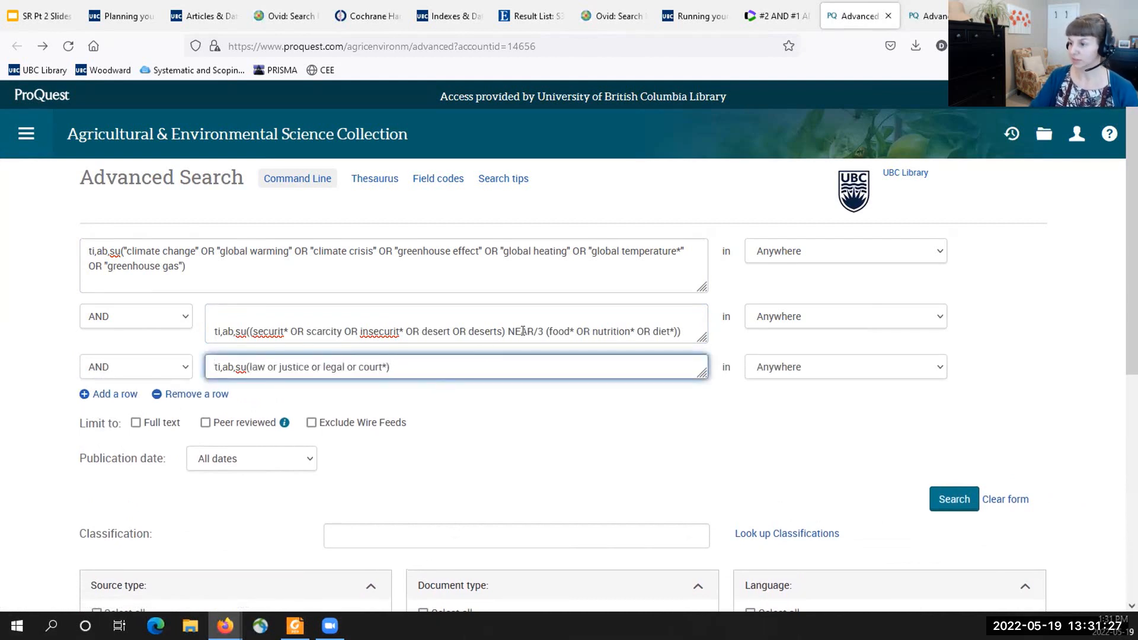
# - Highlight the NEAR/3 operator in the food security query and the quoted phrase "climate change" in the first row
pyautogui.moveTo(542, 331); pyautogui.dragTo(508, 330)
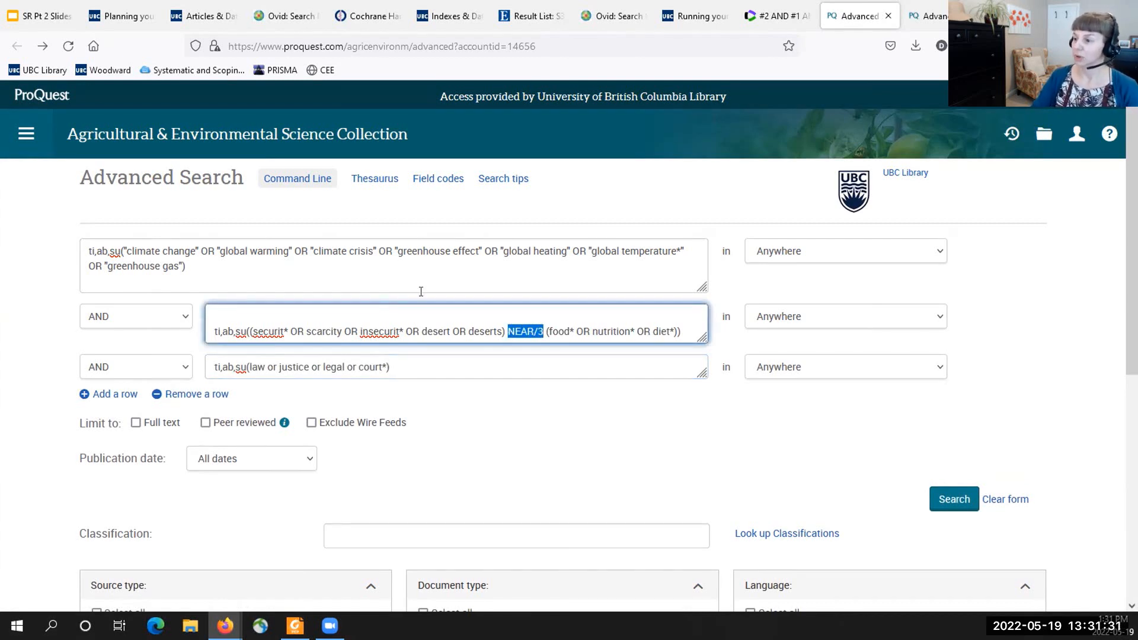
pyautogui.moveTo(197, 251); pyautogui.dragTo(123, 252)
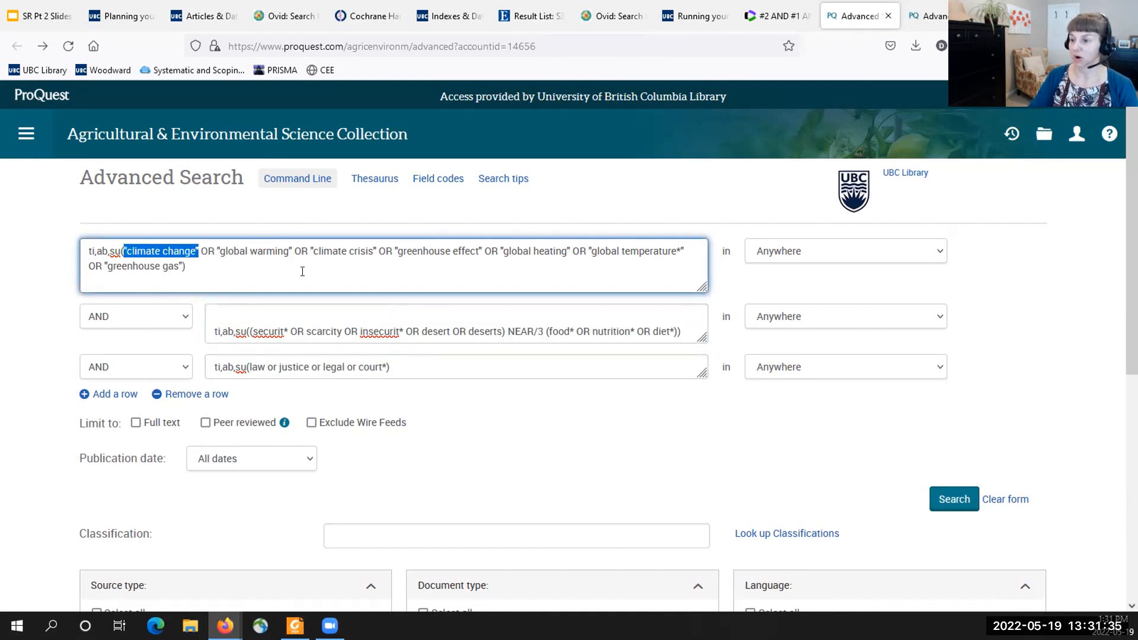
pyautogui.click(142, 259)
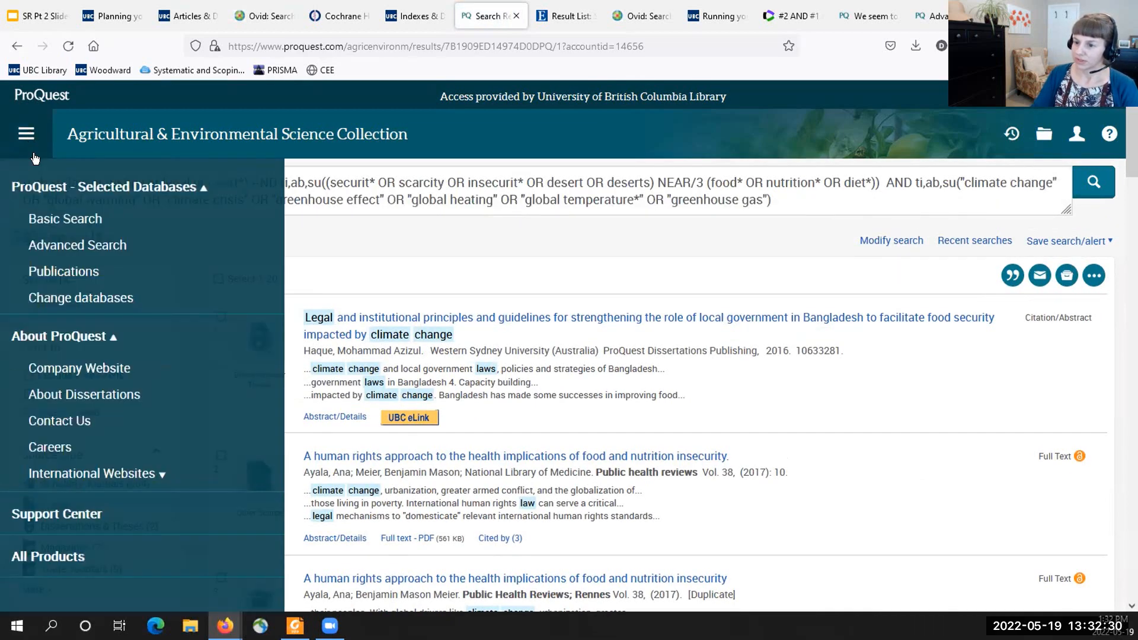
# - Return to the advanced search form, view the list of available thesauri, and close it
pyautogui.click(71, 245)
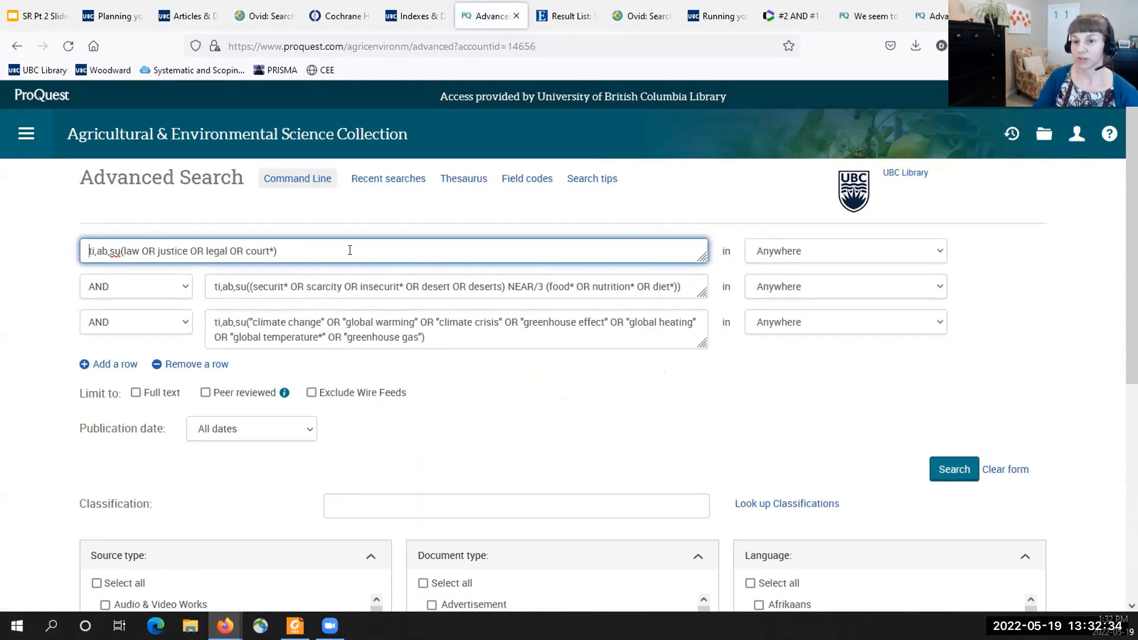
pyautogui.click(454, 180)
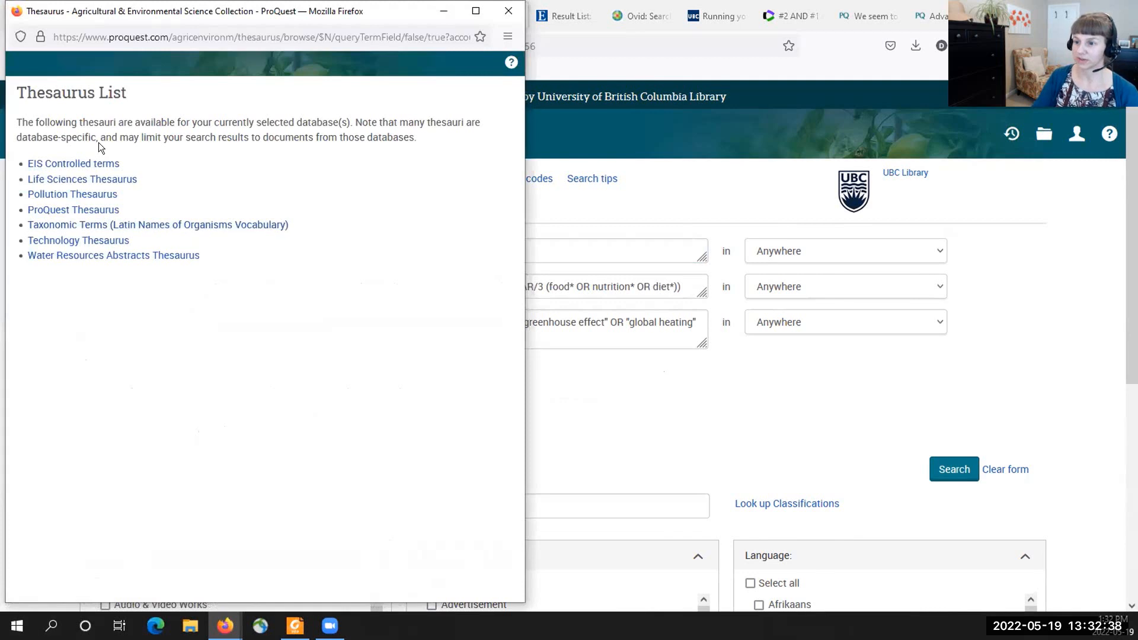
pyautogui.click(495, 10)
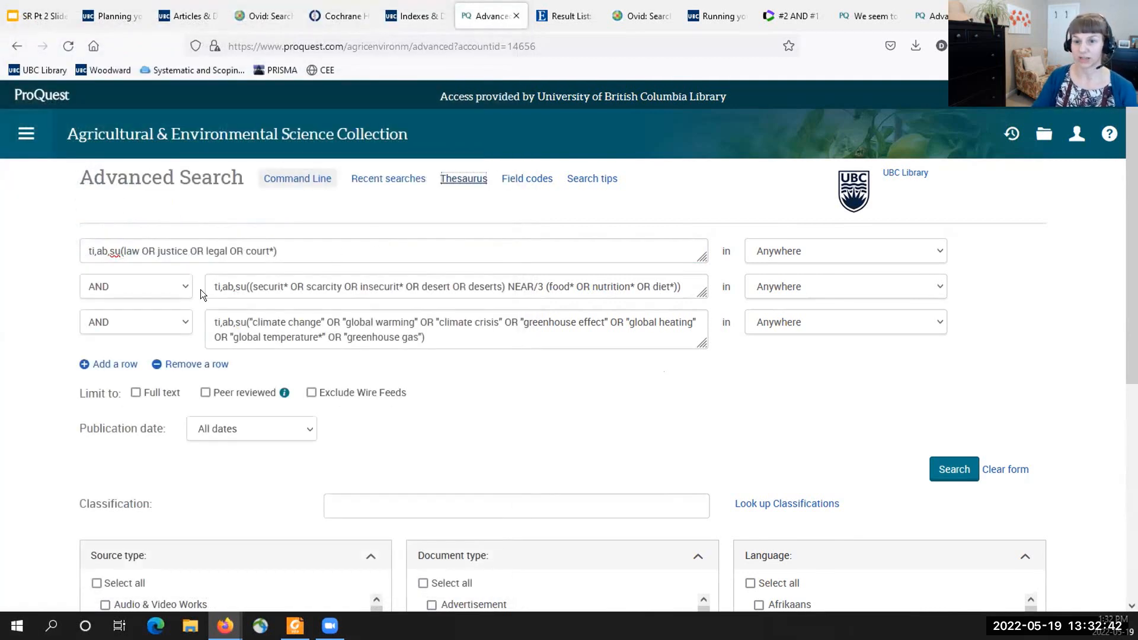
# - Highlight the su field code in the law query and the ti,ab,su field codes in the food security query
pyautogui.doubleClick(114, 250)
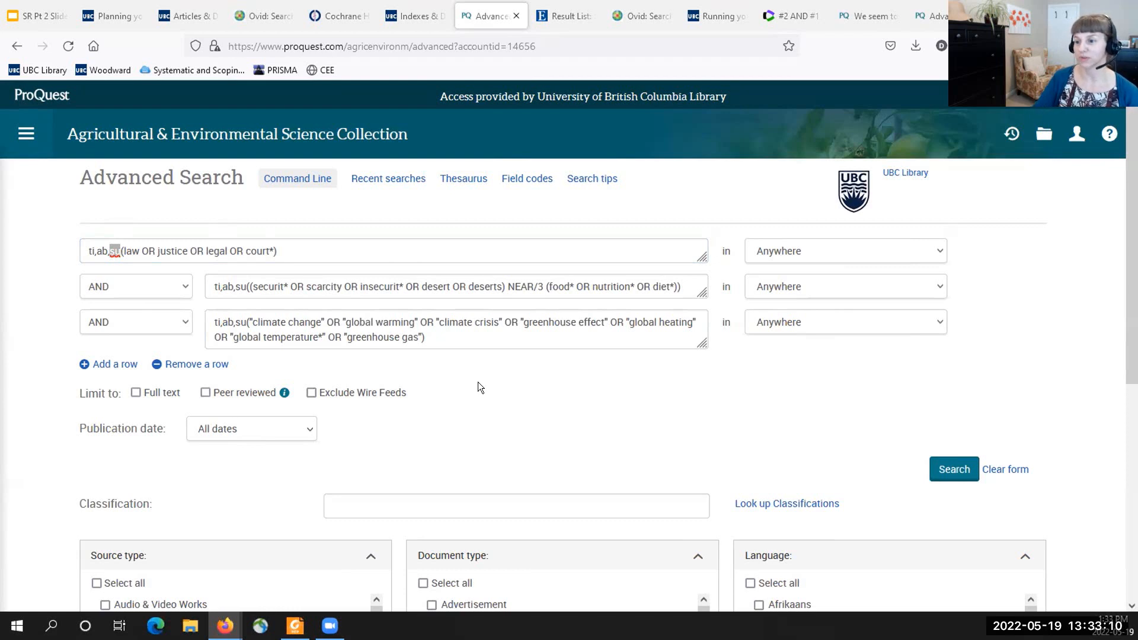
pyautogui.moveTo(214, 287); pyautogui.dragTo(247, 287)
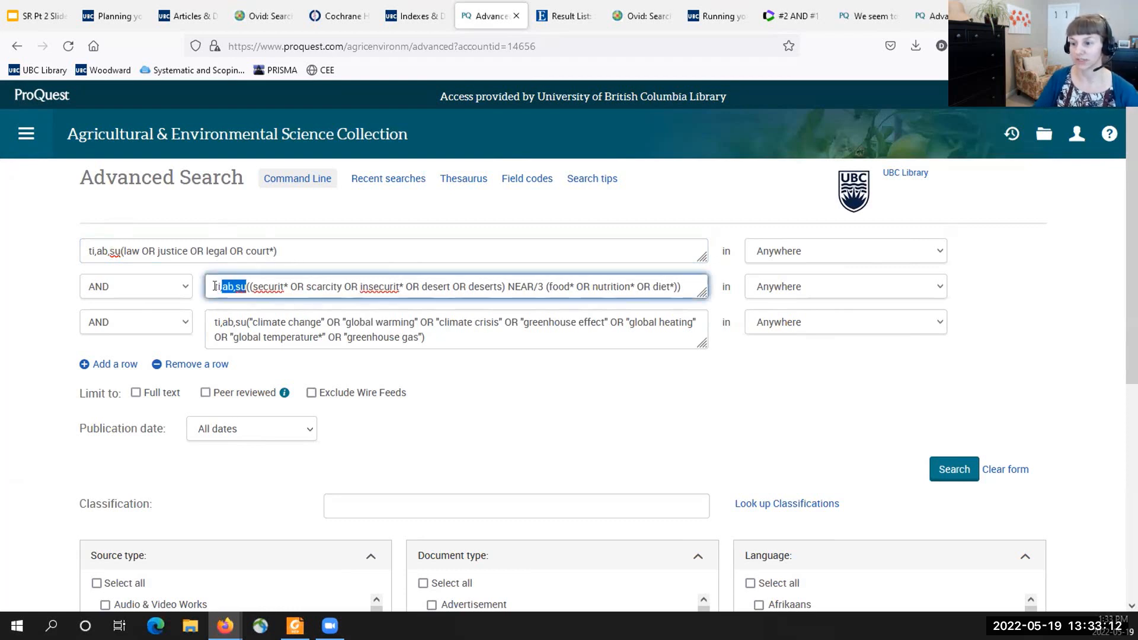
pyautogui.click(293, 249)
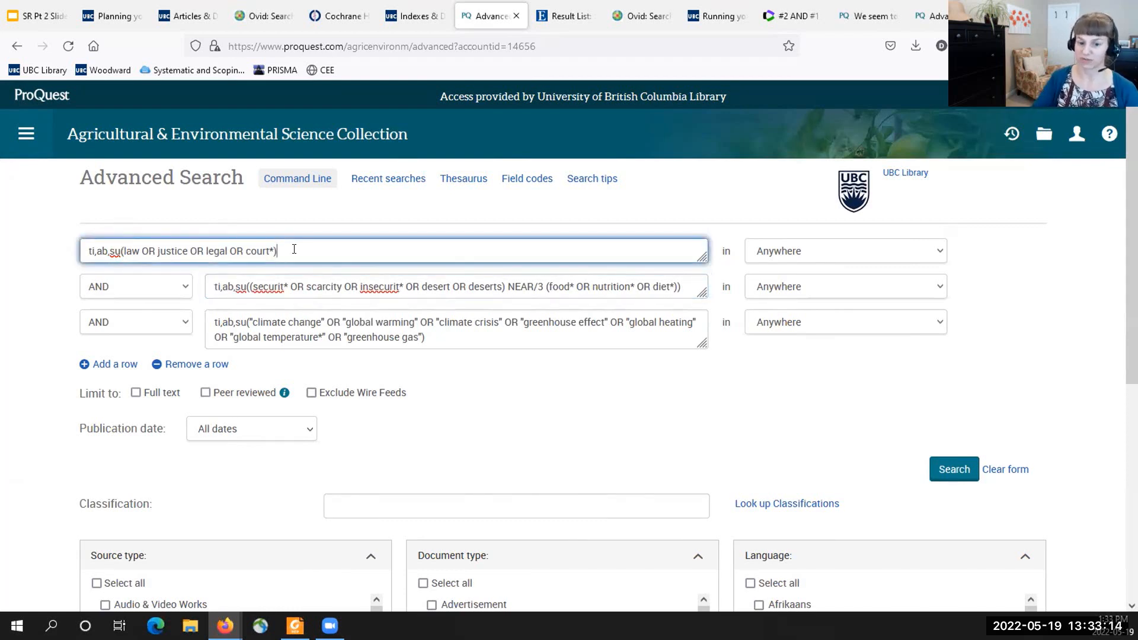
pyautogui.click(296, 210)
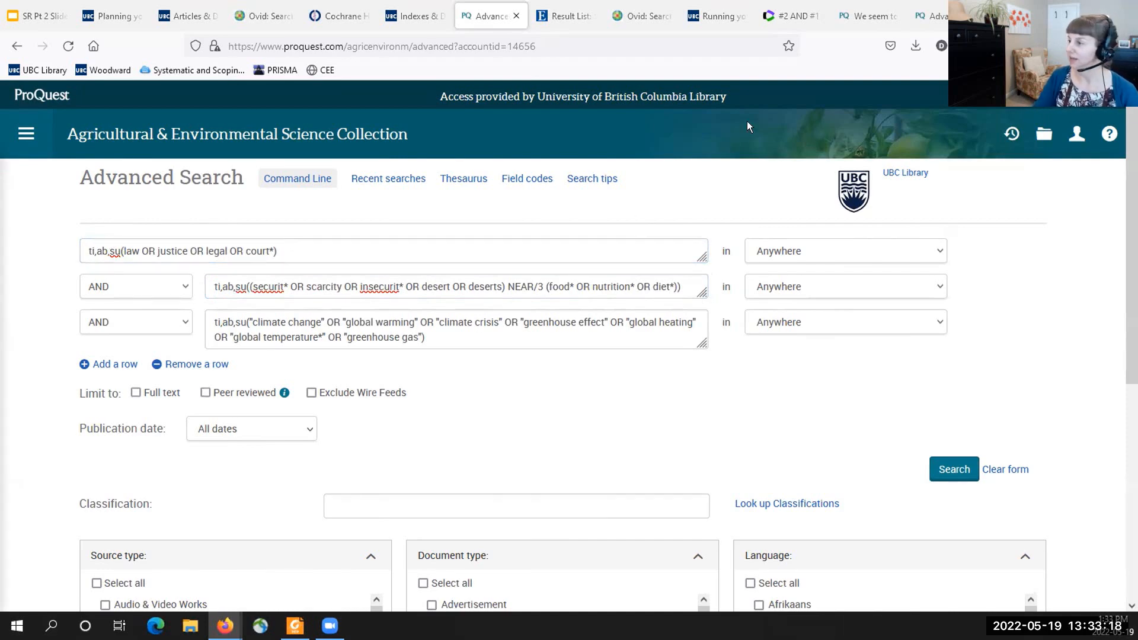
# - Switch to the UBC Library's Indexes & Databases page and search it for "pais"
pyautogui.click(415, 16)
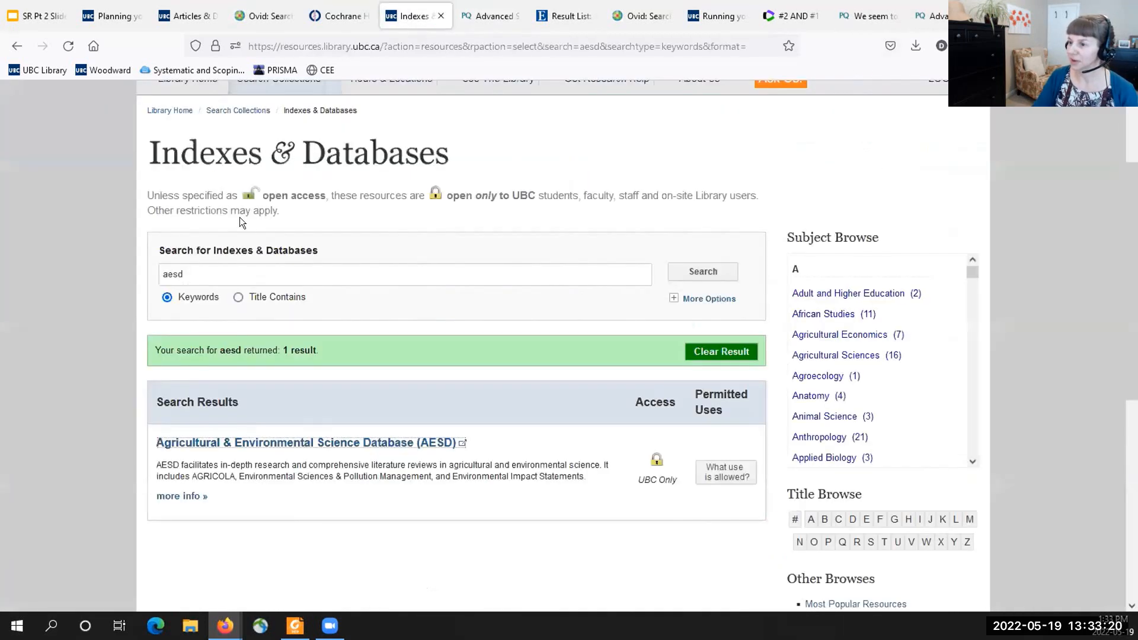
pyautogui.moveTo(201, 274); pyautogui.dragTo(93, 268)
pyautogui.write('pais')
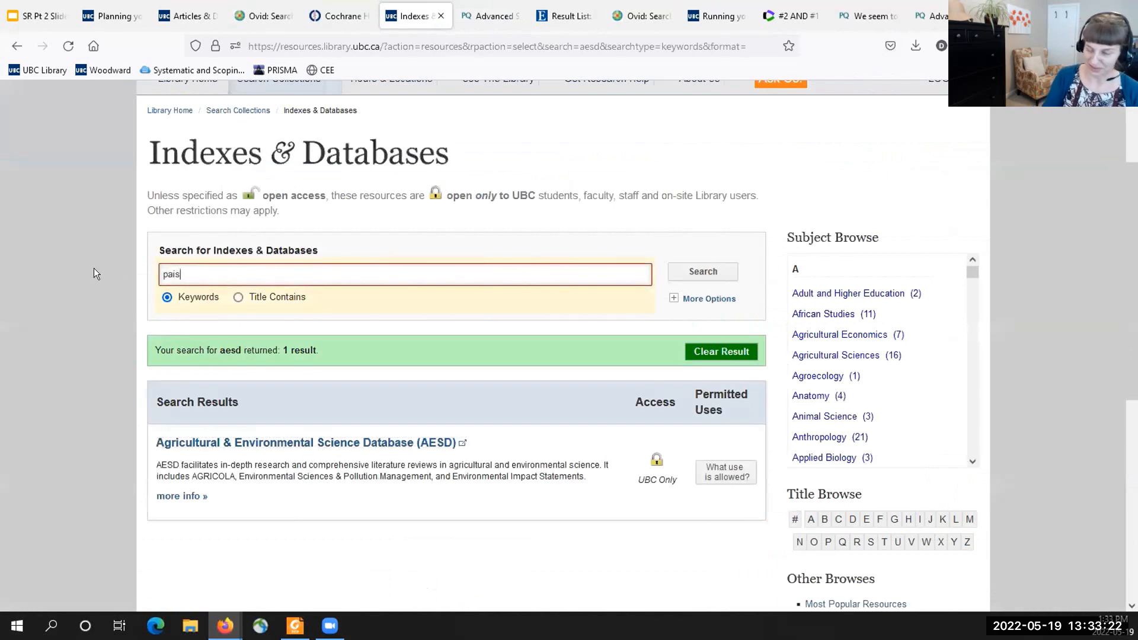
pyautogui.press('Return')
# - Close the two leftover ProQuest pages and open PAIS Index from the library's search results
pyautogui.click(929, 16)
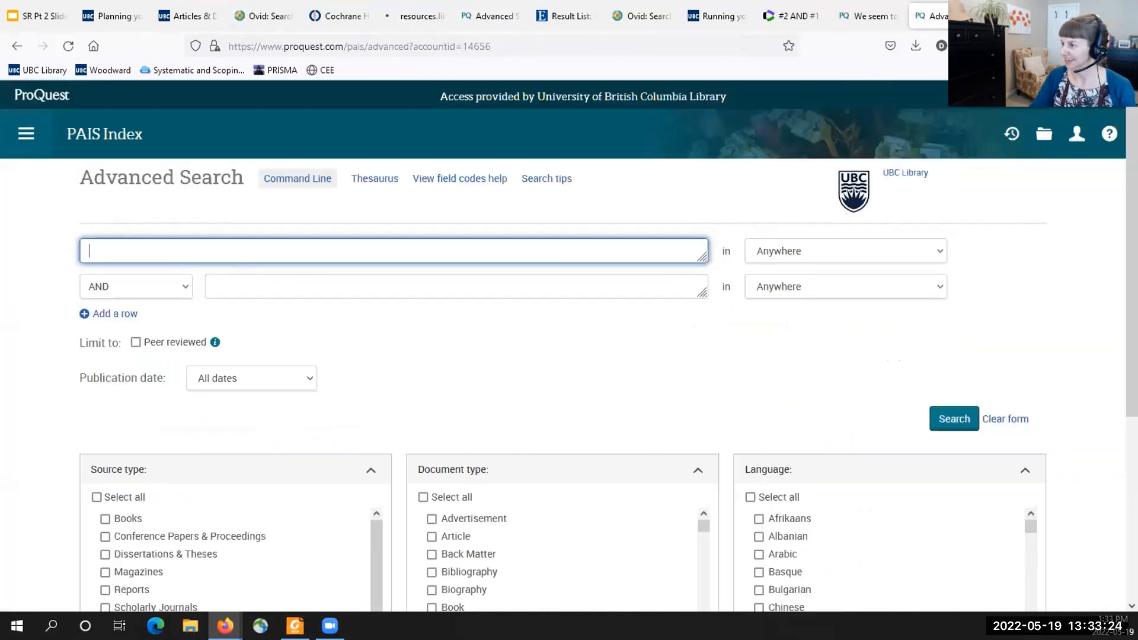
pyautogui.hotkey('ctrl', 'w')
pyautogui.hotkey('ctrl', 'w')
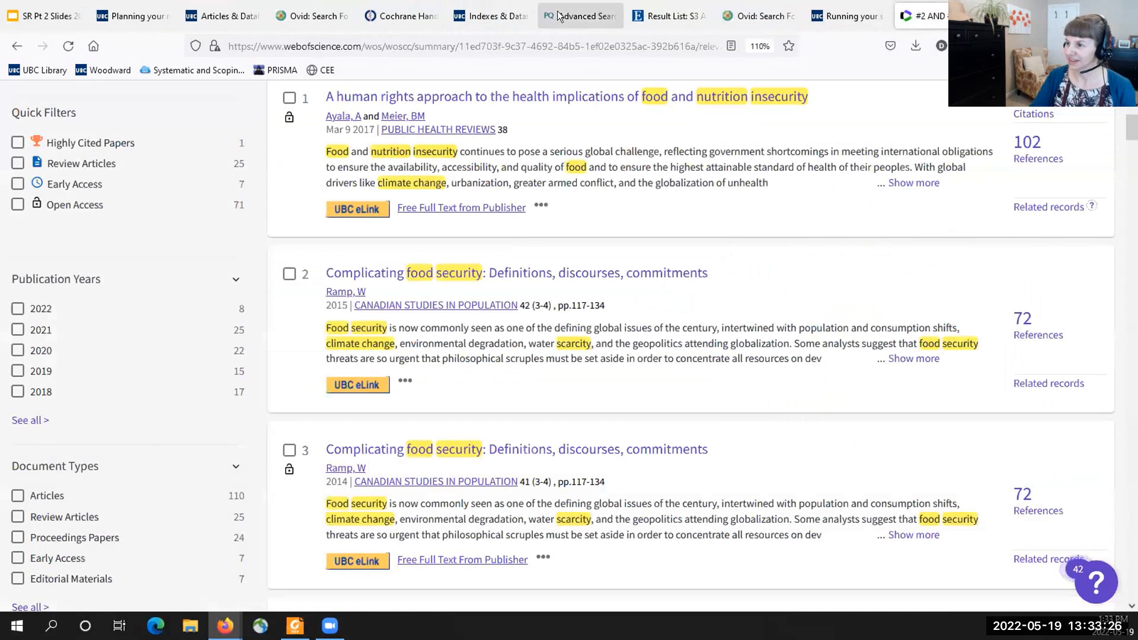
pyautogui.click(491, 16)
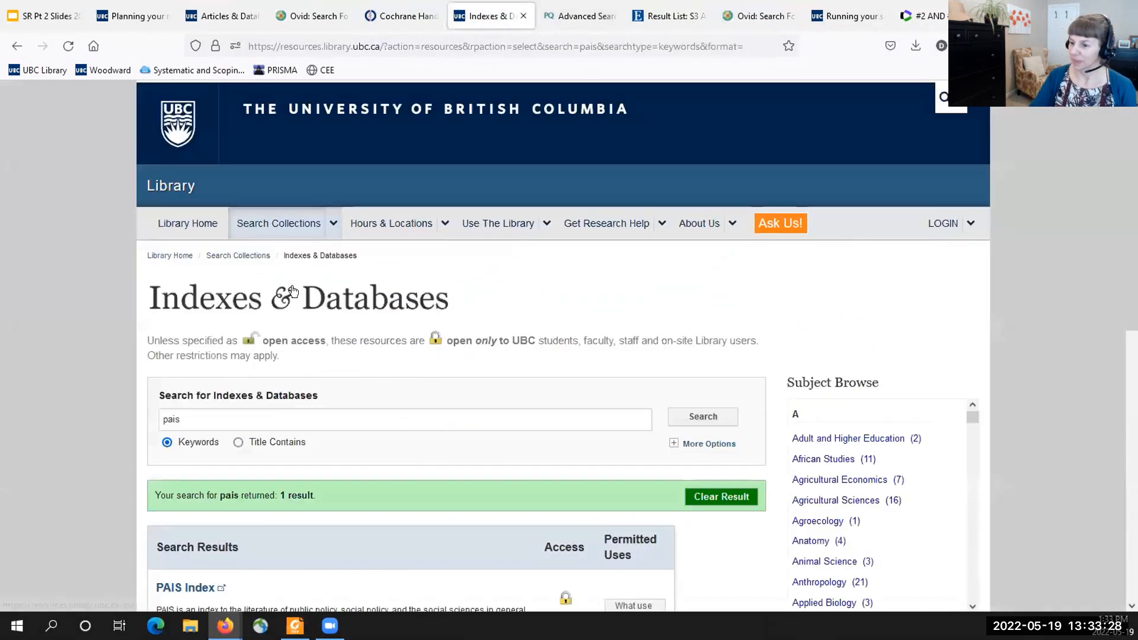
pyautogui.click(173, 587)
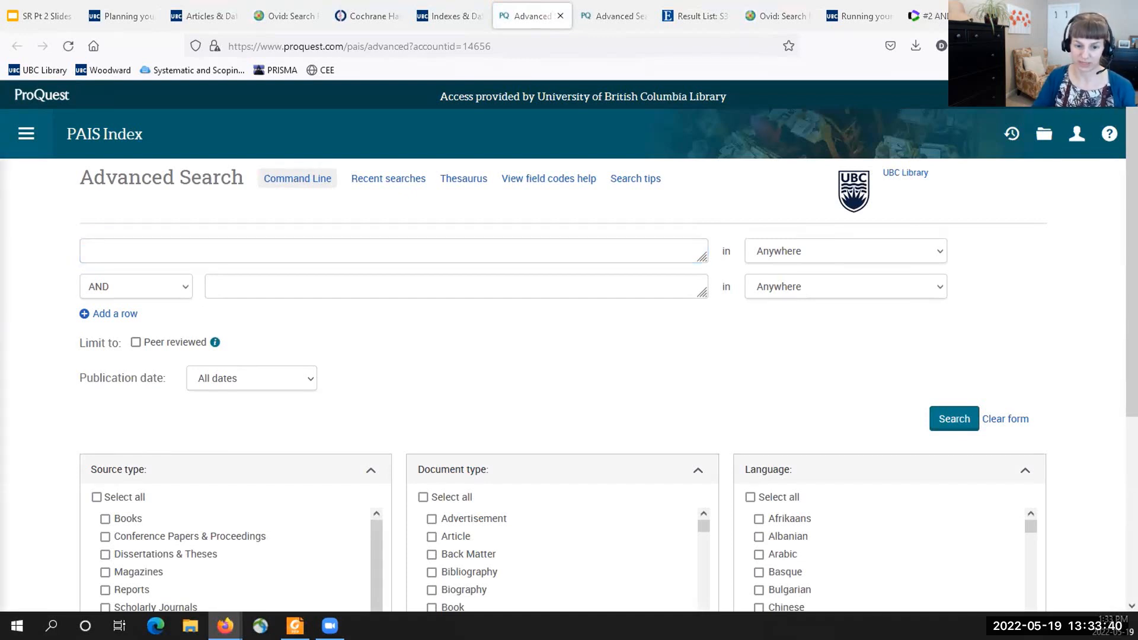
# - Look up Climate Change in the PAIS Index thesaurus and add the terms Pollution and Climate Change to the search, combined with OR
pyautogui.click(454, 179)
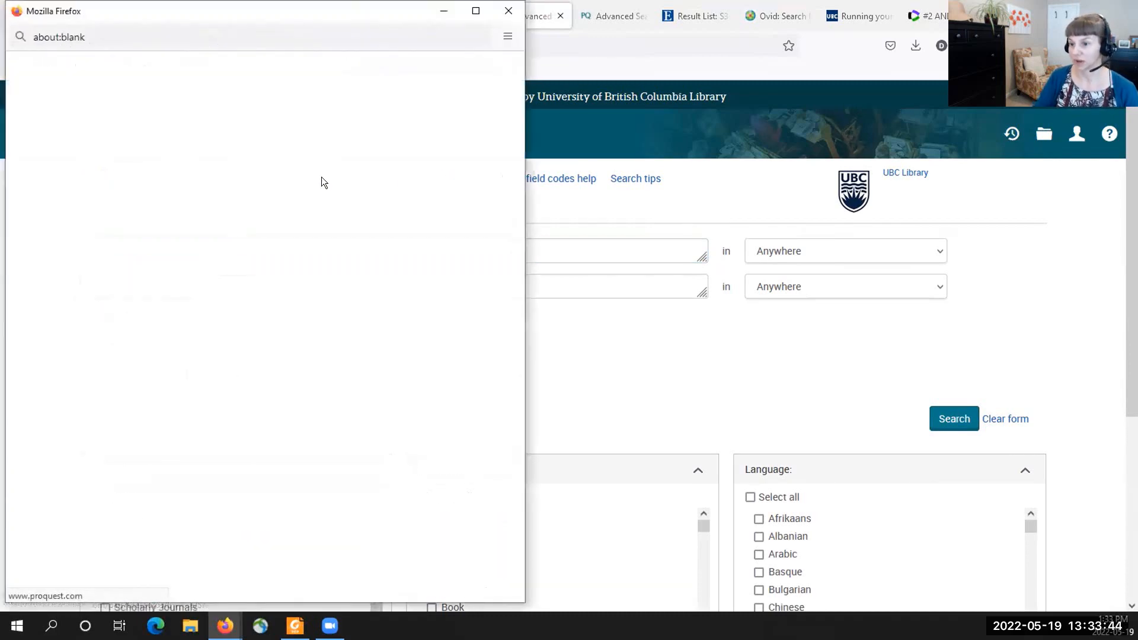
pyautogui.write('Climate Change')
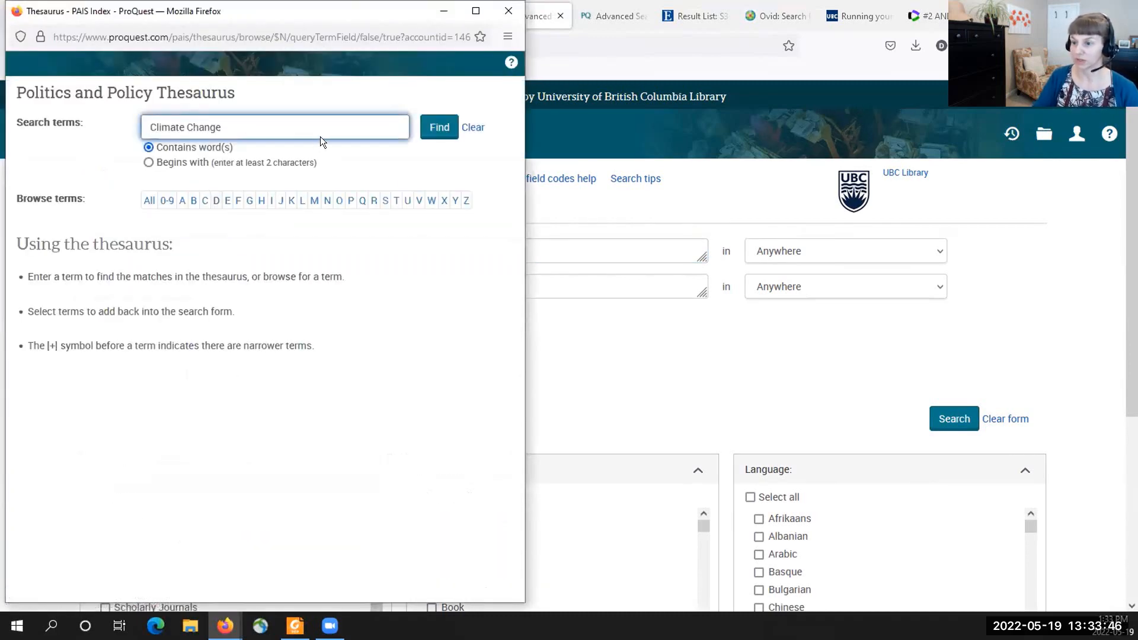
pyautogui.click(427, 132)
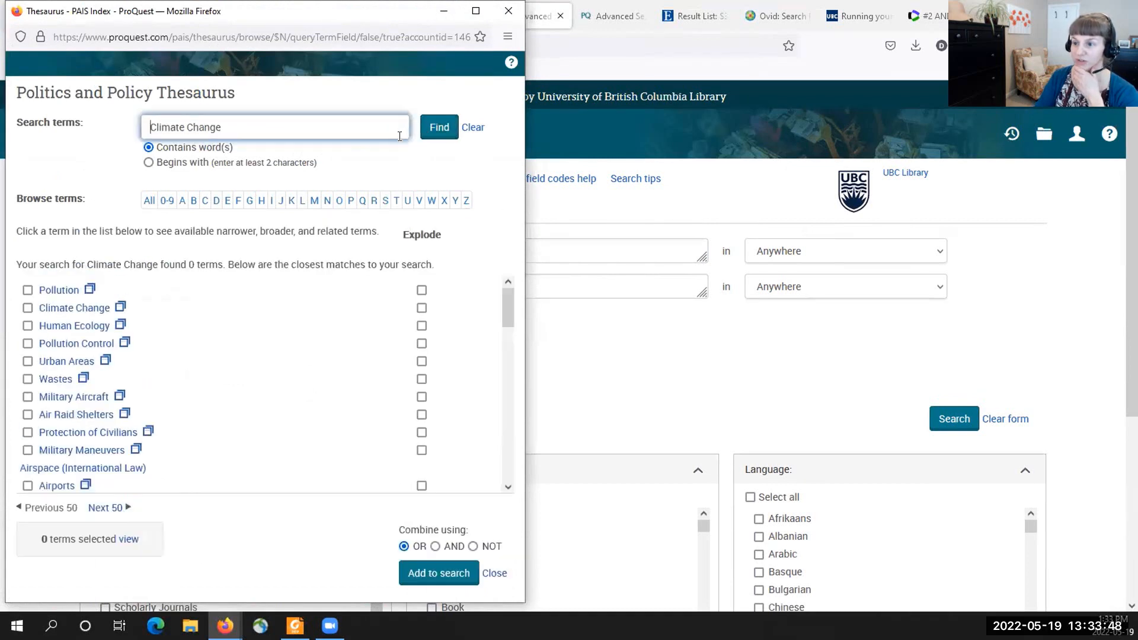
pyautogui.click(27, 308)
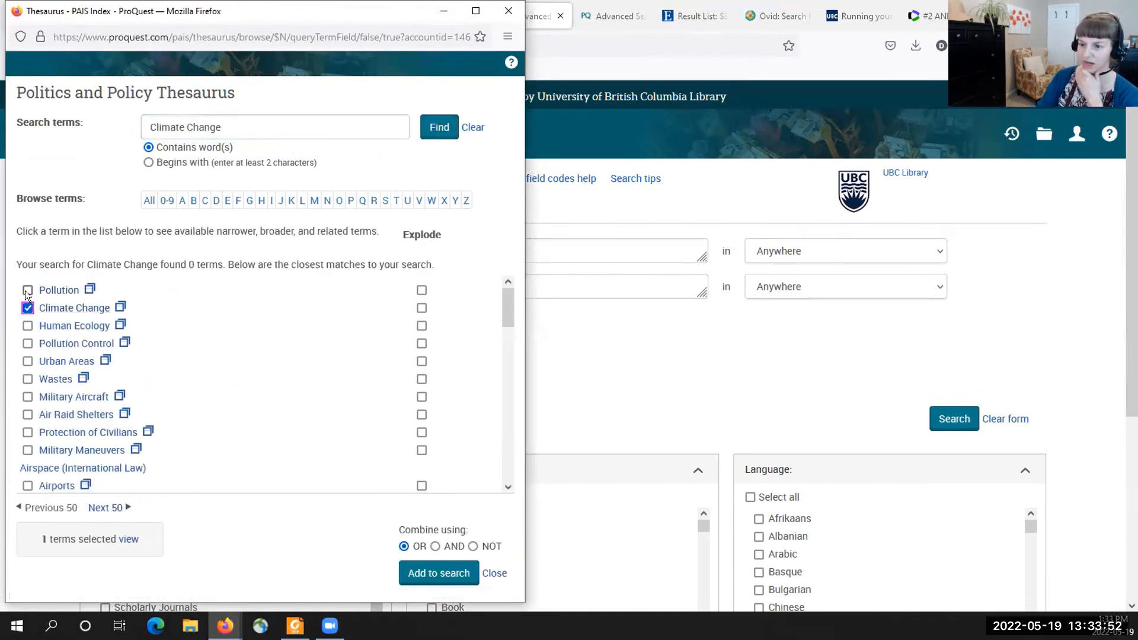
pyautogui.click(27, 290)
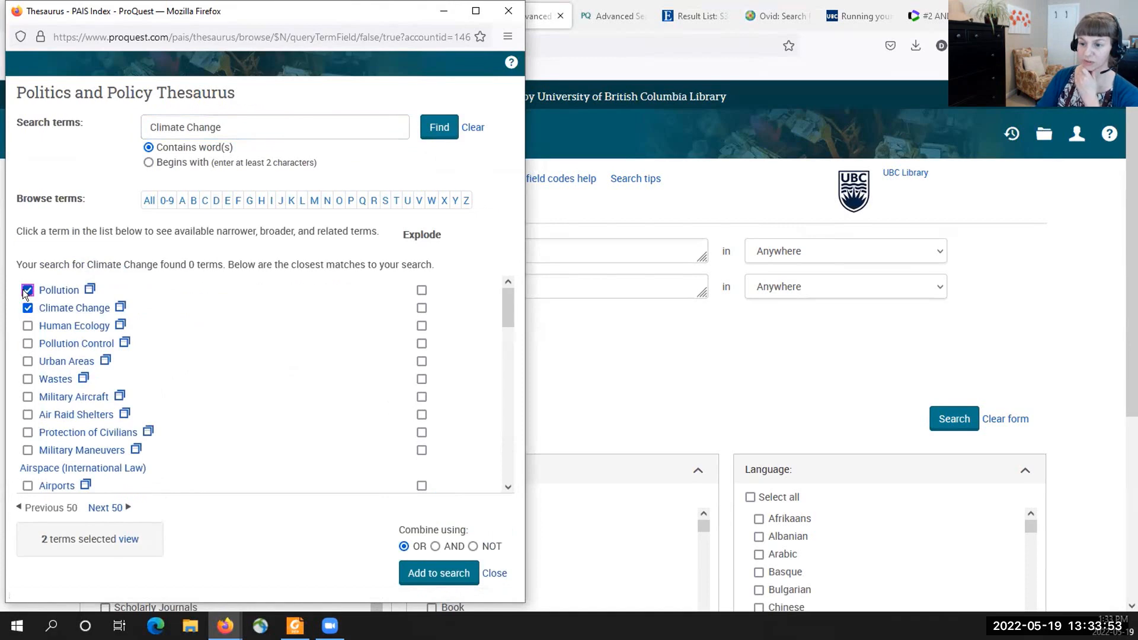
pyautogui.click(439, 573)
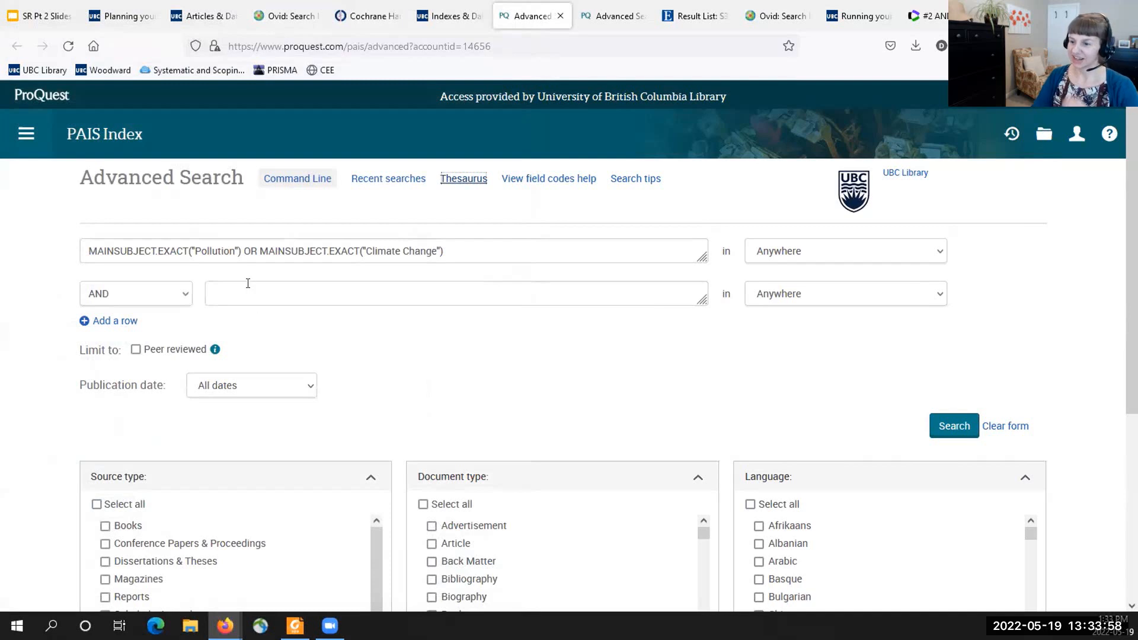
# - Add the ti,ab,su climate change keyword query, from "climate change" to "greenhouse gas", in the second row with OR, and run the search
pyautogui.click(170, 303)
pyautogui.click(145, 336)
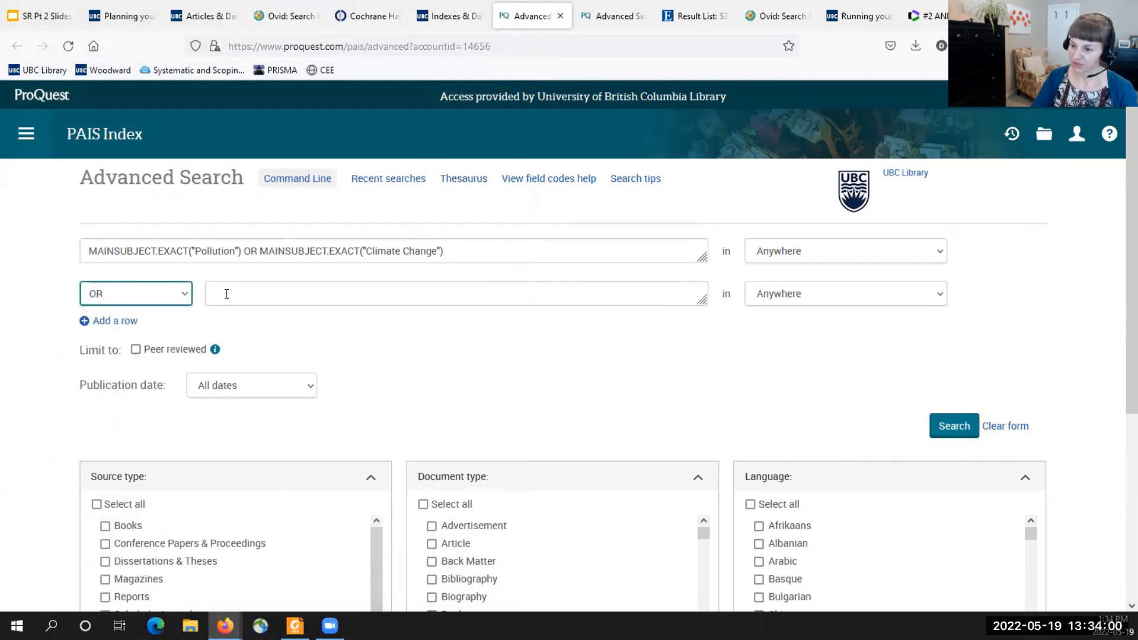
pyautogui.click(224, 293)
pyautogui.click(27, 133)
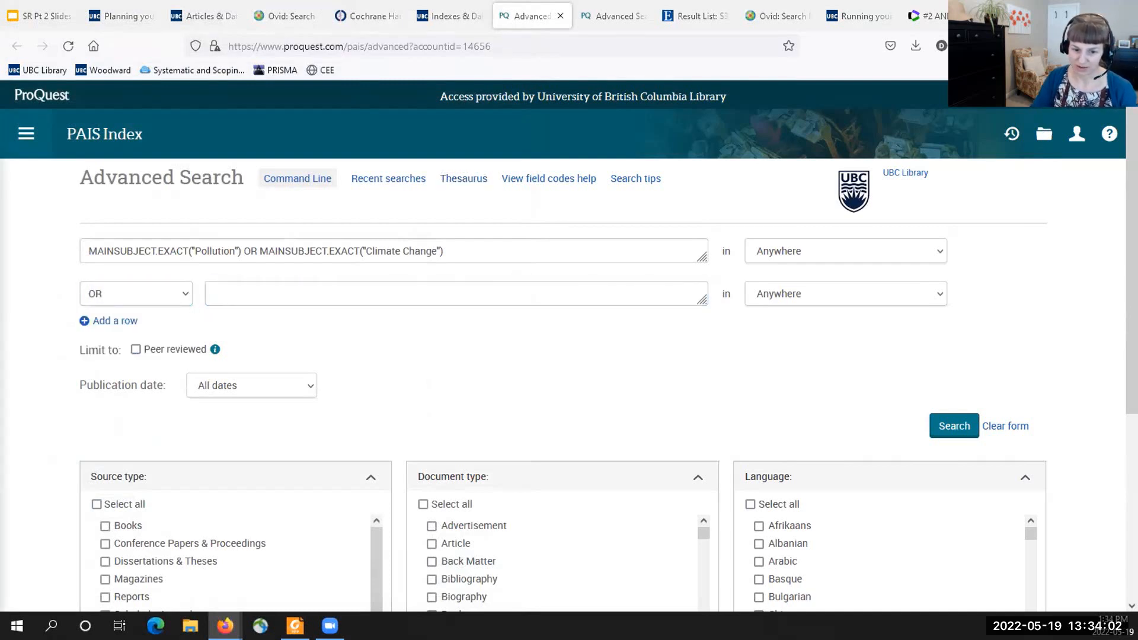
pyautogui.click(246, 292)
pyautogui.write('ti,ab,su("climate change" OR "global warming" OR "climate crisis" OR "greenhouse effect" OR "global heating" OR "global temperature" OR "greenhouse gas")')
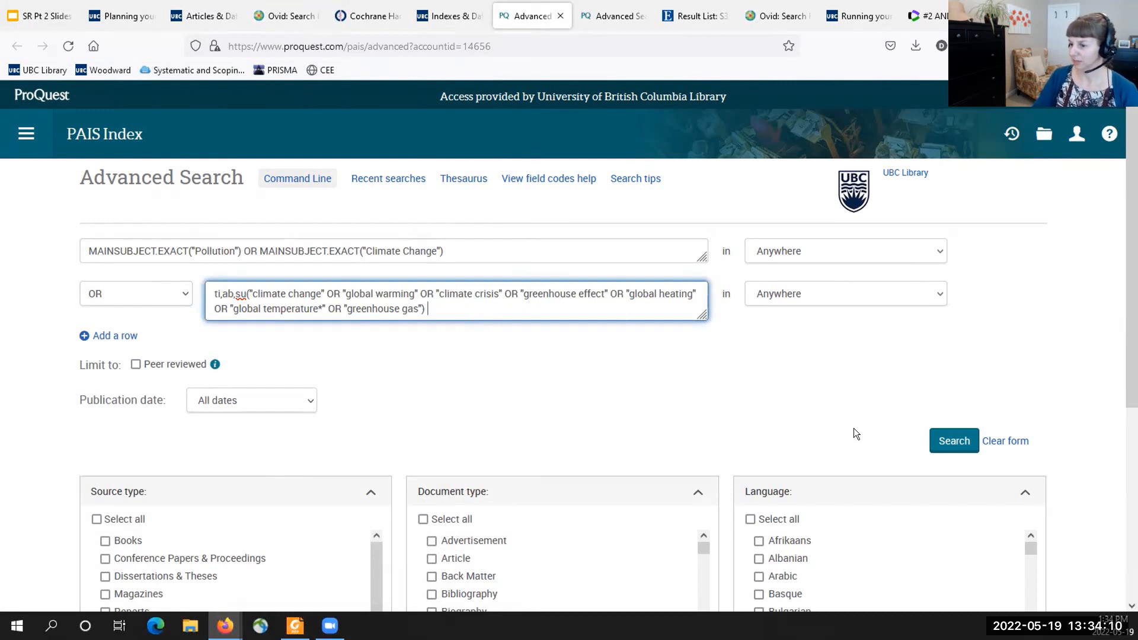
pyautogui.click(935, 439)
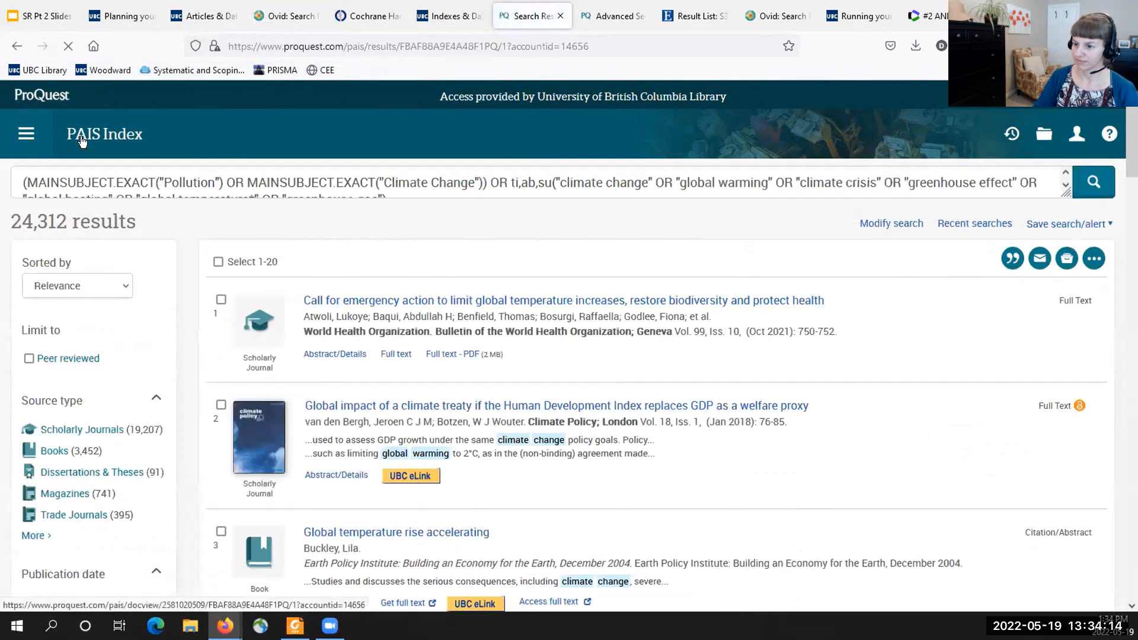
# - Return to a cleared Advanced Search form, look up Food Security in the thesaurus and add that term to the search
pyautogui.click(26, 134)
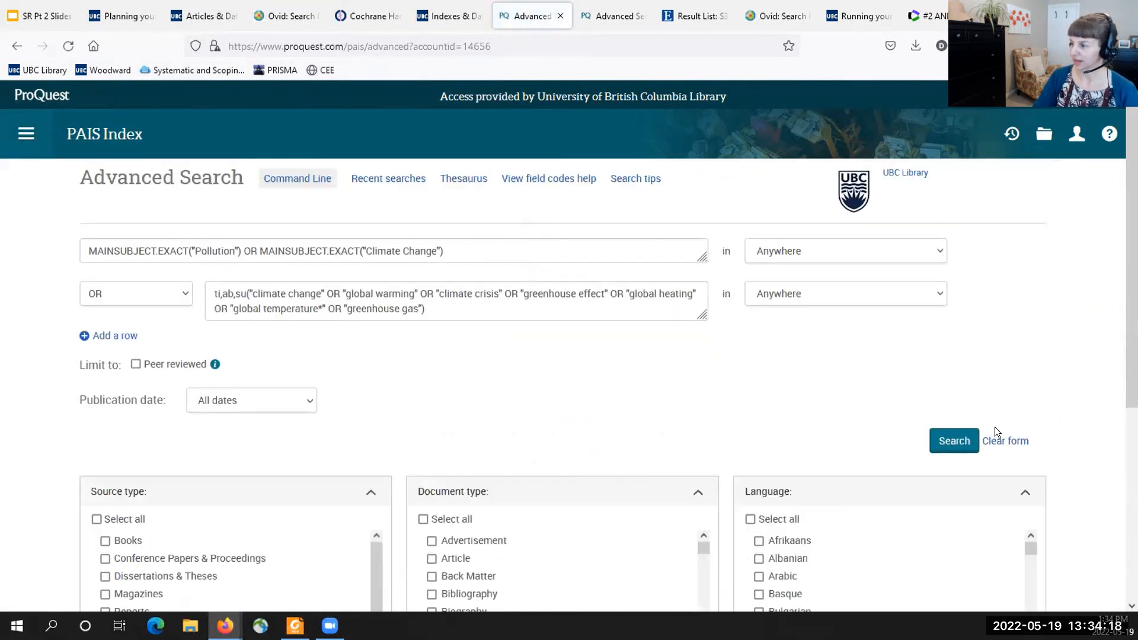
pyautogui.click(1000, 440)
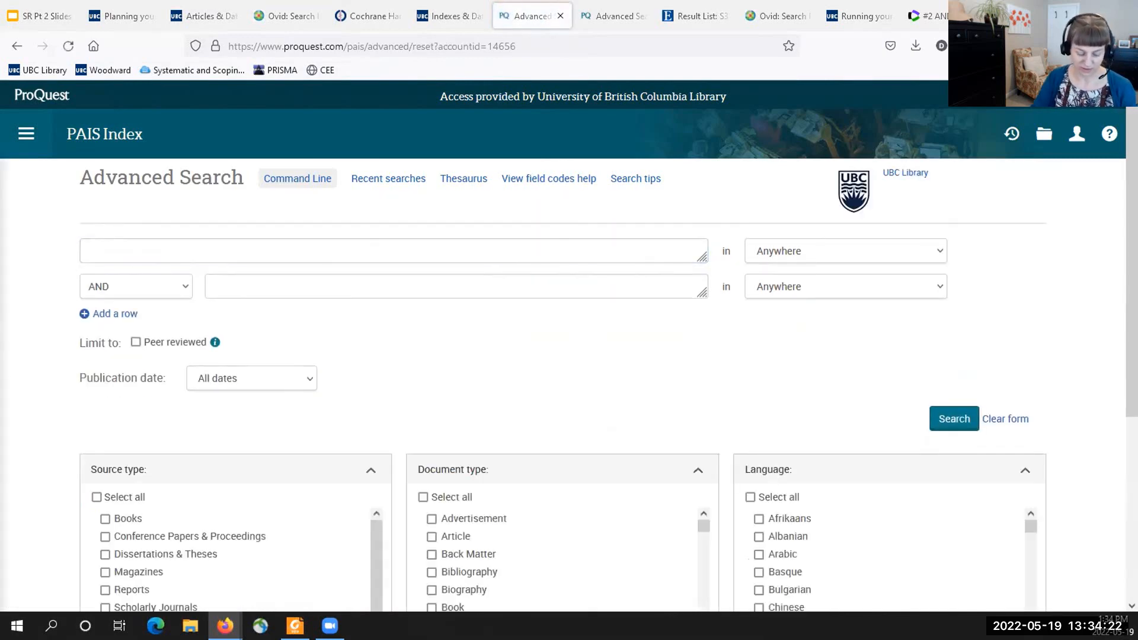
pyautogui.click(463, 179)
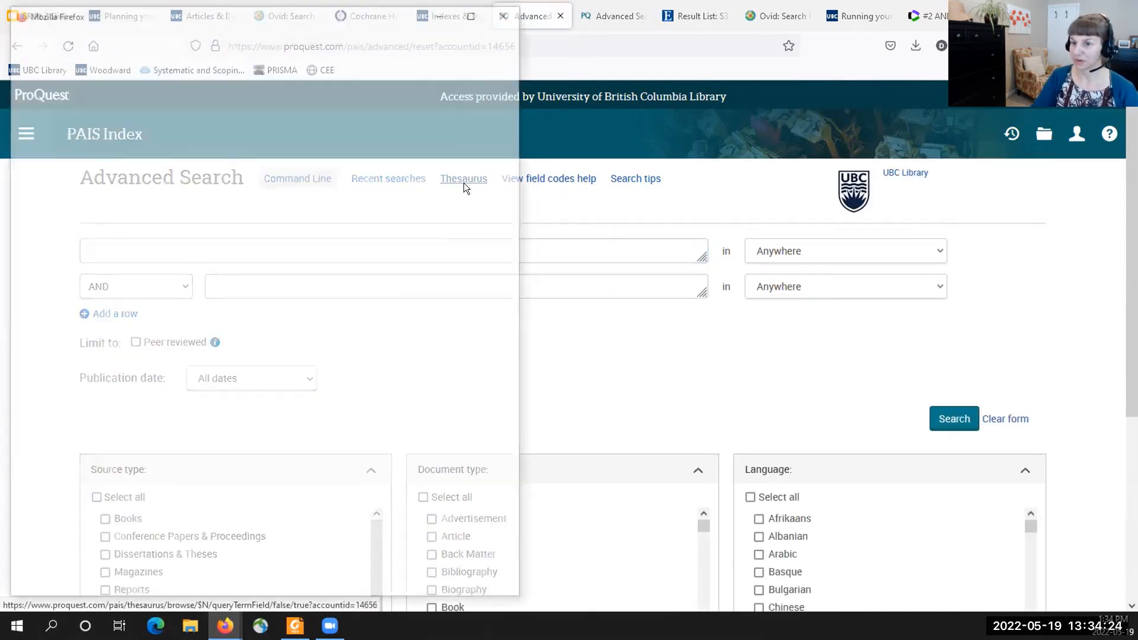
pyautogui.moveTo(234, 127); pyautogui.dragTo(123, 126)
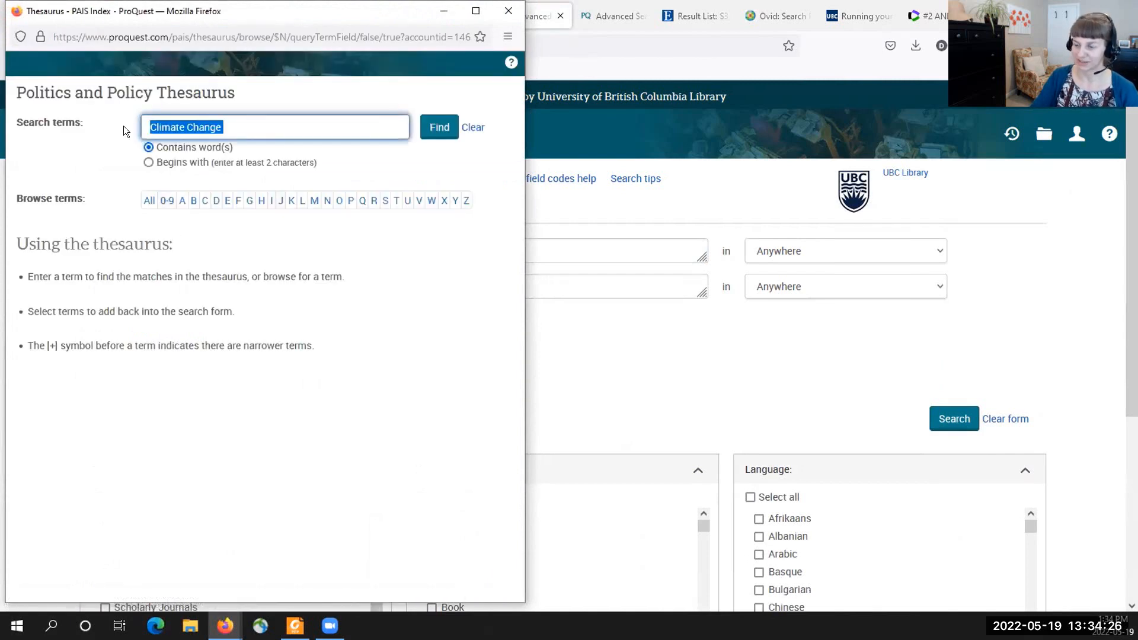
pyautogui.press('BackSpace')
pyautogui.write('Food Security')
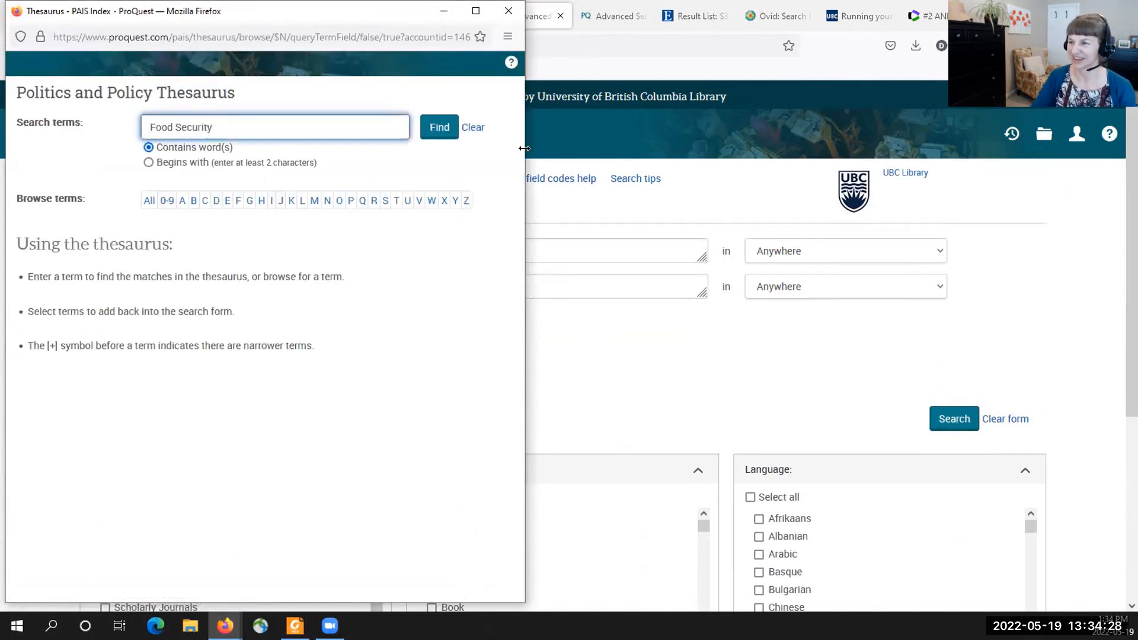
pyautogui.click(439, 127)
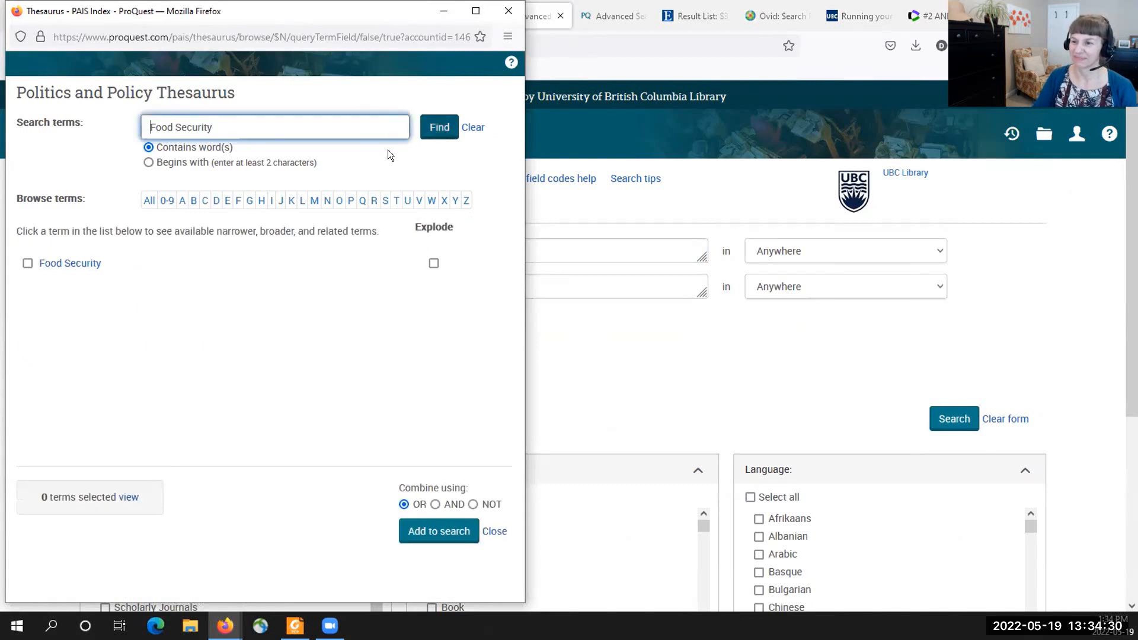
pyautogui.click(68, 263)
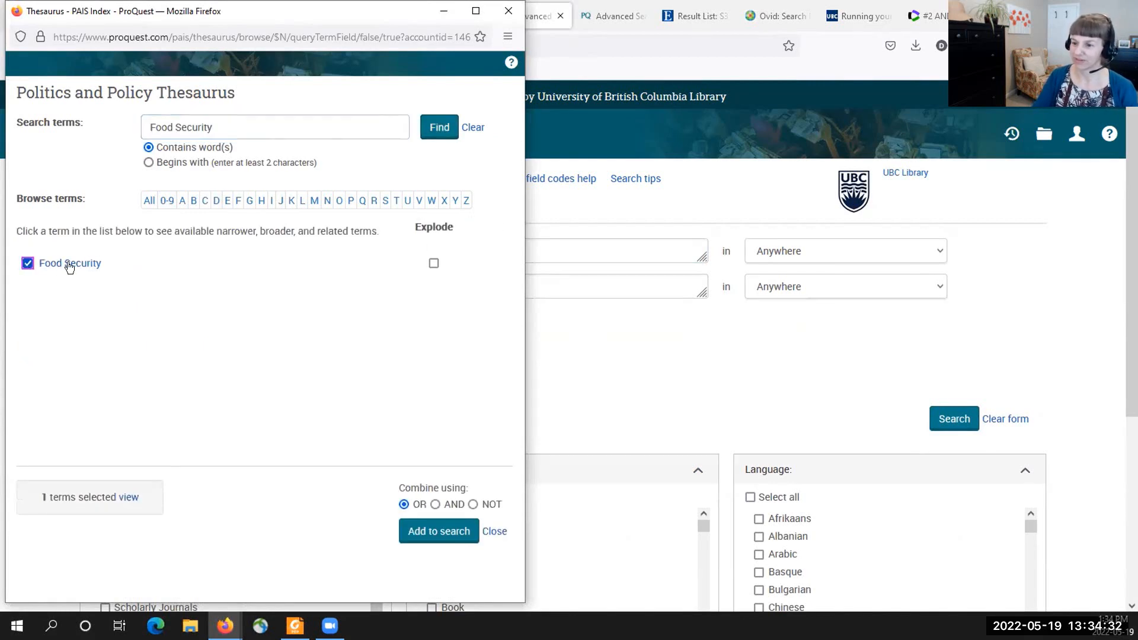
pyautogui.click(439, 531)
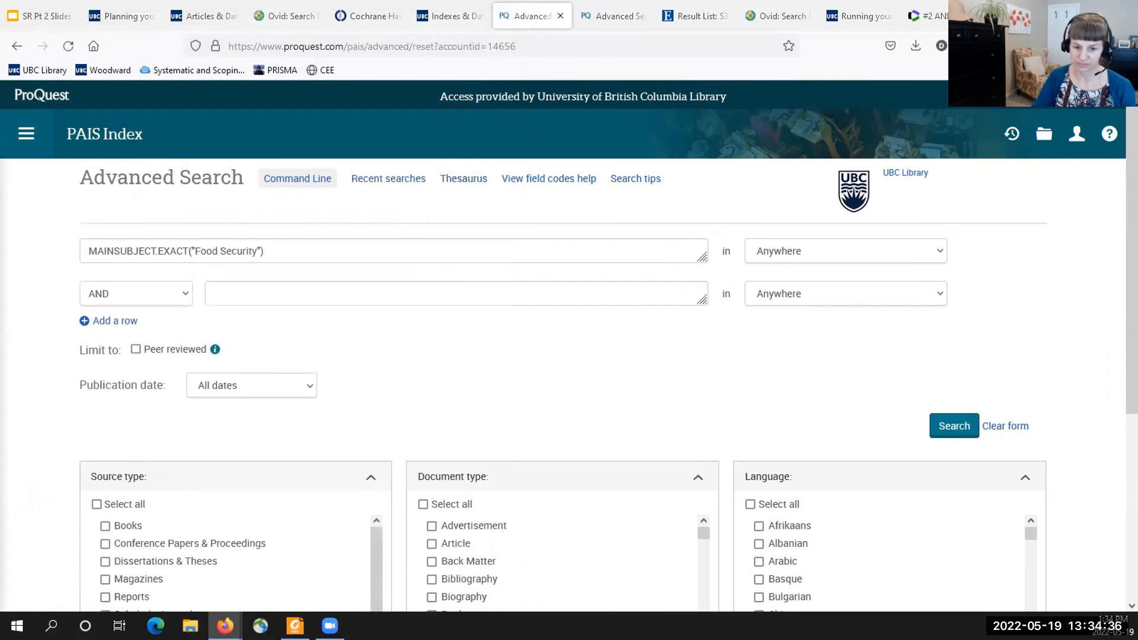
# - Add ti,ab,su((securit* OR scarcity OR insecurit* OR desert OR deserts) NEAR/3 (food* OR nutrition* OR diet*)) in the second row with OR and run the search
pyautogui.click(233, 285)
pyautogui.write('ti,ab,su((securit* OR scarcity OR insecurit* OR desert OR deserts) NEAR/3 (food* OR nutrition* OR diet*))')
pyautogui.click(182, 294)
pyautogui.click(109, 330)
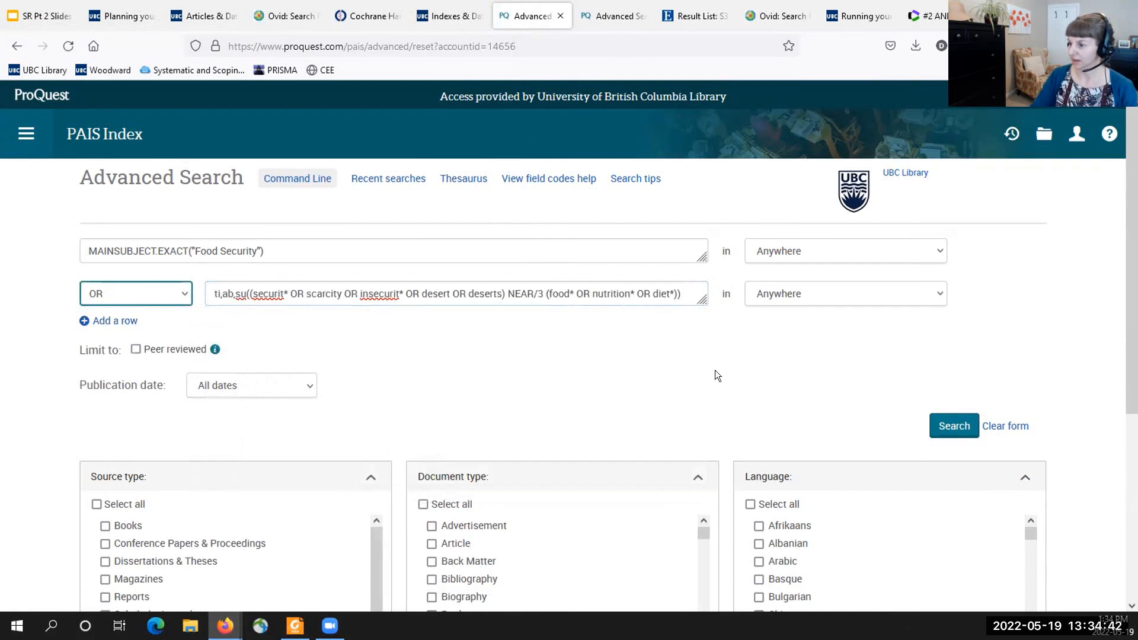
pyautogui.click(951, 425)
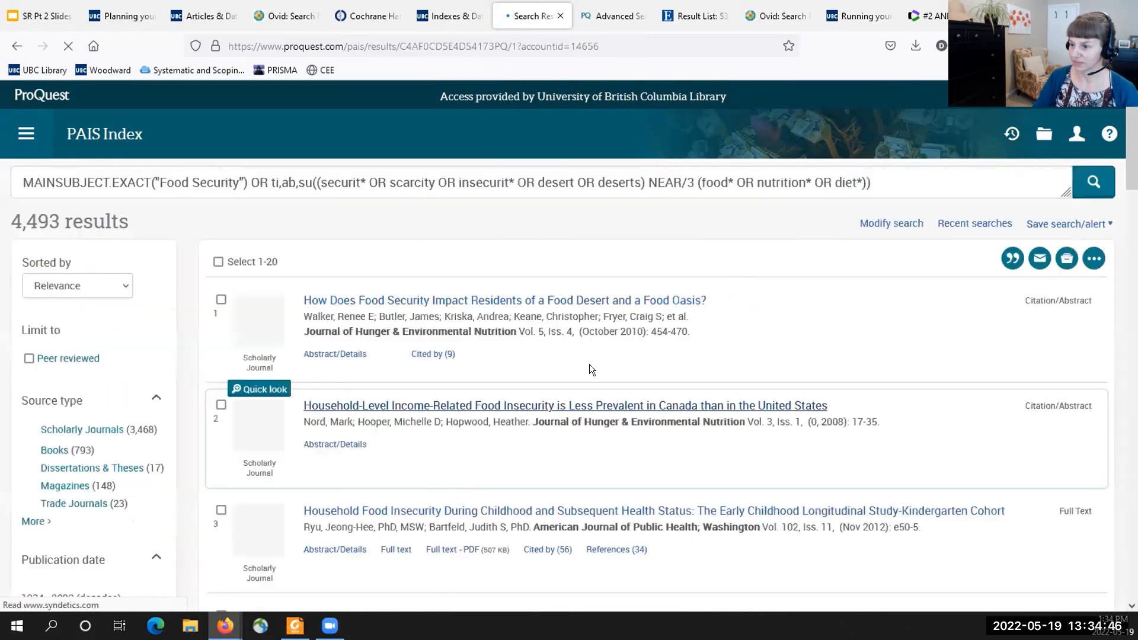
# - Go back from the food security results to Advanced Search and clear the form
pyautogui.click(27, 135)
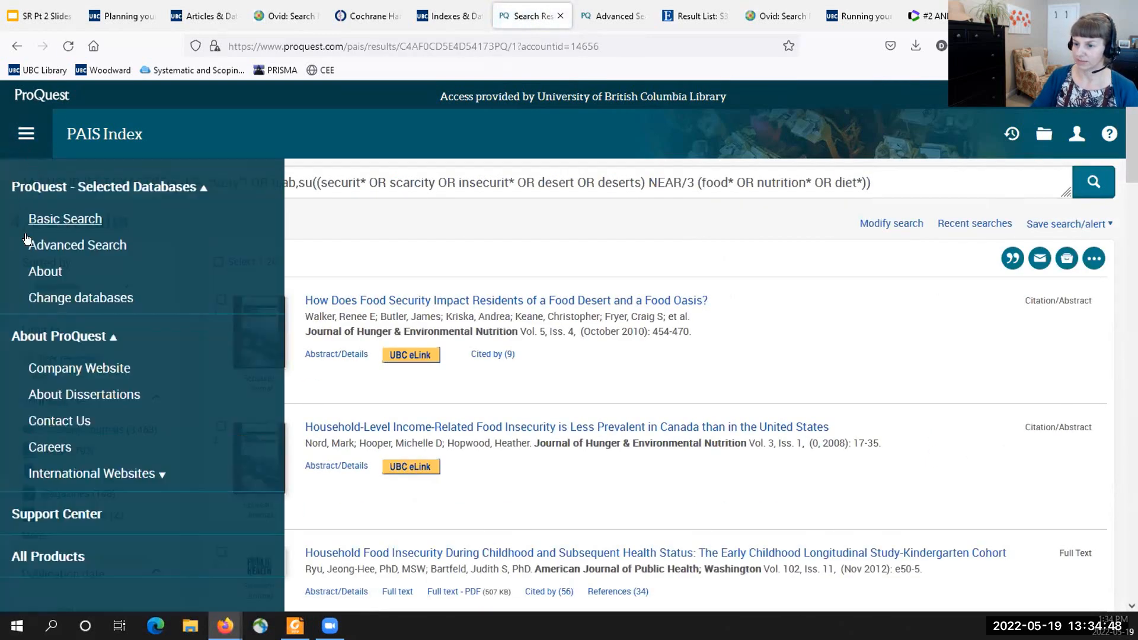
pyautogui.click(33, 245)
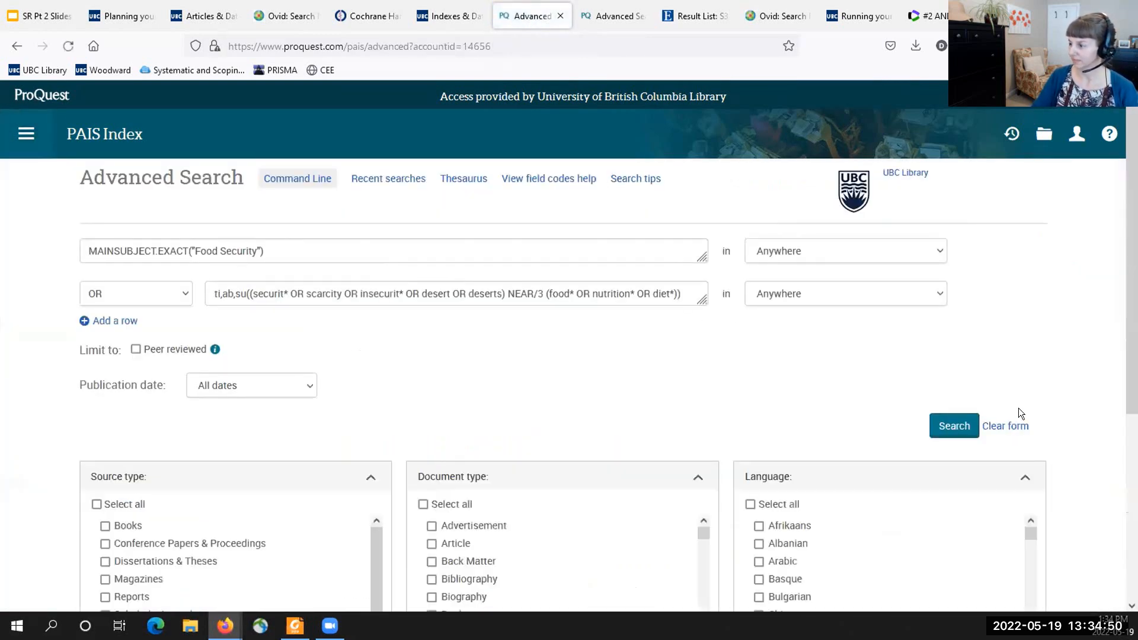
pyautogui.click(1013, 426)
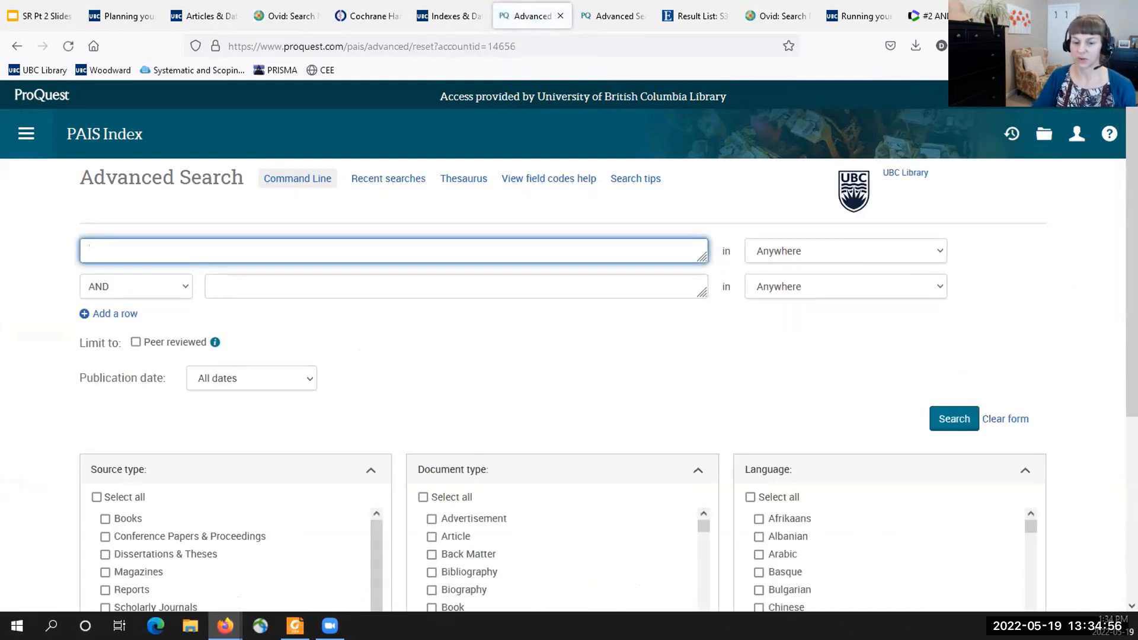
pyautogui.click(563, 349)
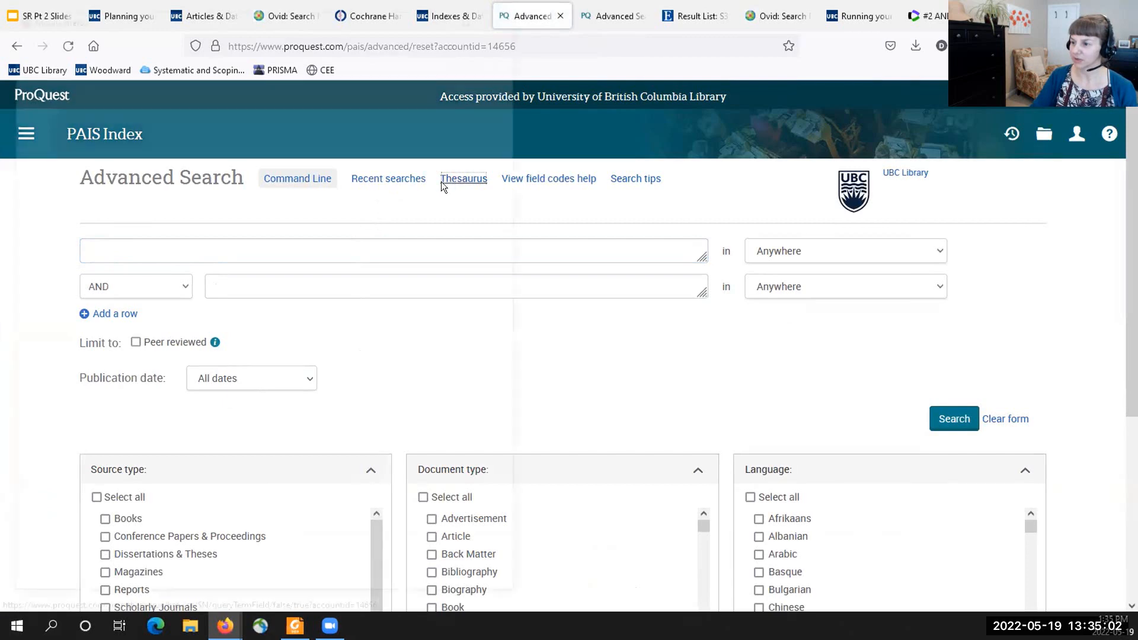
# - Look up Environmental Justice in the thesaurus and add the term to the empty search form
pyautogui.click(457, 179)
pyautogui.hotkey('ctrl', 'a')
pyautogui.press('BackSpace')
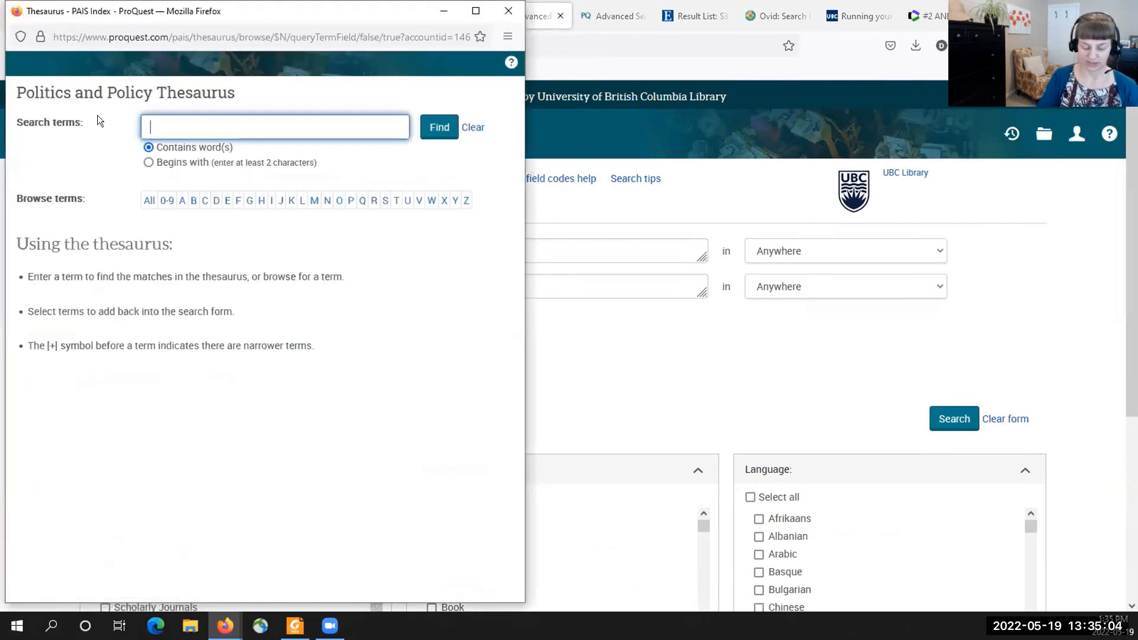
pyautogui.write('Environmental Justice')
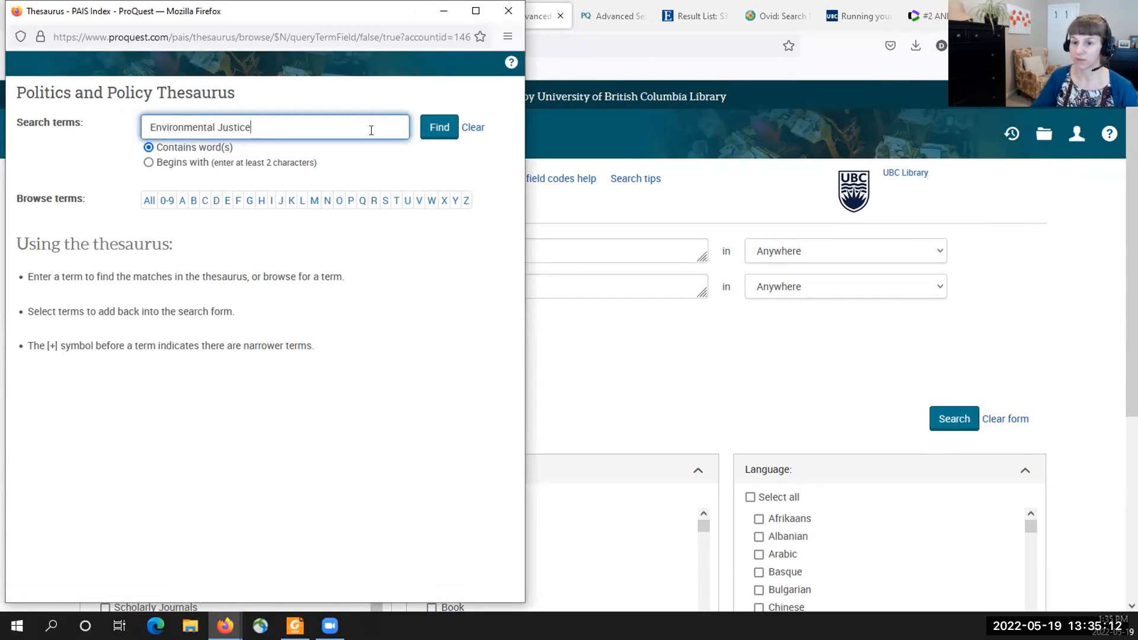
pyautogui.click(430, 130)
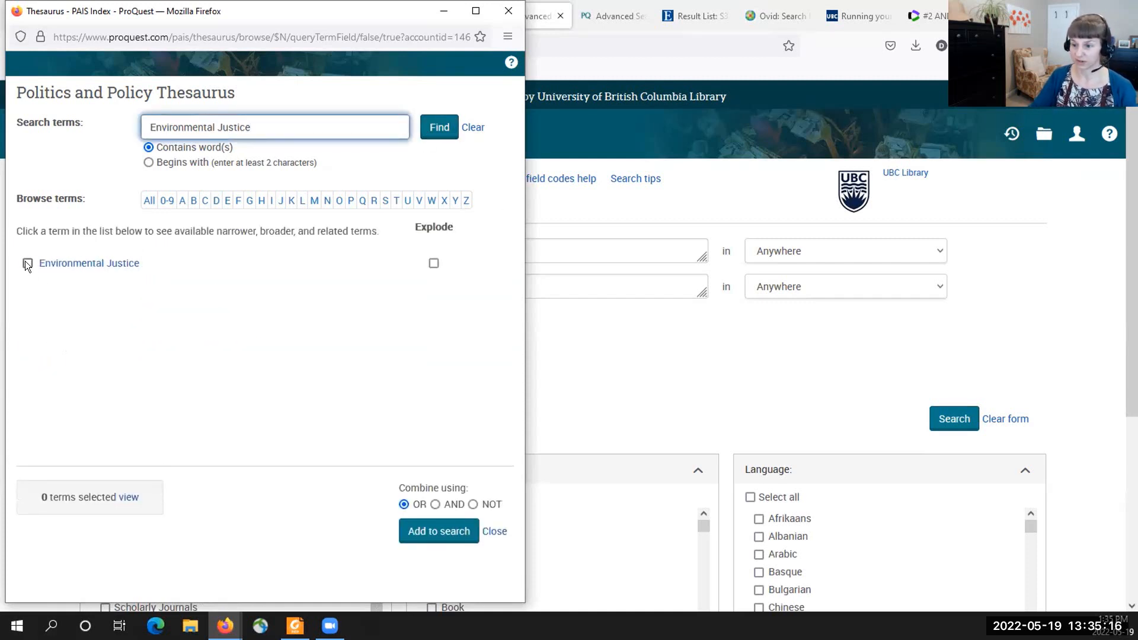
pyautogui.click(28, 263)
pyautogui.click(438, 530)
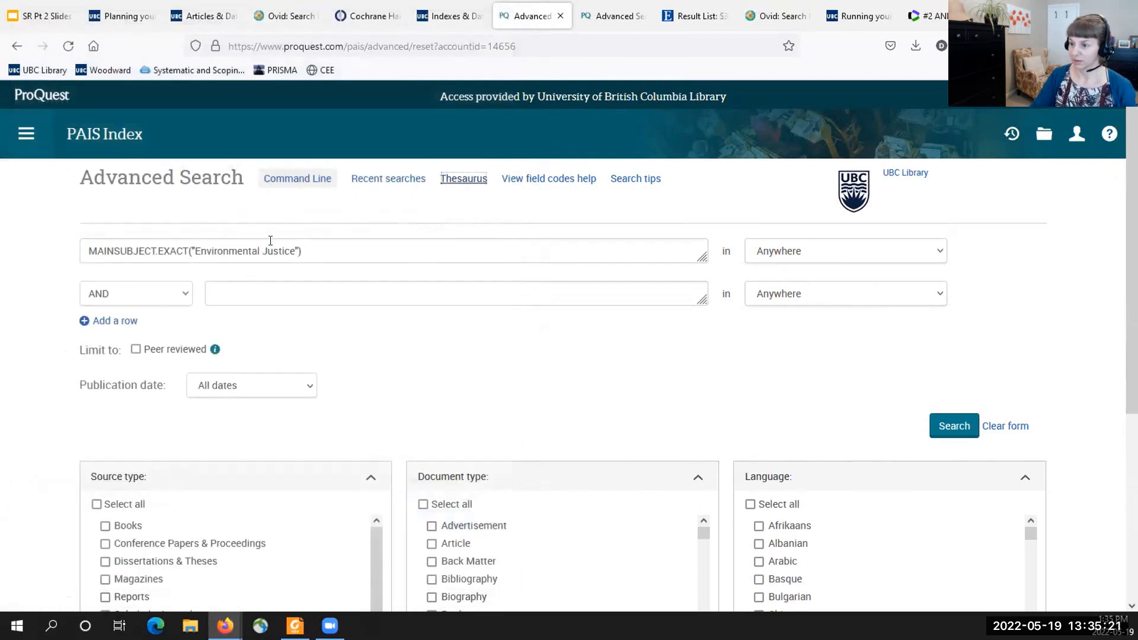
# - Look up Environmental Law in the thesaurus and add the term to the second search row
pyautogui.click(463, 179)
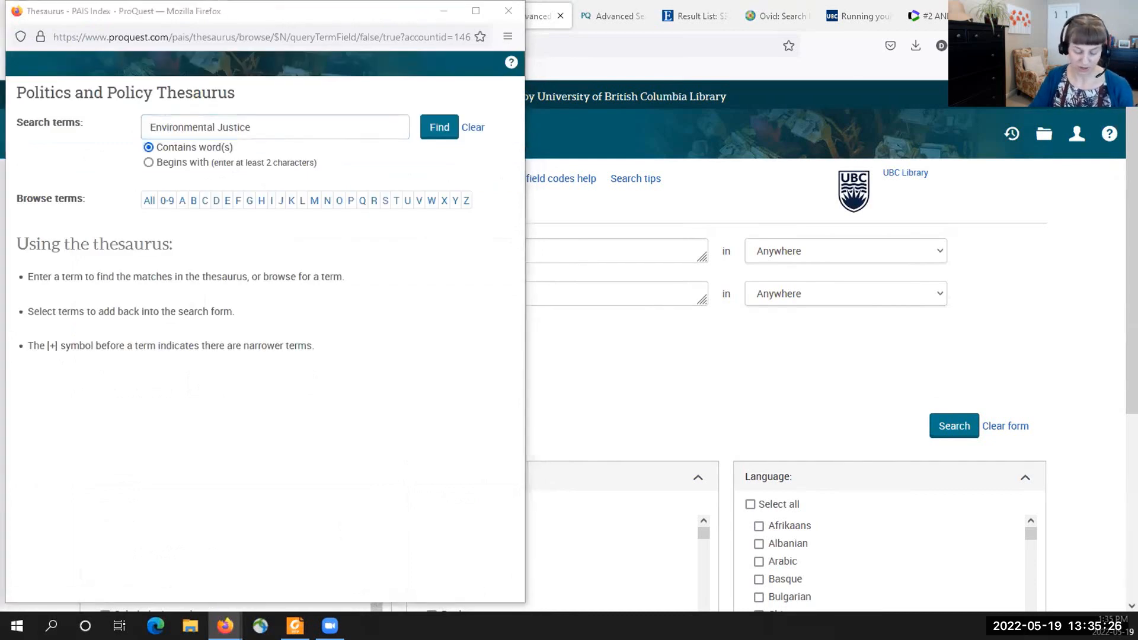
pyautogui.moveTo(259, 125); pyautogui.dragTo(130, 115)
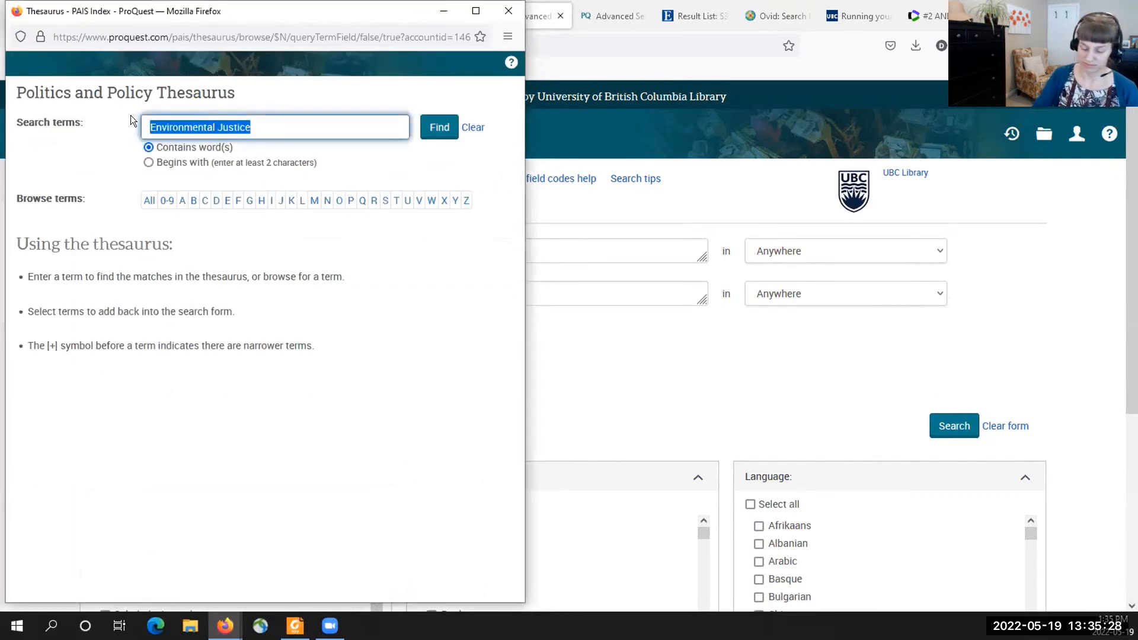
pyautogui.write('Environmental Law')
pyautogui.click(439, 127)
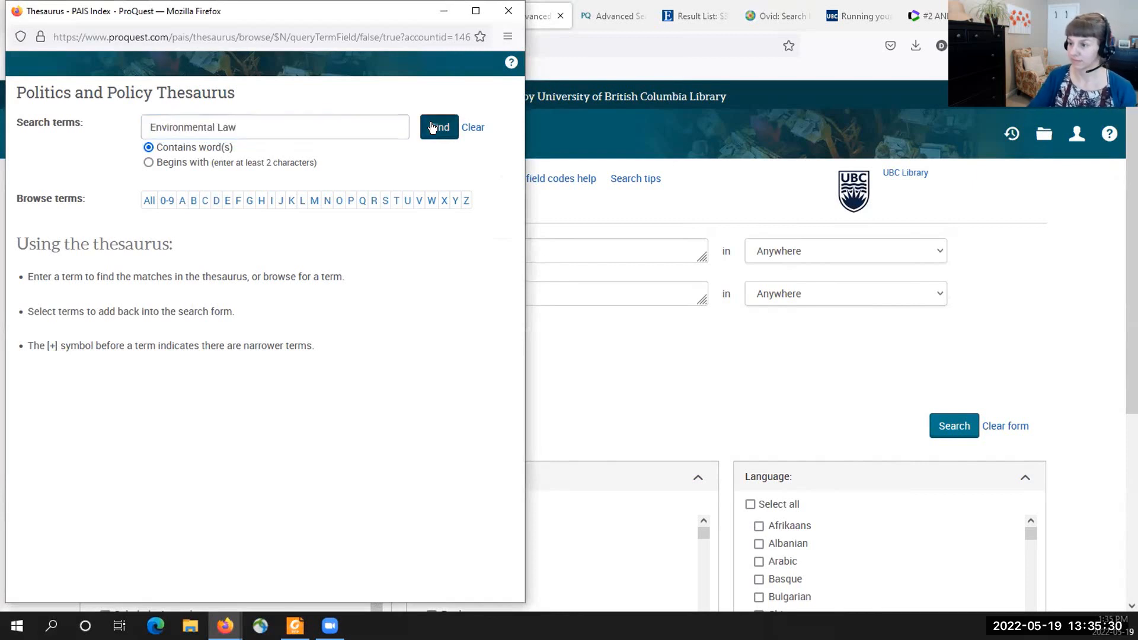
pyautogui.click(28, 262)
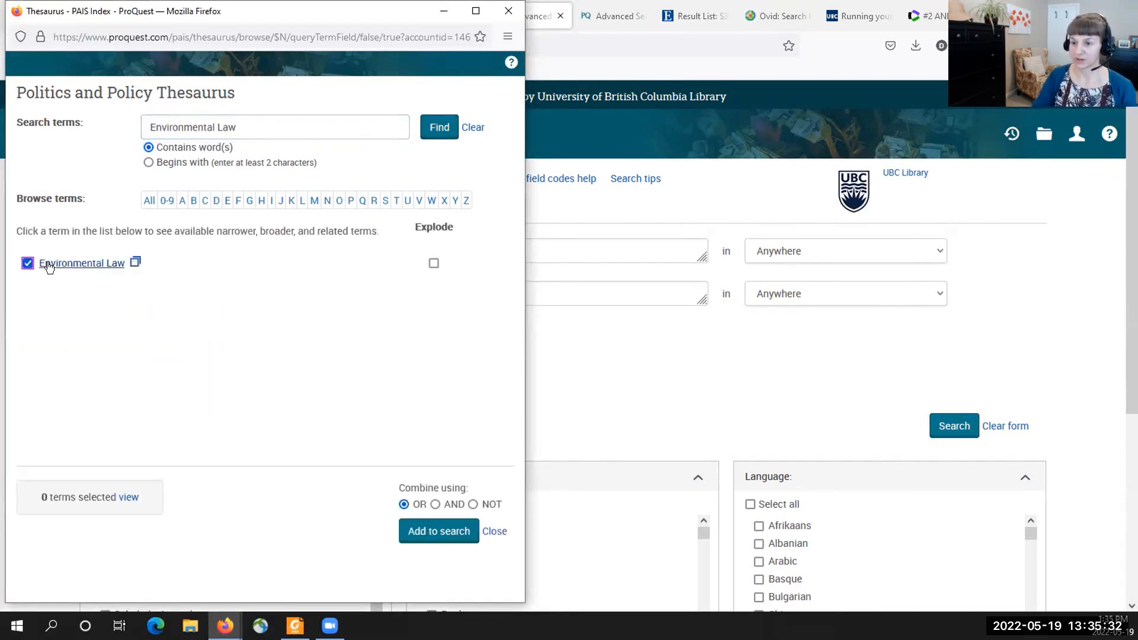
pyautogui.click(429, 533)
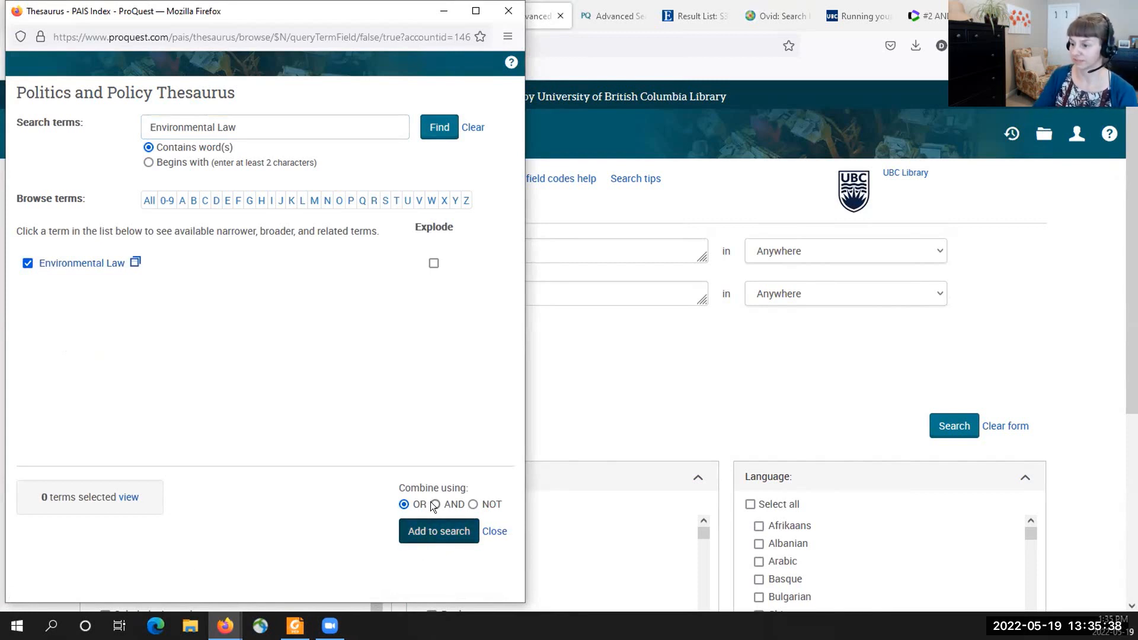
pyautogui.click(434, 531)
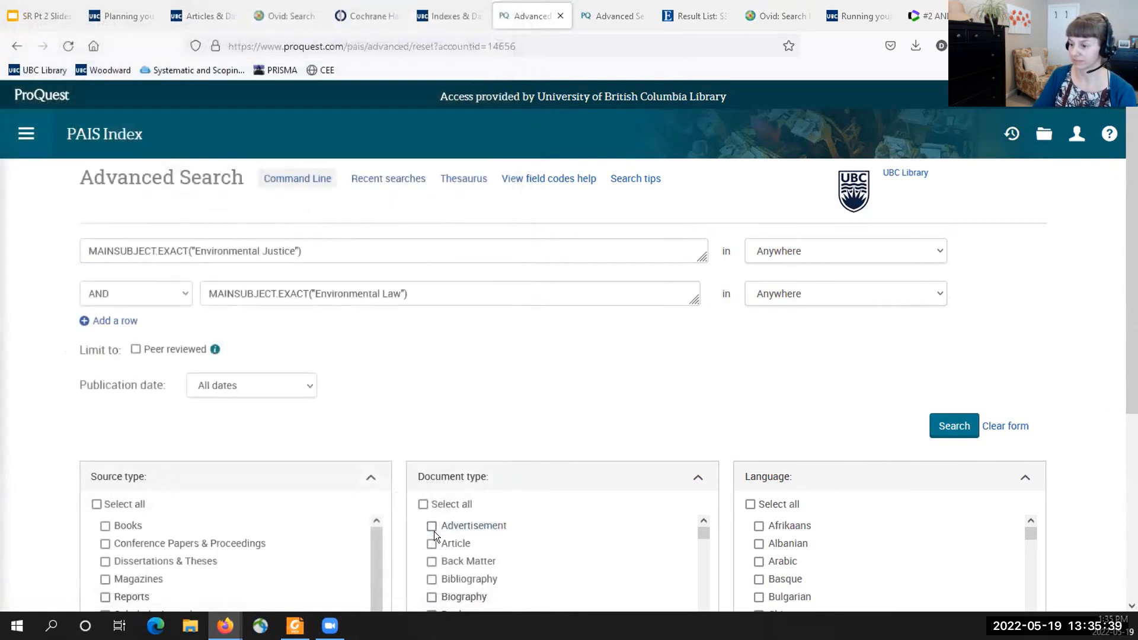
# - Add a third search row and set the operators of the second and third rows to OR
pyautogui.click(125, 322)
pyautogui.click(181, 295)
pyautogui.click(142, 332)
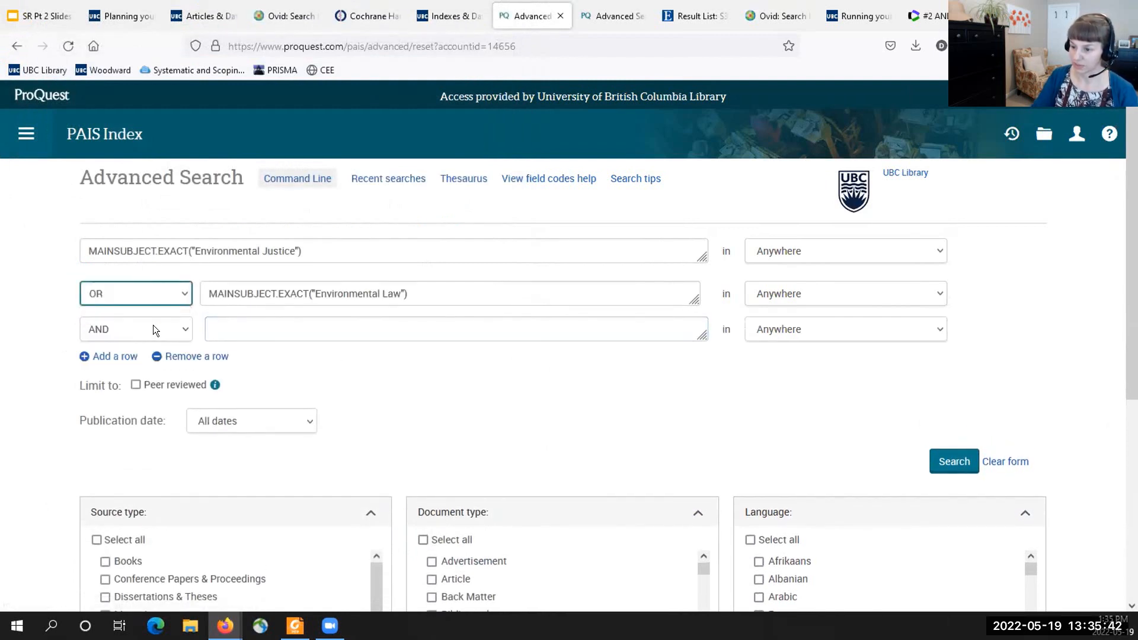
pyautogui.click(160, 327)
pyautogui.click(127, 371)
# - Enter ti,ab,su(law or justice or legal or court*) in the third row and run the search
pyautogui.click(230, 323)
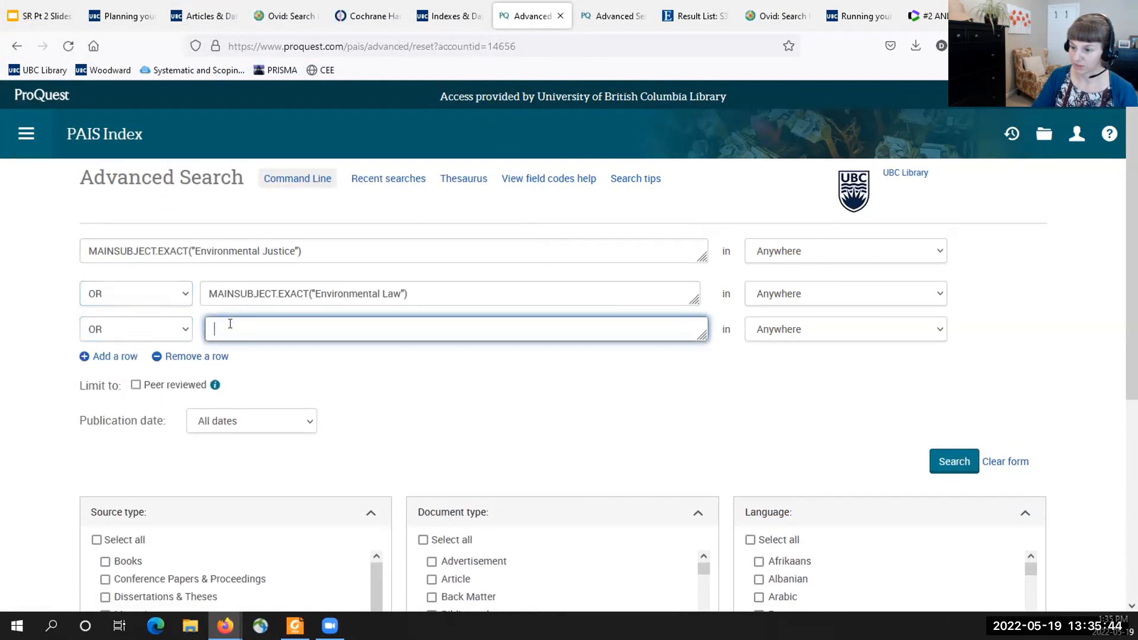
pyautogui.click(54, 377)
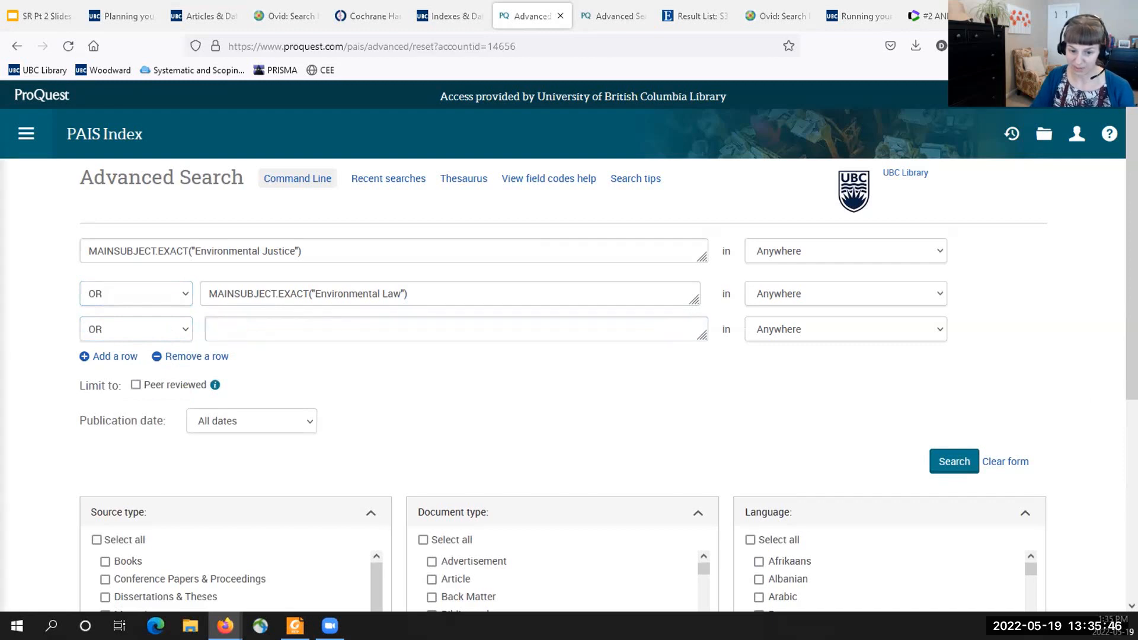
pyautogui.click(250, 321)
pyautogui.write('ti,ab,su(law or justice or legal or court*)')
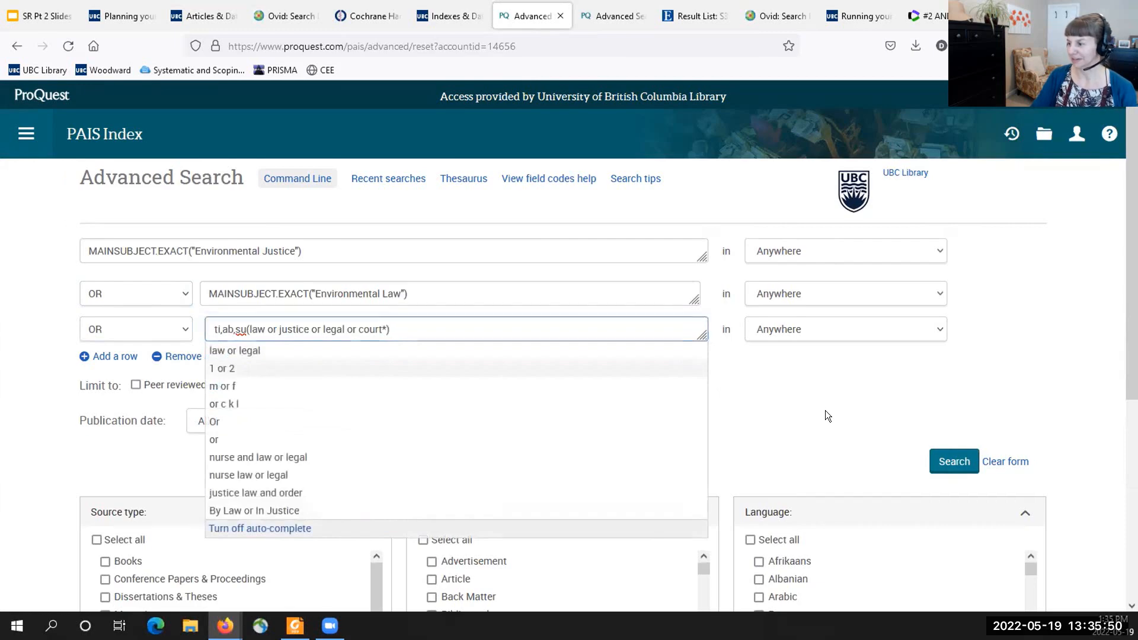
pyautogui.click(961, 462)
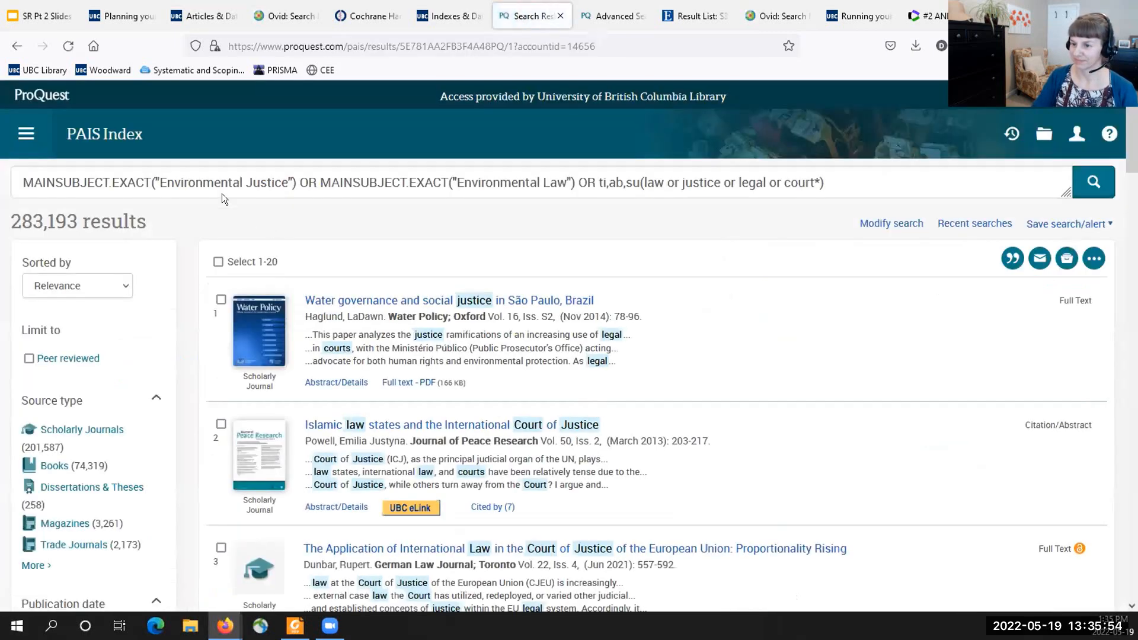
# - Return to the Advanced Search page and open the list of recent searches
pyautogui.click(26, 134)
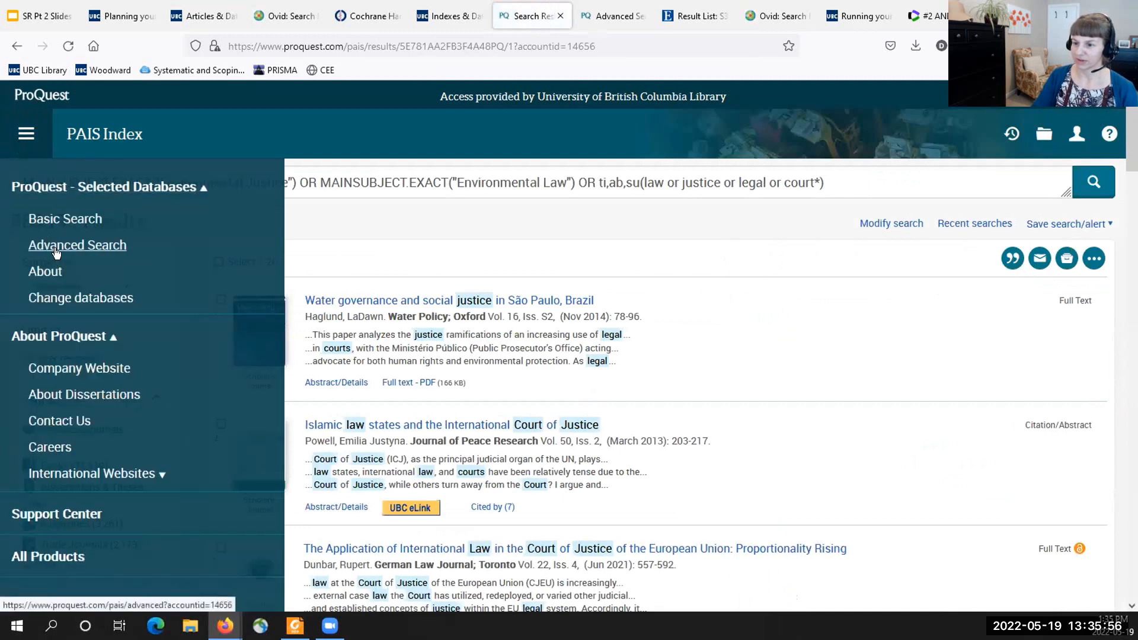
pyautogui.click(77, 245)
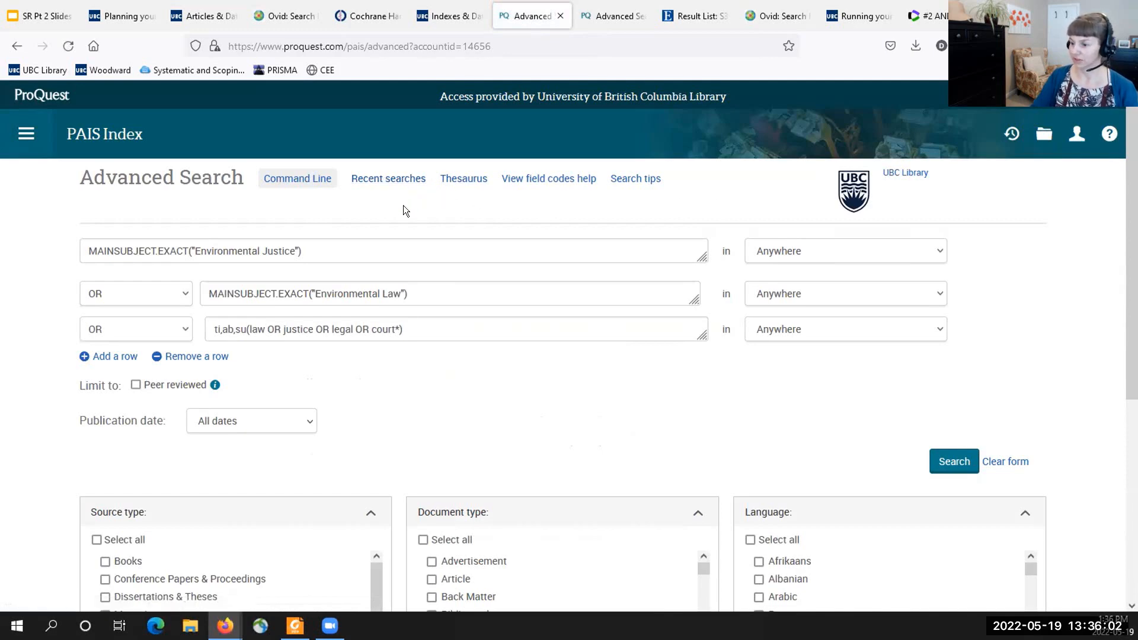
pyautogui.scroll(-5, 410, 392)
pyautogui.scroll(5, 408, 391)
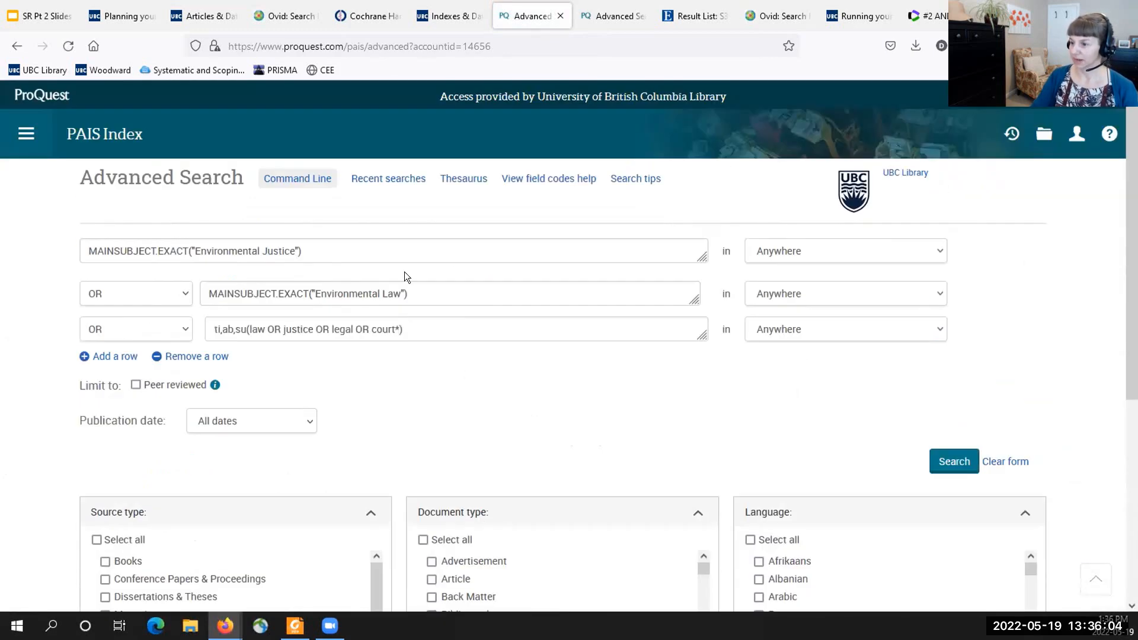
pyautogui.click(389, 179)
pyautogui.scroll(-3, 397, 213)
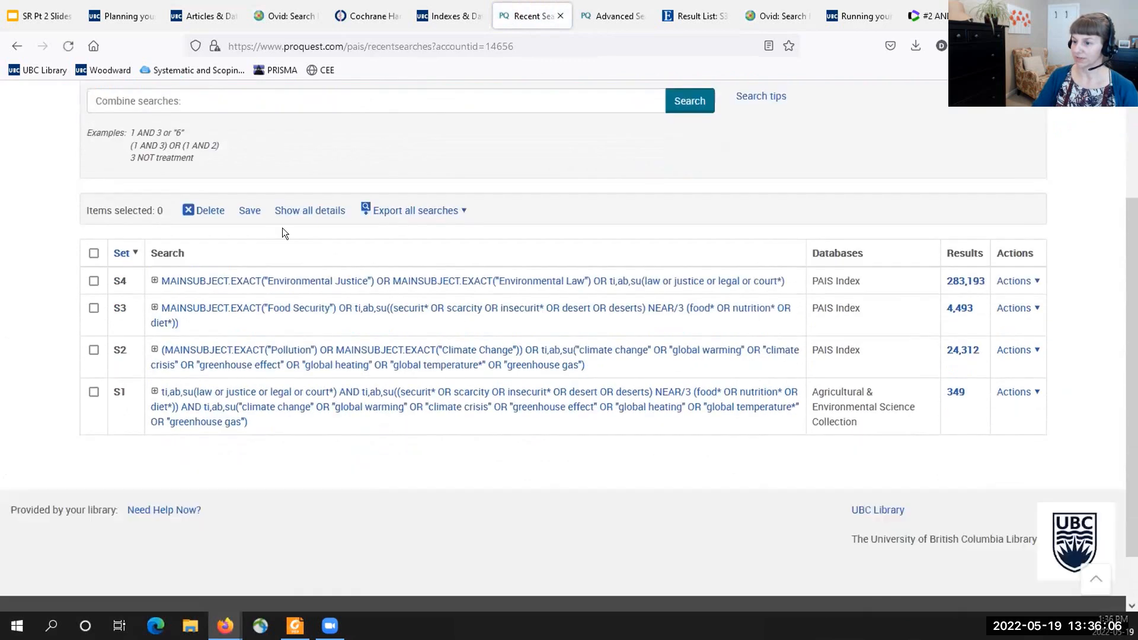
pyautogui.scroll(1, 237, 267)
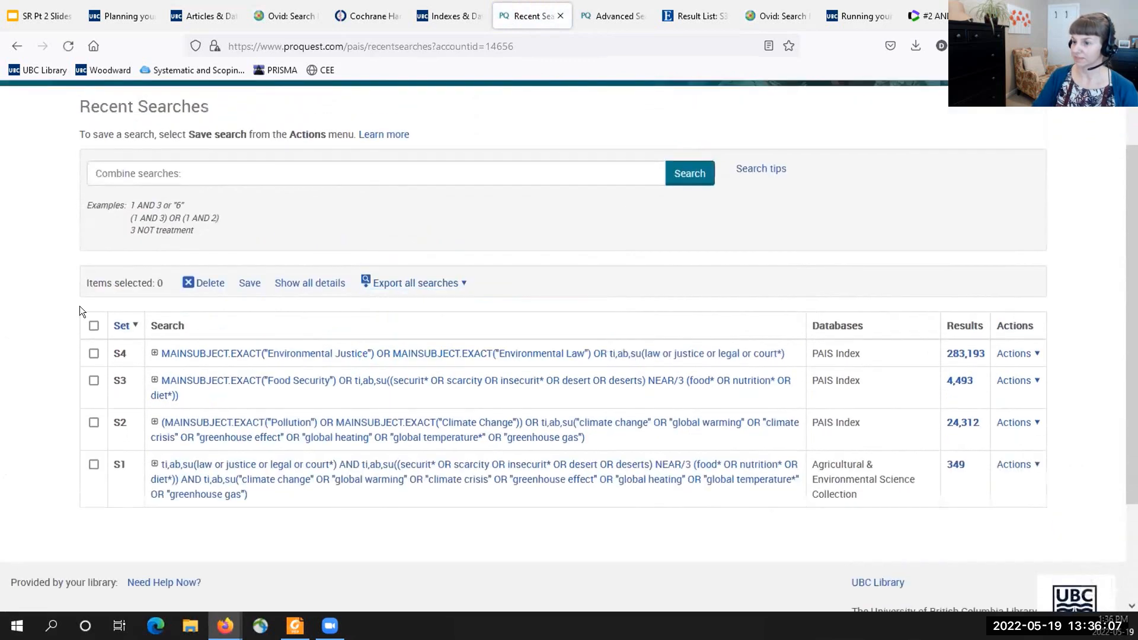
# - Combine the three PAIS Index concept searches as 2 OR 3 OR 4 and run the combined search
pyautogui.click(147, 175)
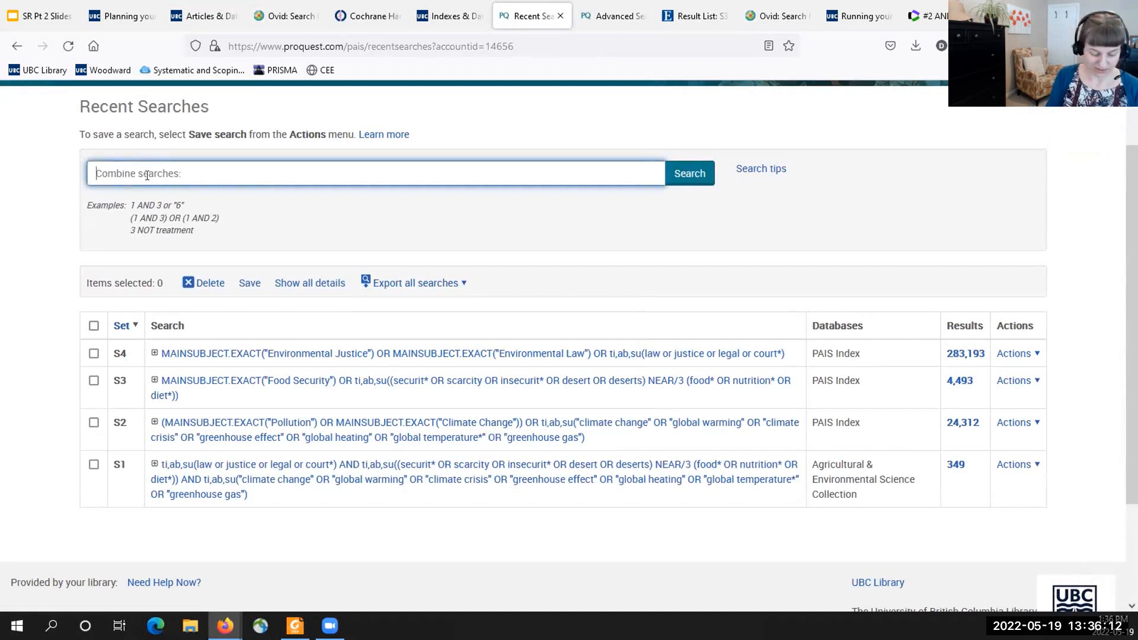
pyautogui.write('S2')
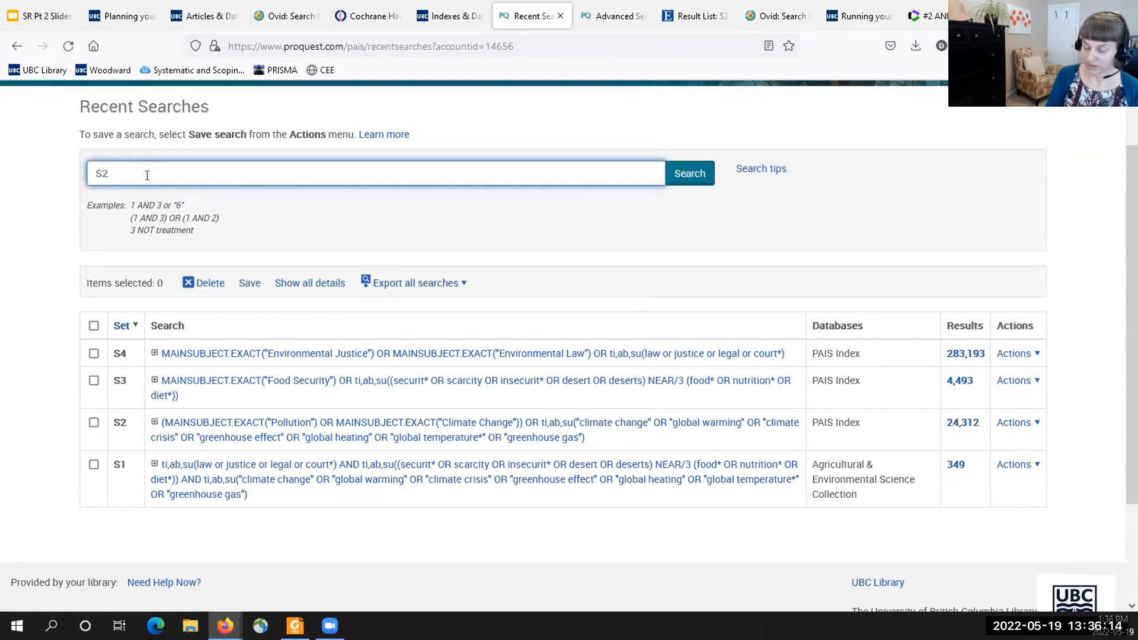
pyautogui.press('BackSpace')
pyautogui.press('BackSpace')
pyautogui.write('2')
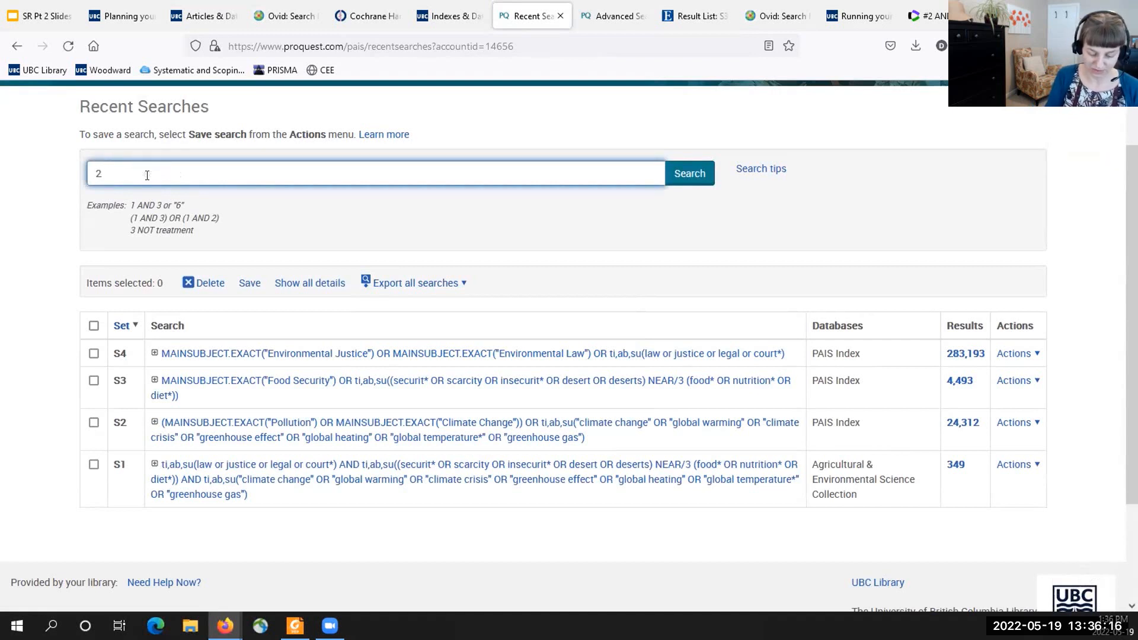
pyautogui.write(' OR 3 OR 4')
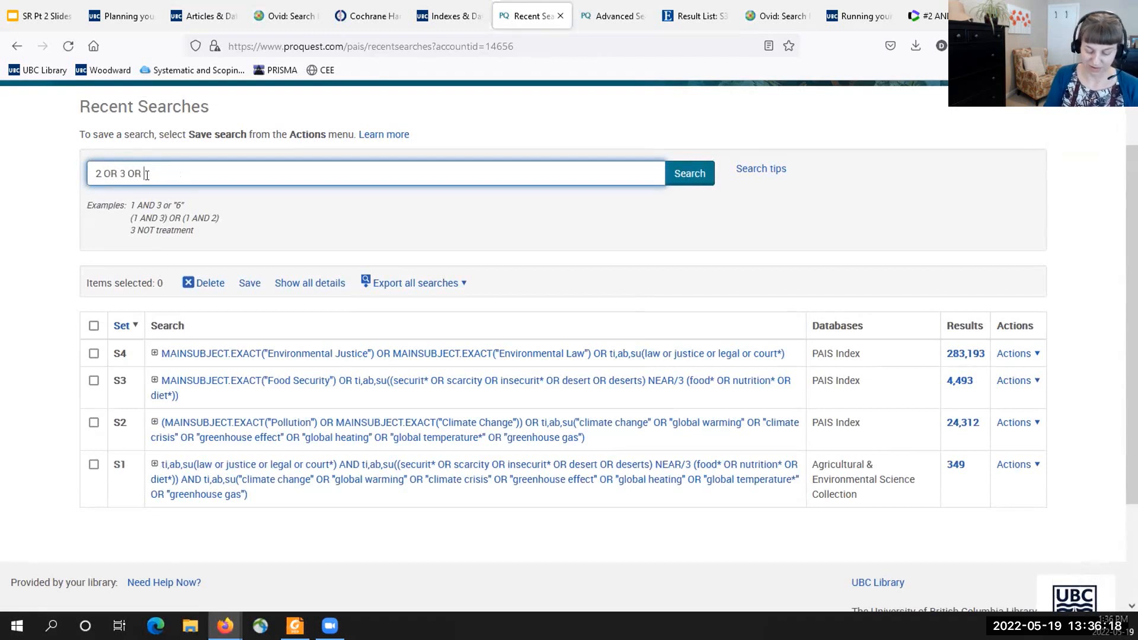
pyautogui.click(689, 173)
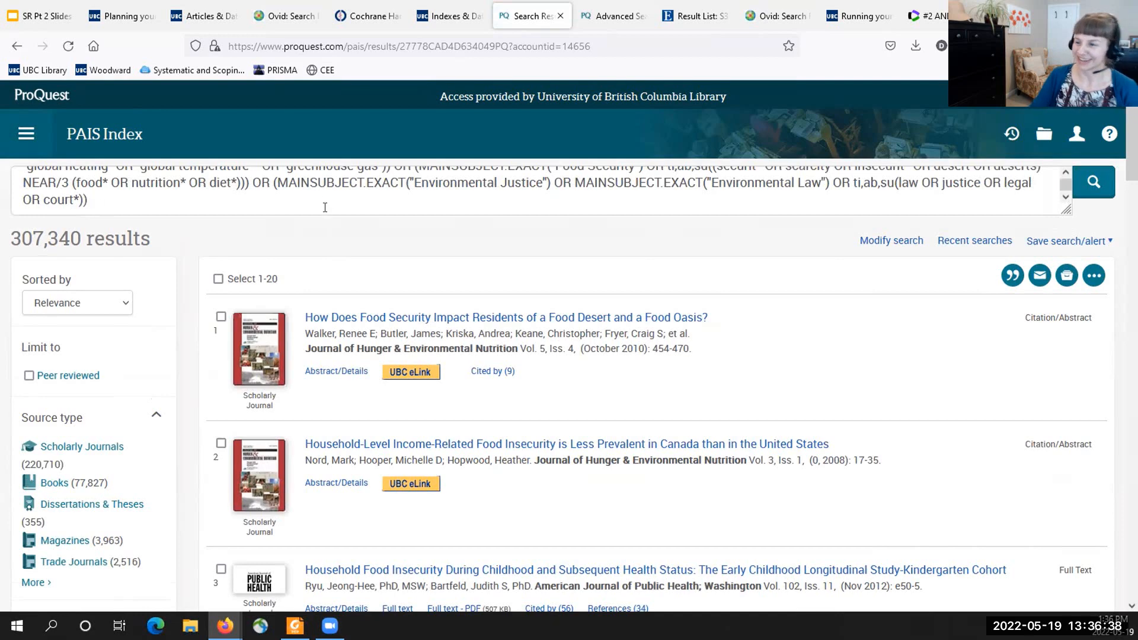
# - Go back to the recent searches through Advanced Search and review the combined set in the search history
pyautogui.click(28, 135)
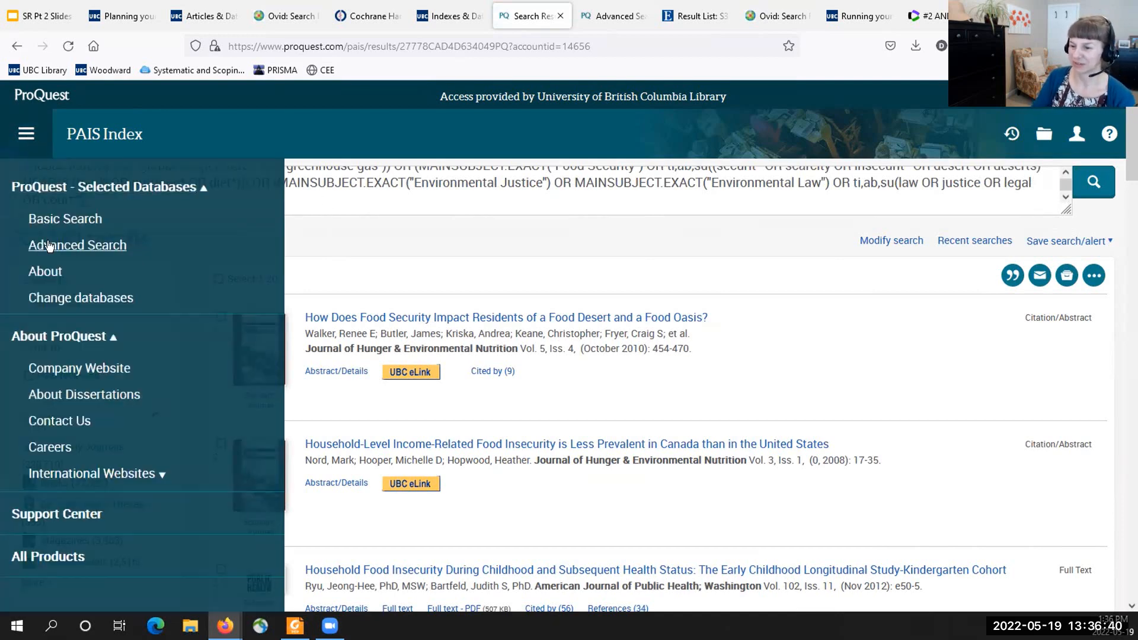
pyautogui.click(50, 245)
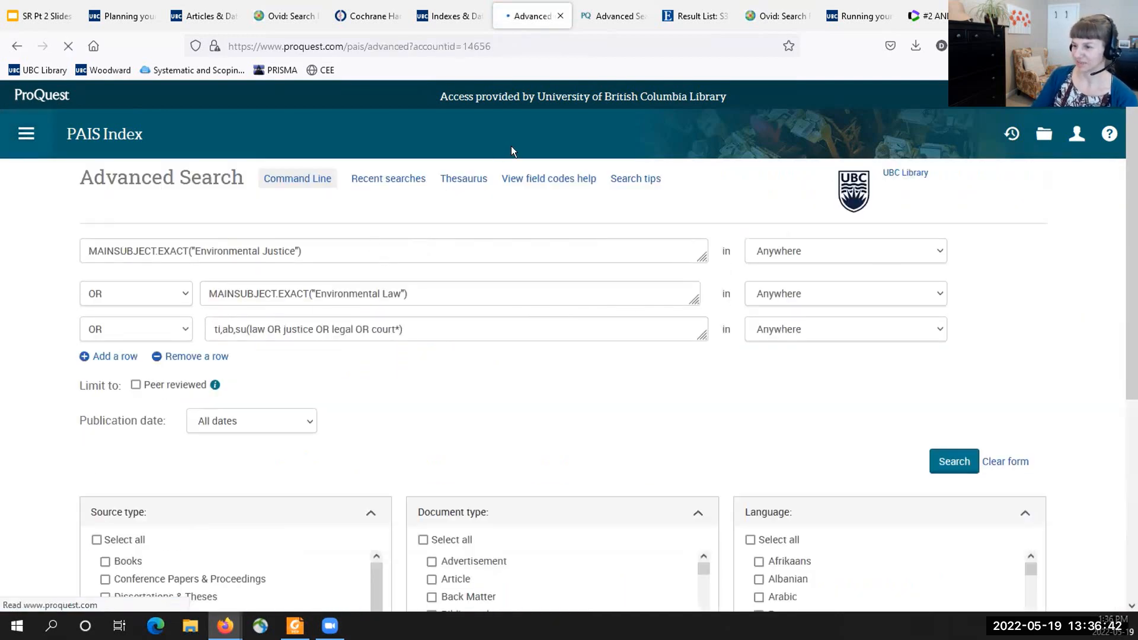
pyautogui.click(379, 179)
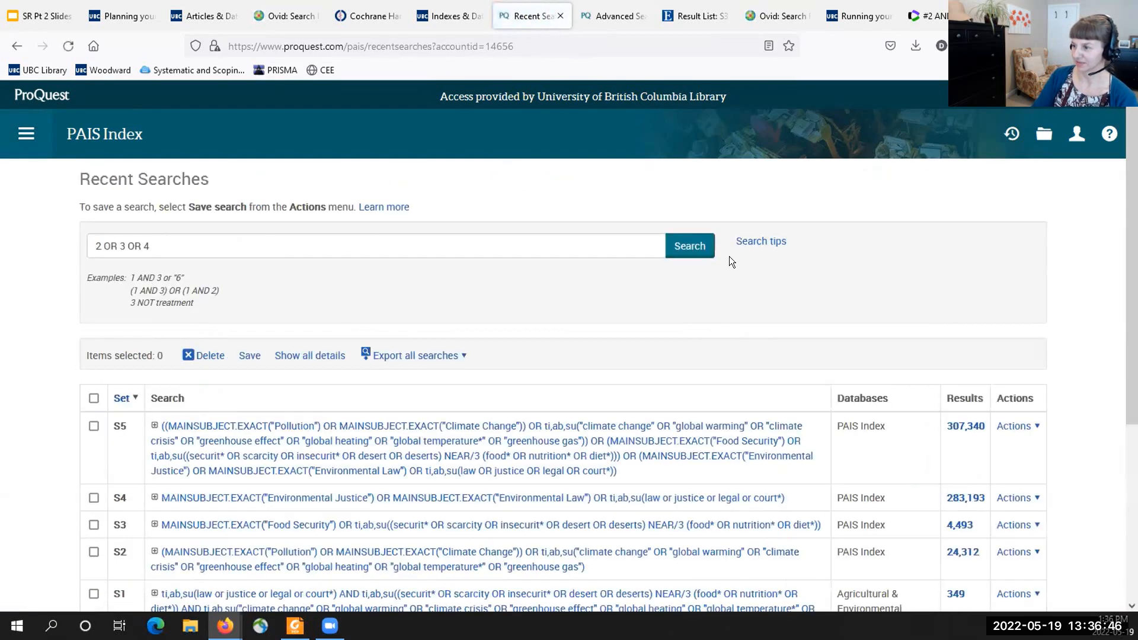
pyautogui.click(302, 246)
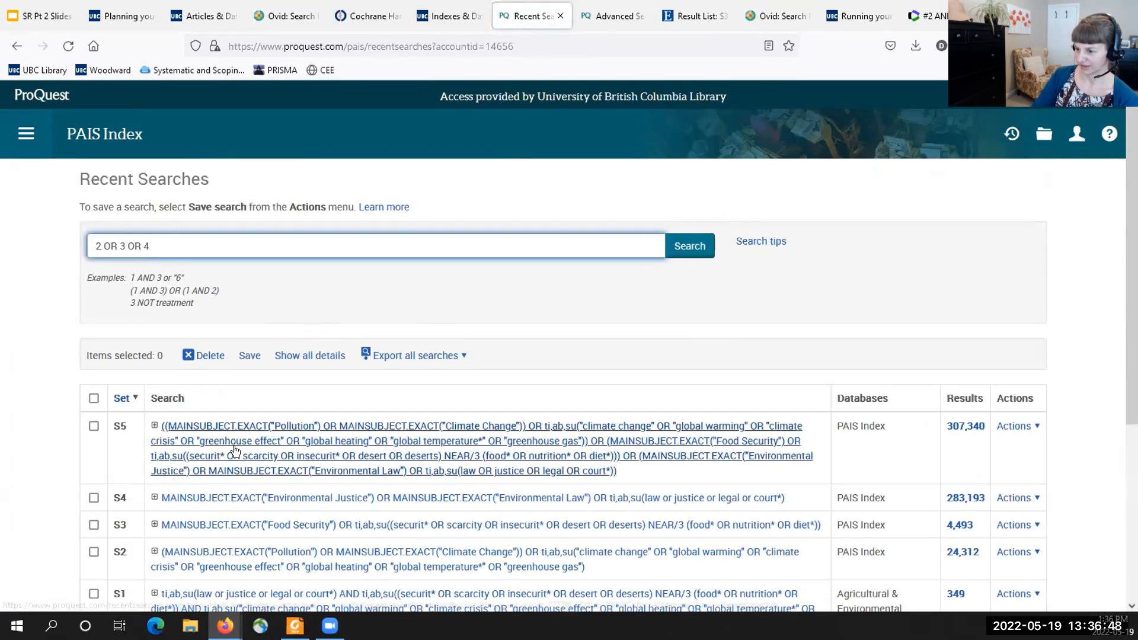
pyautogui.scroll(-2, 235, 450)
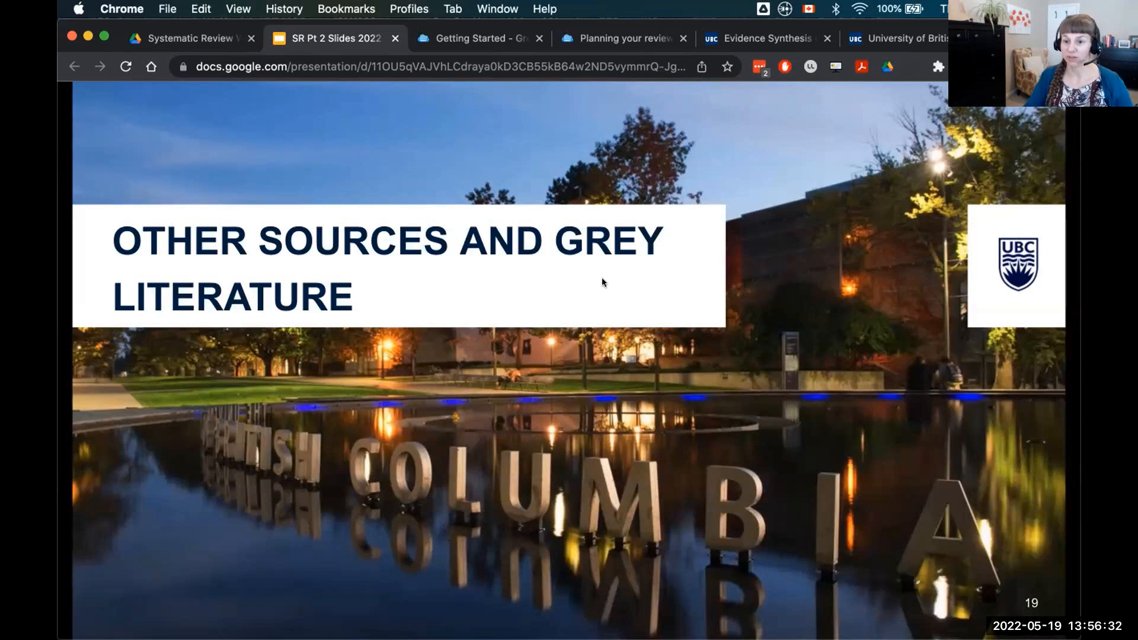
pyautogui.press('XF86AudioLowerVolume')
pyautogui.press('XF86AudioLowerVolume')
pyautogui.press('XF86AudioLowerVolume')
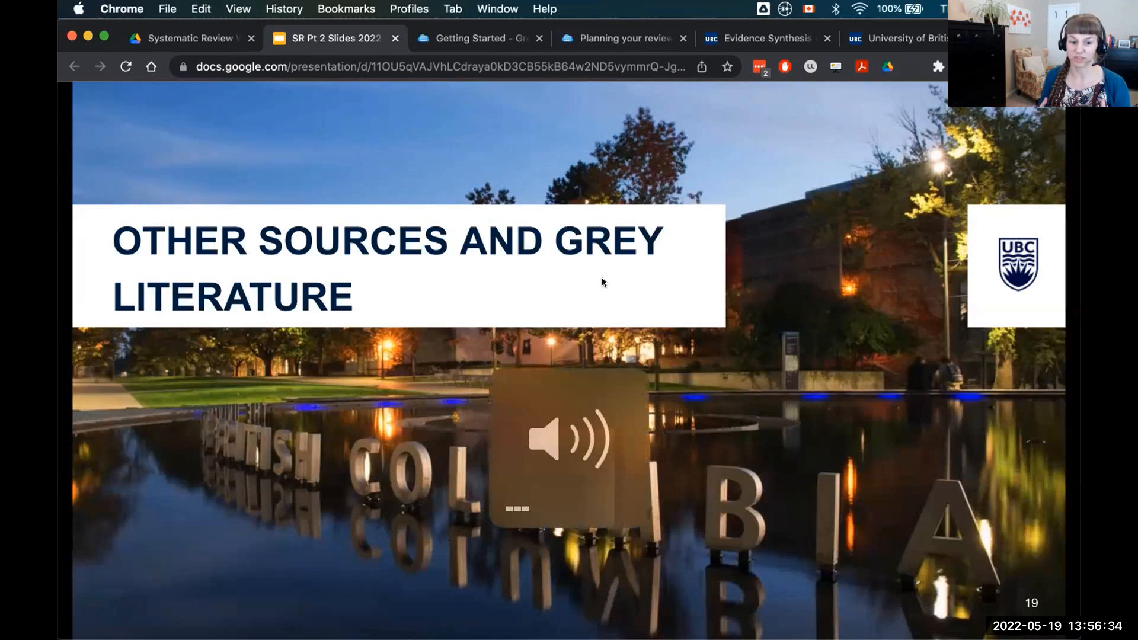
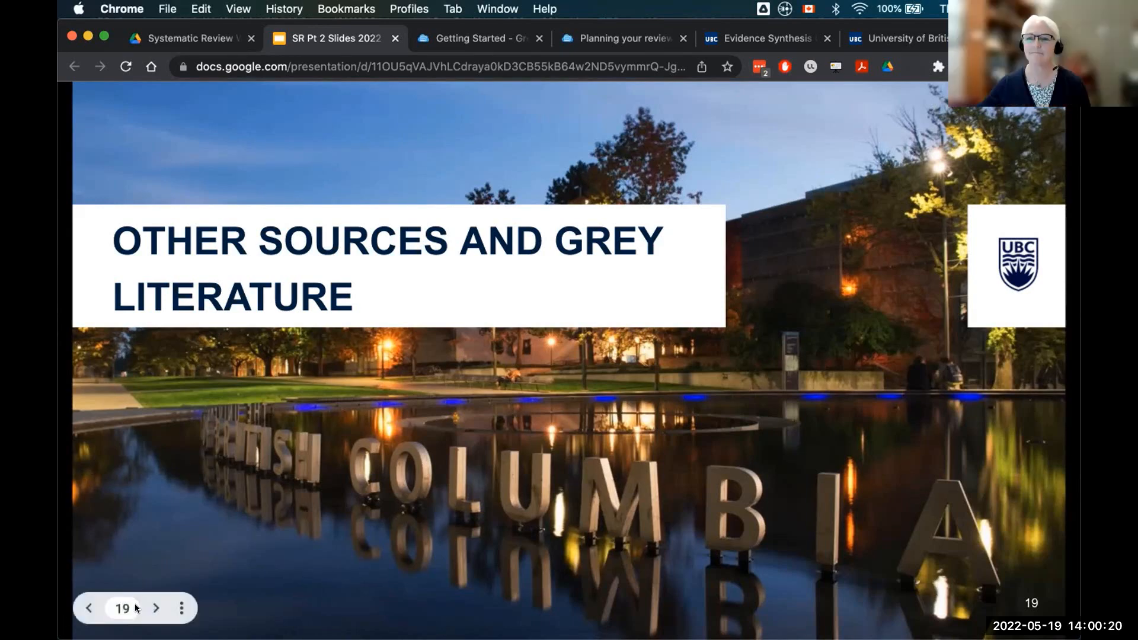
# - Advance the presentation from the grey literature title slide to slide 20 with the PRISMA 2009 Flow Diagram
pyautogui.click(154, 609)
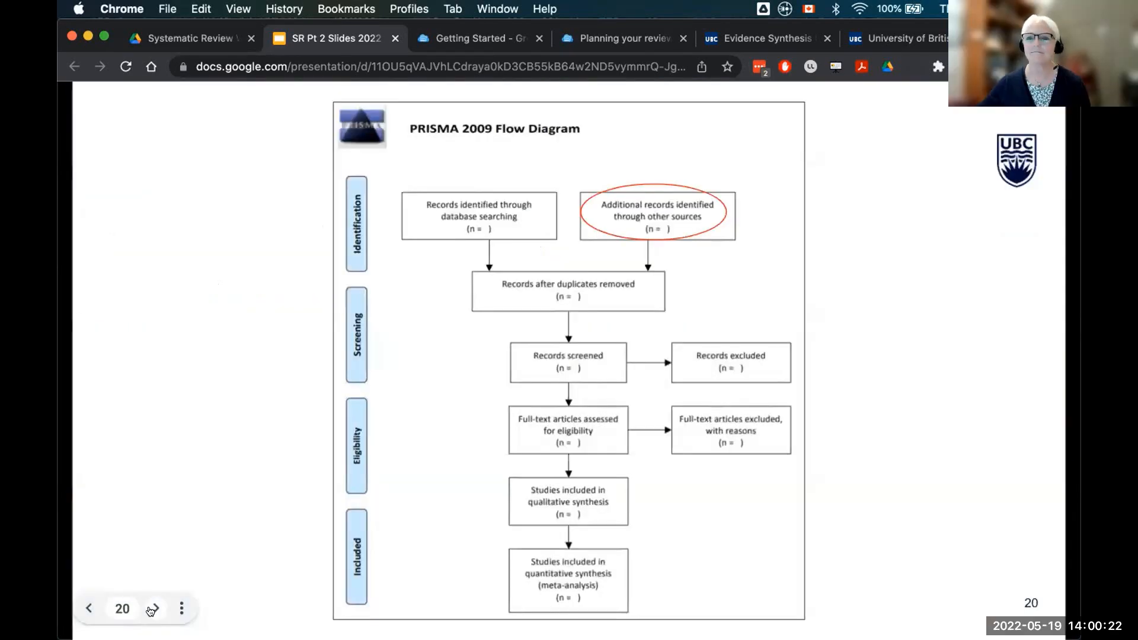